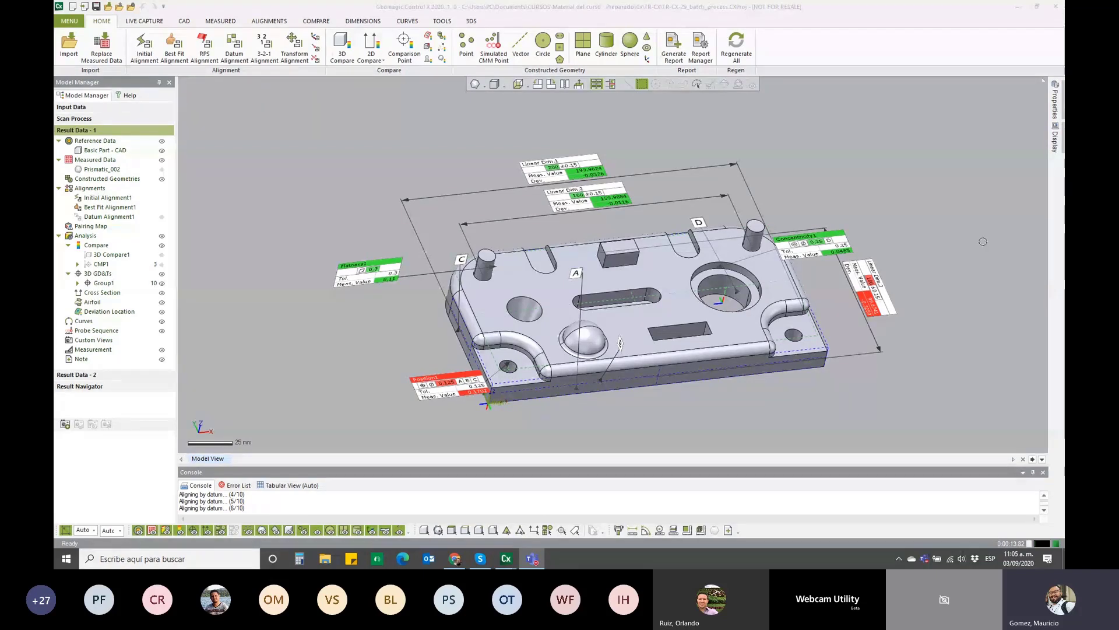
- In the Dimensions tools, rotate the part to inspect its GD&T callouts and enlarge the lower results panel
left_click(360, 23)
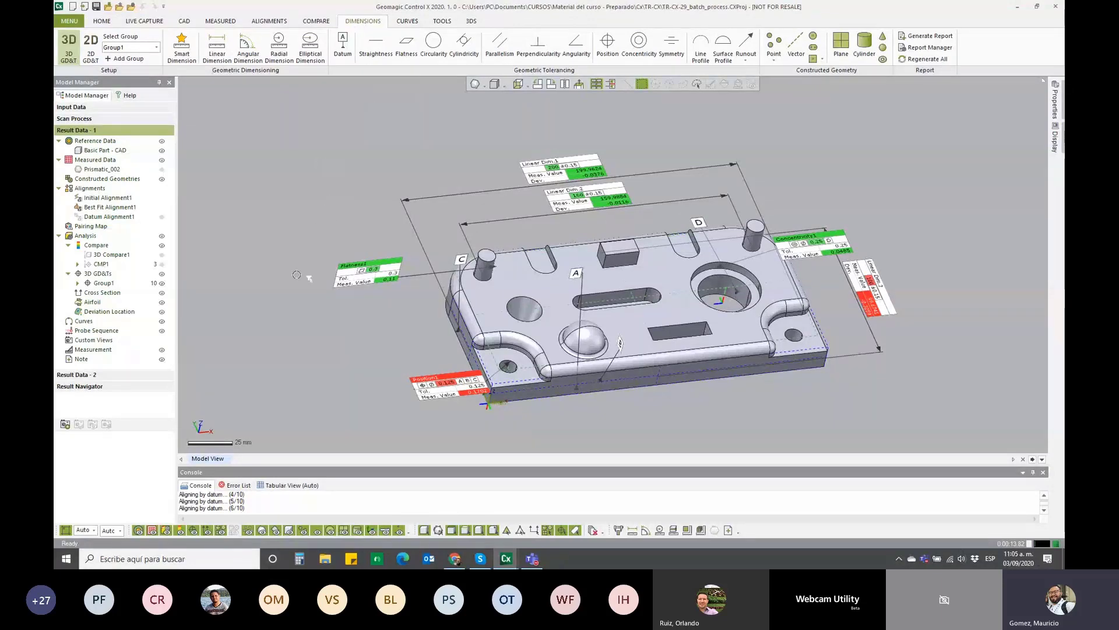
mouse_move(341, 353)
right_mouse_down()
mouse_move(306, 321)
mouse_move(359, 291)
right_mouse_up()
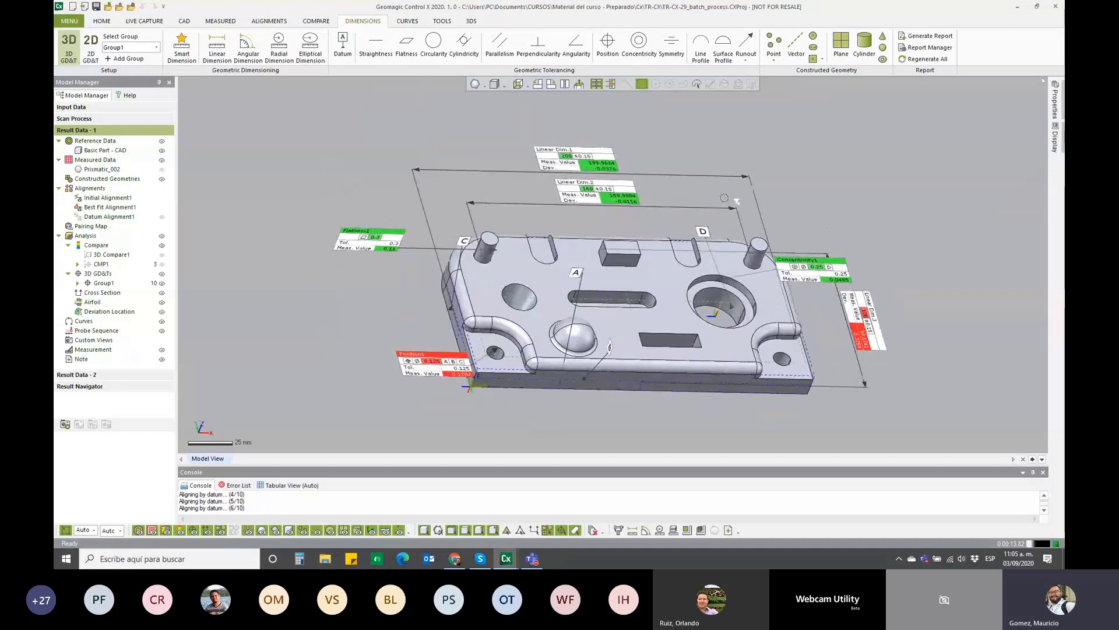
right_click_drag(709, 194, 675, 182)
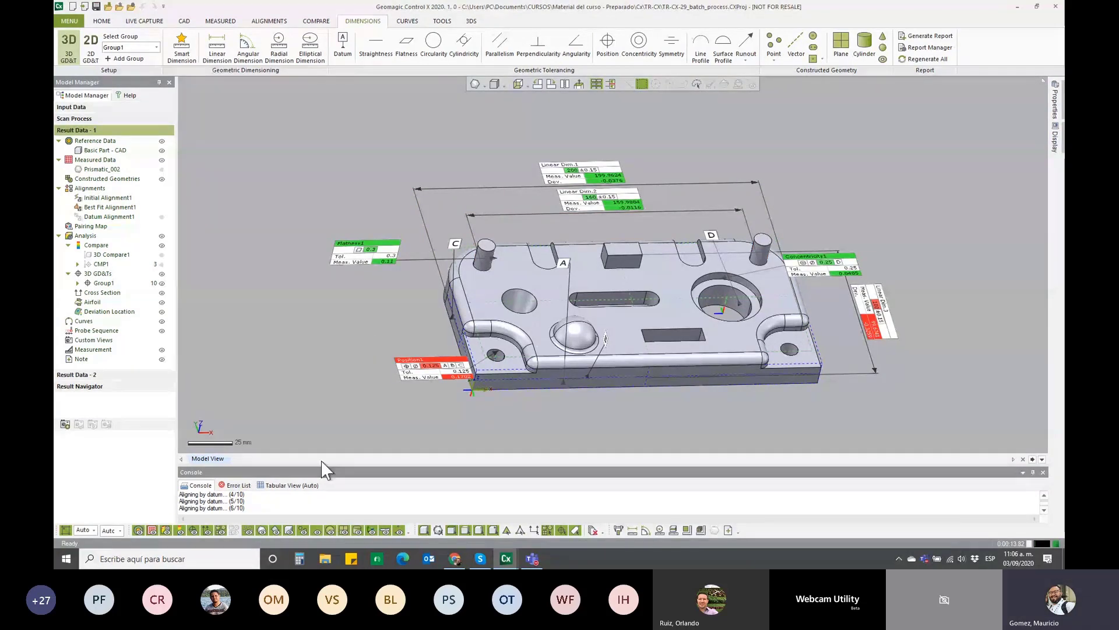
left_click_drag(324, 468, 327, 409)
- Show Group1's GD&T results as a table, switch to the GTol view by entity type, then shrink the panel
left_click(99, 283)
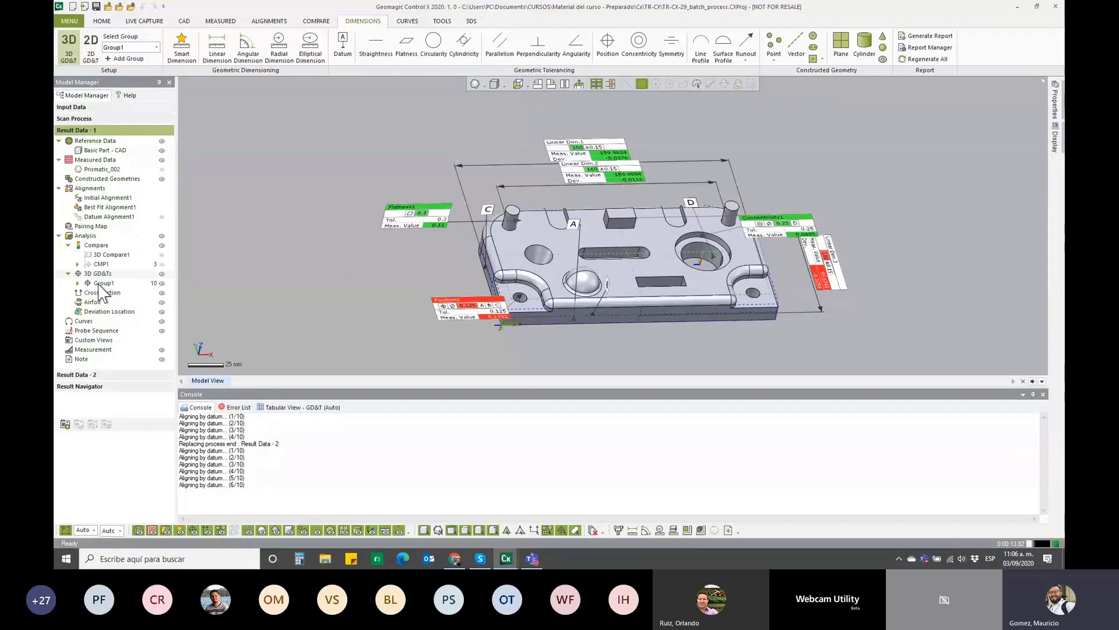
left_click(272, 408)
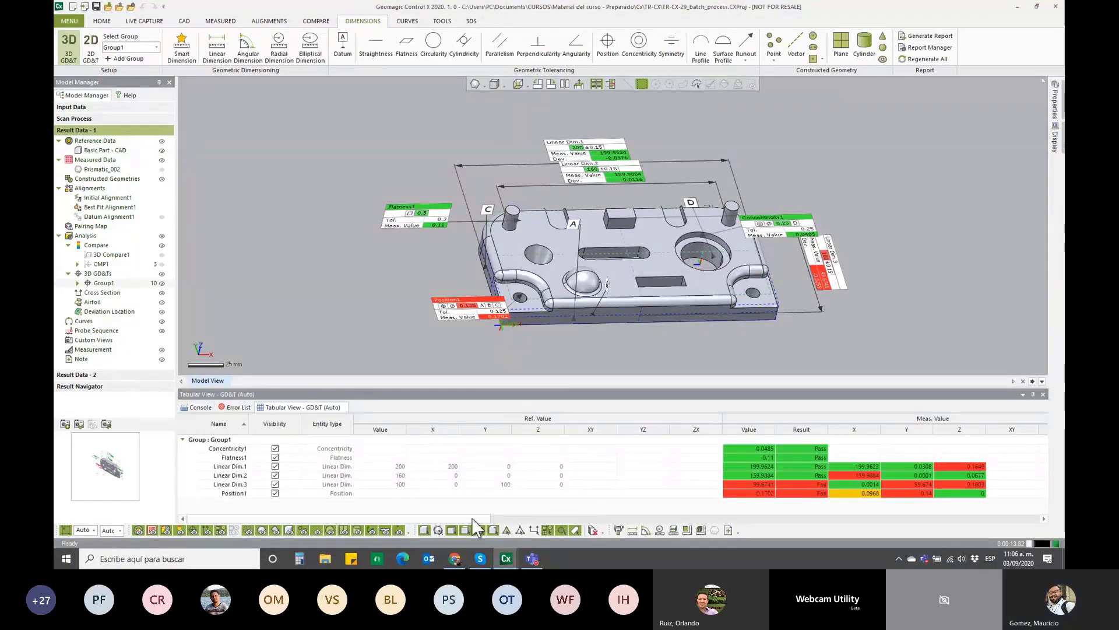
mouse_move(477, 518)
left_mouse_down()
mouse_move(493, 518)
mouse_move(460, 519)
left_mouse_up()
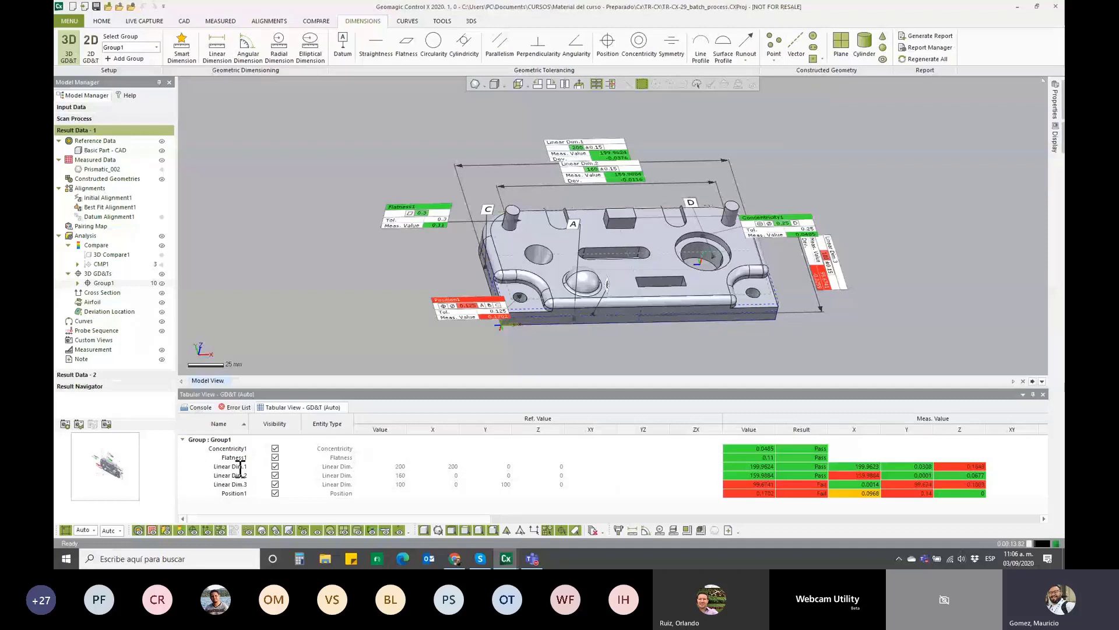
left_click(272, 328)
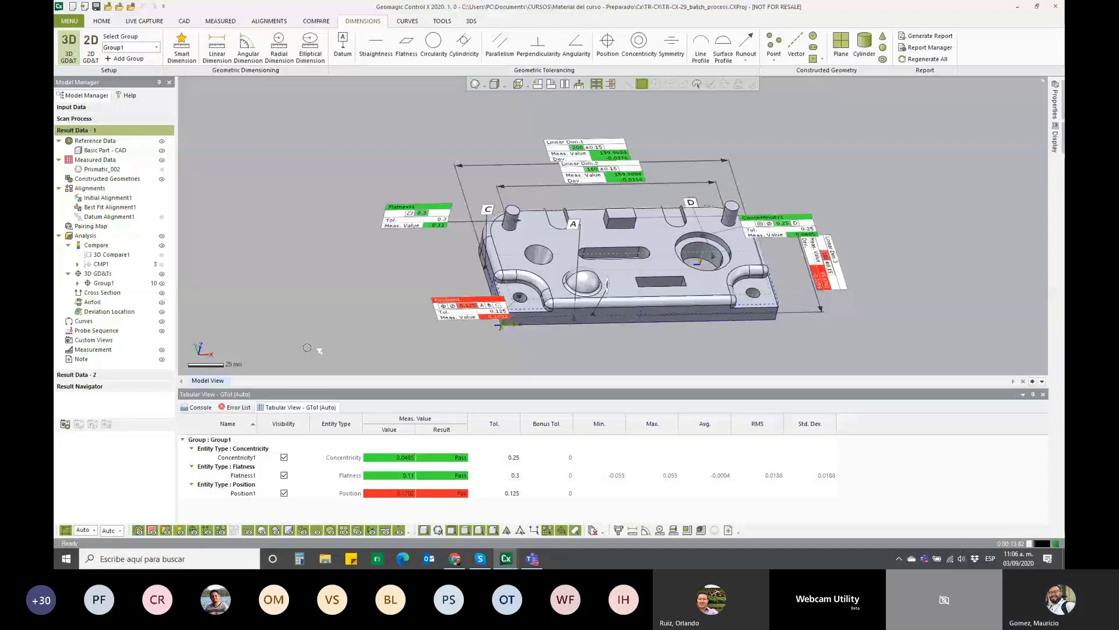
left_click_drag(286, 387, 287, 490)
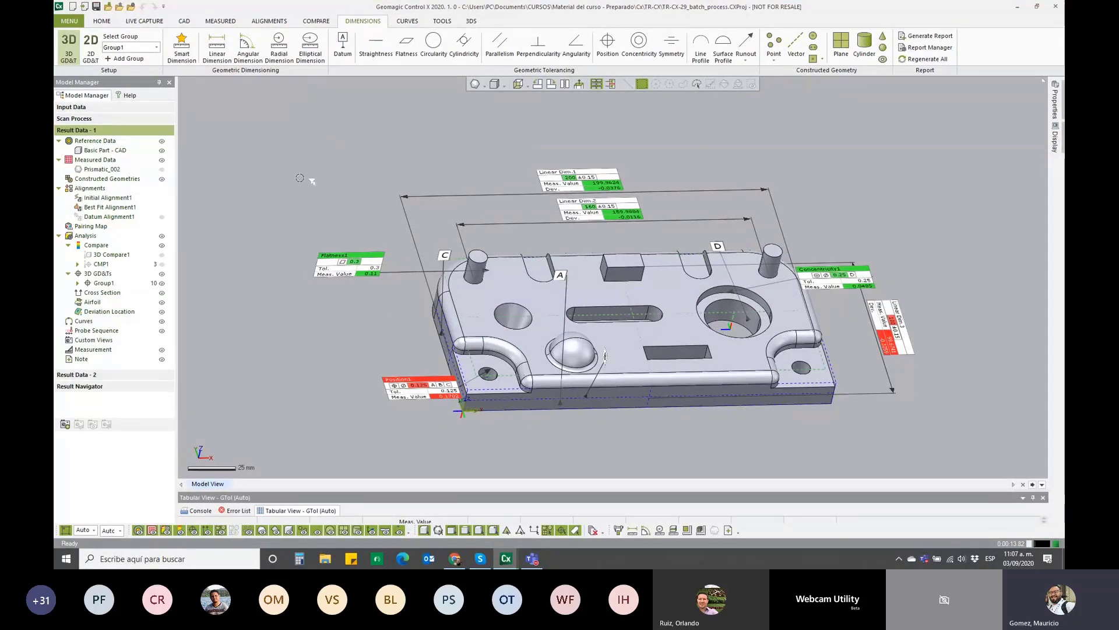
- Open the existing REPORTE DIMENSIONAL report in Geomagic Report through Report Manager
left_click(101, 21)
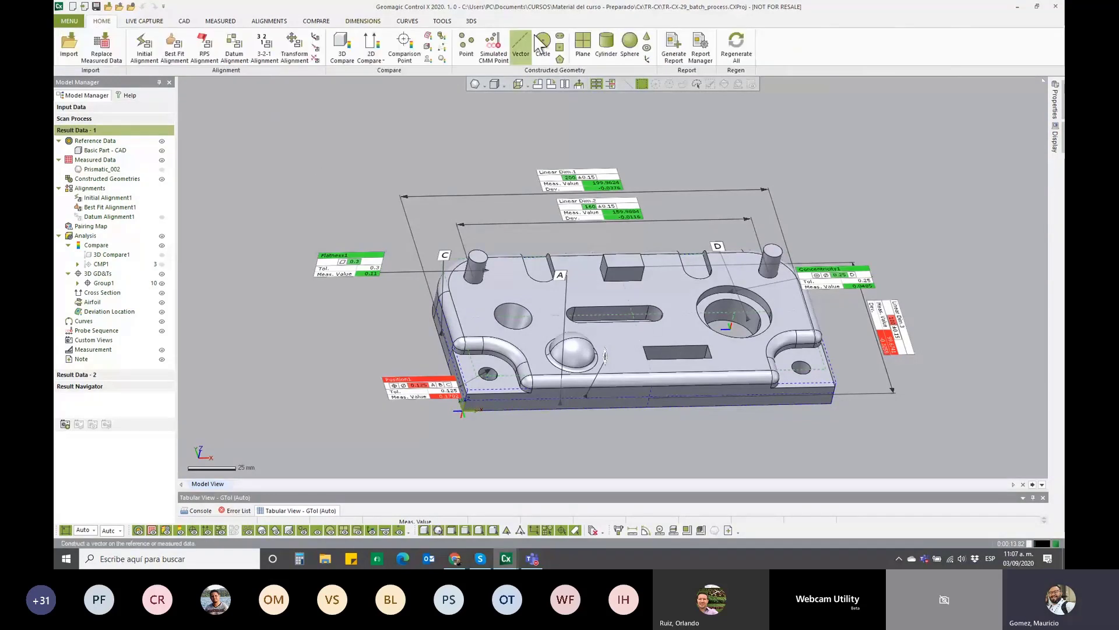
left_click(702, 56)
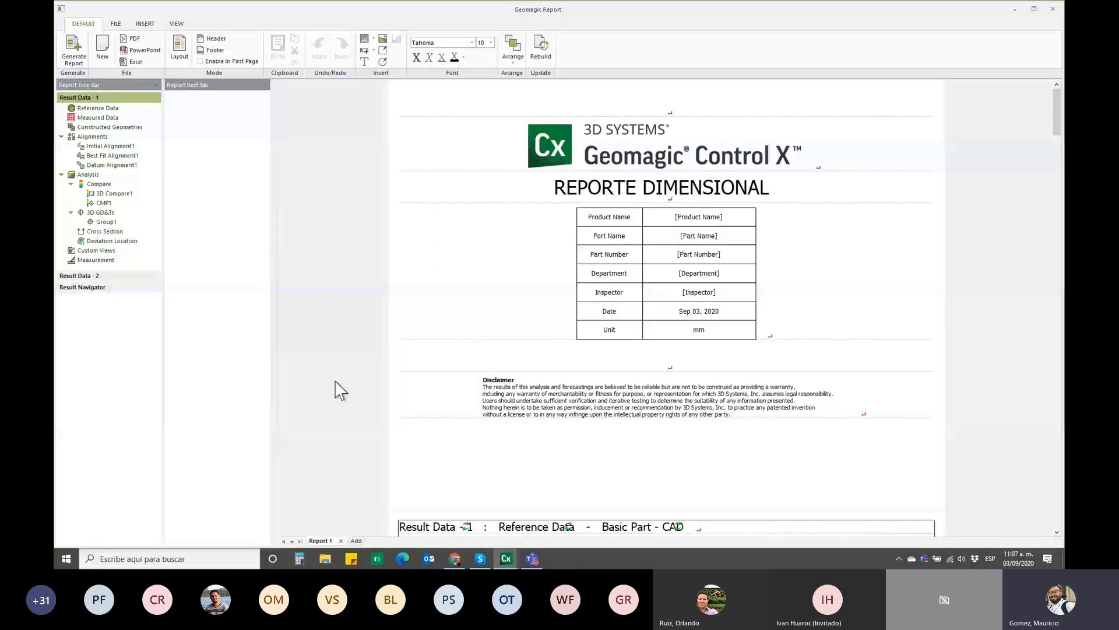
left_click(512, 560)
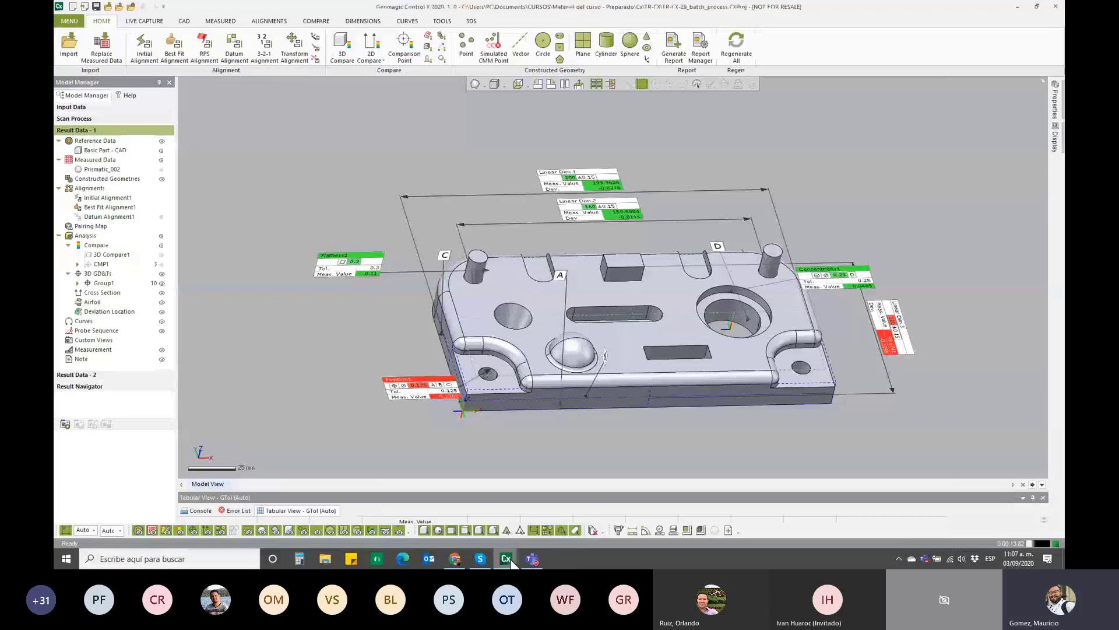
left_click(512, 559)
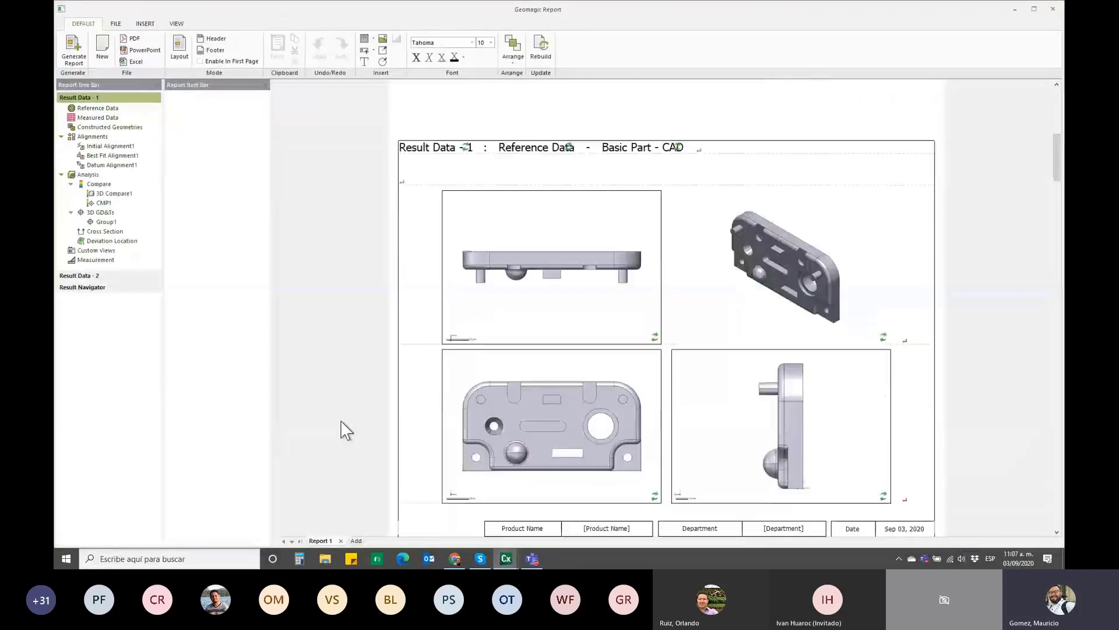
scroll(343, 362, "down", 1)
scroll(343, 362, "up", 1)
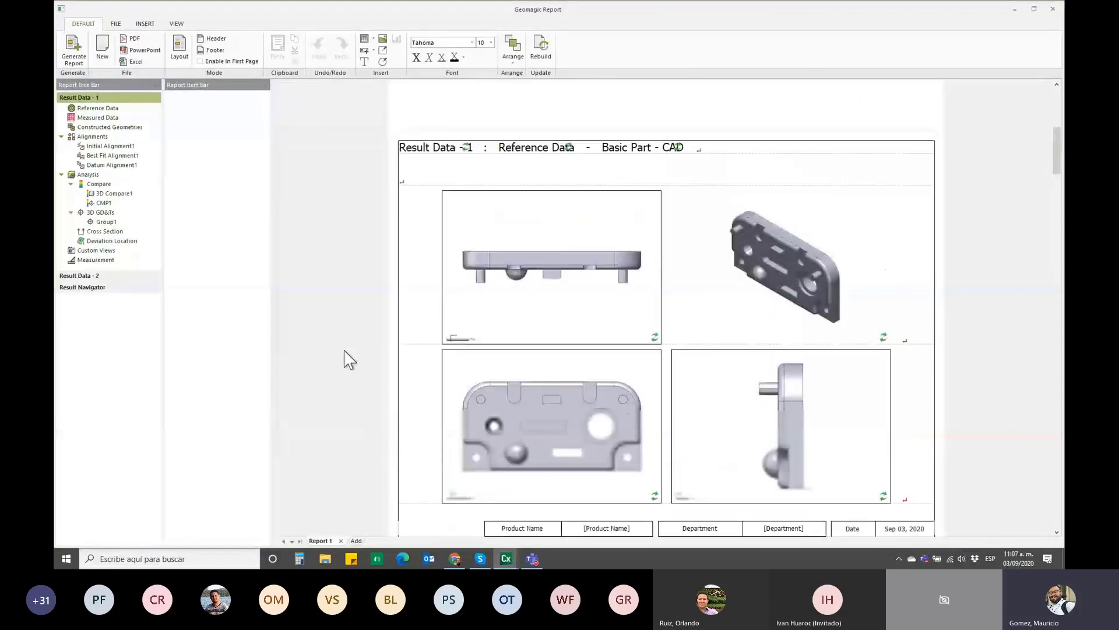
scroll(344, 355, "up", 5)
scroll(348, 359, "down", 2)
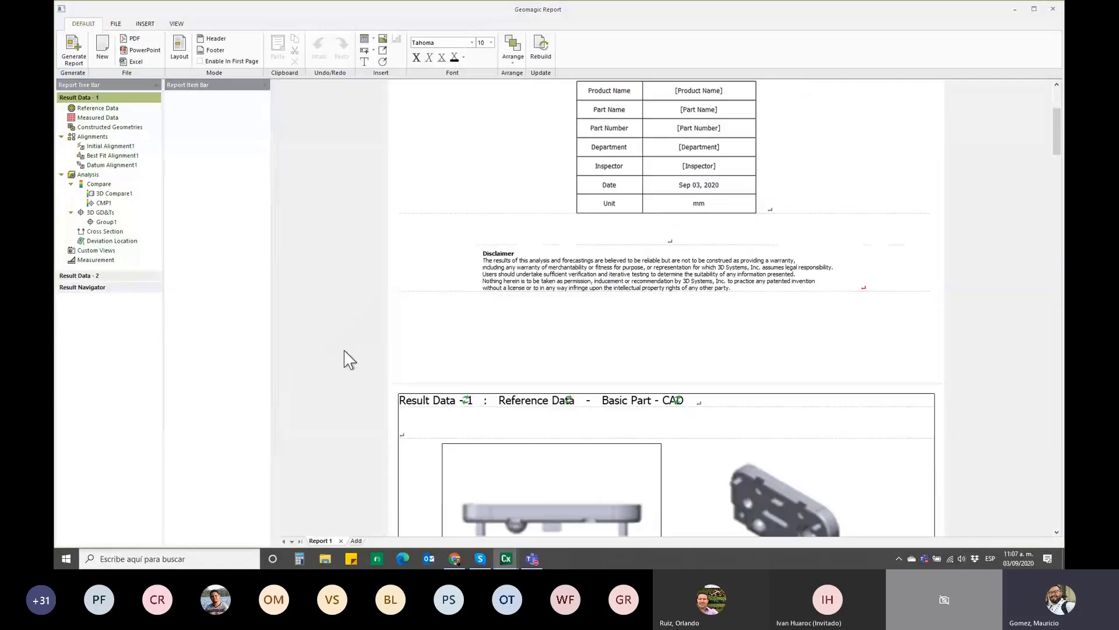
scroll(348, 359, "down", 4)
scroll(345, 350, "down", 1)
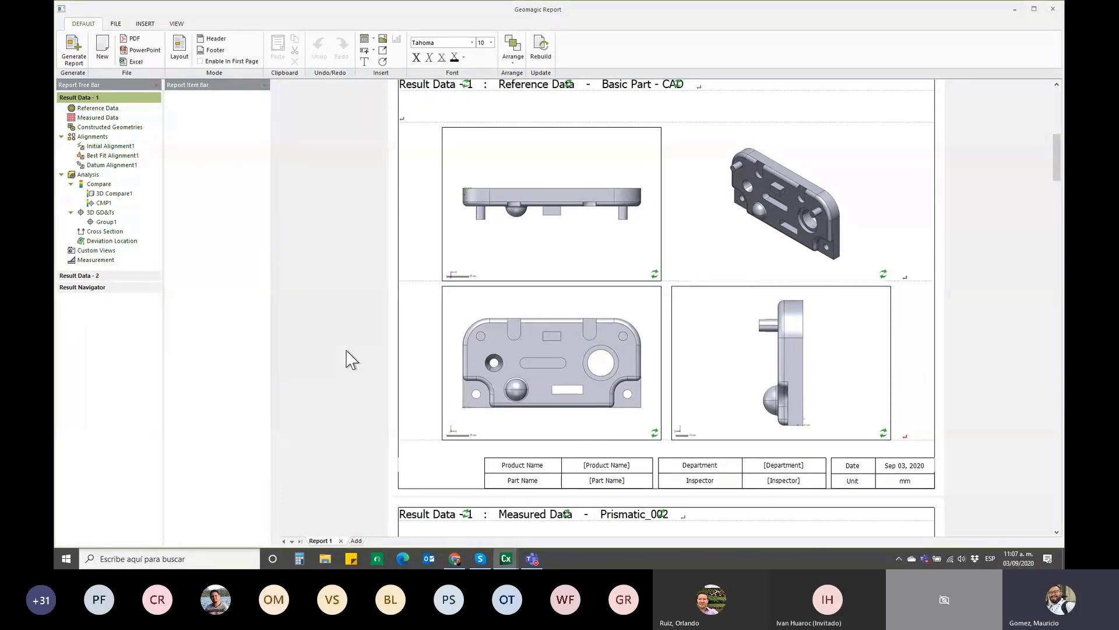
scroll(349, 360, "down", 2)
scroll(348, 359, "down", 4)
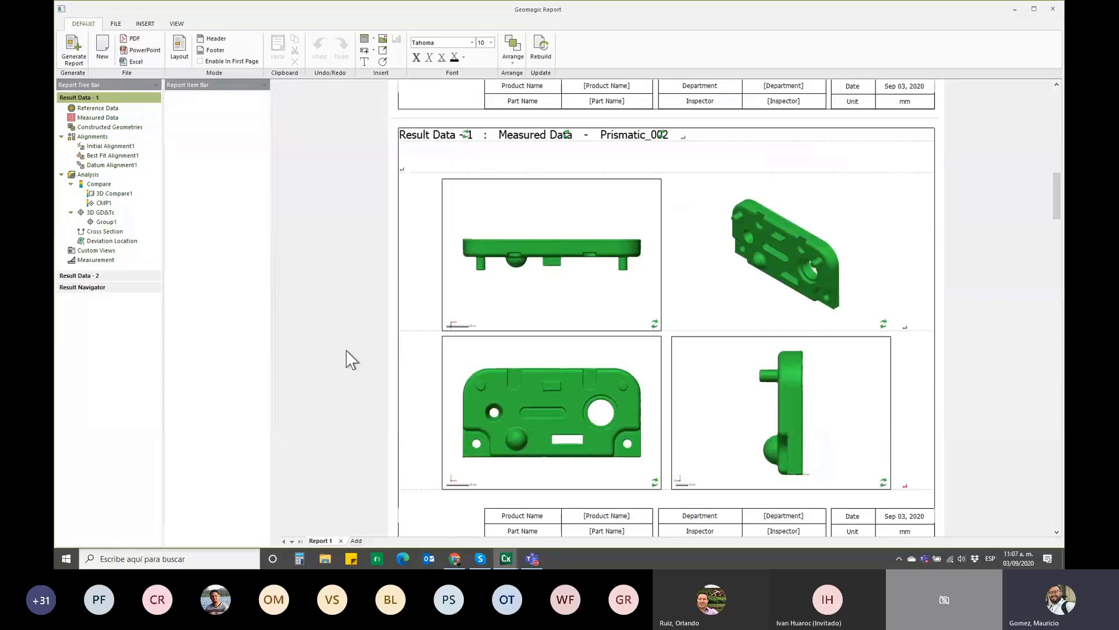
scroll(349, 359, "down", 1)
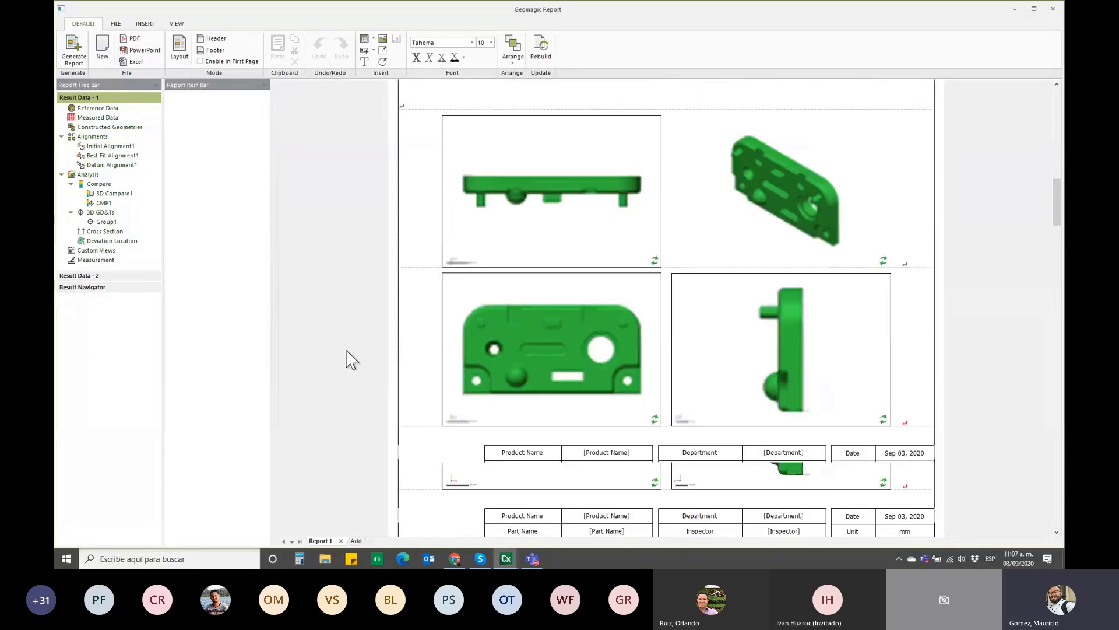
scroll(348, 360, "down", 4)
scroll(349, 359, "down", 2)
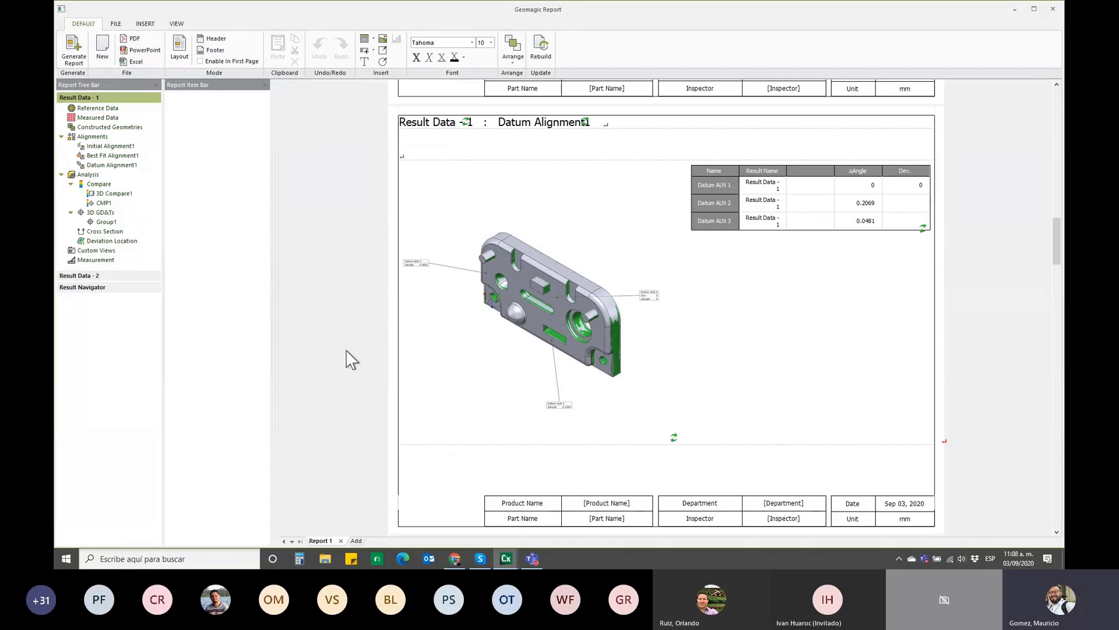
scroll(349, 359, "down", 1)
scroll(349, 359, "down", 4)
scroll(349, 359, "down", 1)
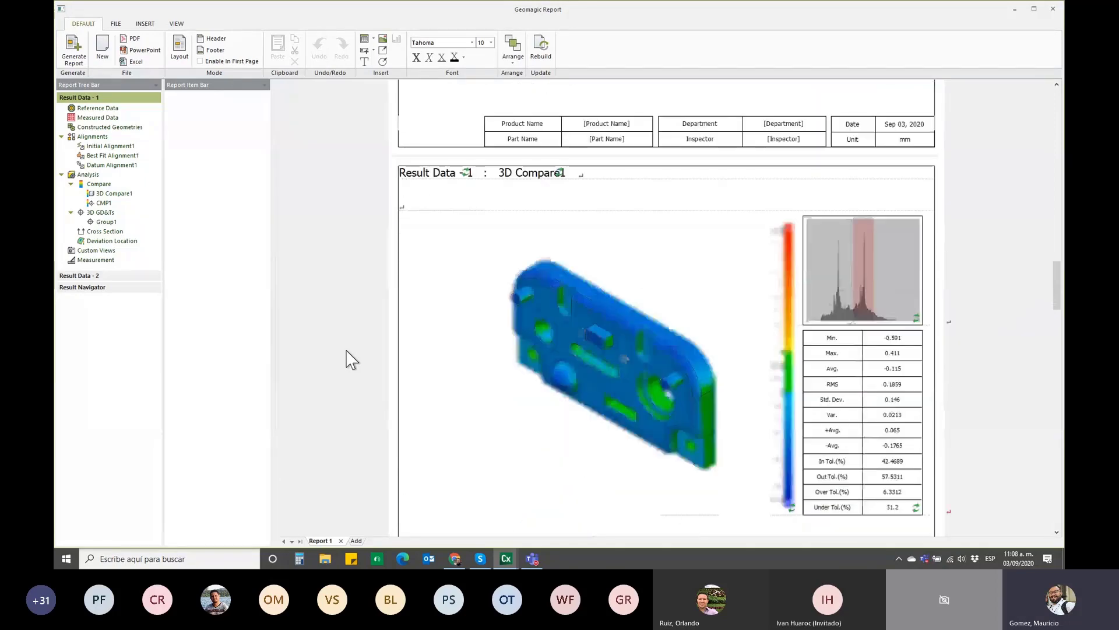
scroll(348, 360, "down", 1)
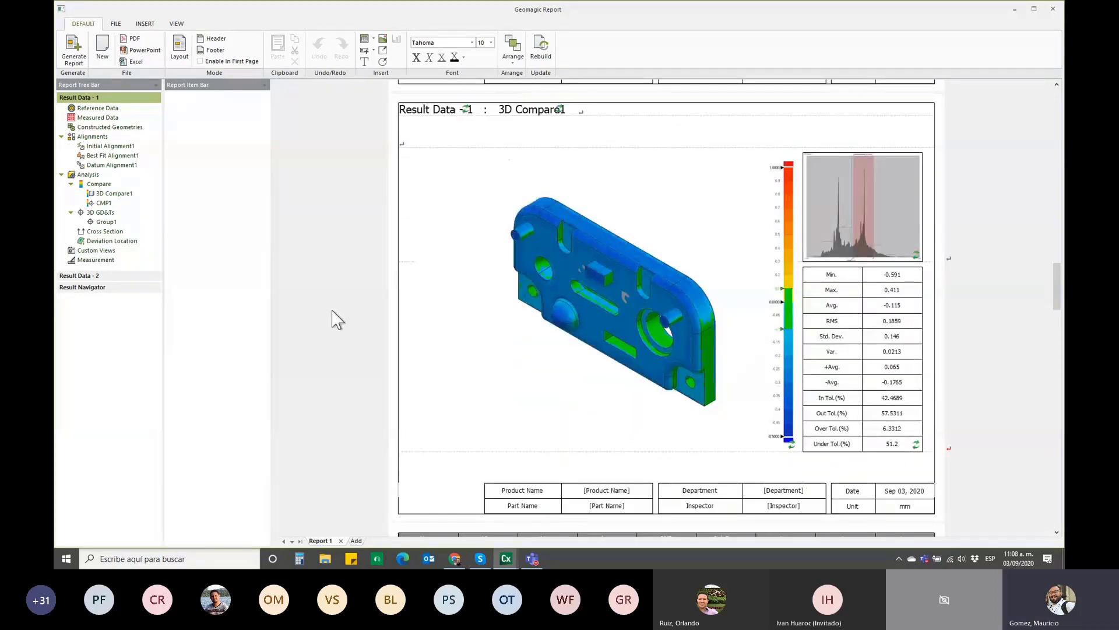
scroll(337, 321, "down", 2)
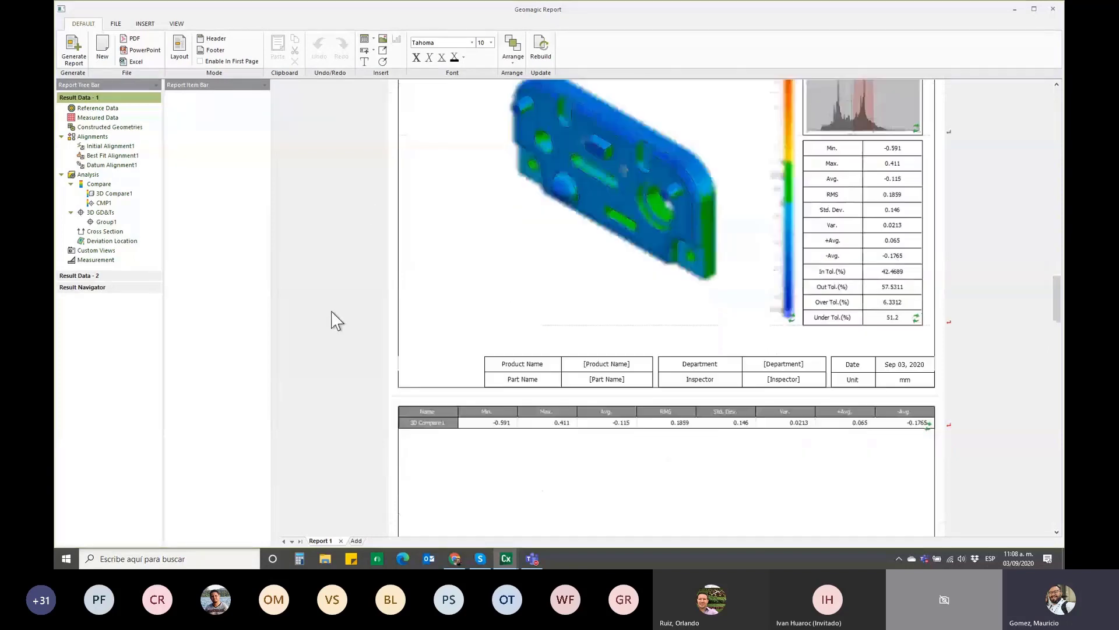
scroll(337, 320, "down", 3)
scroll(337, 321, "down", 5)
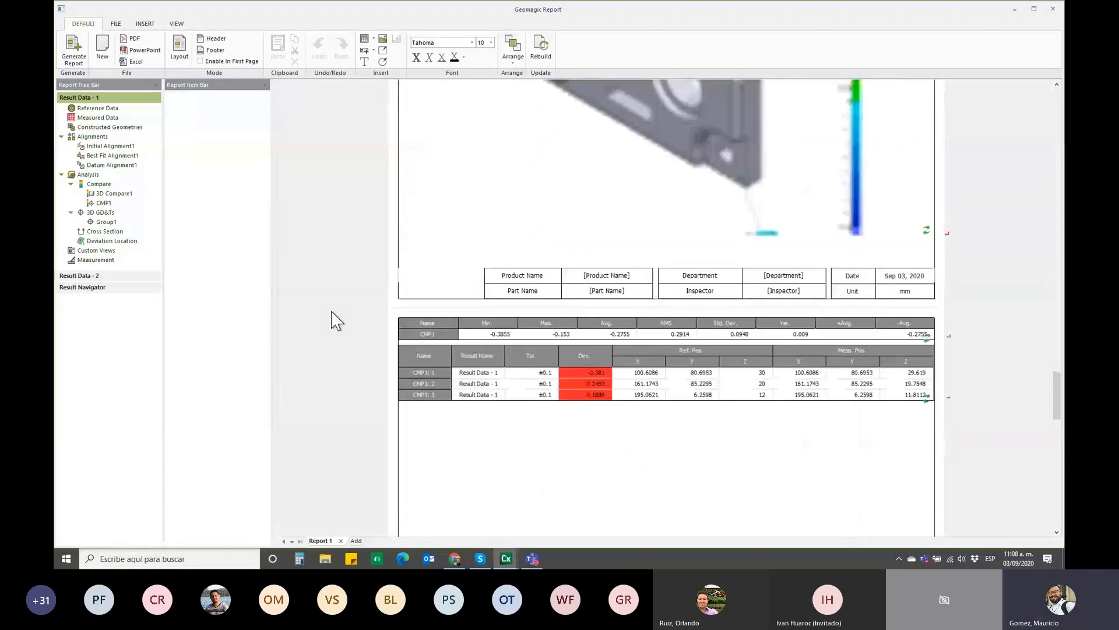
scroll(337, 321, "down", 5)
scroll(336, 320, "down", 3)
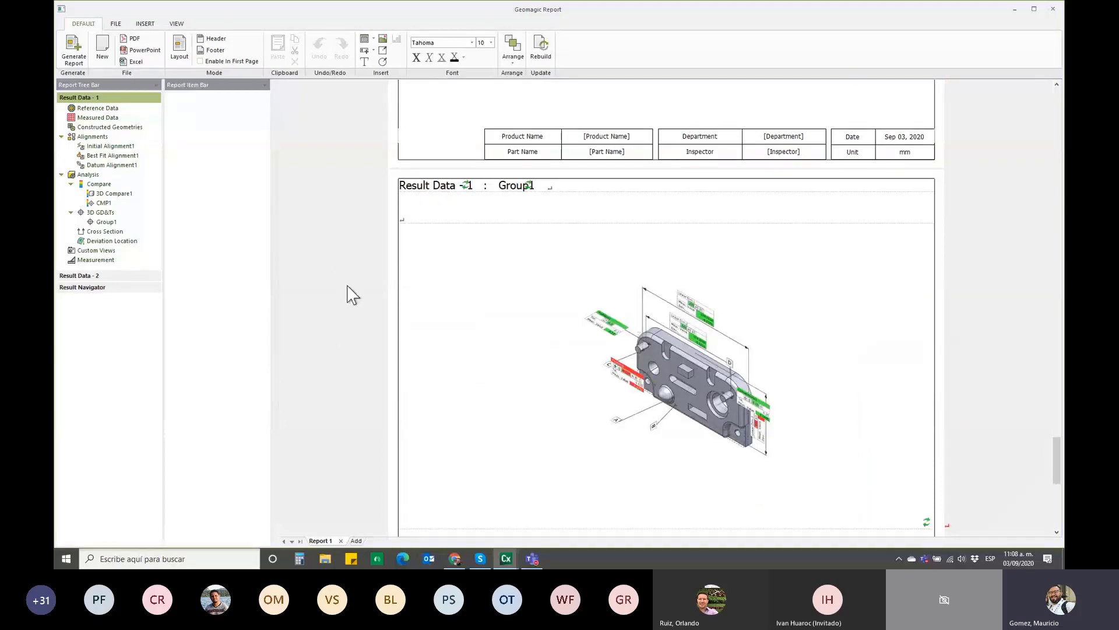
scroll(353, 294, "down", 3)
scroll(353, 295, "down", 1)
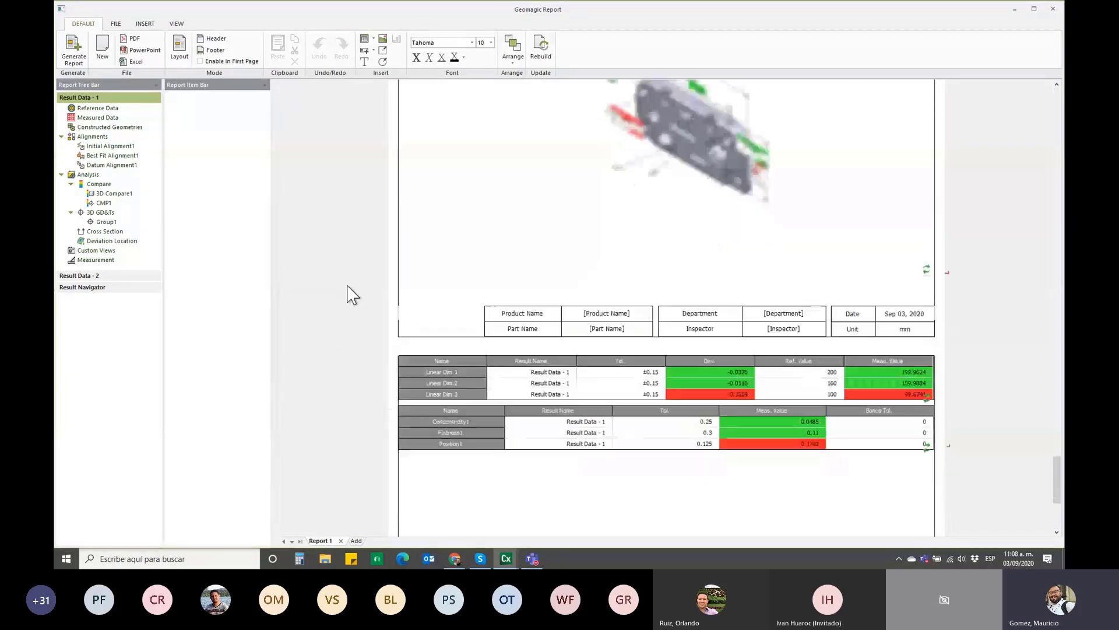
scroll(353, 295, "down", 2)
scroll(352, 294, "down", 2)
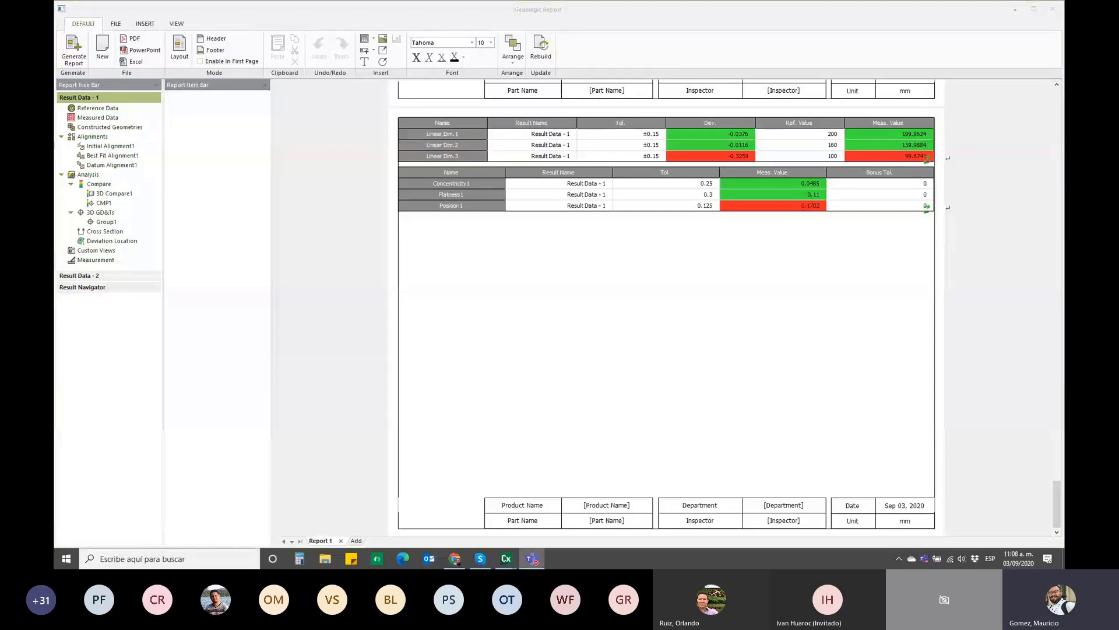
left_click(351, 233)
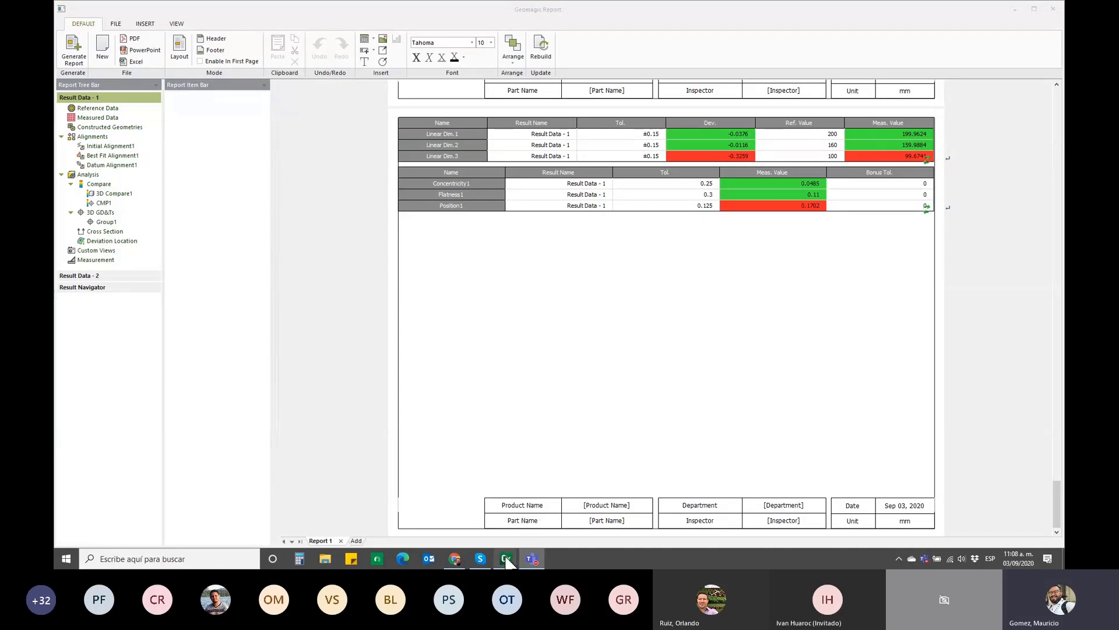
- Back in Control X, start a new report and list the A4 and Letter templates
mouse_move(506, 558)
left_click(513, 526)
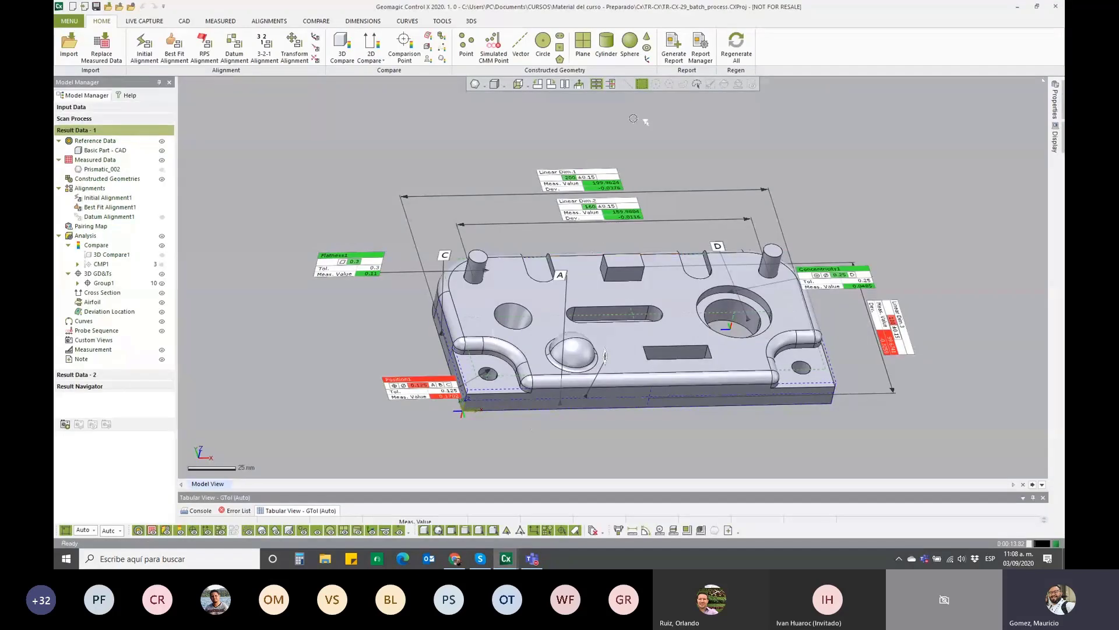
left_click(672, 64)
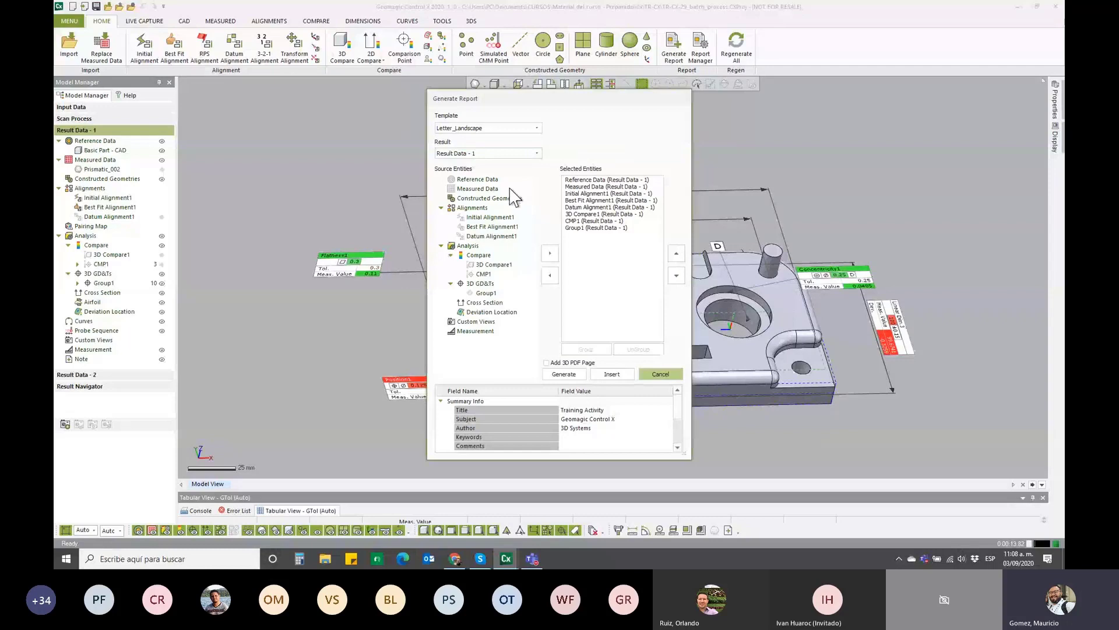
left_click(537, 129)
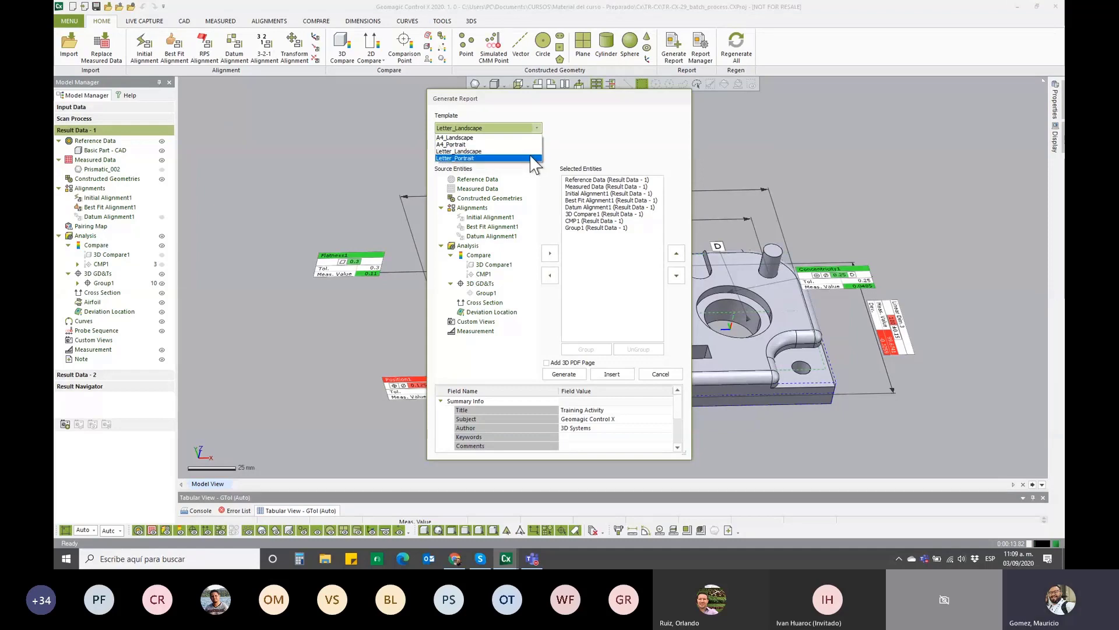
left_click(533, 152)
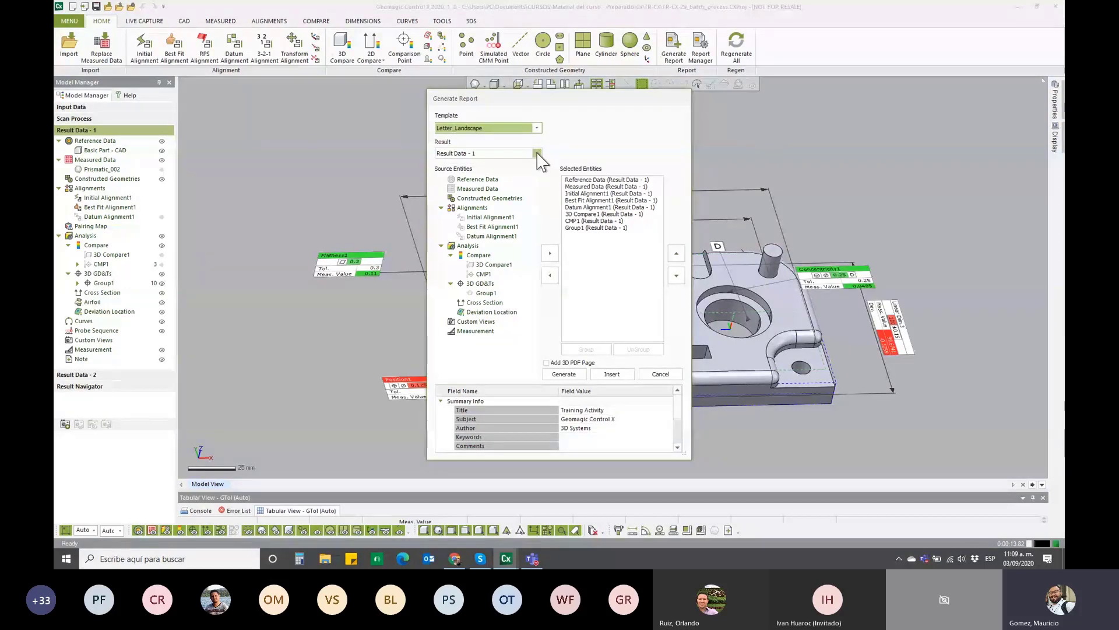
left_click(537, 153)
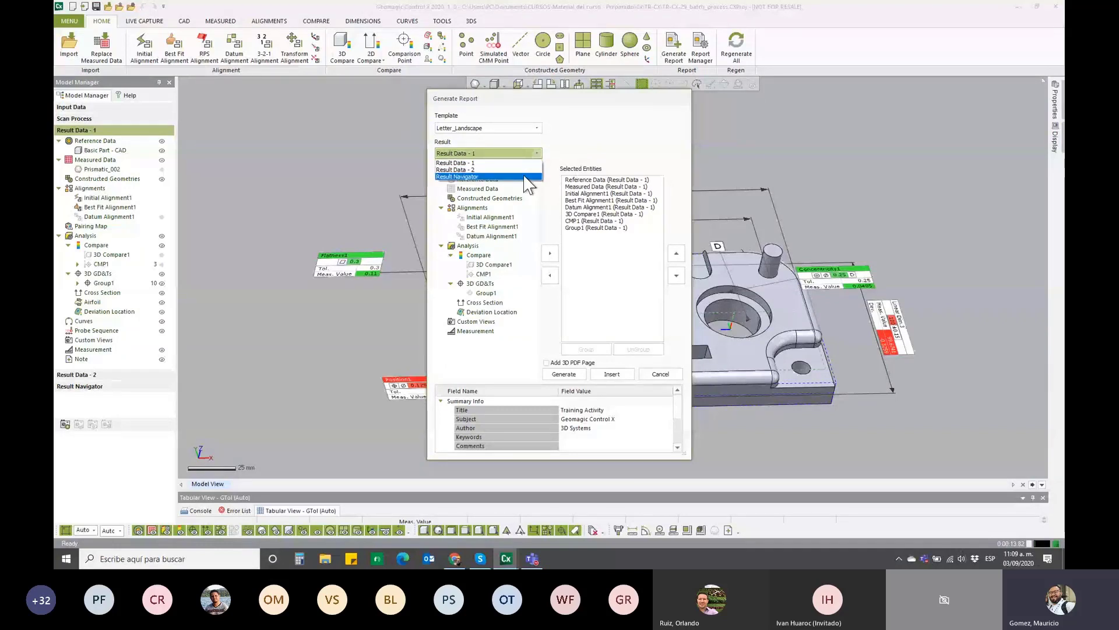
left_click(586, 156)
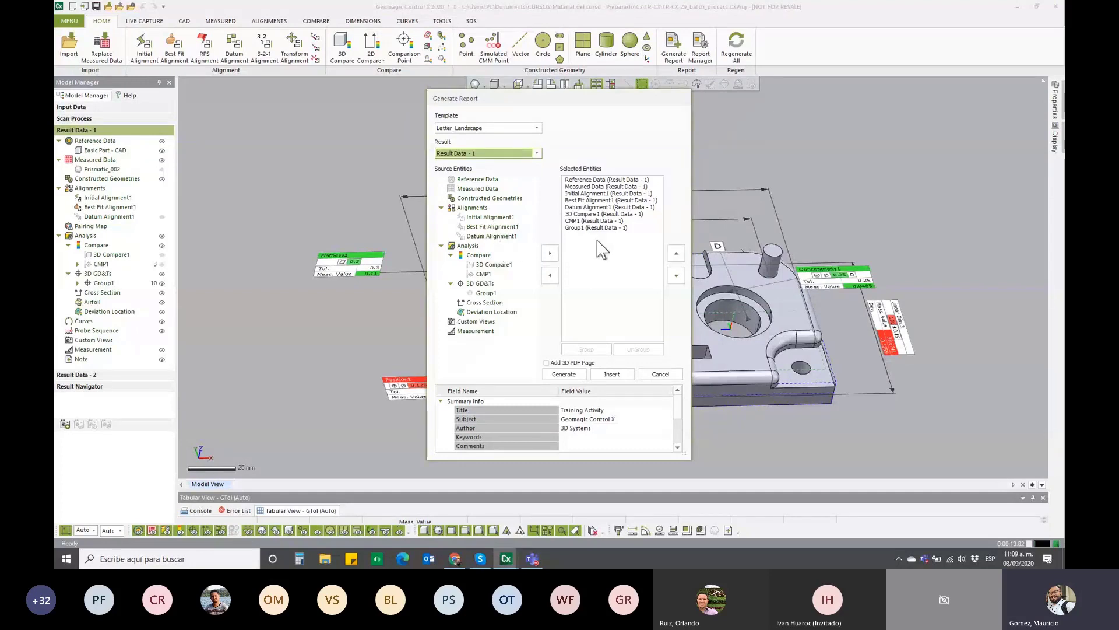
left_click(599, 181)
- Remove Reference Data, Measured Data and Initial Alignment1 from the selected report entities
left_click(604, 228)
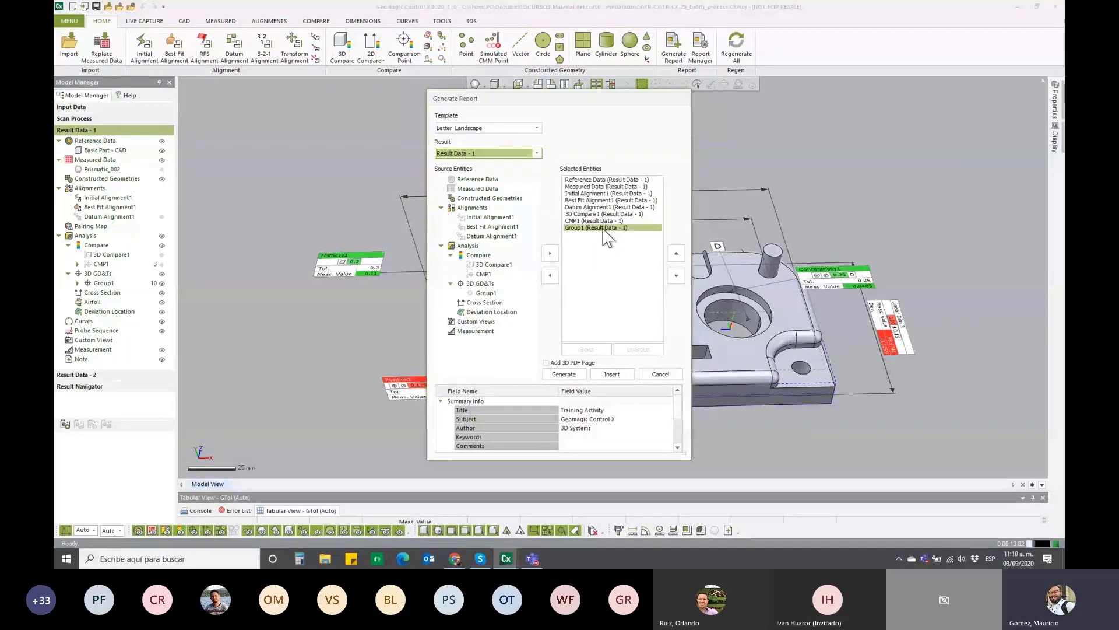
left_click(598, 201)
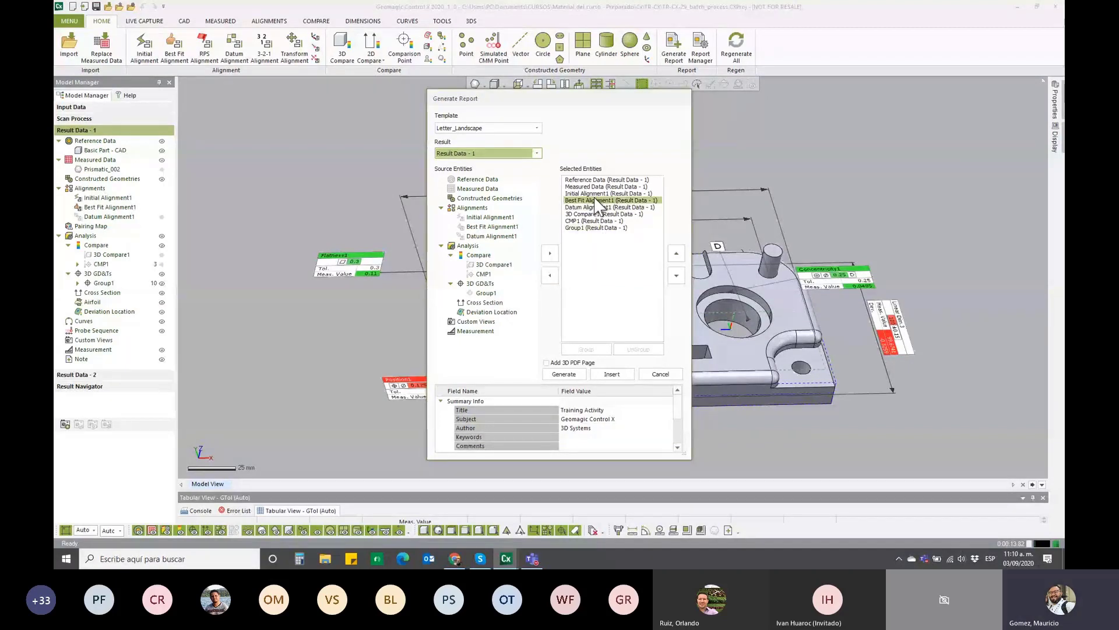
left_click(580, 260)
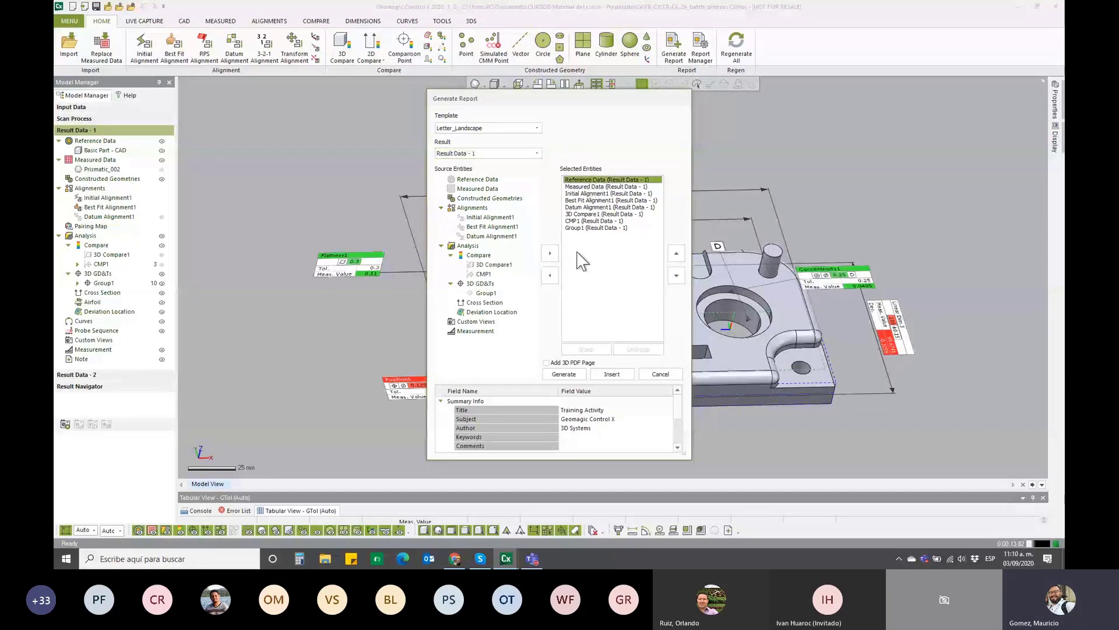
left_click(550, 275)
left_click(574, 201)
left_click(583, 180)
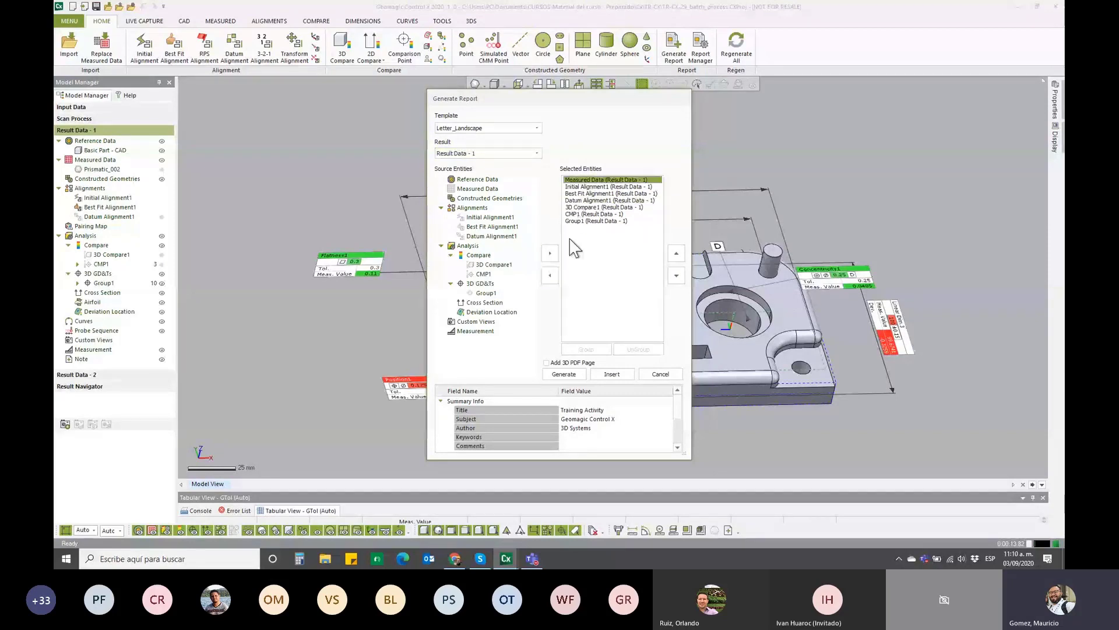
left_click(551, 275)
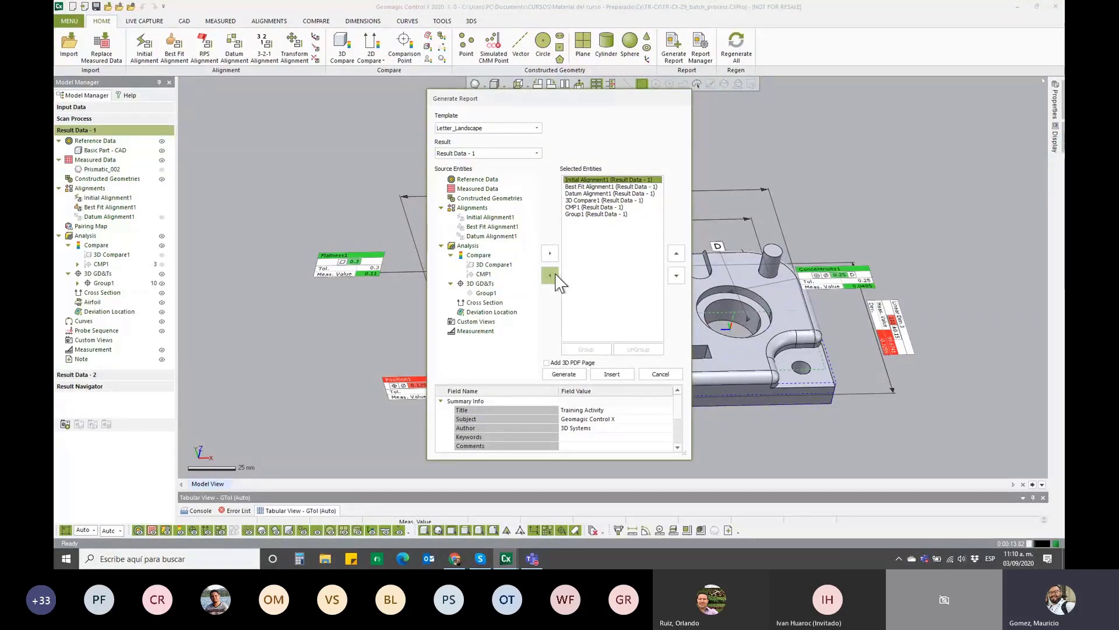
left_click(556, 275)
left_click(594, 207)
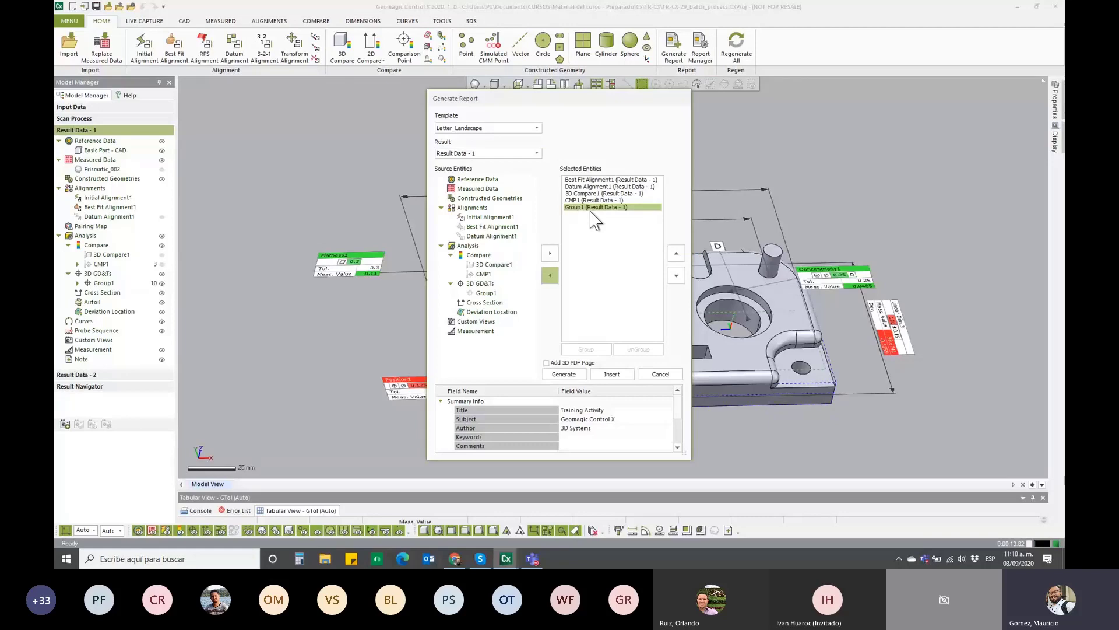
left_click(593, 220)
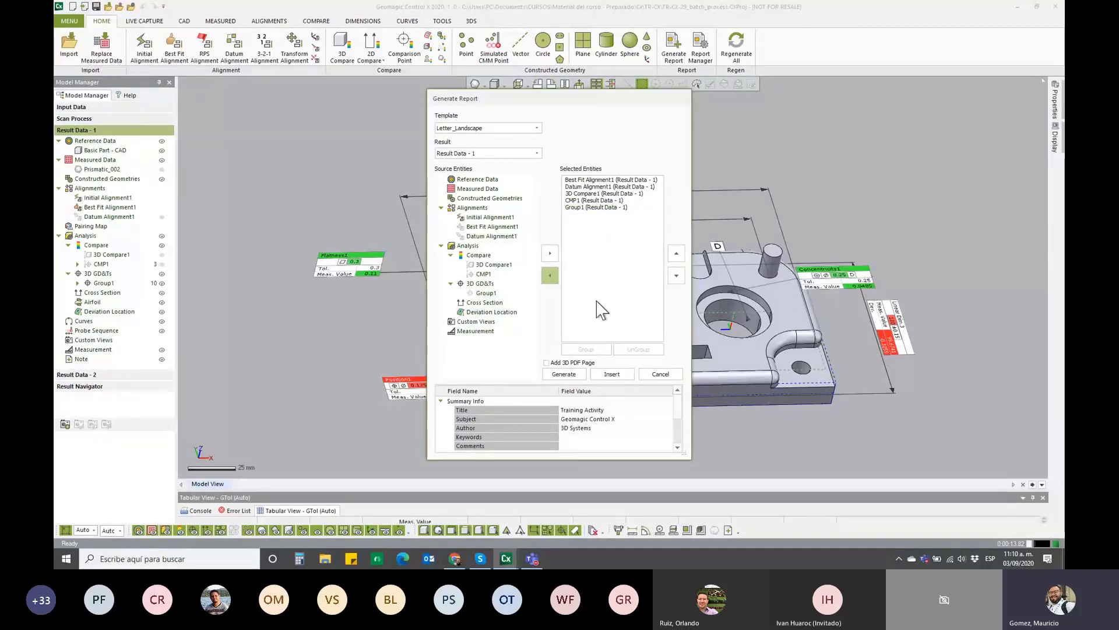
- Scroll down the Generate Report settings to reach the custom field list
scroll(679, 419, "down", 2)
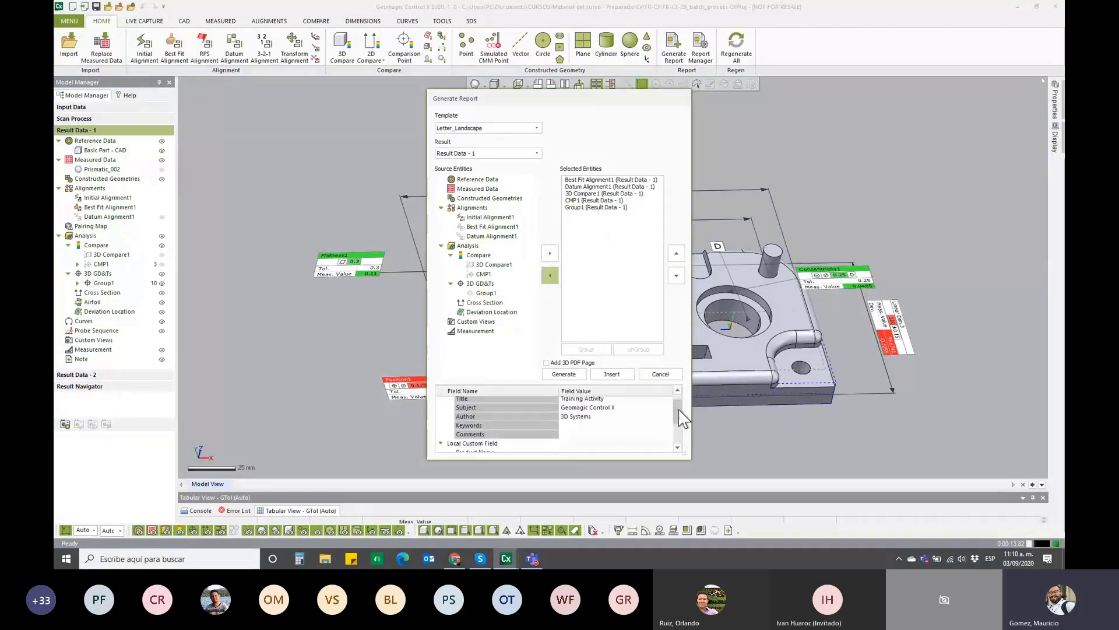
scroll(678, 419, "down", 2)
scroll(678, 429, "down", 2)
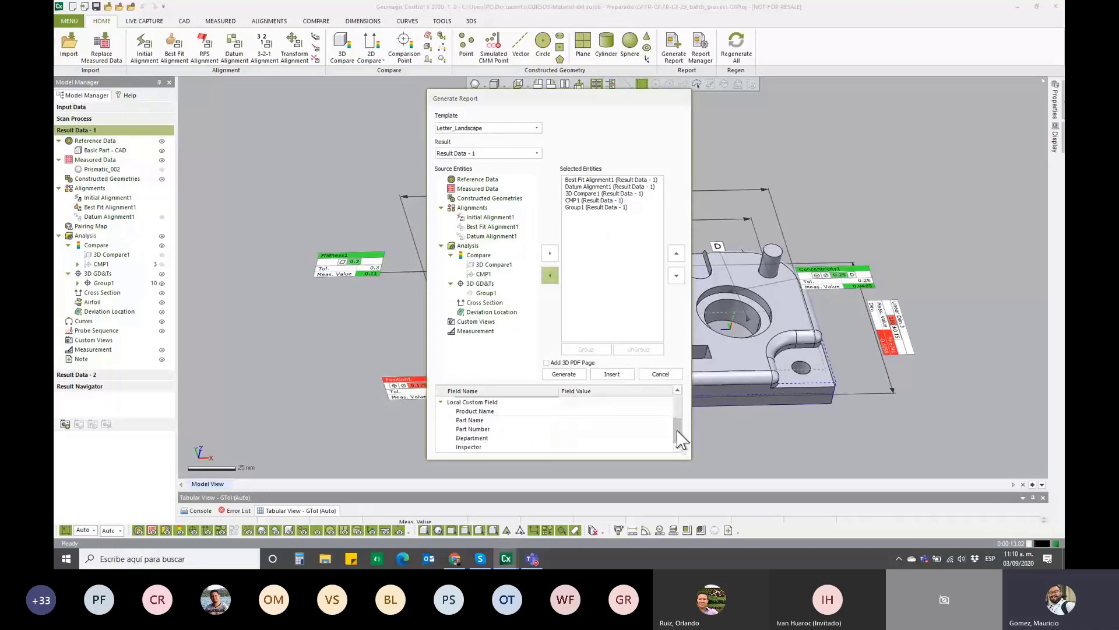
left_click_drag(677, 435, 683, 415)
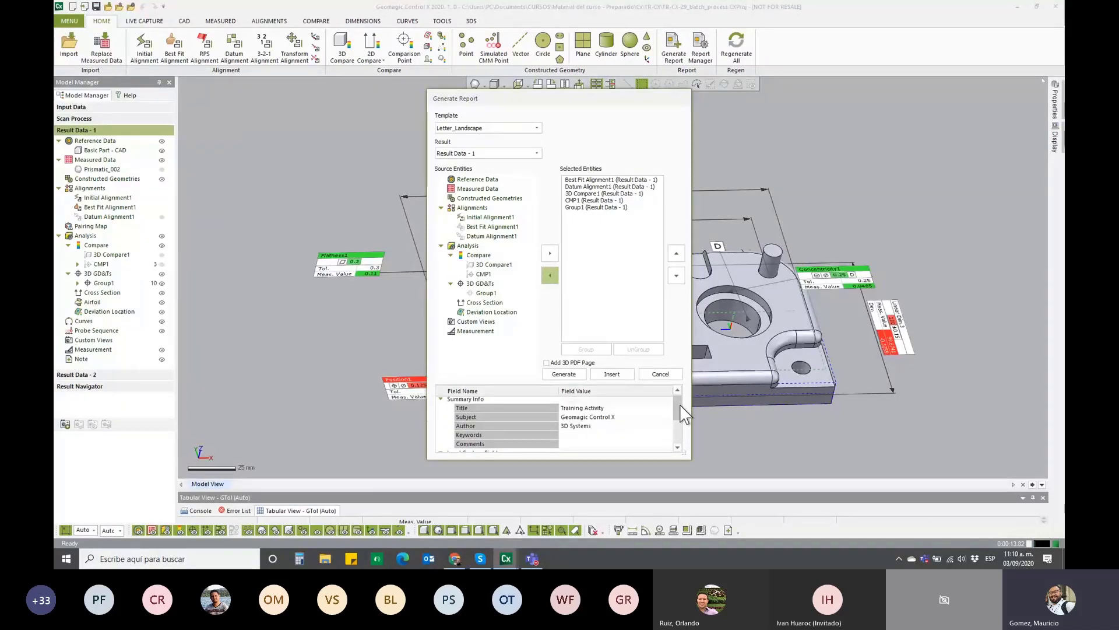
scroll(684, 415, "down", 1)
left_click_drag(681, 412, 683, 432)
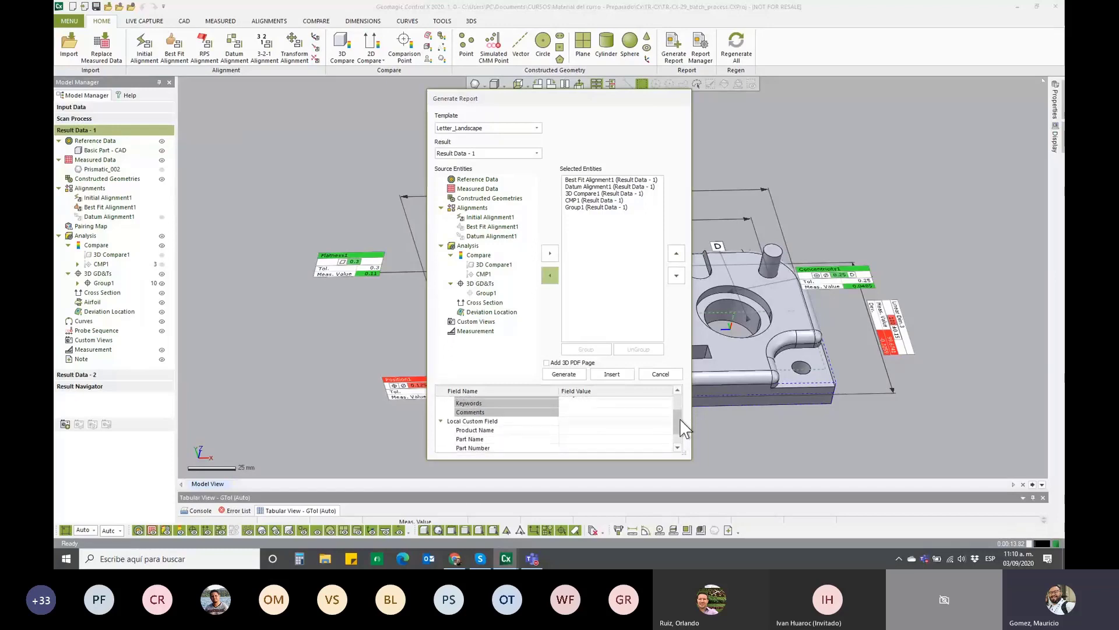
- Enter Product Name Pieza, Part Name Bloque Demo and Part Number 3D-333
left_click(623, 411)
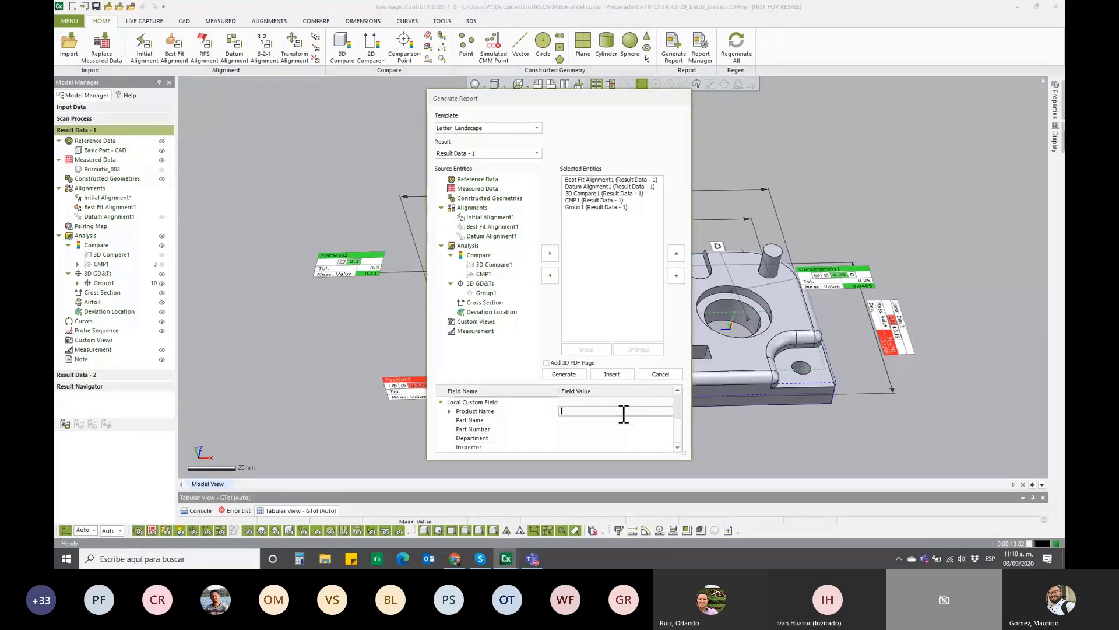
type("Piez")
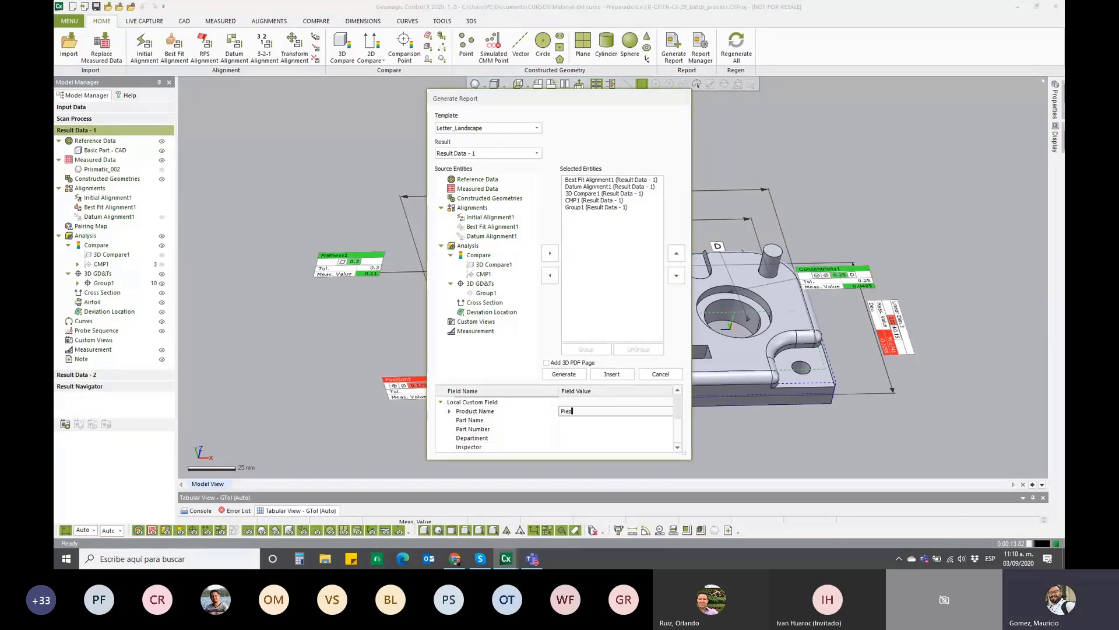
type("a")
key("Return")
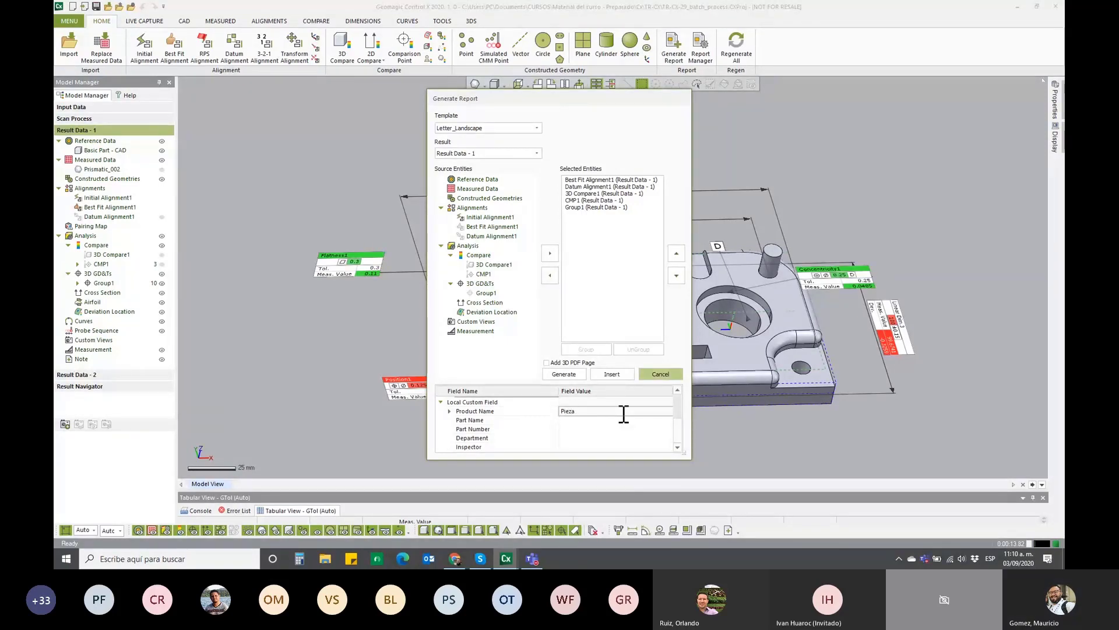
left_click(624, 420)
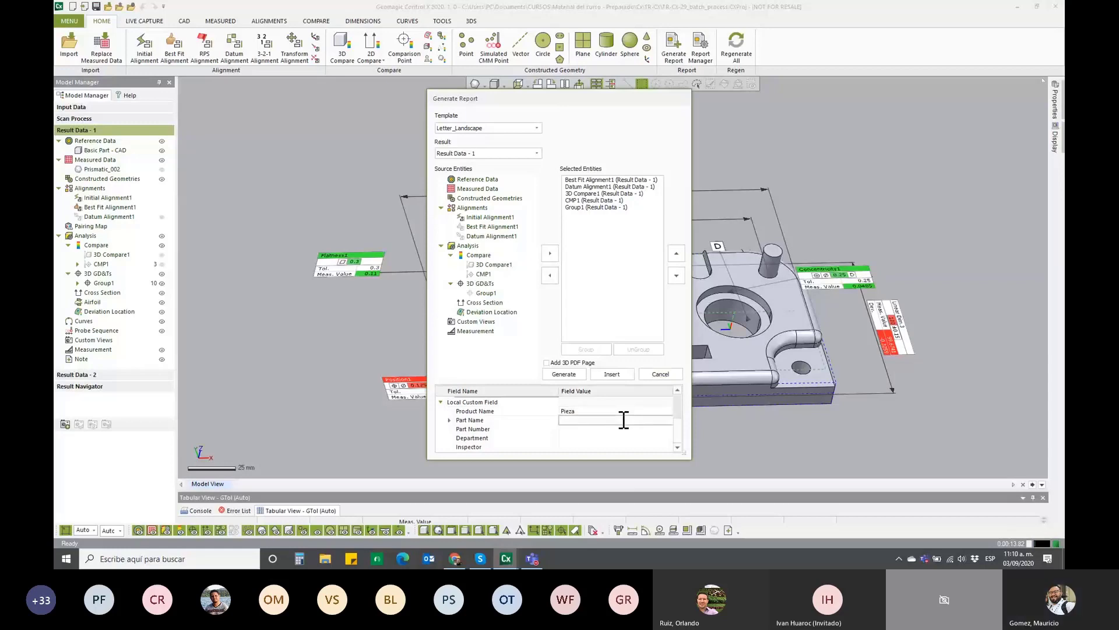
type("Bloque ")
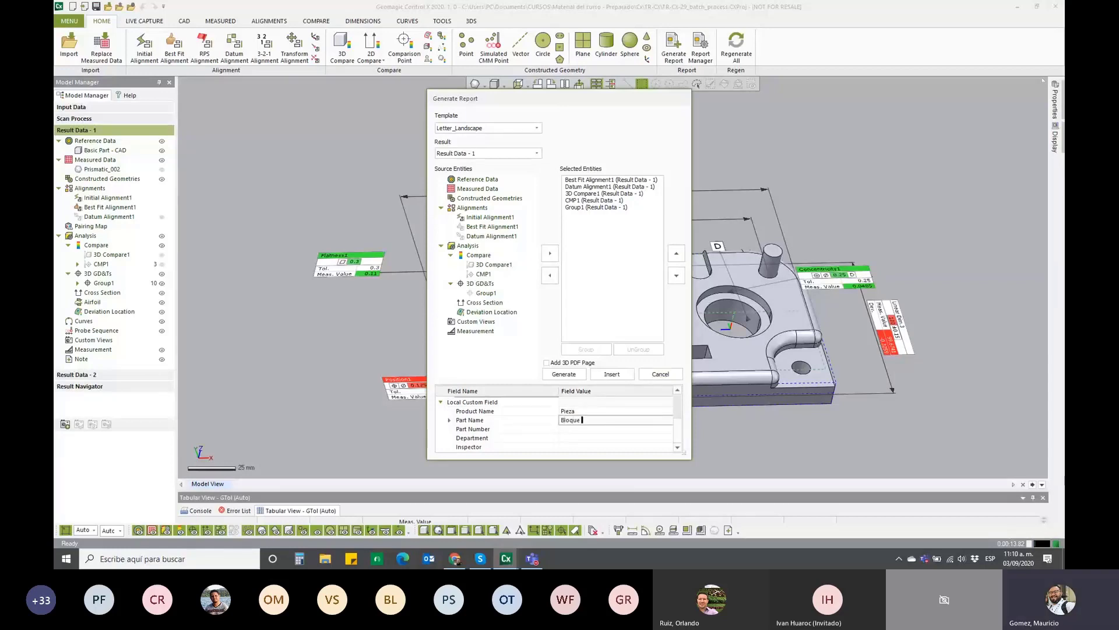
type("Demo")
left_click(614, 429)
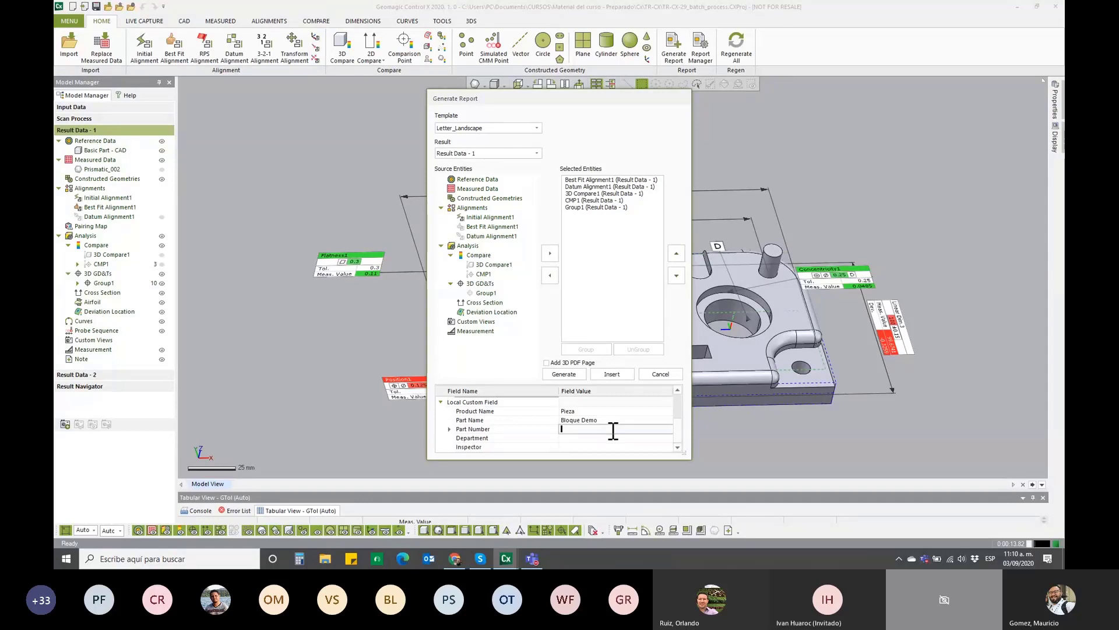
type("3D-")
type("0")
key("BackSpace")
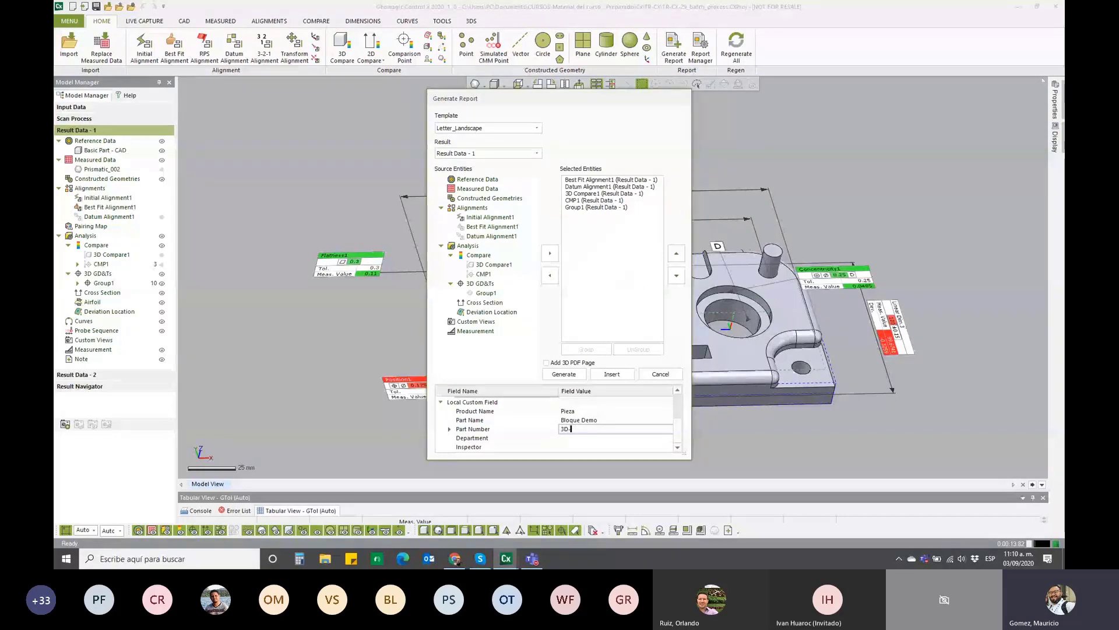
type("333")
- Enter Department Metrologia and the inspector's name, then finish editing the fields
left_click(607, 438)
type("Metrologia")
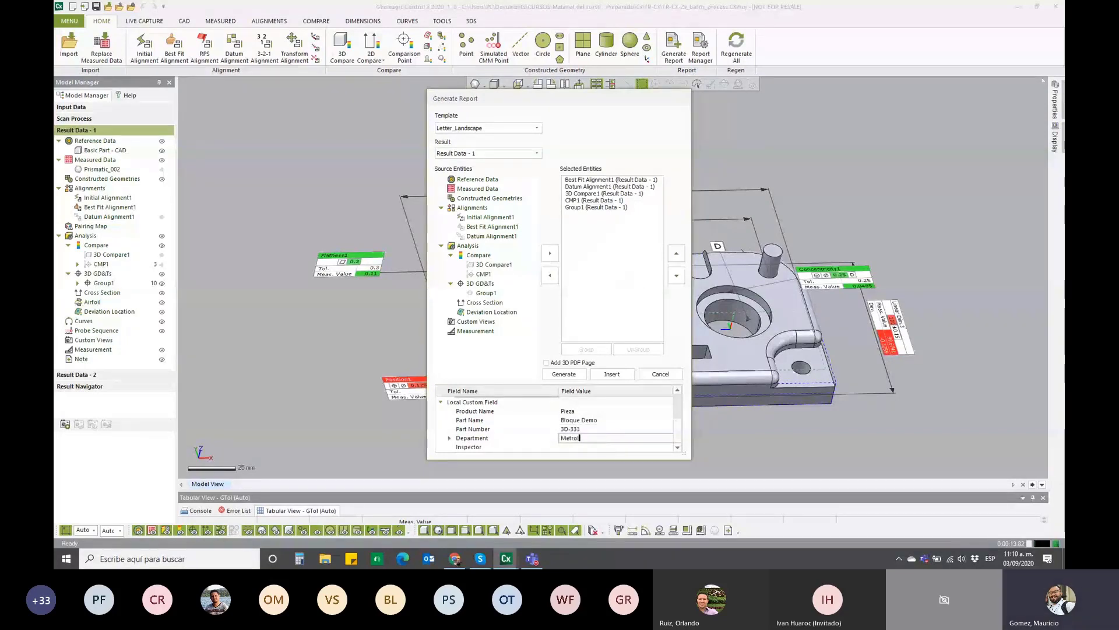
left_click(608, 447)
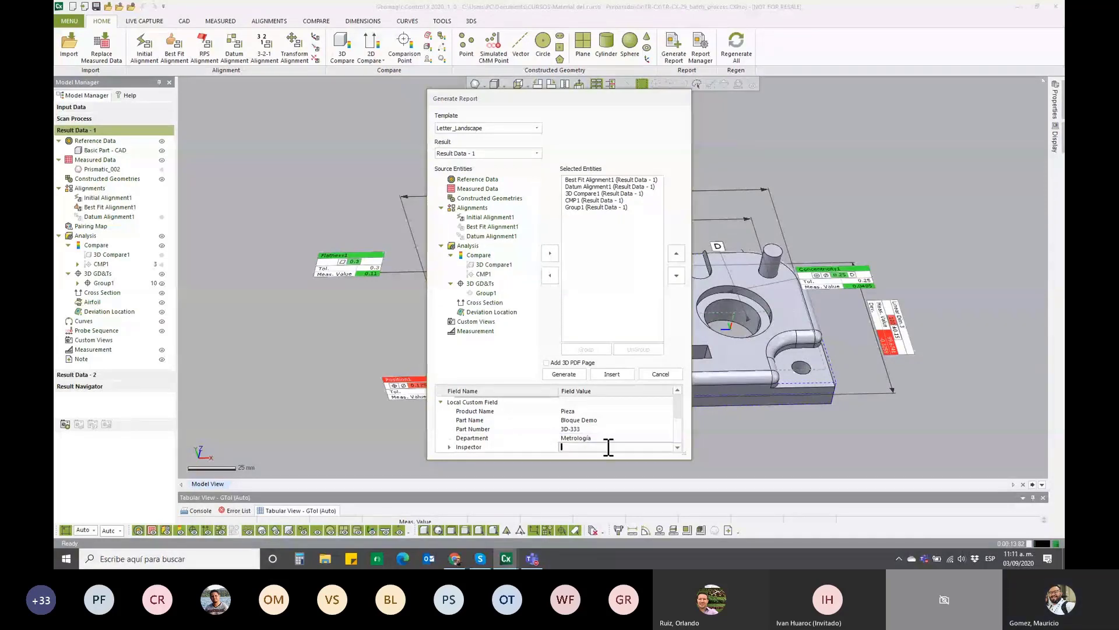
type("Mauricio Gómez")
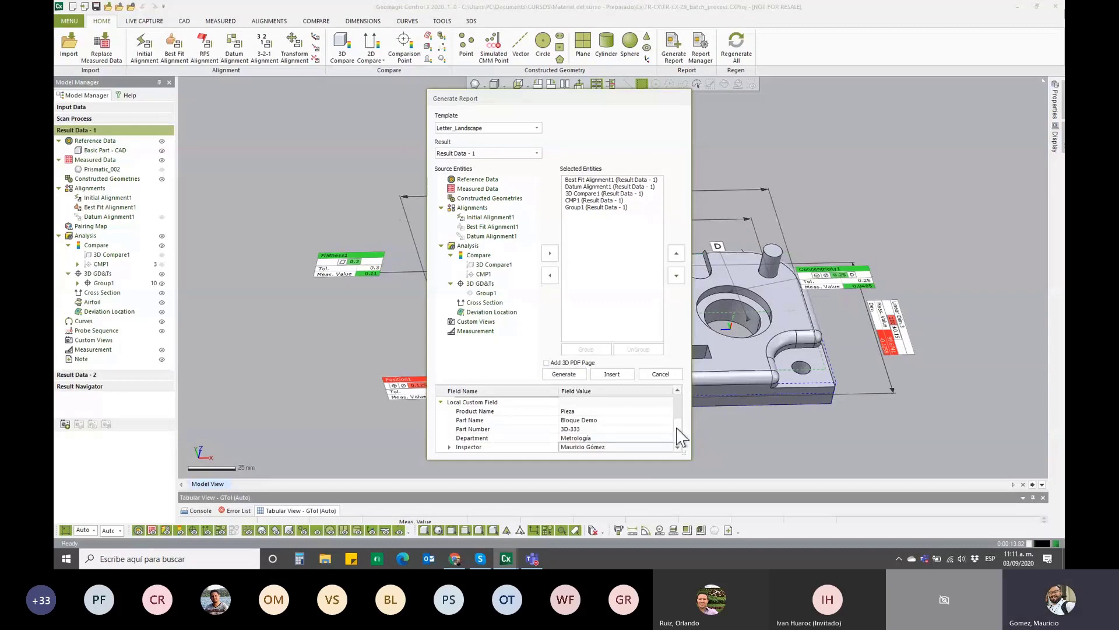
scroll(680, 418, "up", 3)
left_click(608, 194)
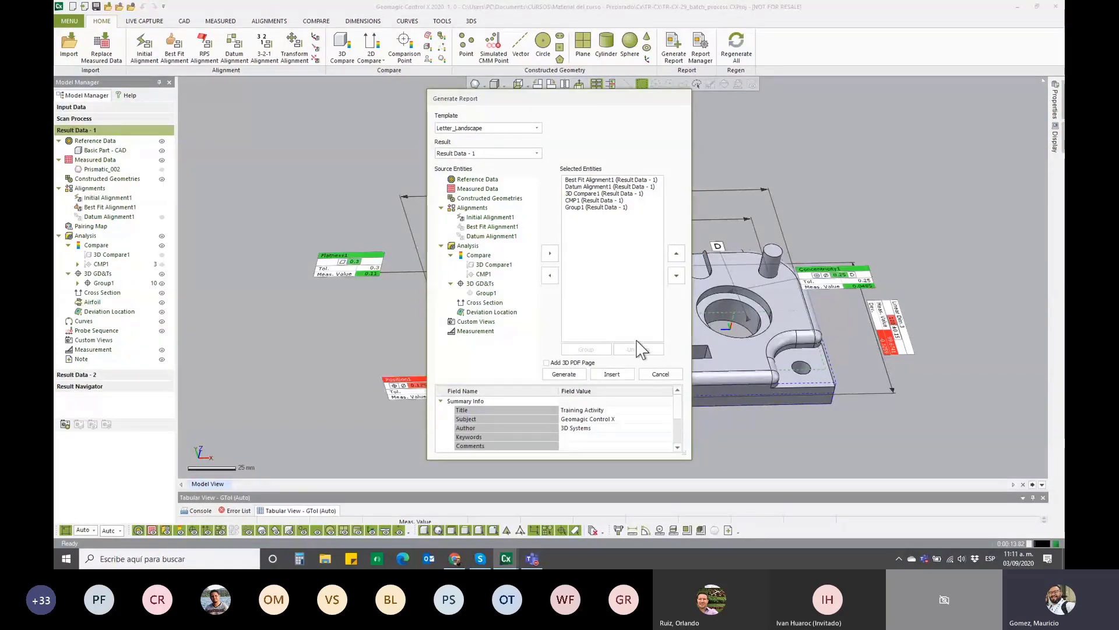
- Generate Report 2 and bring the Geomagic Report window forward
left_click(564, 373)
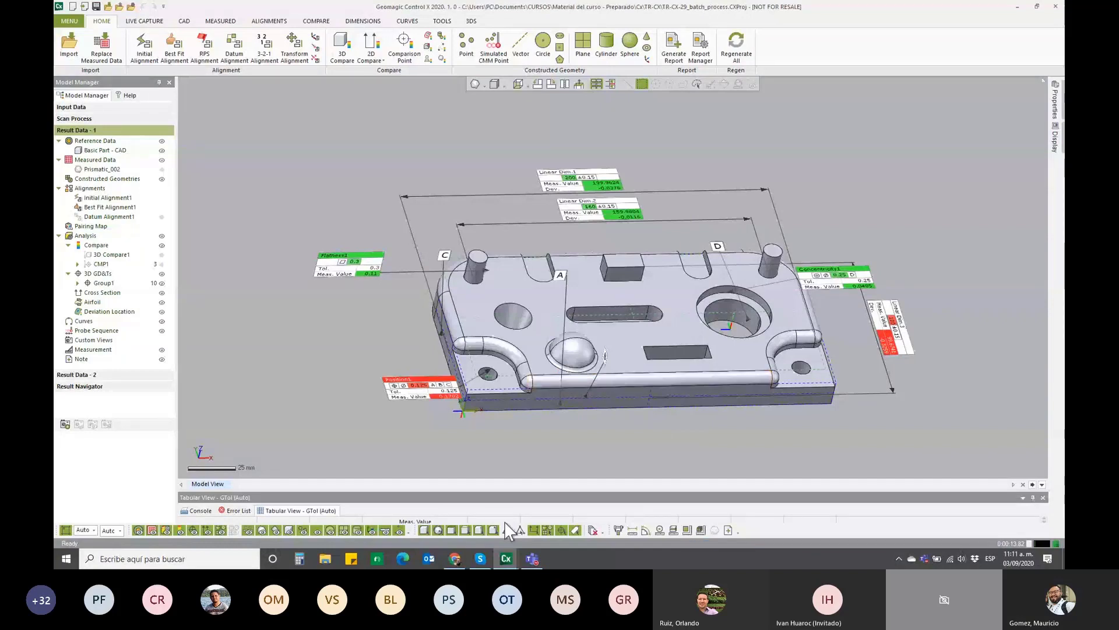
mouse_move(506, 558)
left_click(583, 531)
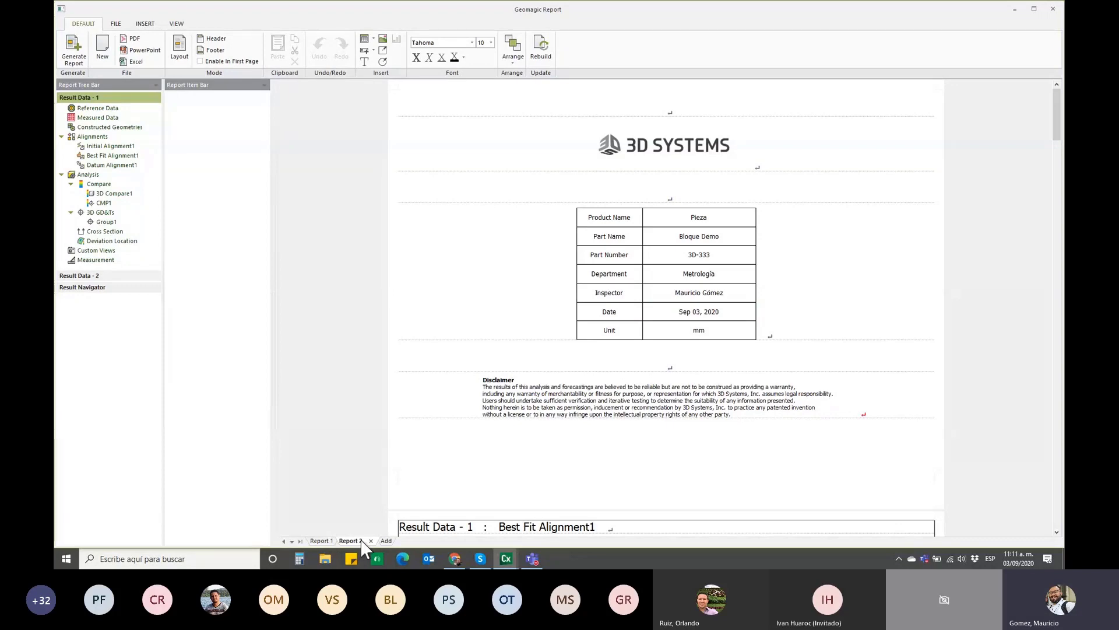
- Compare with Report 1, then select Report 2's 3D Compare1 colour-map image
left_click(326, 543)
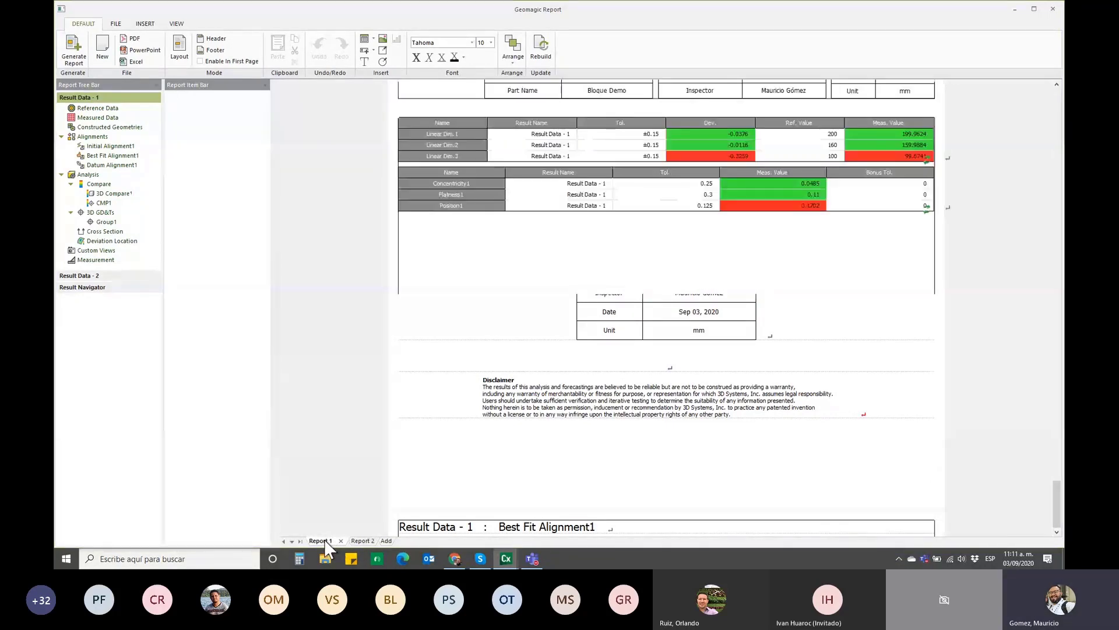
scroll(574, 516, "up", 5)
scroll(575, 516, "up", 1)
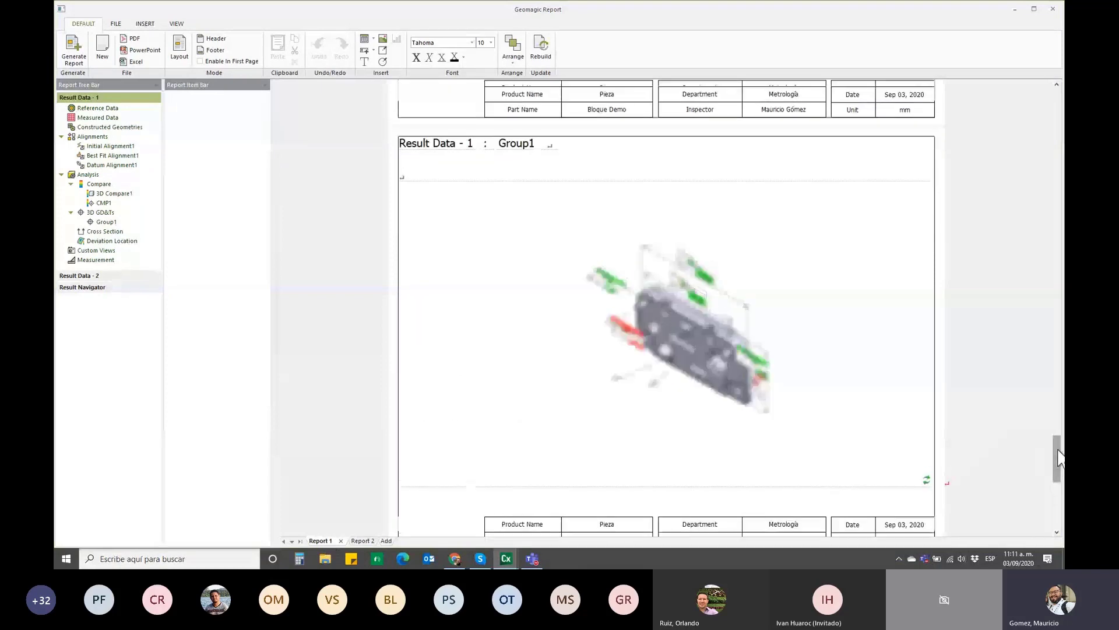
scroll(574, 516, "up", 5)
scroll(574, 516, "up", 5)
left_click(361, 541)
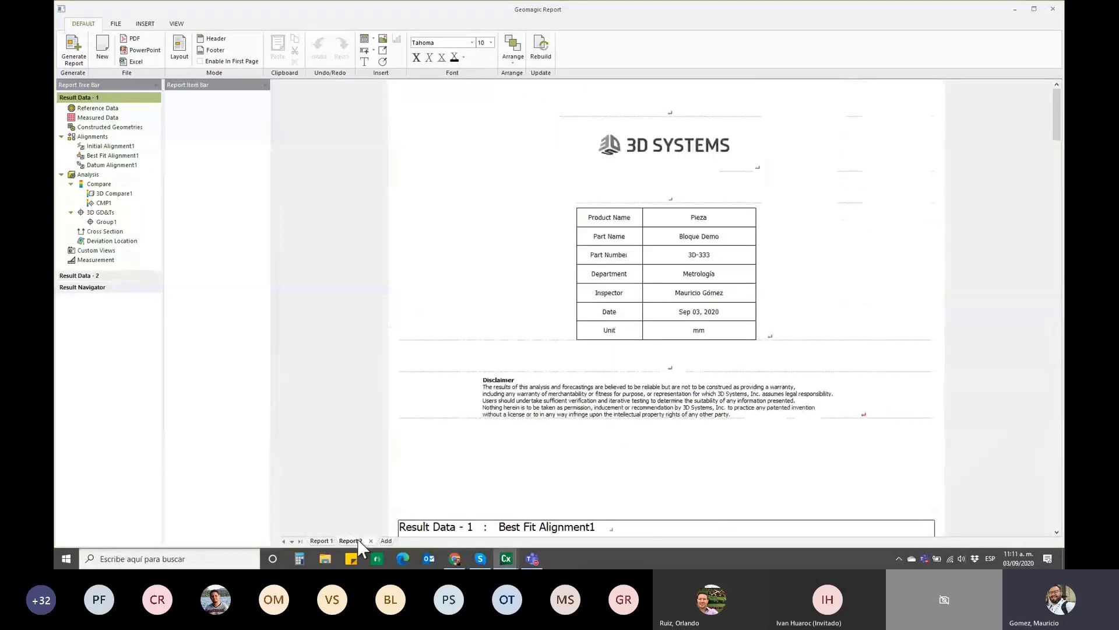
left_click_drag(1060, 146, 1061, 273)
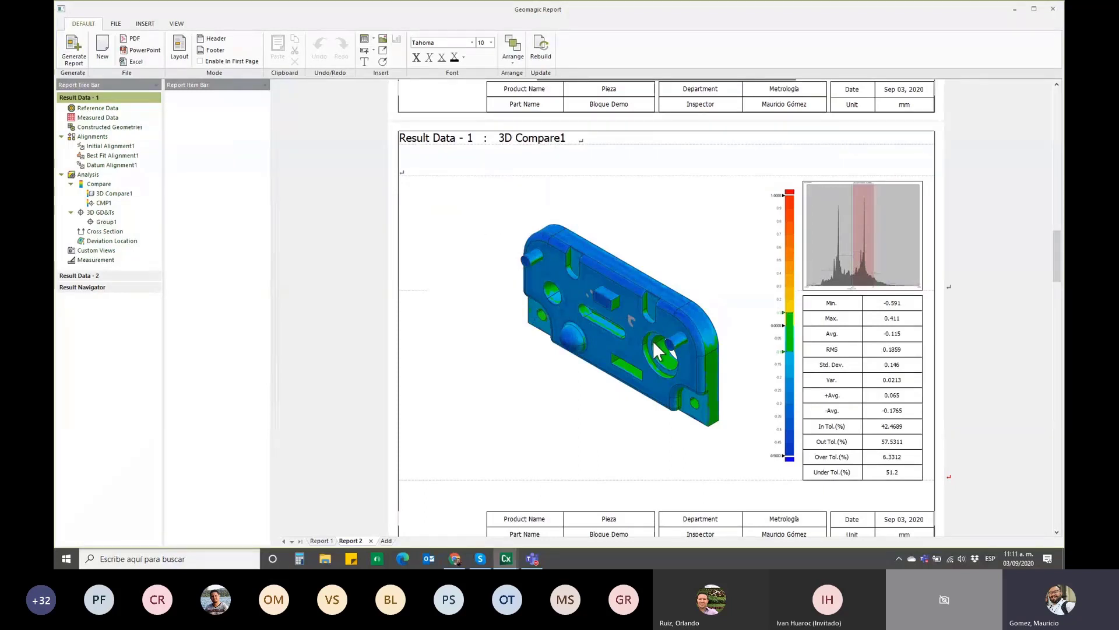
left_click(618, 309)
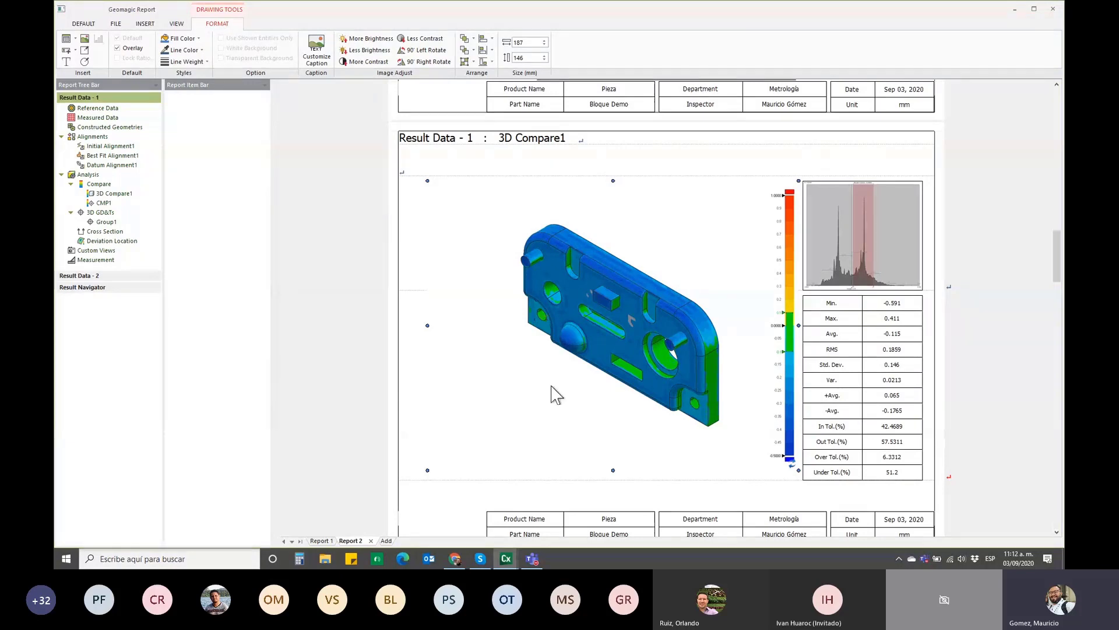
mouse_move(506, 558)
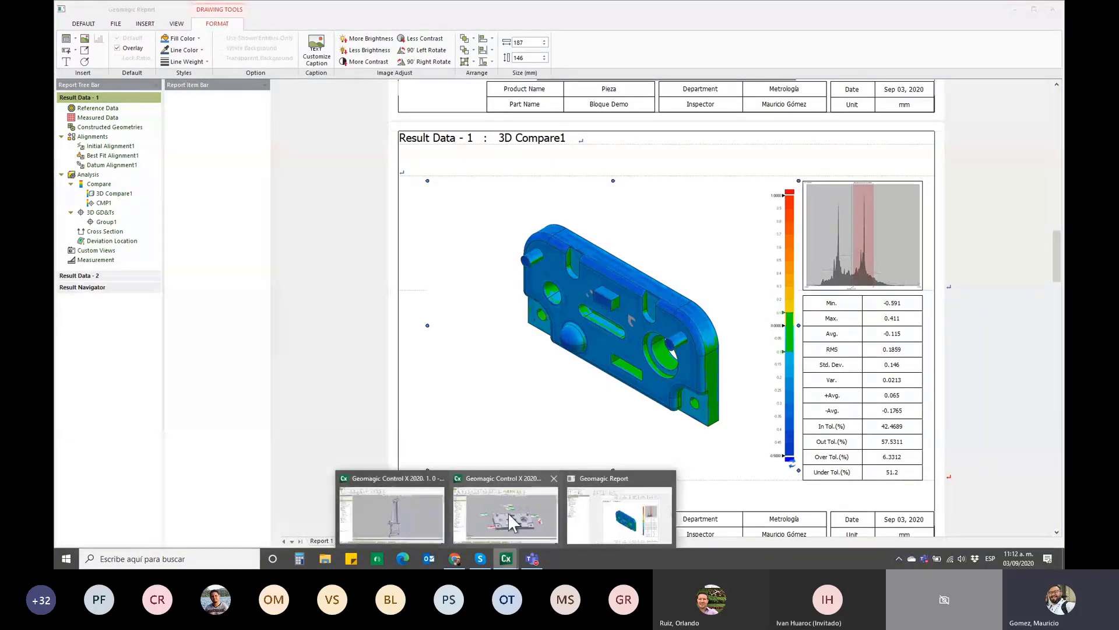
- Reassign 3D Compare1's viewpoint to an angled top view with the CAD reference and scan hidden
left_click(509, 513)
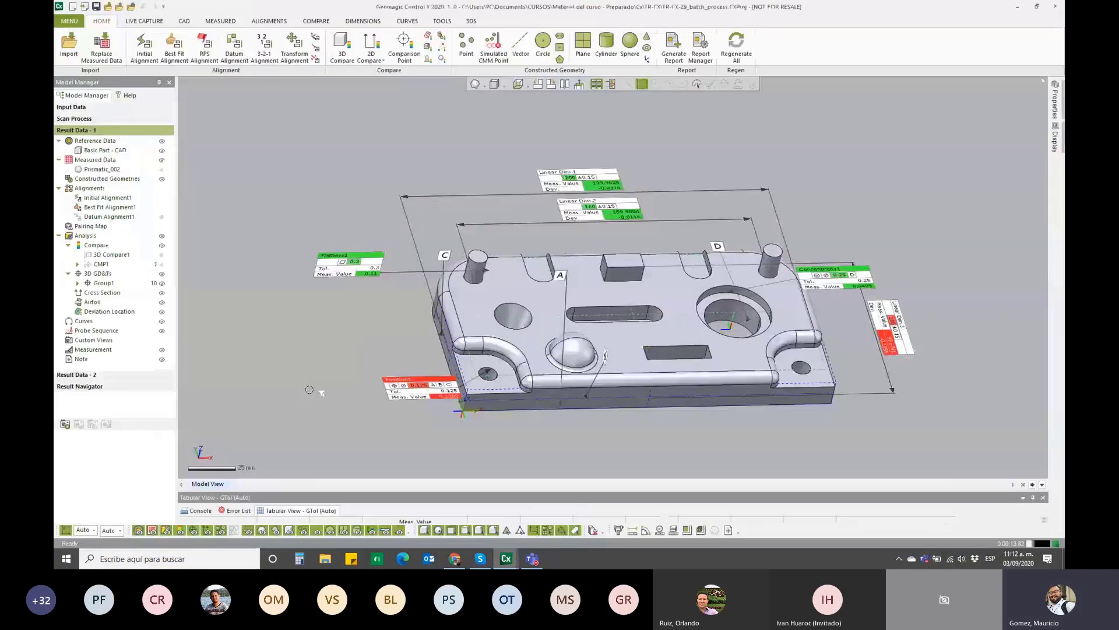
left_click(104, 254)
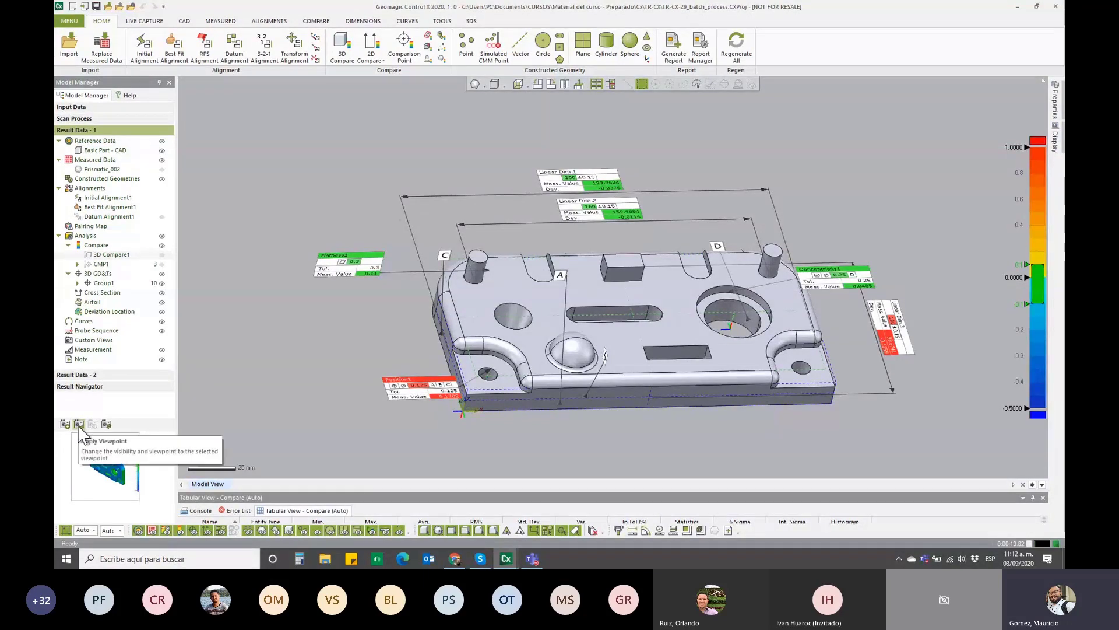
left_click(79, 425)
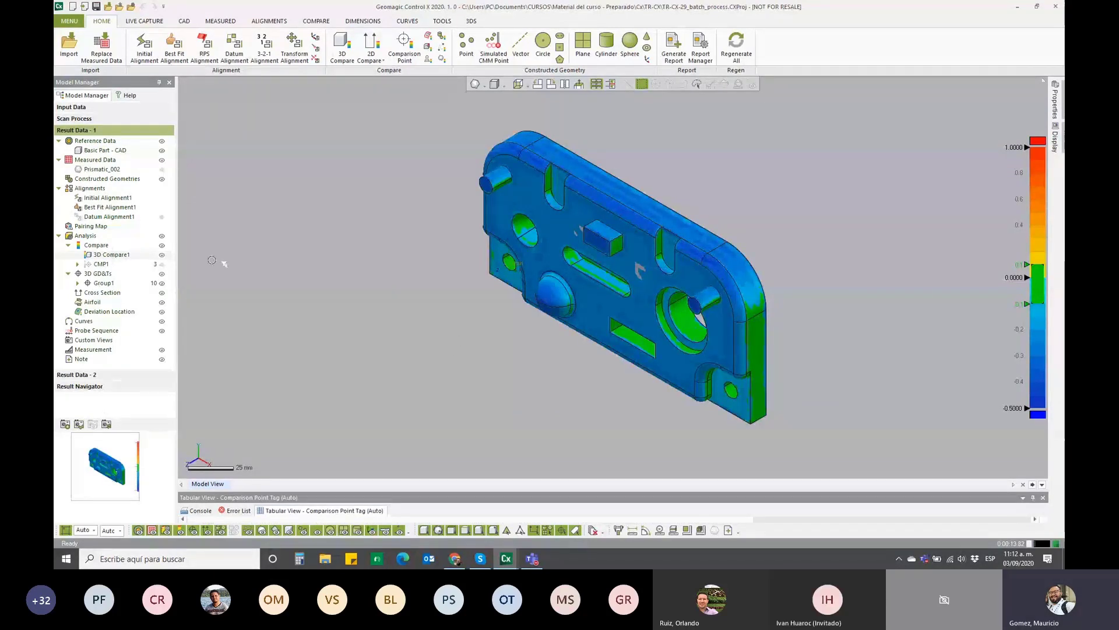
mouse_move(559, 292)
right_mouse_down()
mouse_move(606, 319)
mouse_move(466, 262)
right_mouse_up()
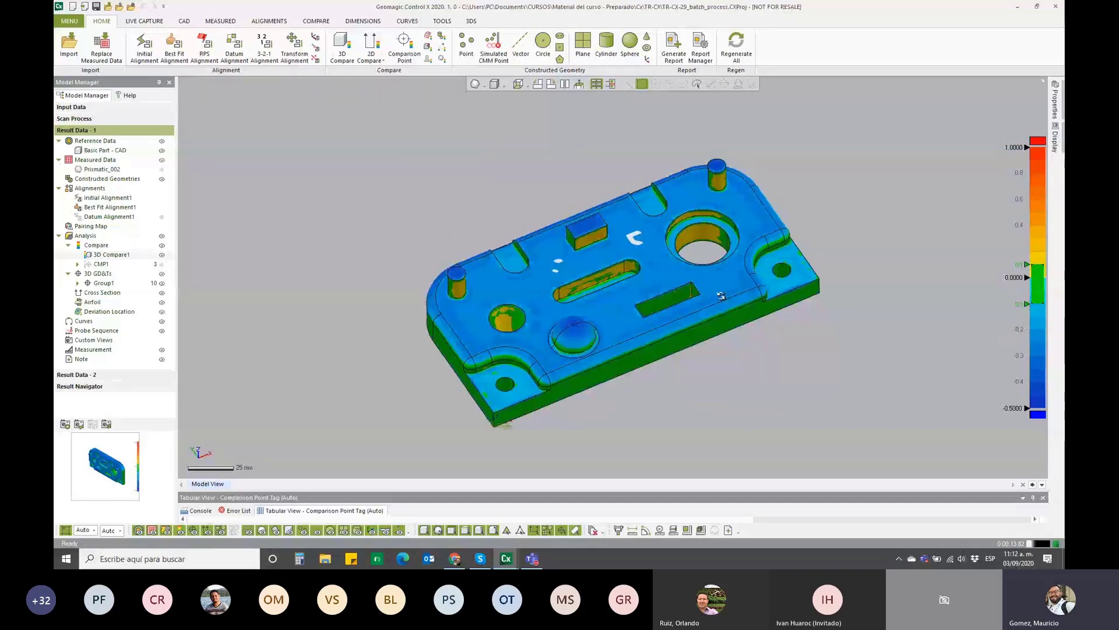
left_click(162, 150)
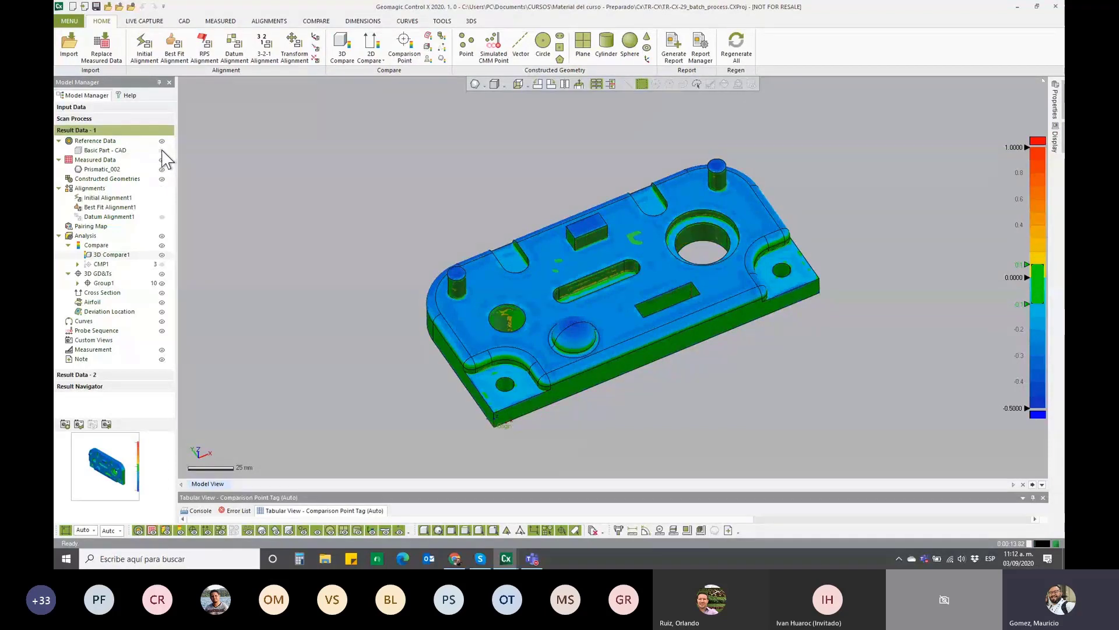
left_click(163, 169)
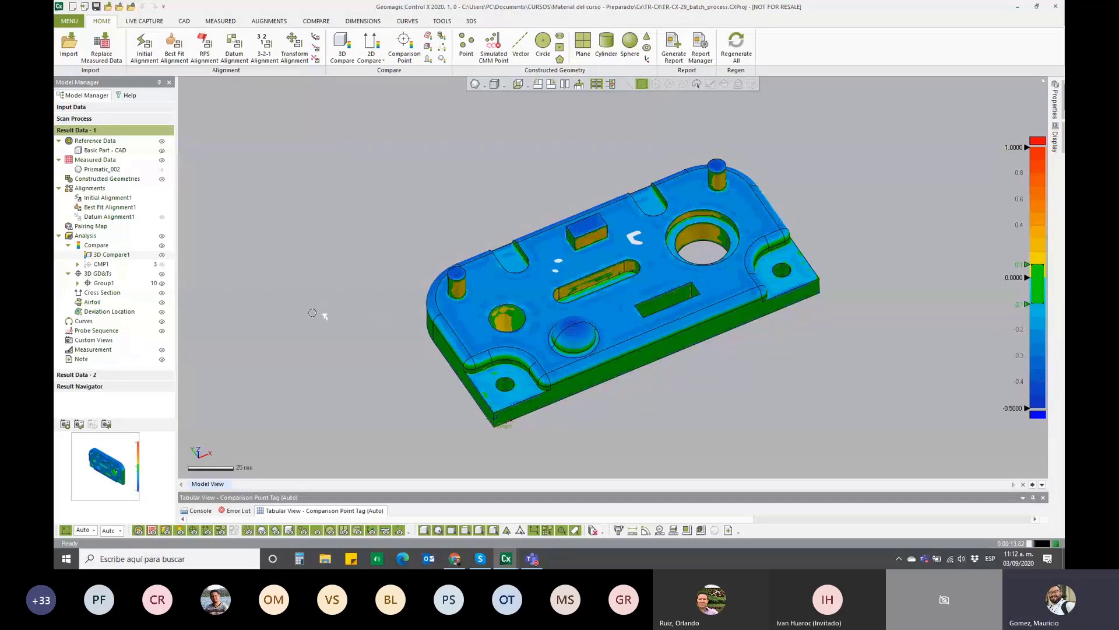
mouse_move(327, 313)
right_mouse_down()
mouse_move(534, 292)
mouse_move(320, 274)
right_mouse_up()
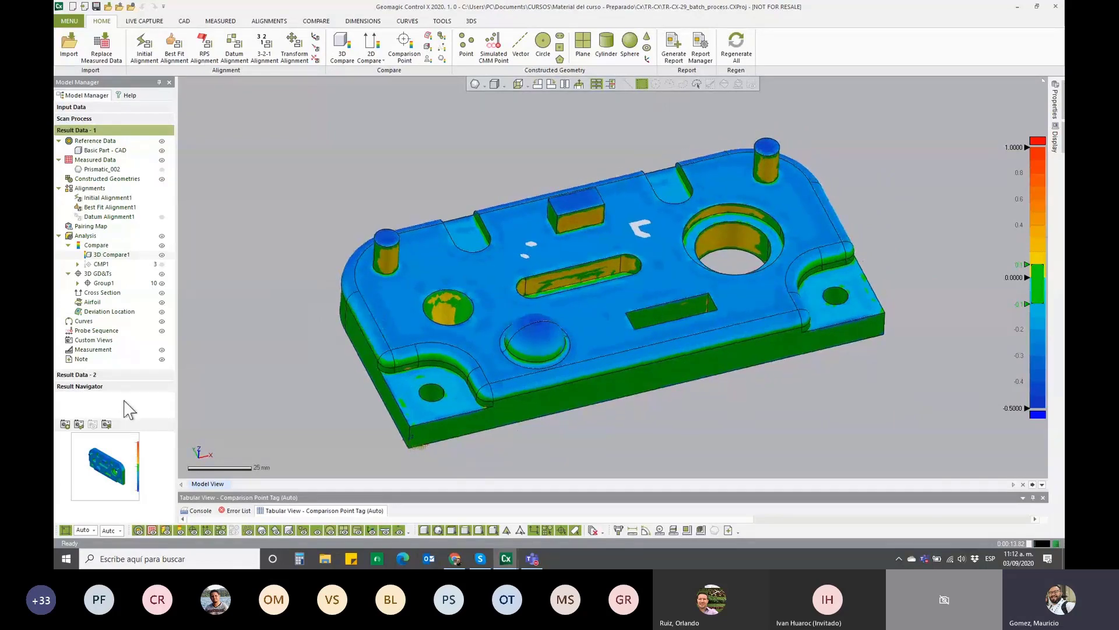
left_click(108, 426)
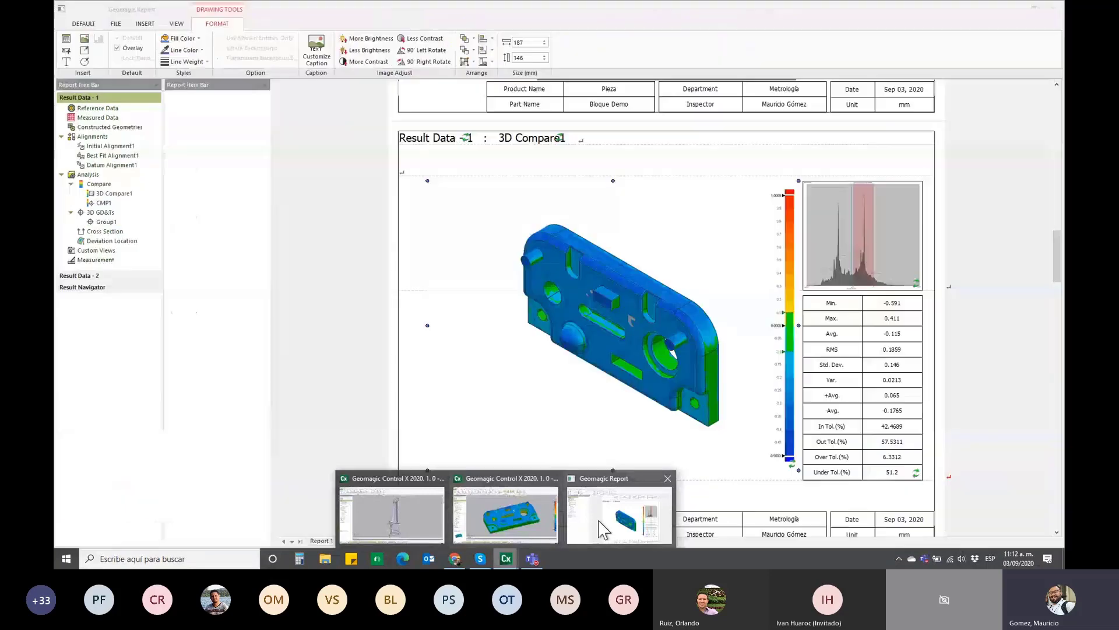
mouse_move(506, 558)
left_click(602, 528)
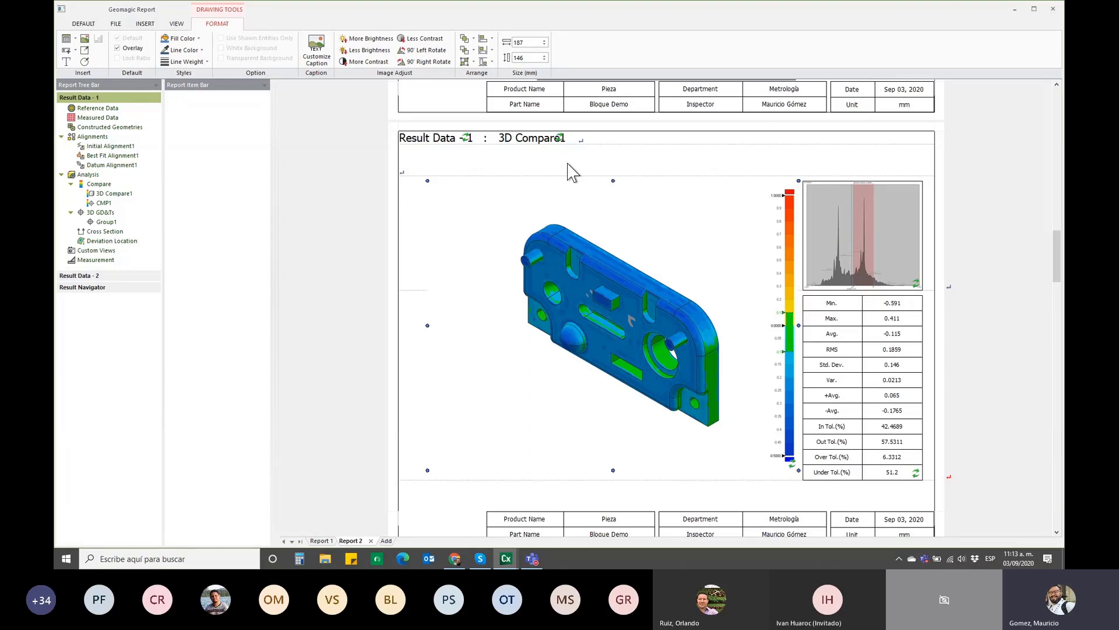
- Rebuild Report 2 with the updated viewpoints and scroll through its pages to check them
left_click(85, 23)
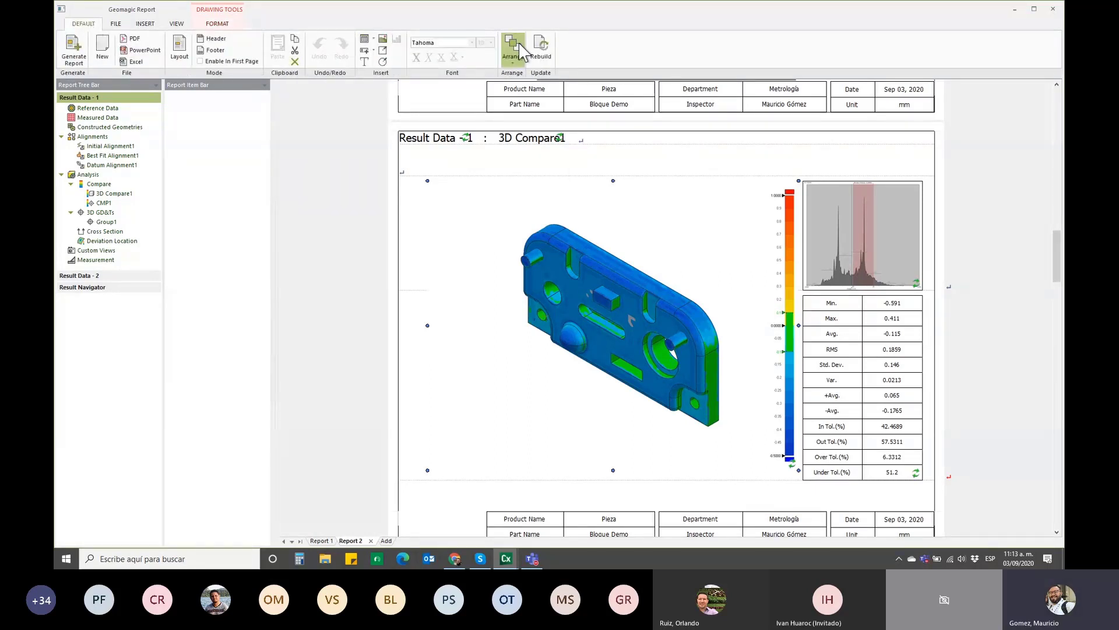
left_click(542, 50)
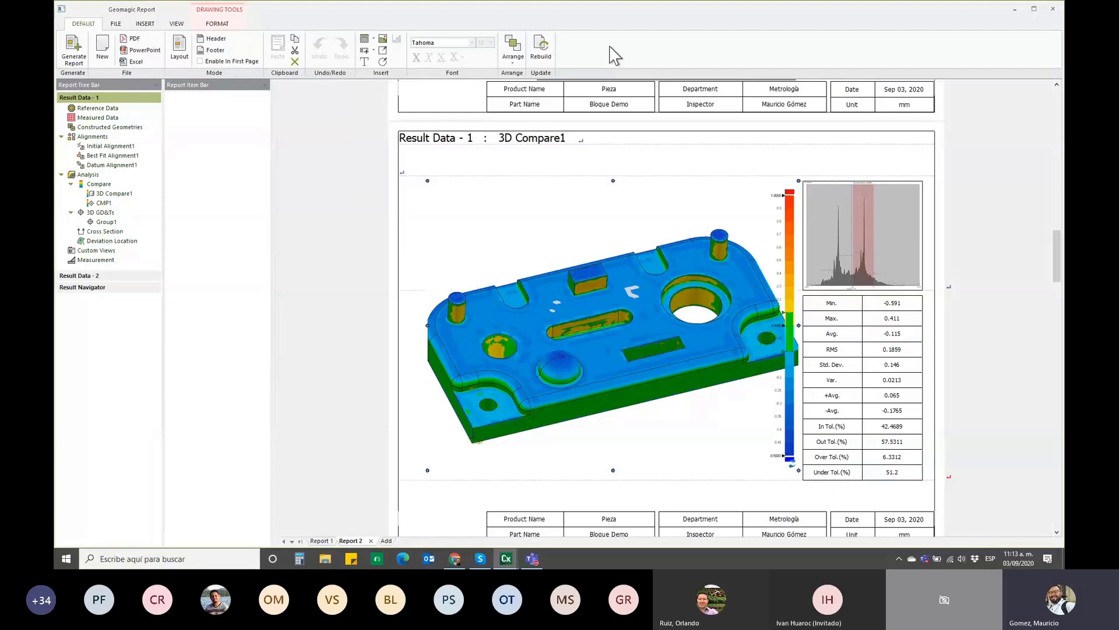
scroll(675, 155, "down", 5)
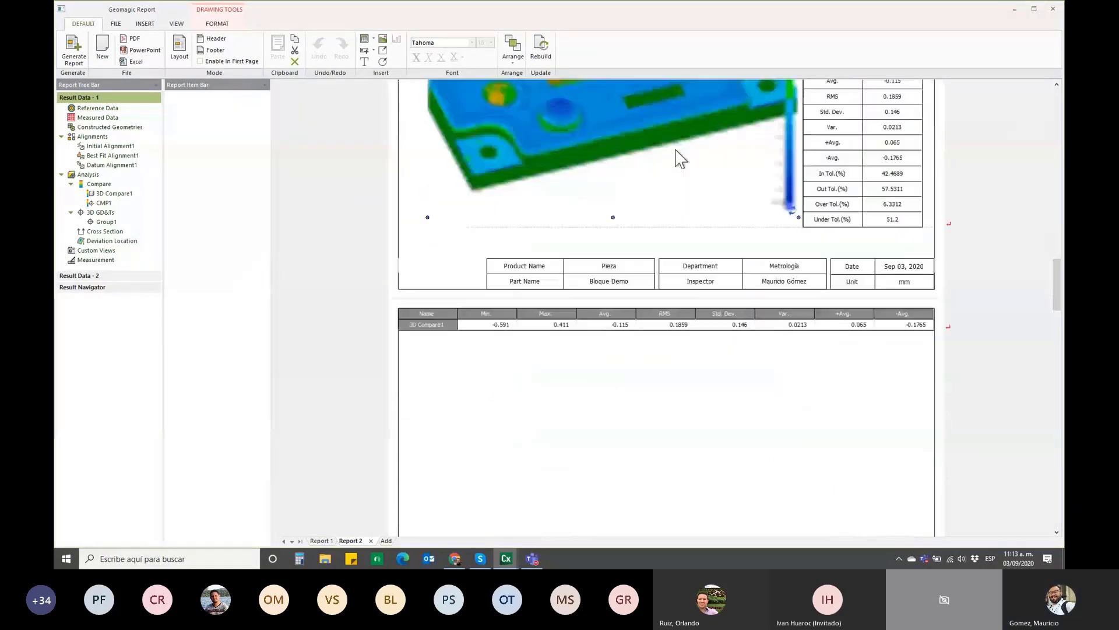
scroll(675, 180, "down", 5)
scroll(681, 183, "down", 5)
scroll(681, 182, "down", 3)
scroll(674, 187, "down", 3)
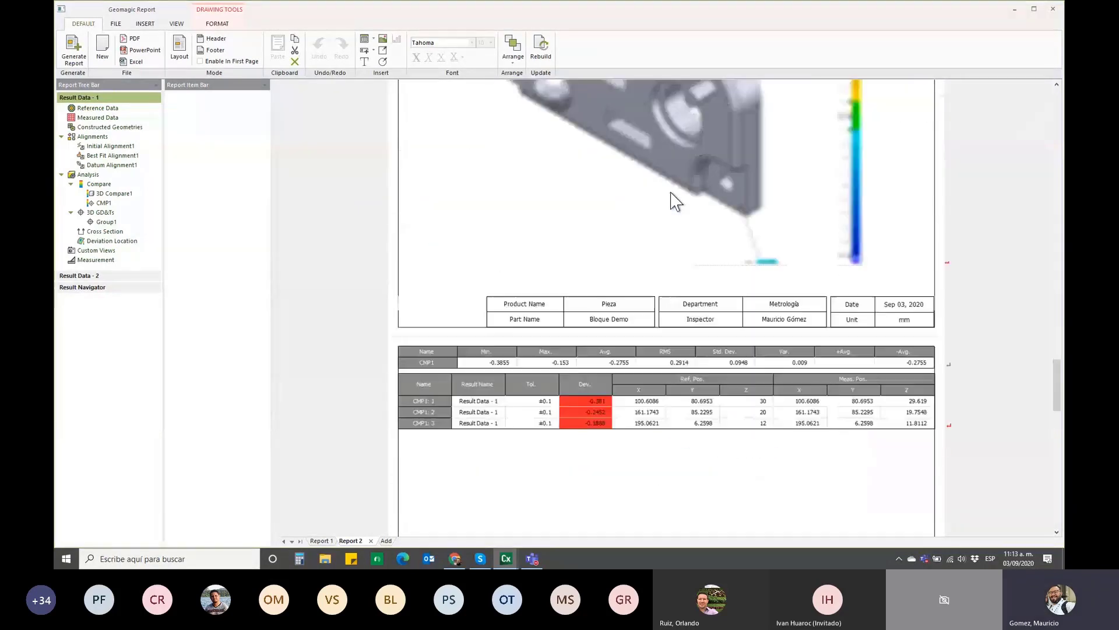
scroll(670, 198, "down", 3)
scroll(674, 195, "down", 3)
scroll(676, 201, "down", 3)
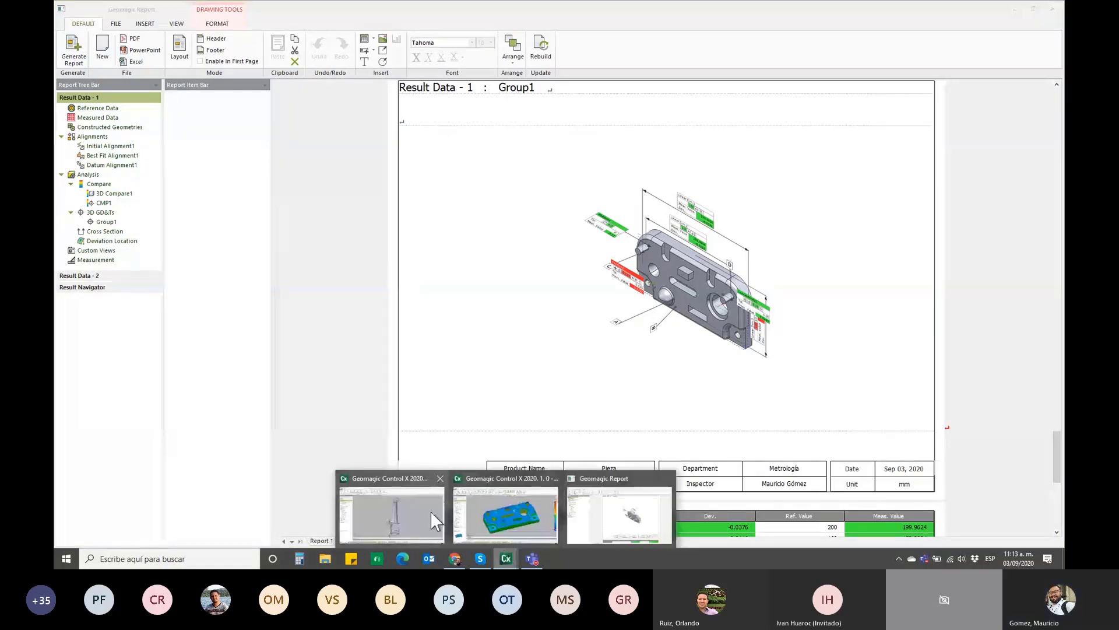
left_click(431, 511)
- Restore Group1's view, orbit to the front, and reposition the Linear Dim.3 and Position1 labels
left_click(104, 283)
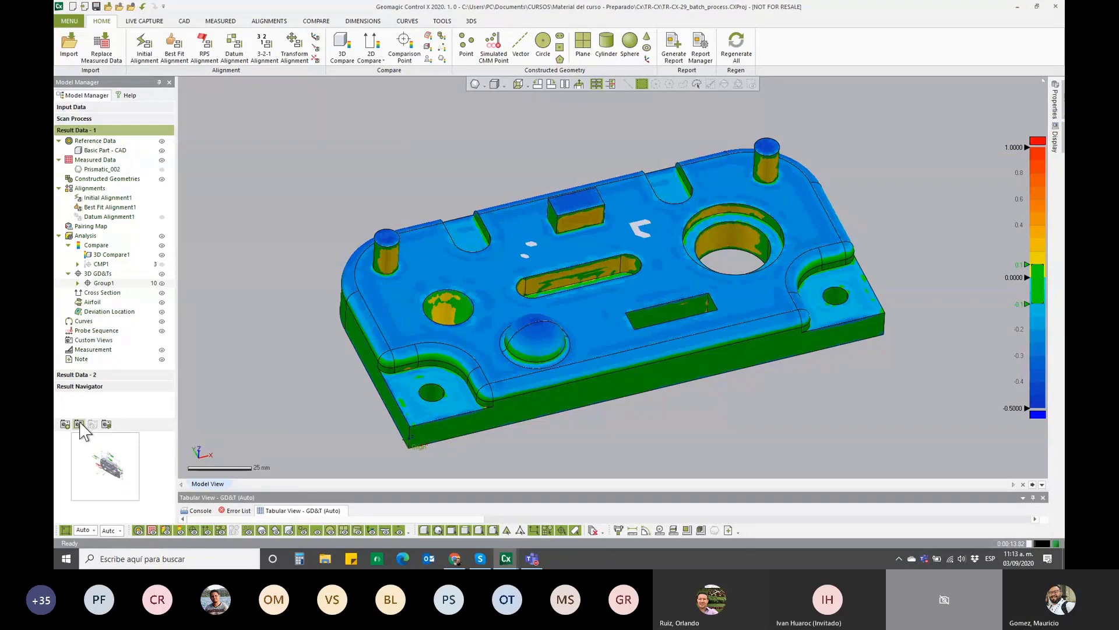
left_click(79, 424)
mouse_move(590, 373)
right_mouse_down()
mouse_move(681, 304)
mouse_move(461, 273)
mouse_move(927, 346)
mouse_move(850, 374)
right_mouse_up()
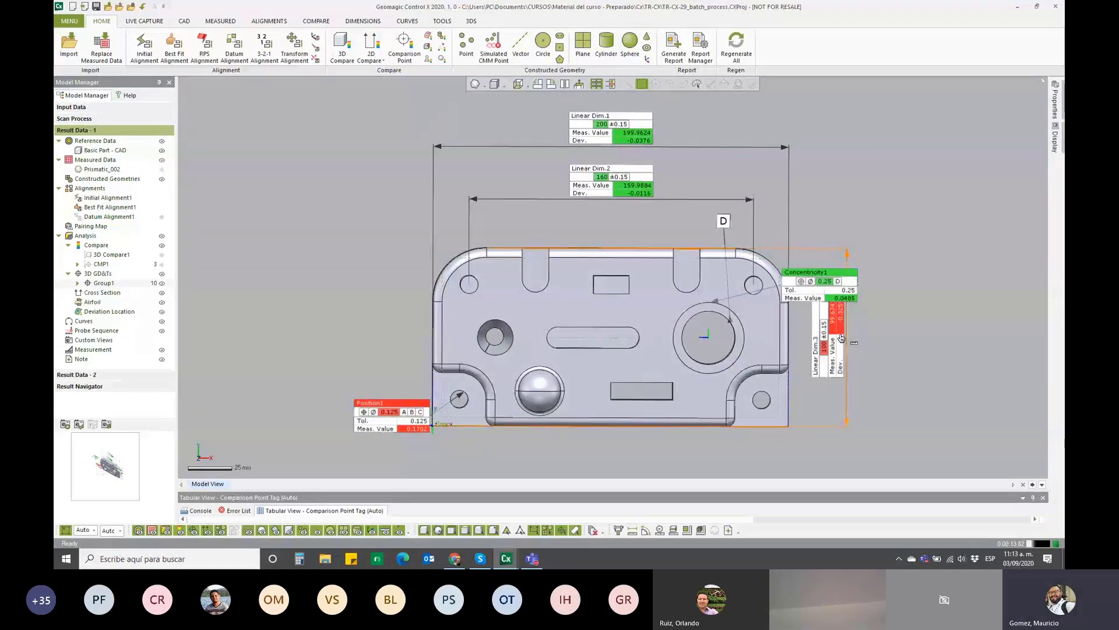
left_click_drag(851, 373, 904, 374)
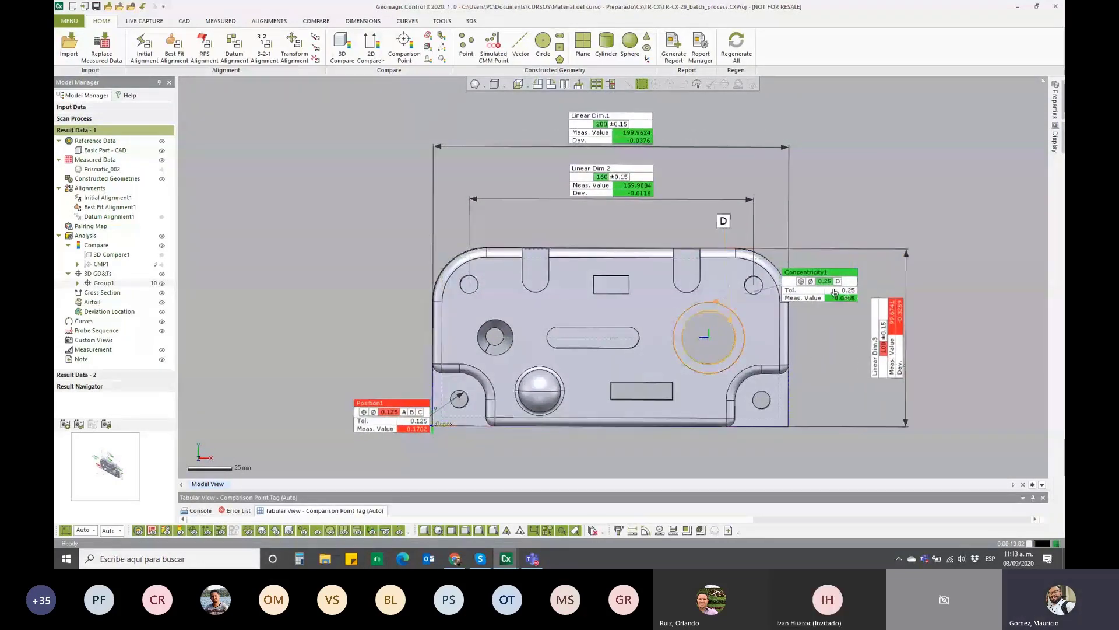
left_click_drag(862, 322, 797, 322)
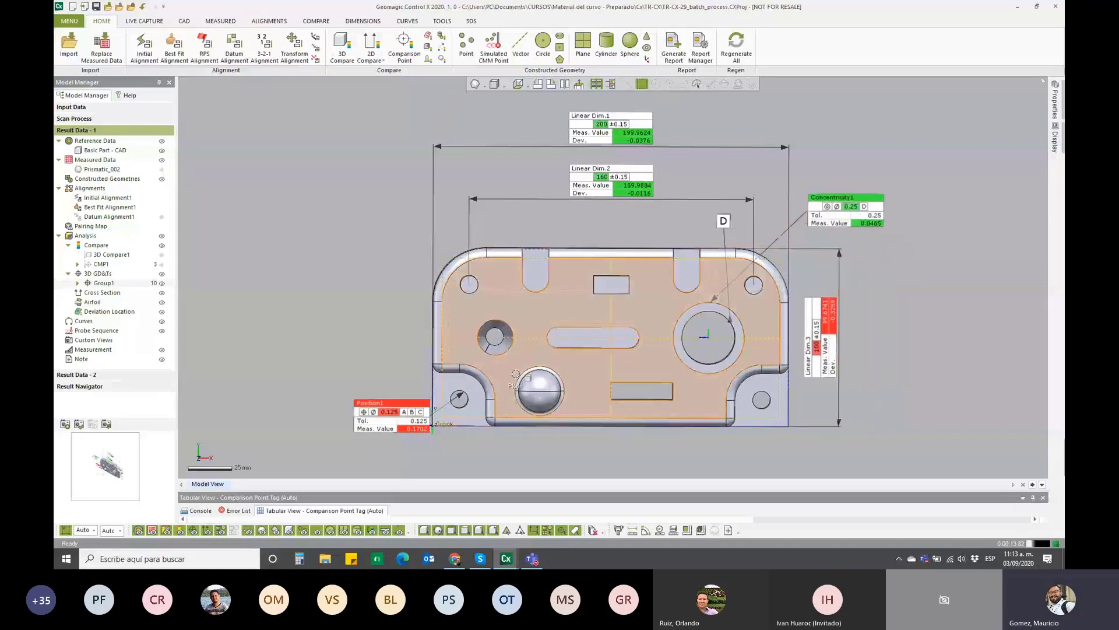
left_click_drag(385, 415, 369, 337)
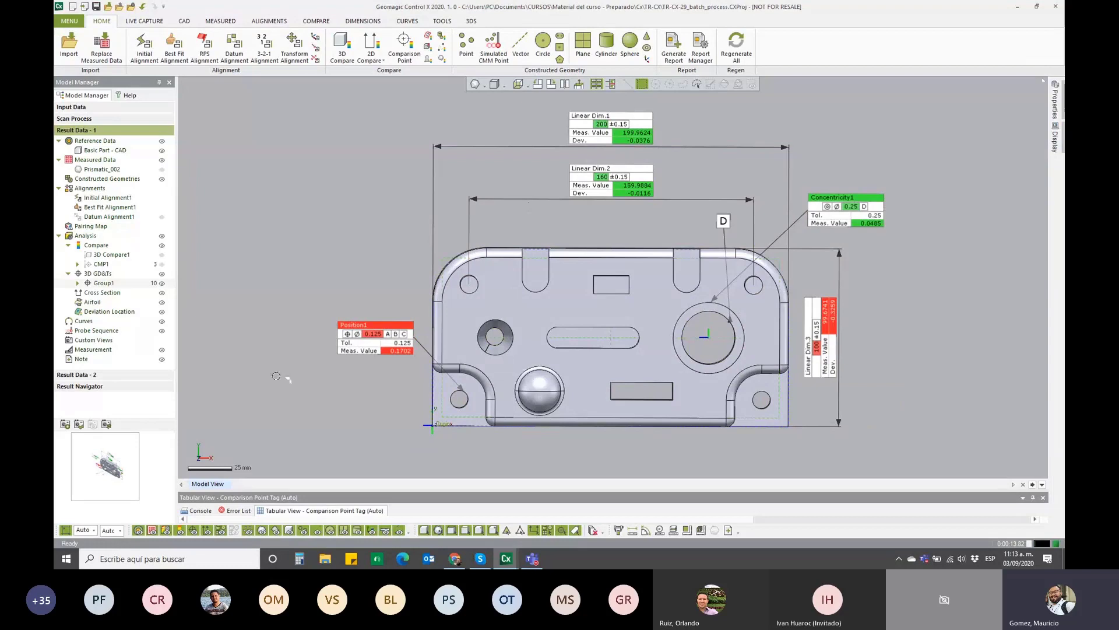
- Save the front view as Group1's viewpoint and return to Geomagic Report
left_click(106, 424)
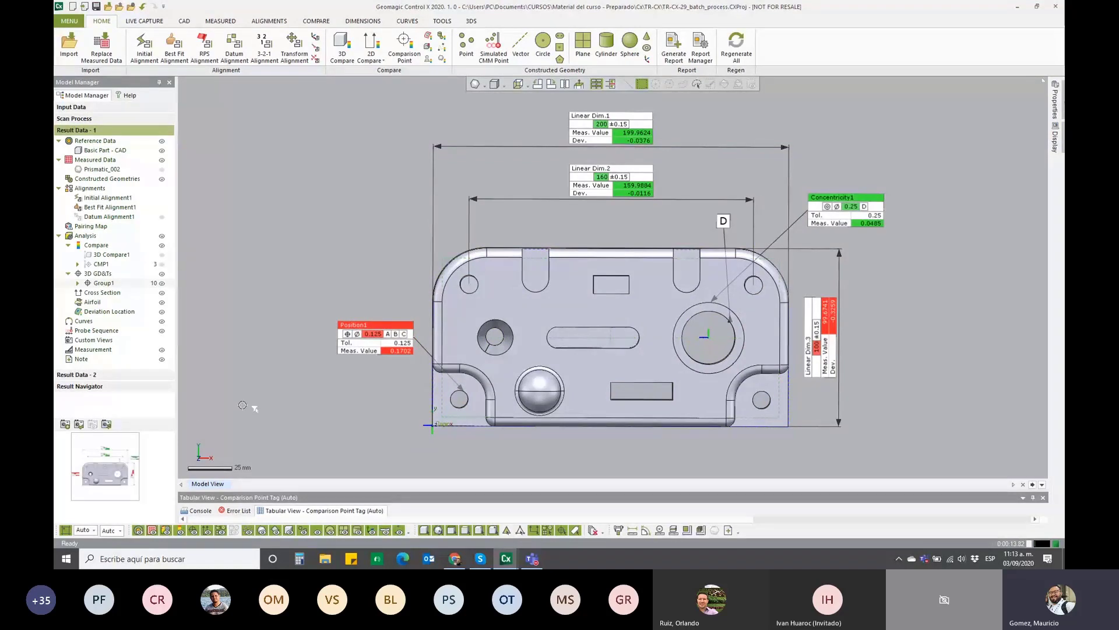
left_click(506, 558)
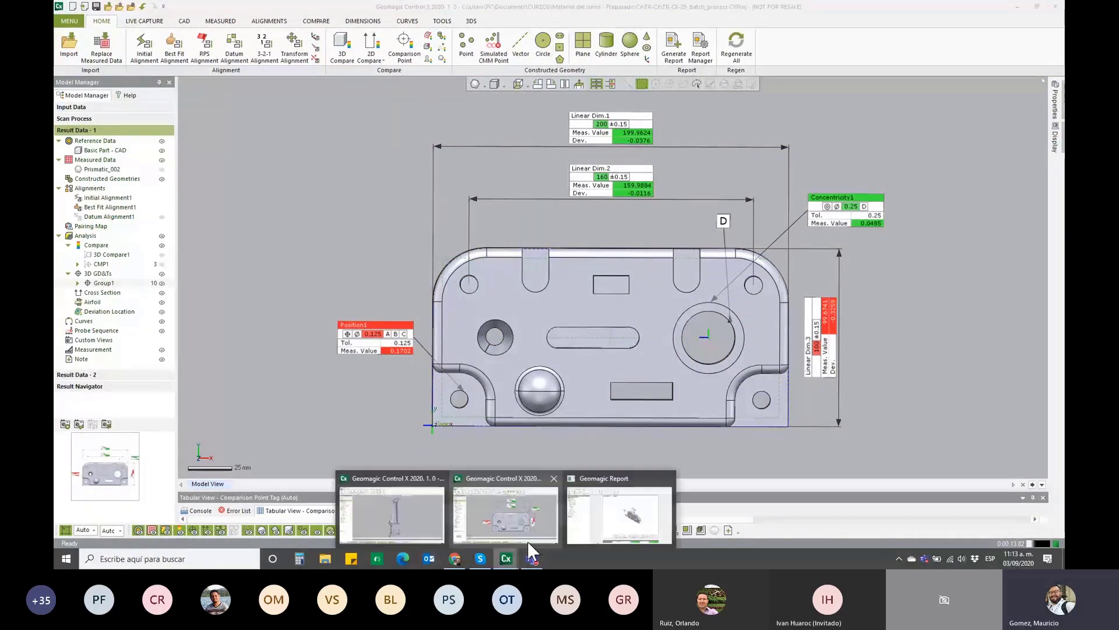
left_click(618, 508)
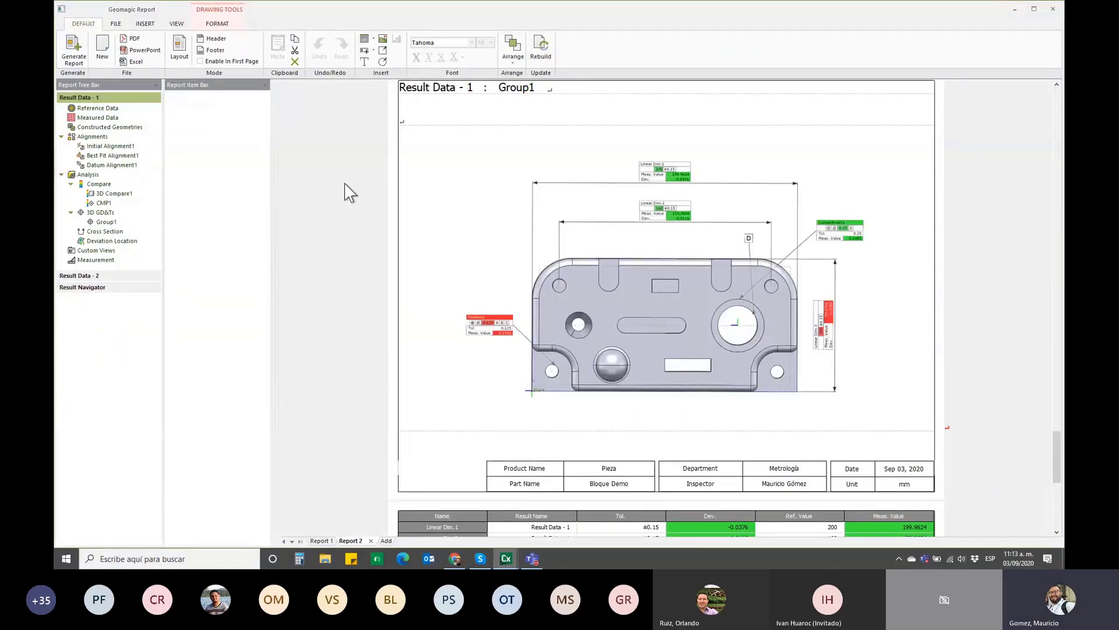
- Scroll through the front-view Group1 page and its dimension and GD&T tables, then return to the top
scroll(344, 183, "down", 2)
scroll(345, 184, "down", 1)
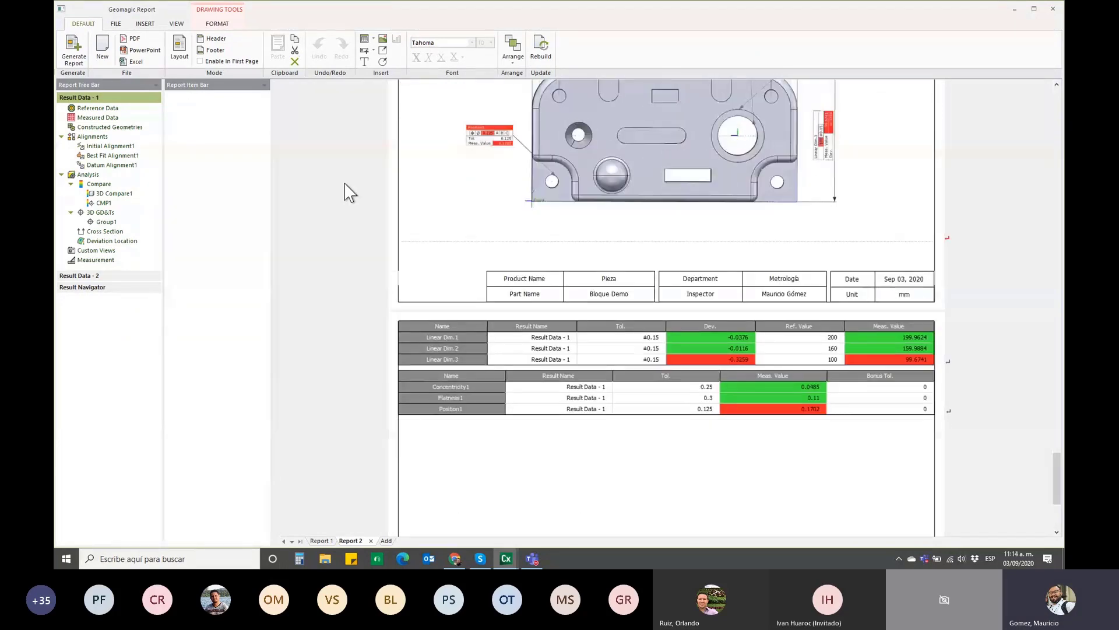
scroll(344, 183, "down", 3)
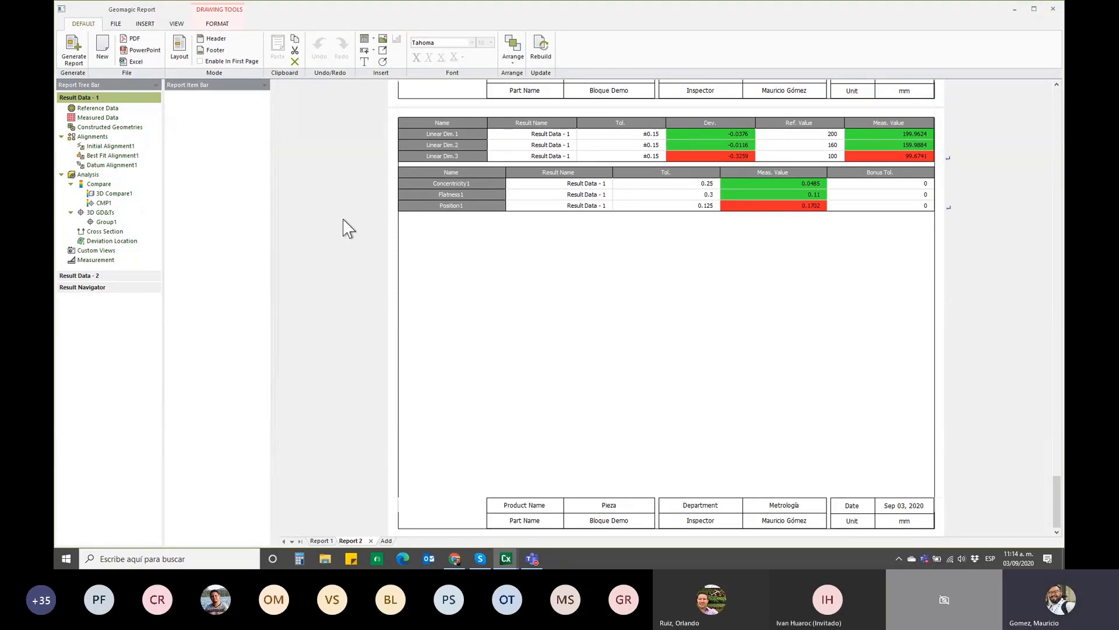
scroll(350, 239, "up", 4)
scroll(356, 248, "down", 7)
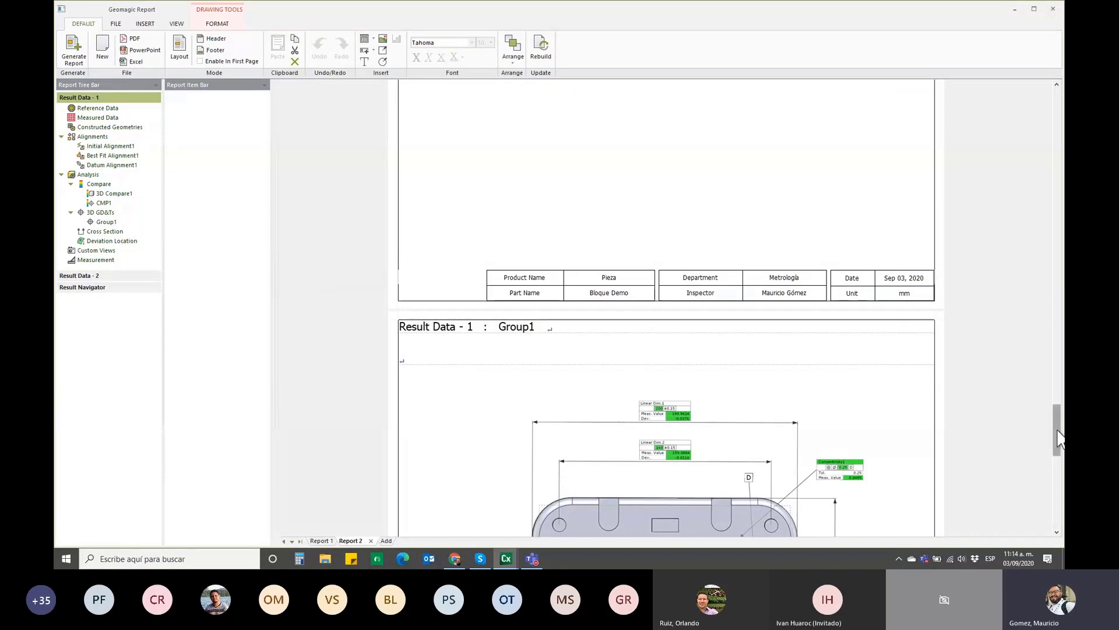
left_click_drag(1058, 438, 1045, 110)
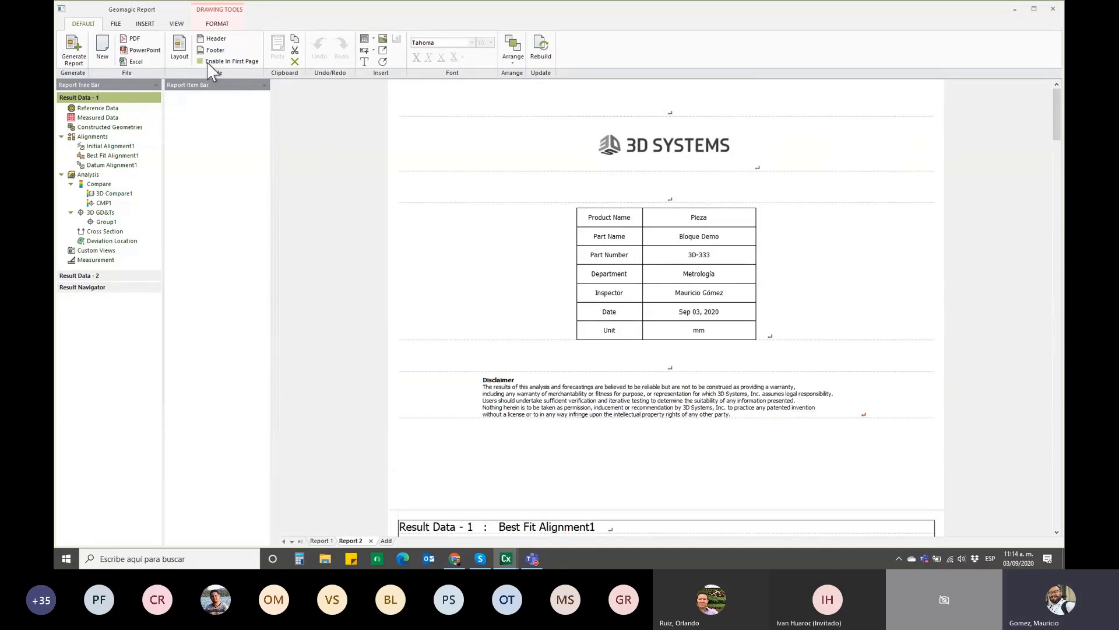
- Enter layout editing and check the template list, leaving Letter_Landscape selected
left_click(178, 56)
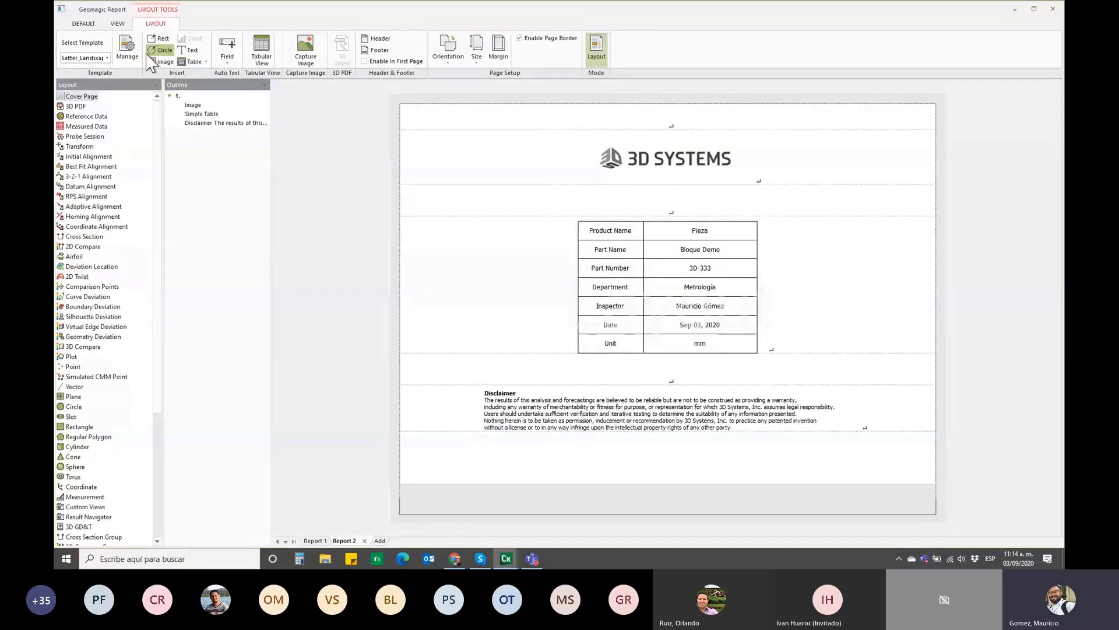
left_click(107, 58)
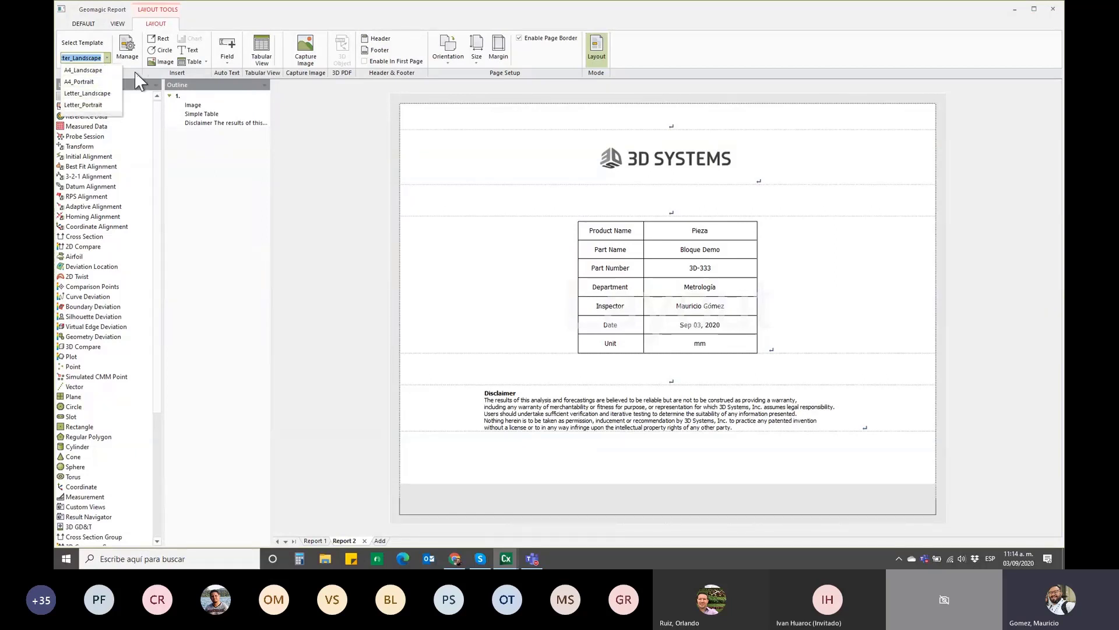
left_click(138, 80)
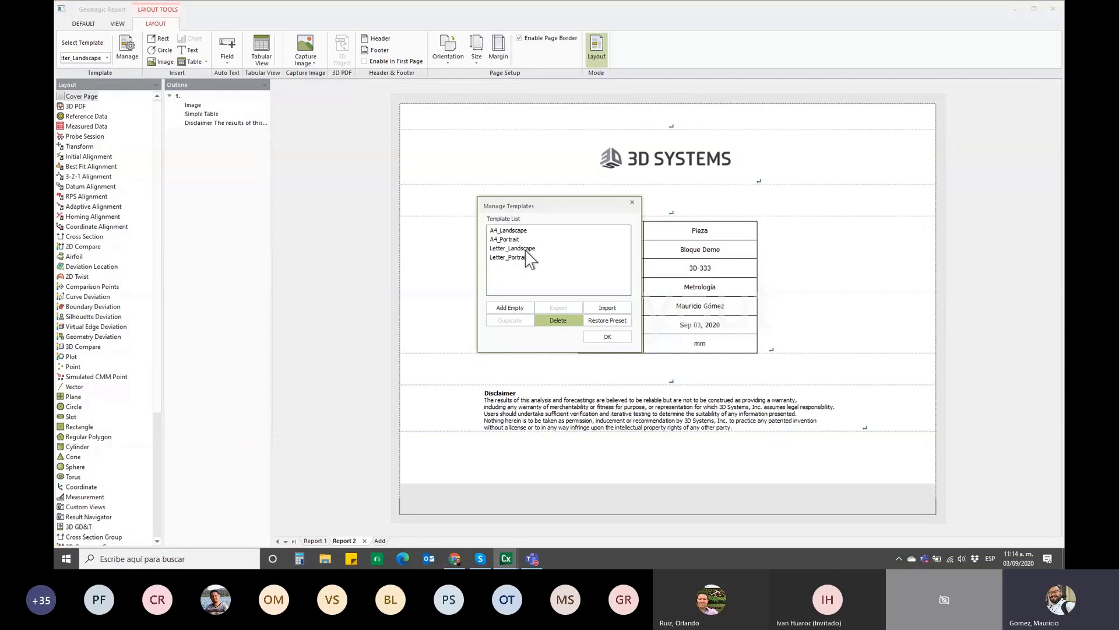
- Duplicate the Letter_Landscape template and rename the copy Carta_horizontal
left_click(527, 250)
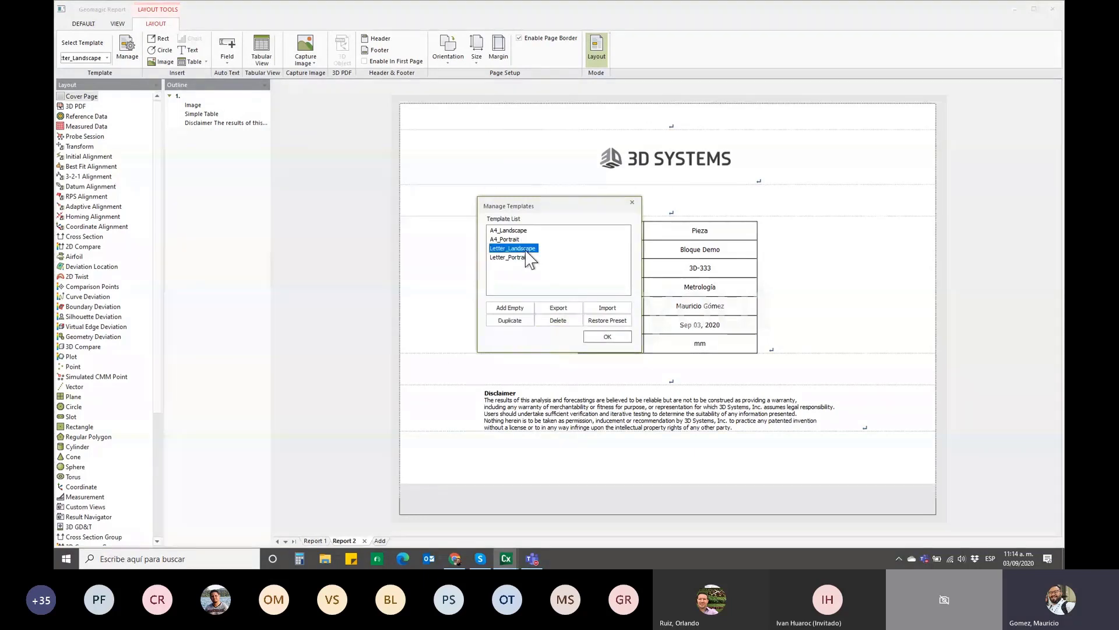
left_click(515, 321)
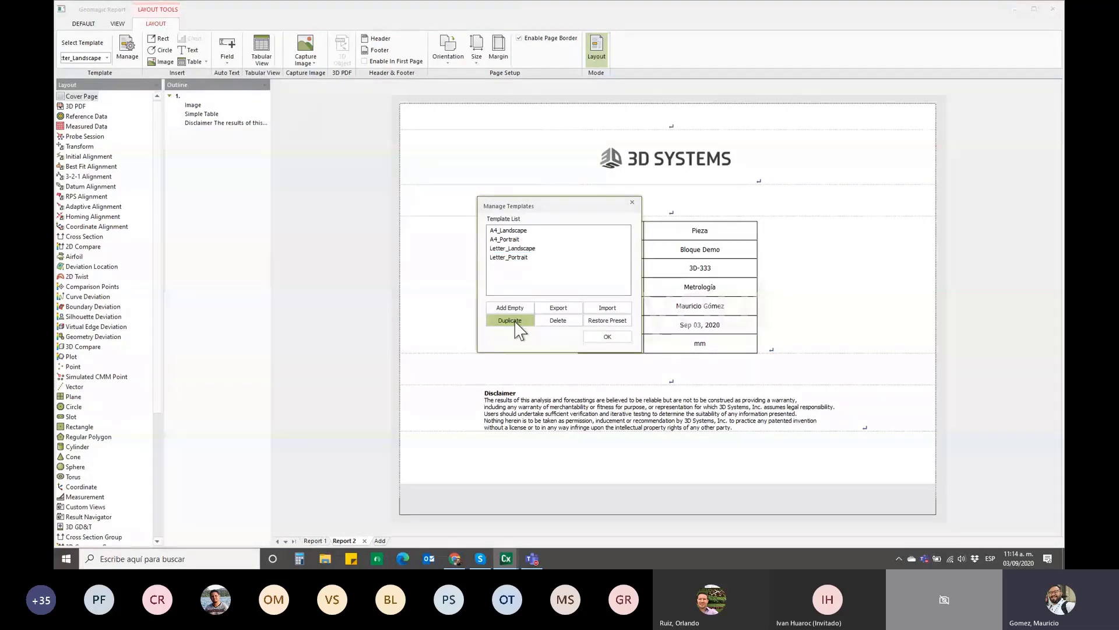
left_click(544, 249)
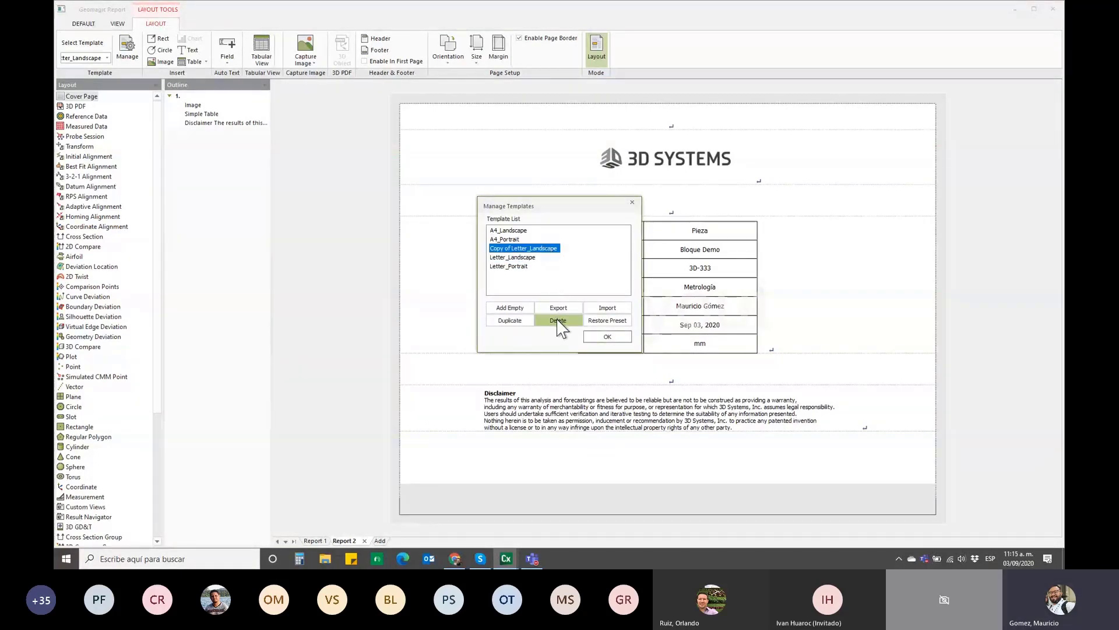
left_click(554, 249)
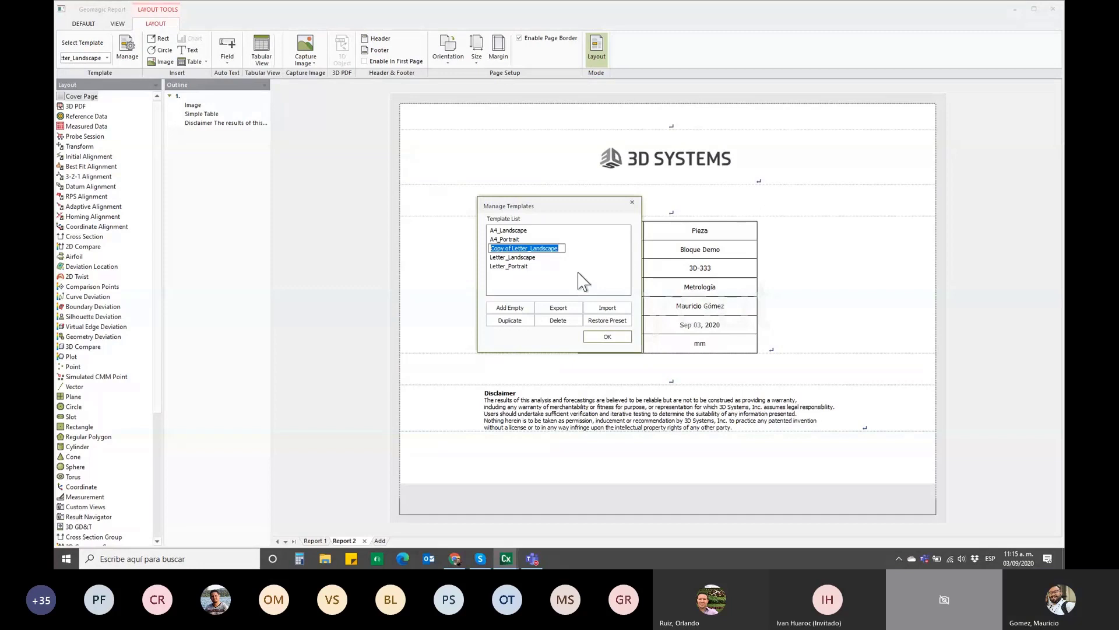
type("Cart")
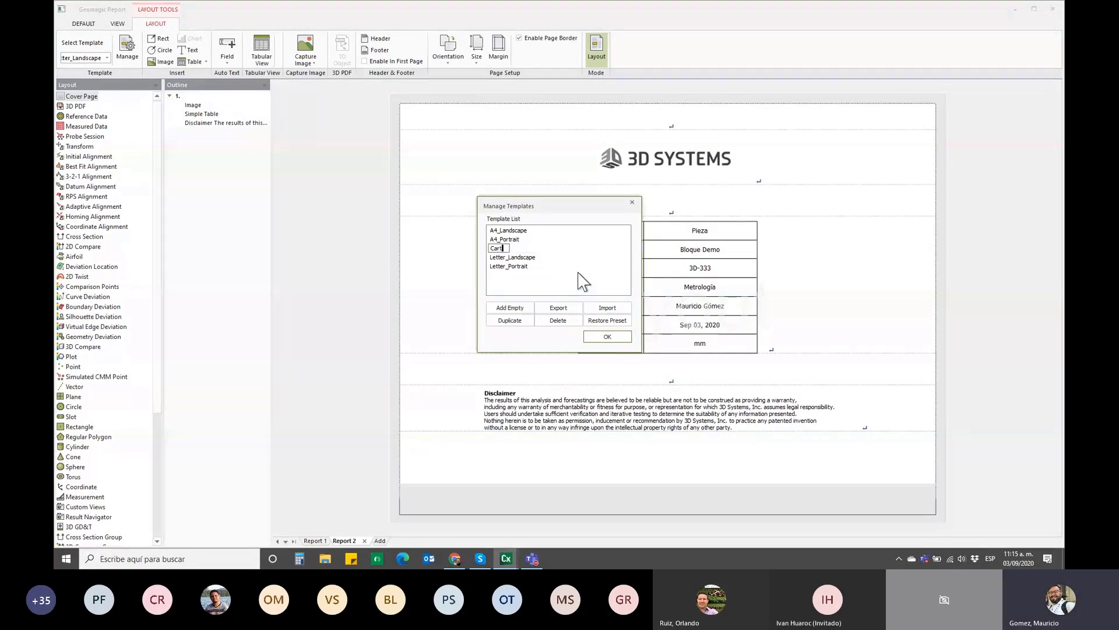
type("a_hori")
type("zontal")
key("Return")
- Close the template manager and apply the Carta_horizontal template to Report 2
left_click(606, 338)
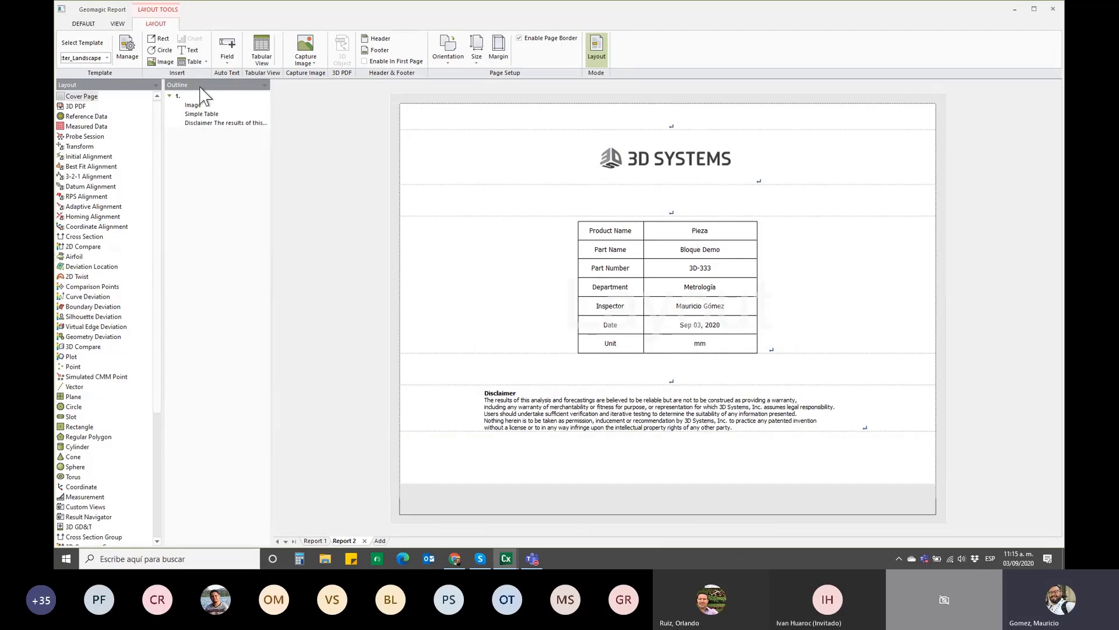
left_click(106, 58)
left_click(107, 58)
left_click(90, 73)
- Scroll through the Carta_horizontal Cover Page layout to review it
scroll(152, 181, "down", 1)
left_click_drag(152, 180, 154, 325)
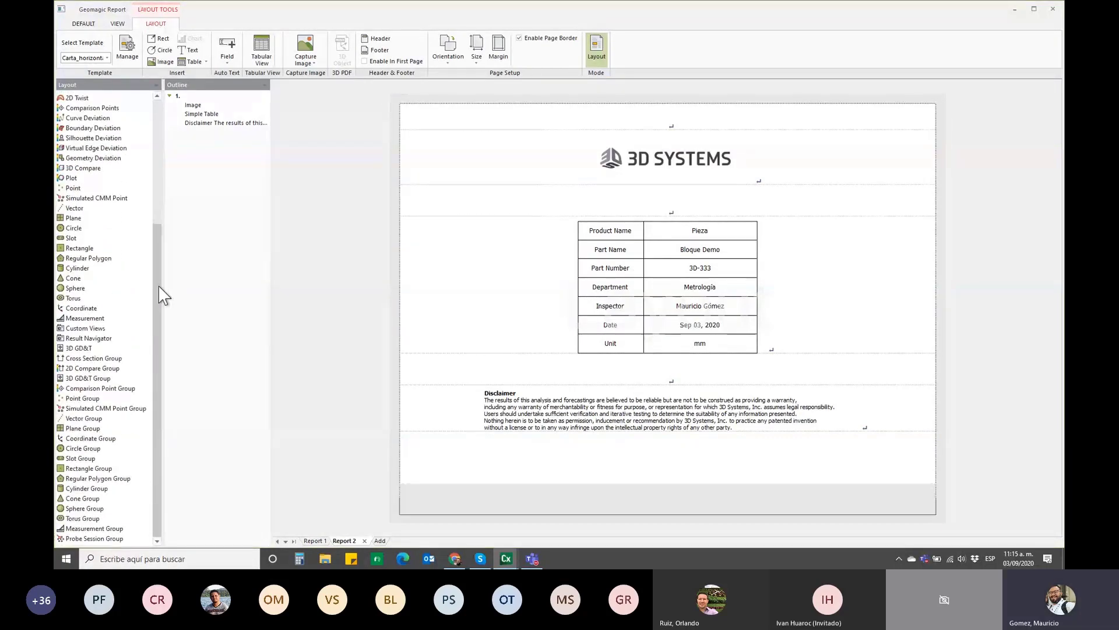
left_click_drag(154, 324, 157, 160)
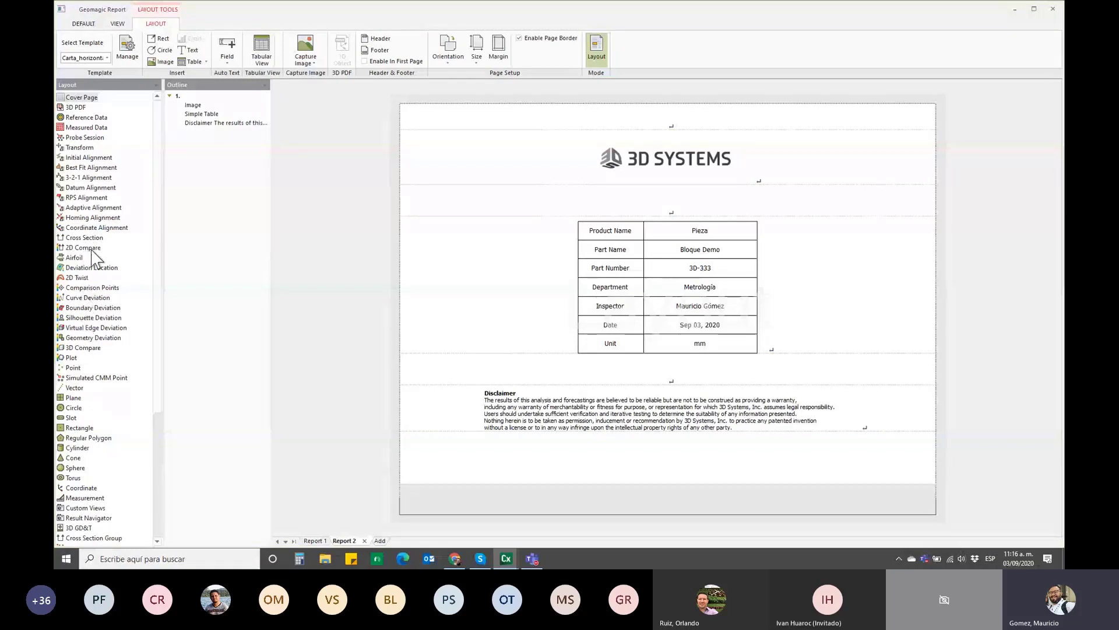
scroll(96, 309, "down", 2)
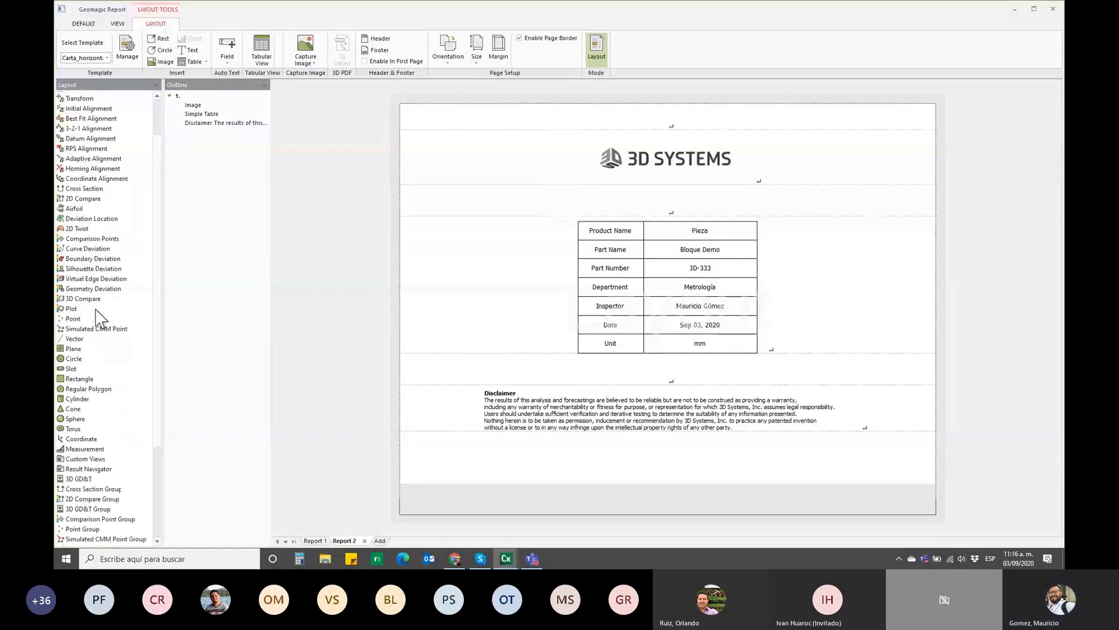
scroll(95, 312, "down", 2)
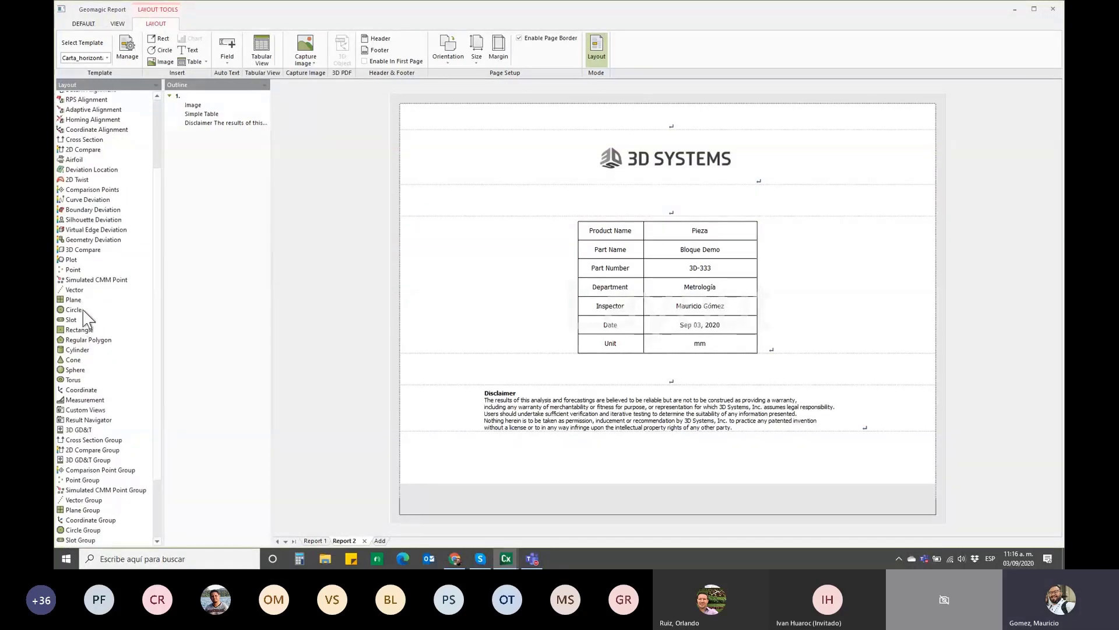
scroll(81, 354, "down", 2)
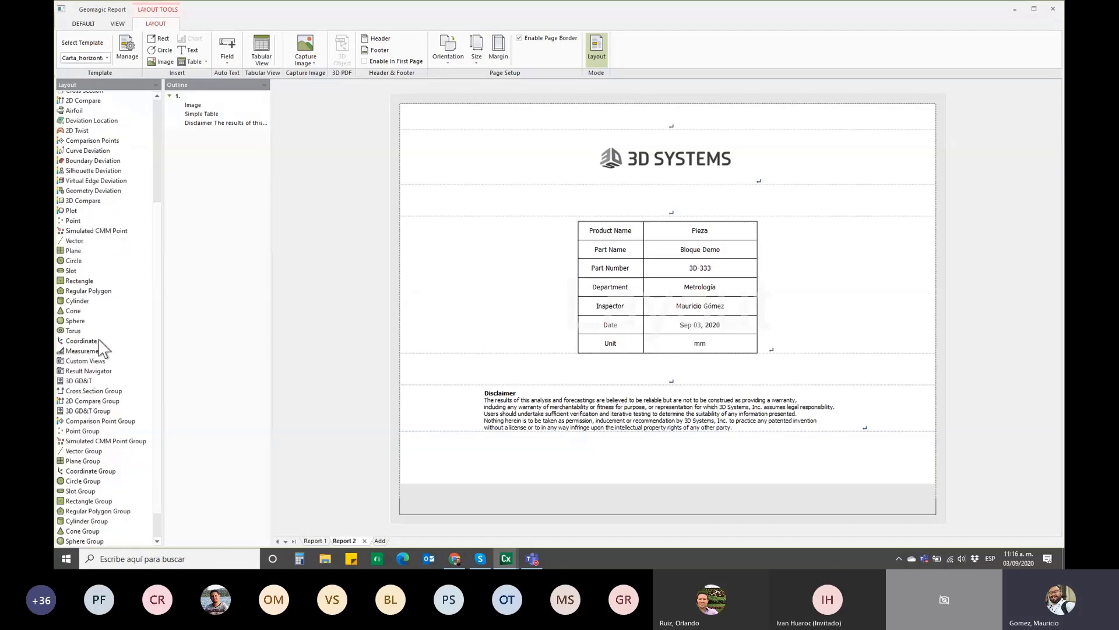
scroll(82, 354, "down", 1)
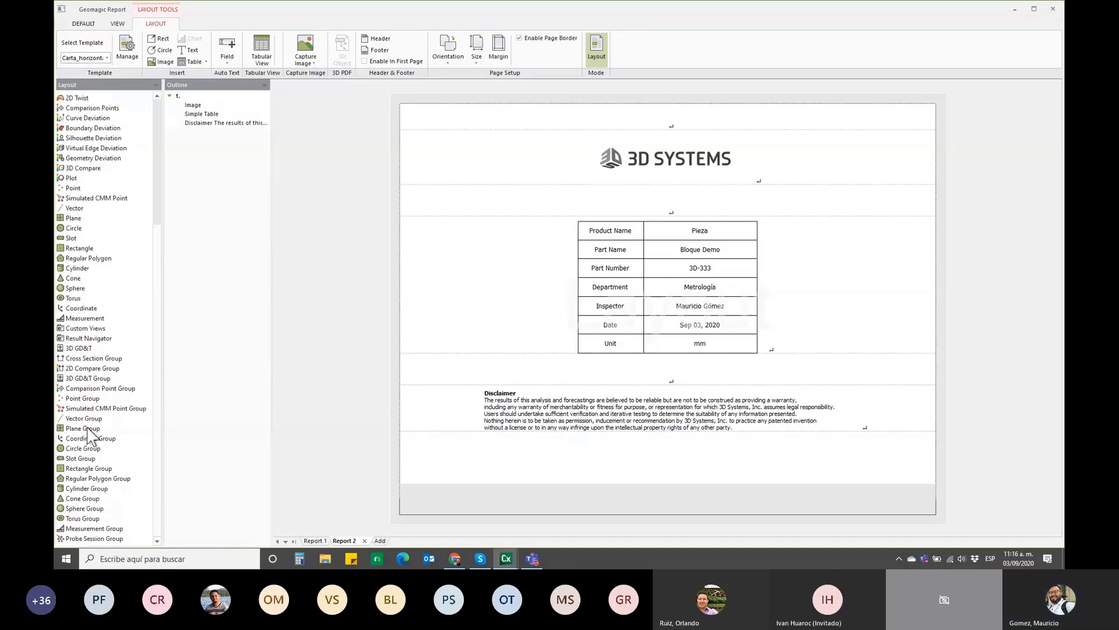
scroll(158, 350, "up", 3)
left_click_drag(156, 329, 156, 242)
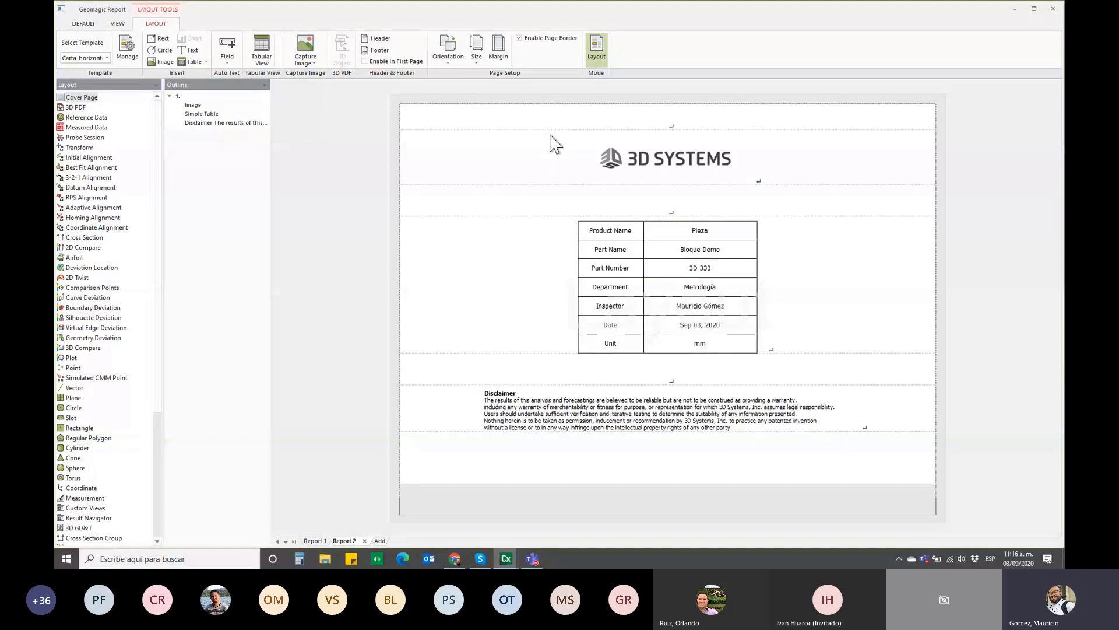
- Delete the old header logo and insert 3D_Systems_Logo.png from the Desktop in the empty header row
left_click(669, 159)
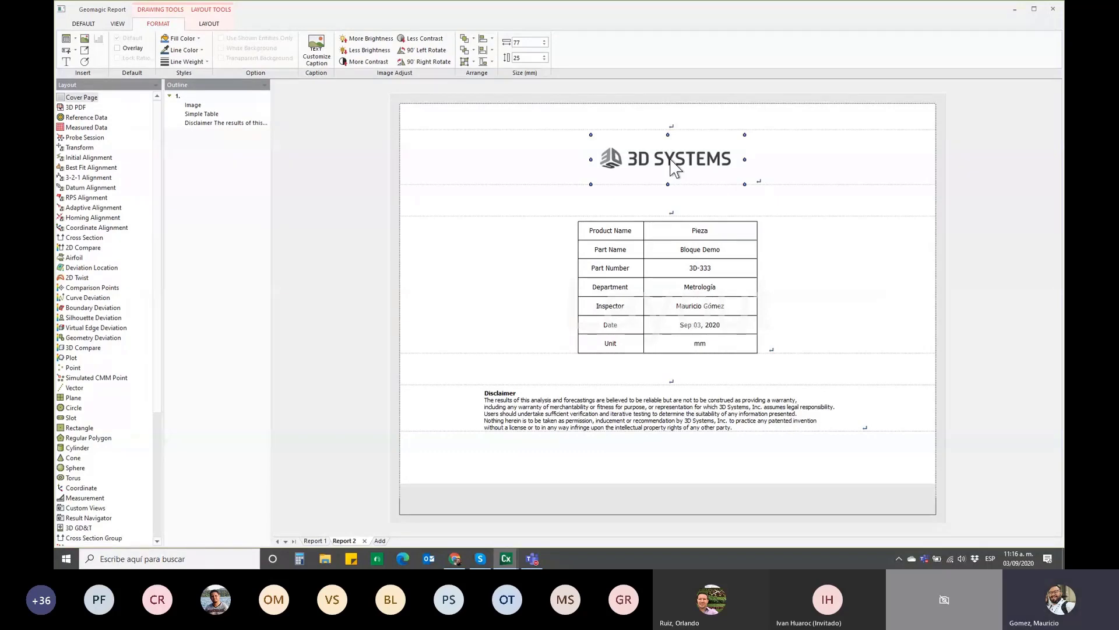
key("Delete")
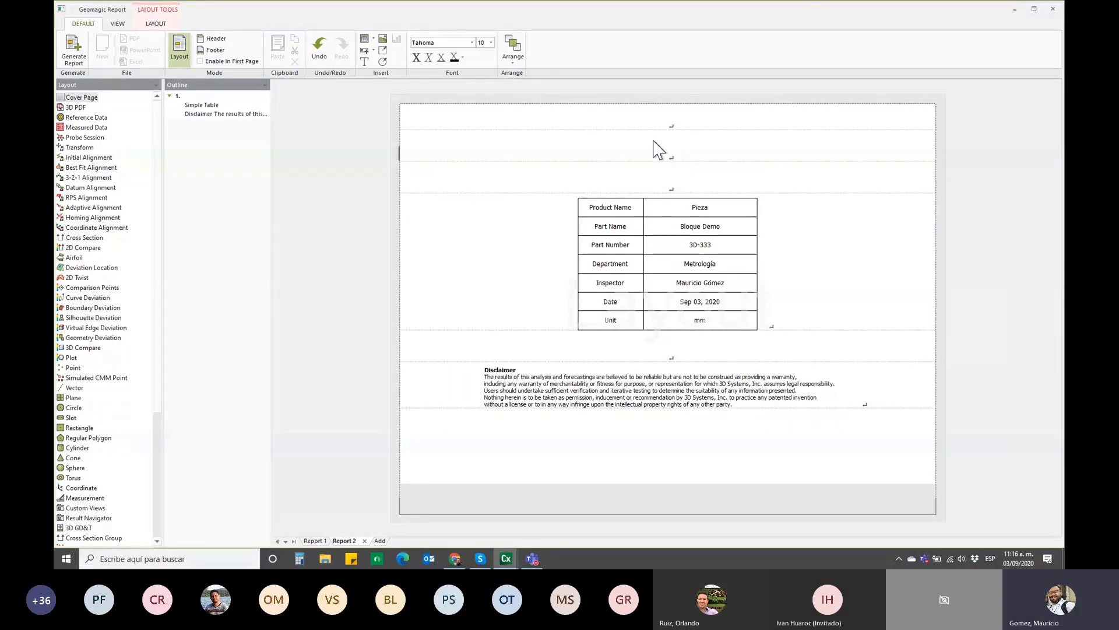
left_click(650, 143)
left_click(383, 40)
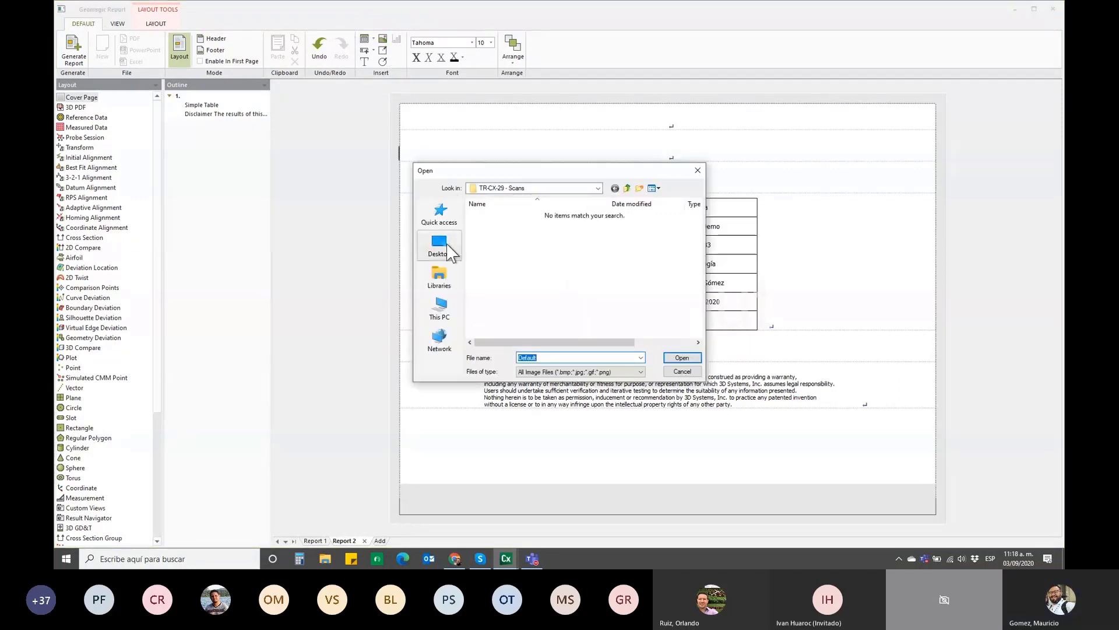
left_click(449, 250)
left_click(507, 276)
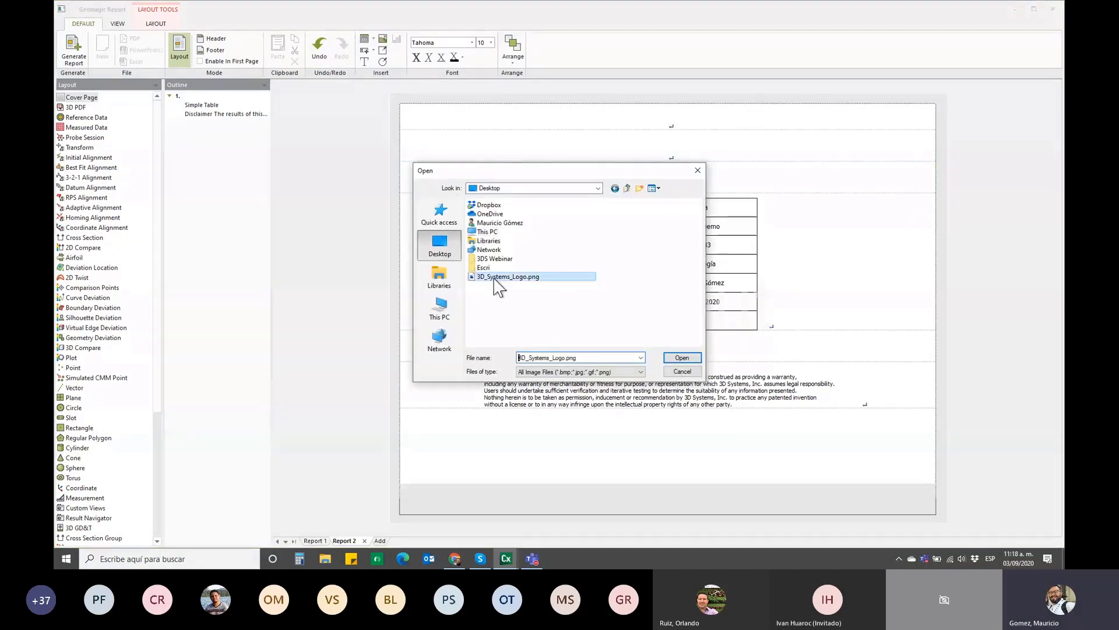
left_click(682, 357)
left_click(656, 350)
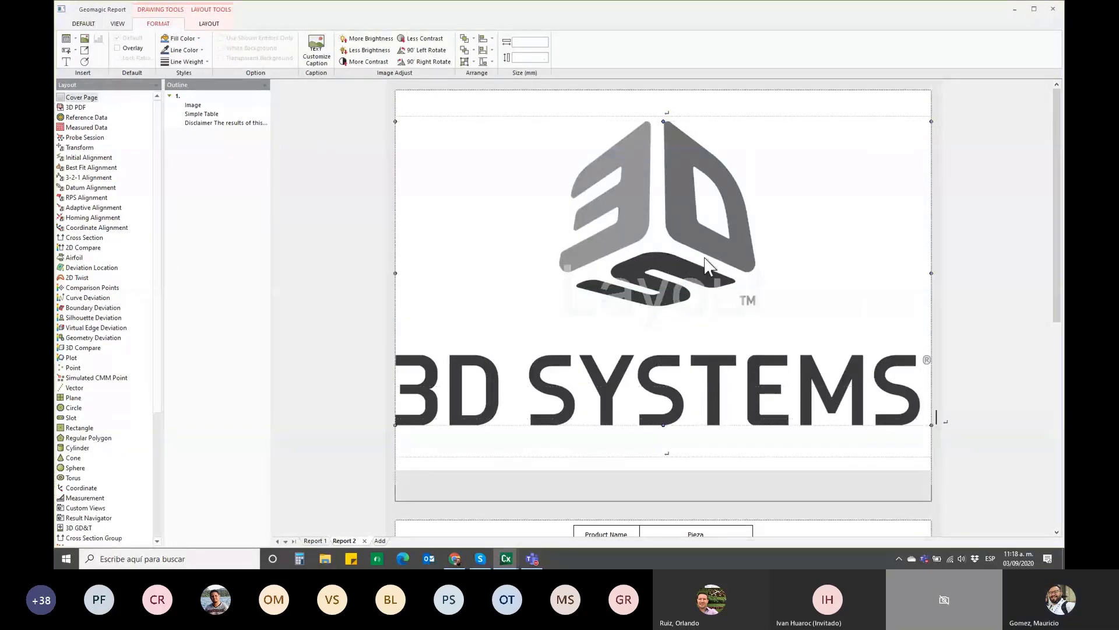
- Shrink the logo to about 65 × 36 mm and centre it horizontally on the page
left_click_drag(931, 426, 657, 221)
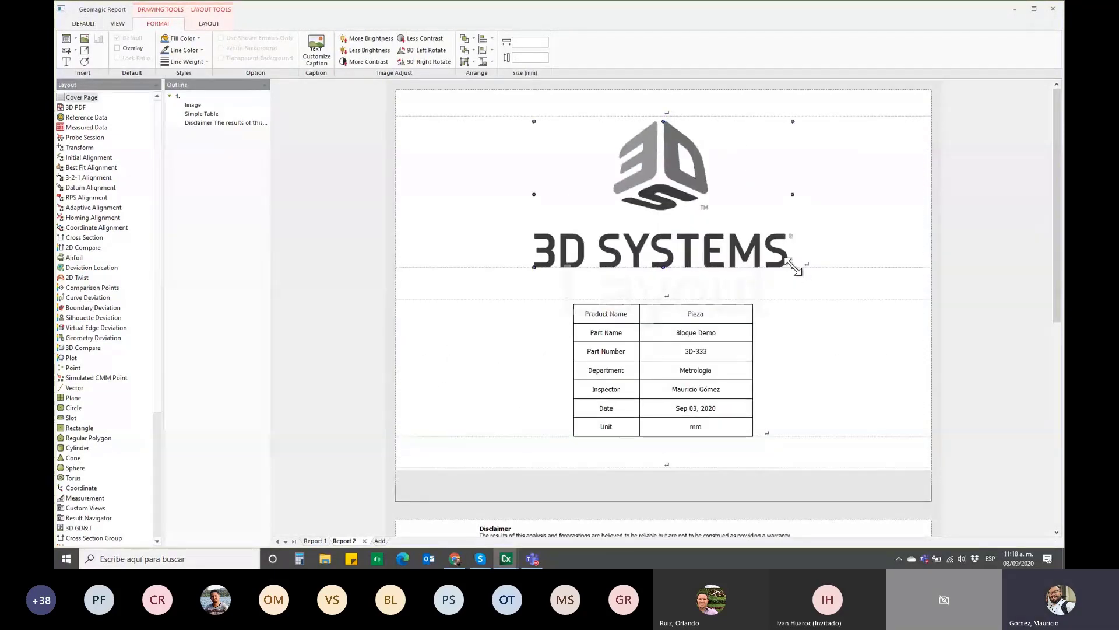
left_click_drag(793, 267, 663, 181)
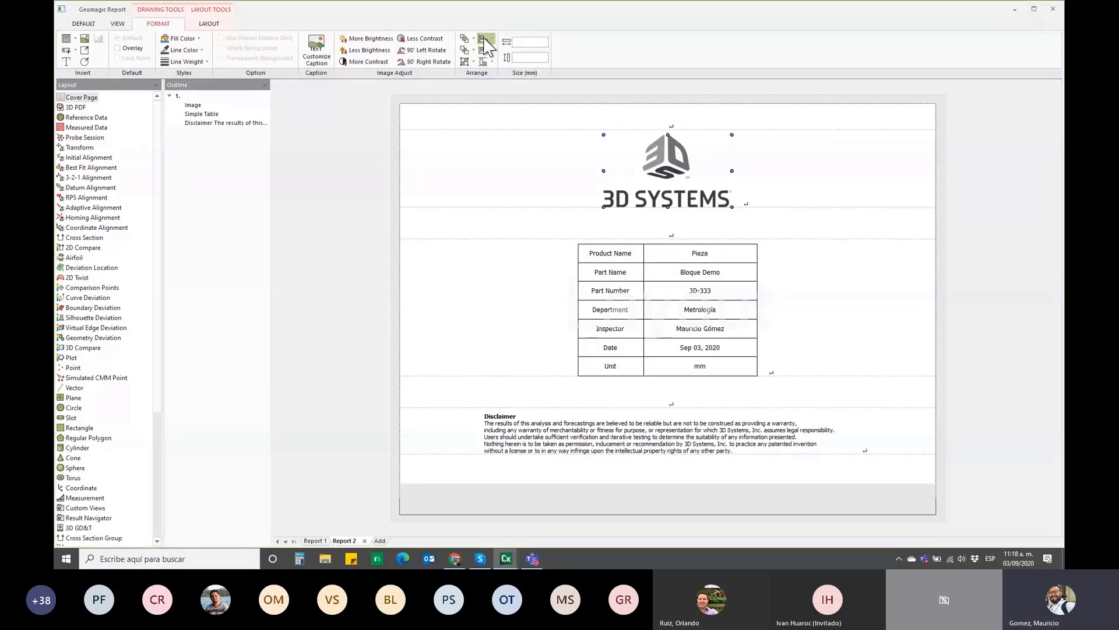
left_click(488, 38)
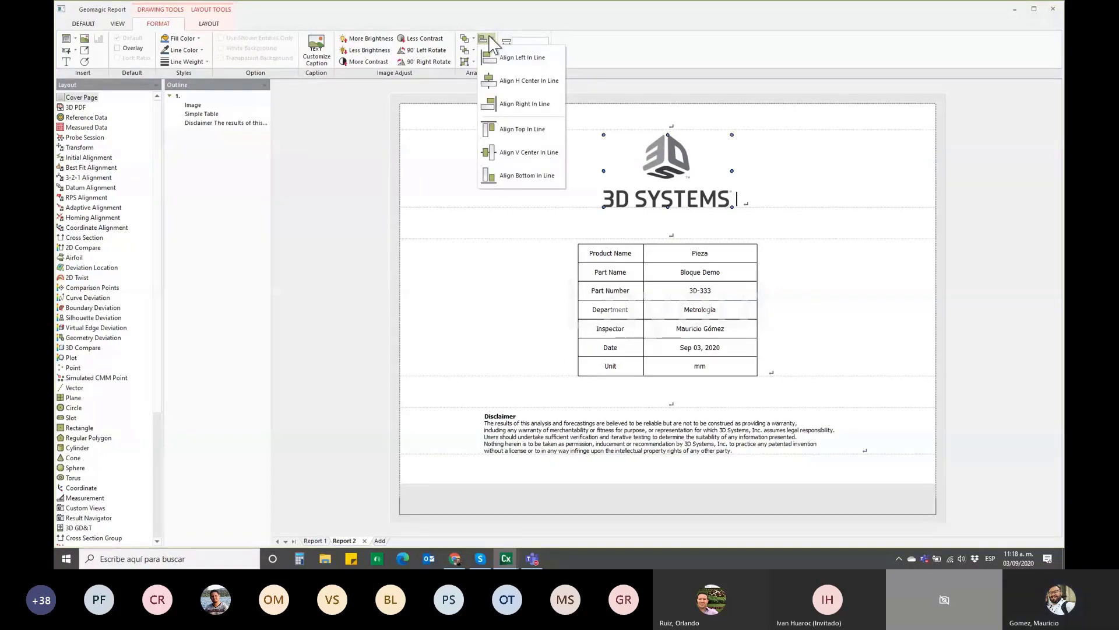
left_click(512, 63)
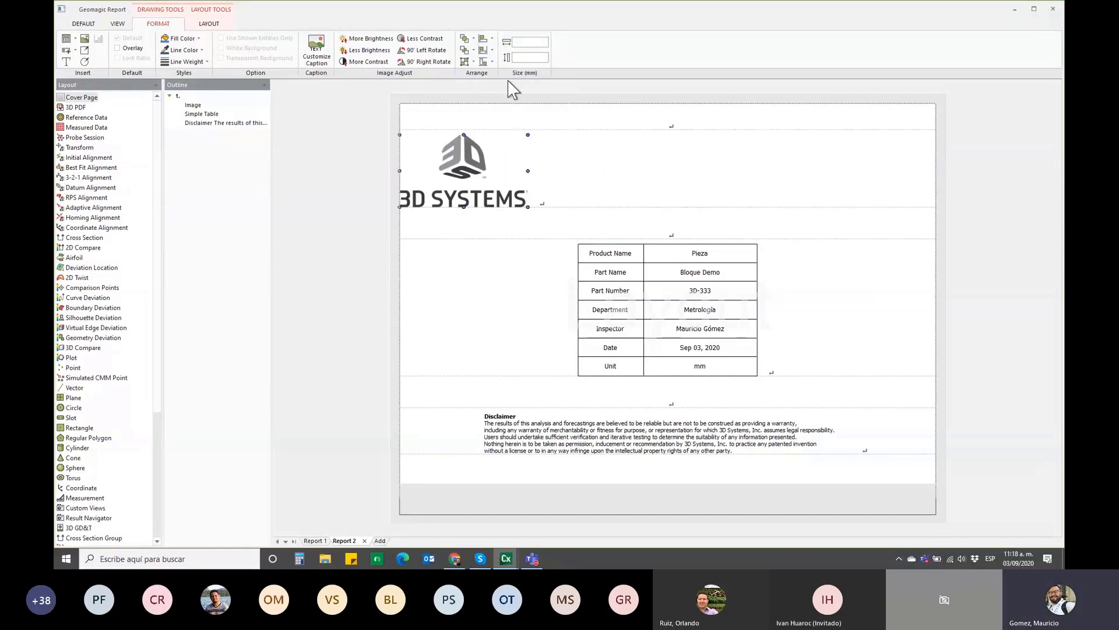
left_click(489, 40)
left_click(524, 104)
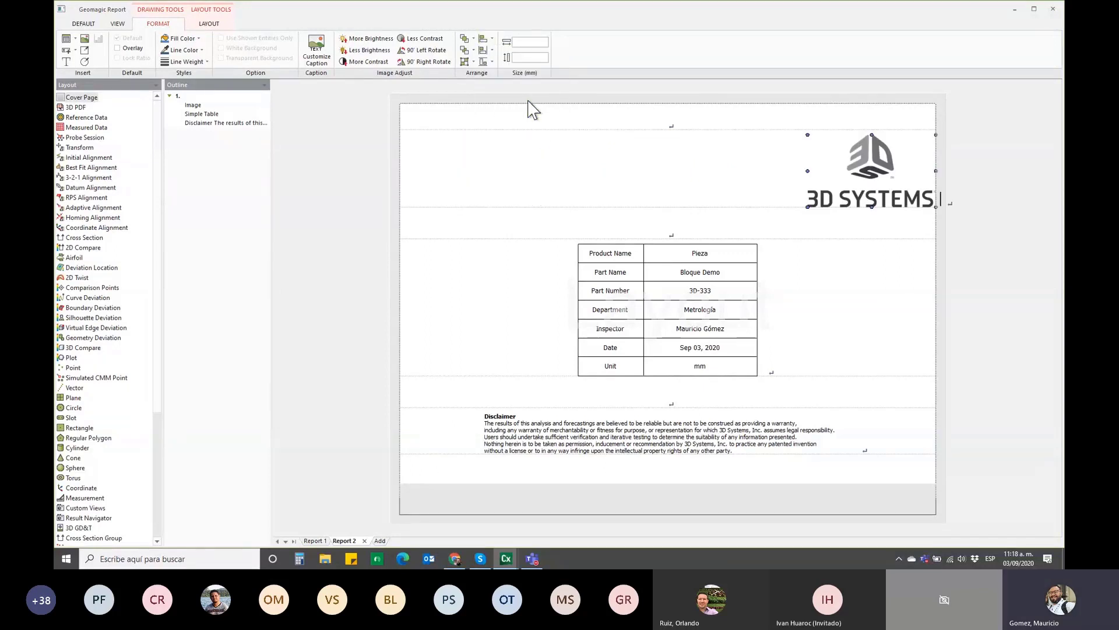
left_click(489, 40)
left_click(512, 80)
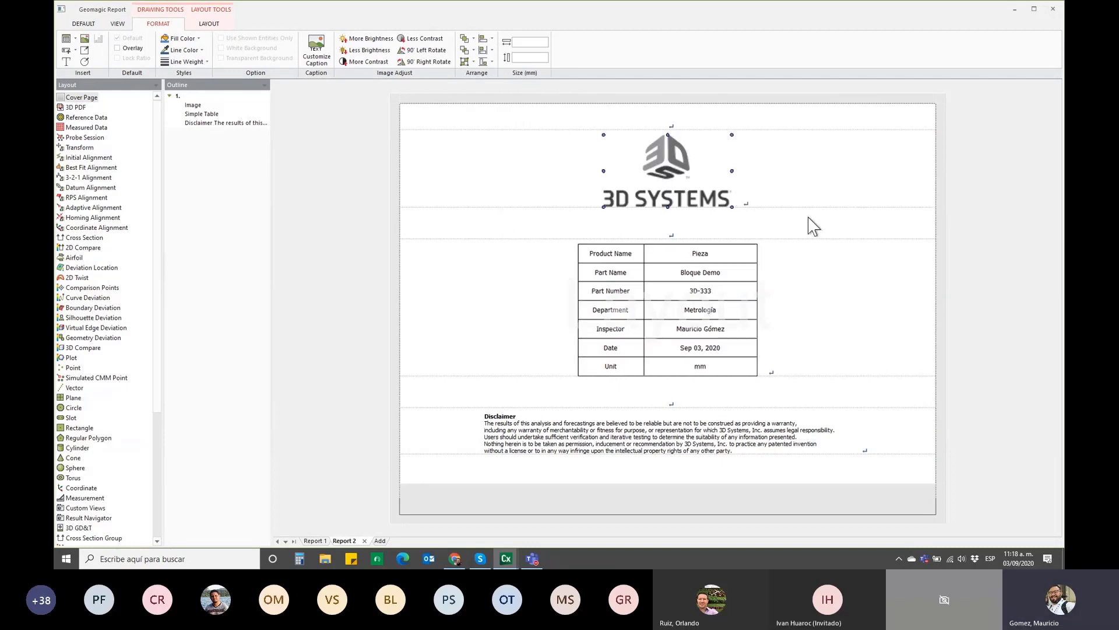
- Check the logo placement, briefly adding and removing a blank line below it
left_click(845, 158)
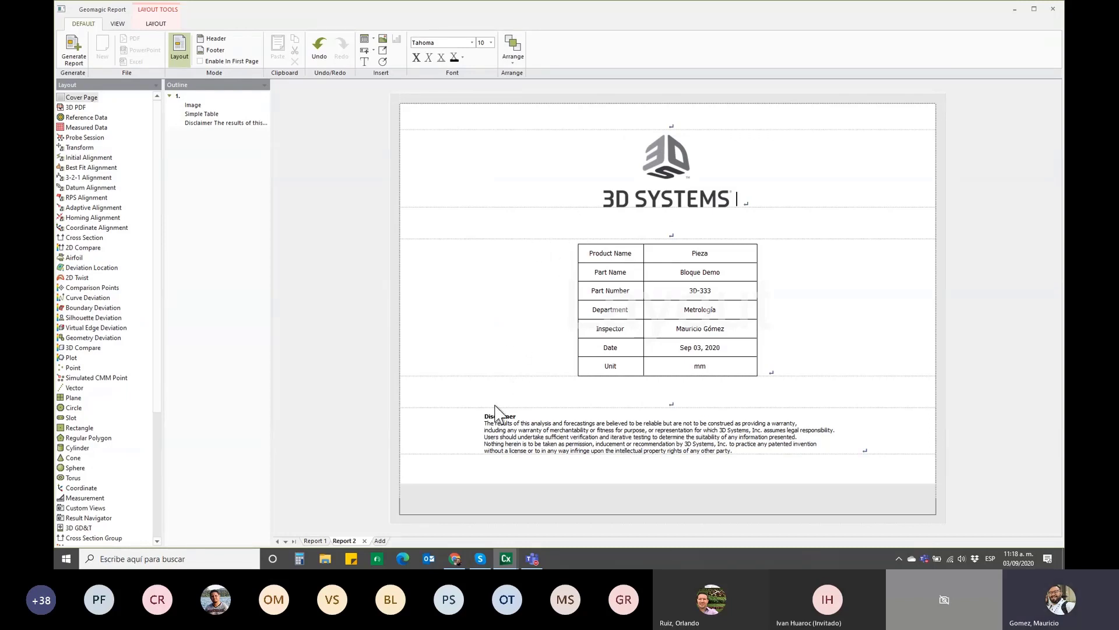
left_click(671, 164)
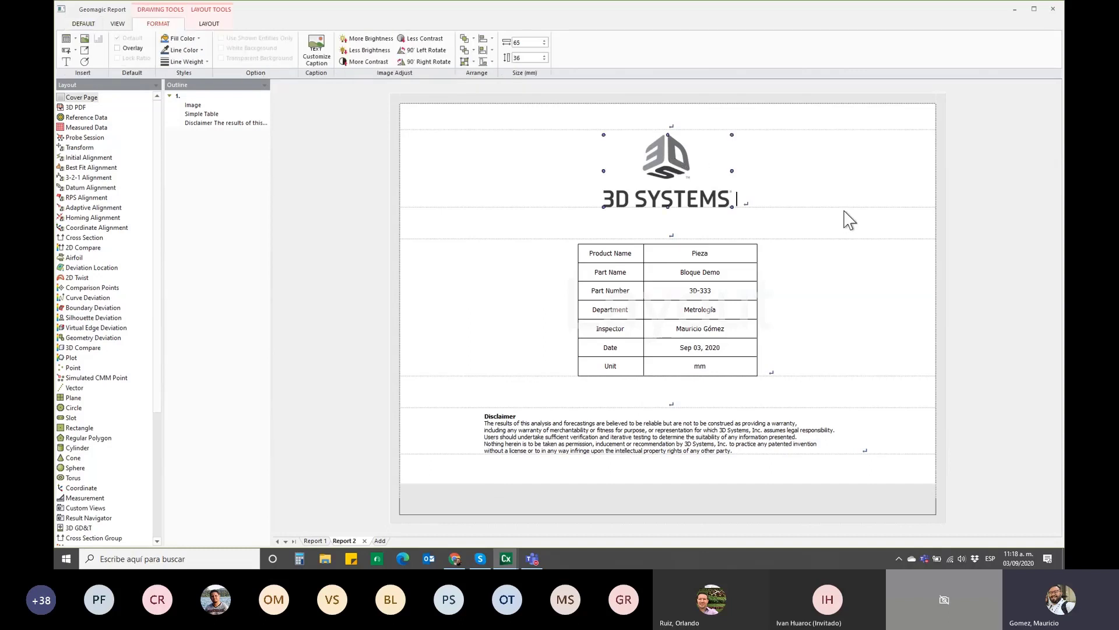
left_click(805, 228)
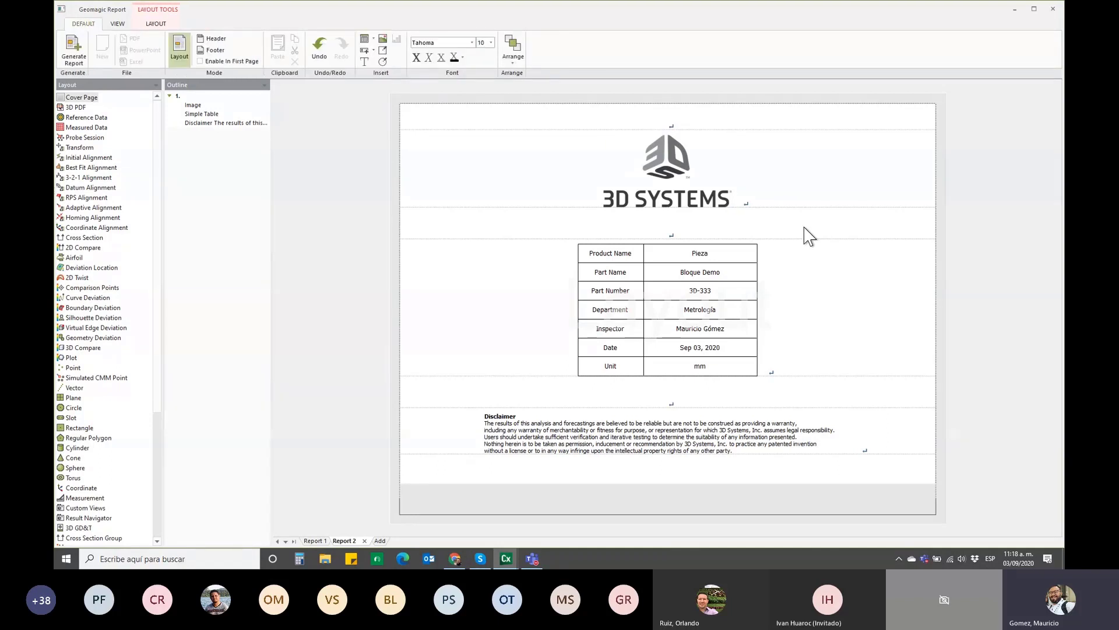
key("Return")
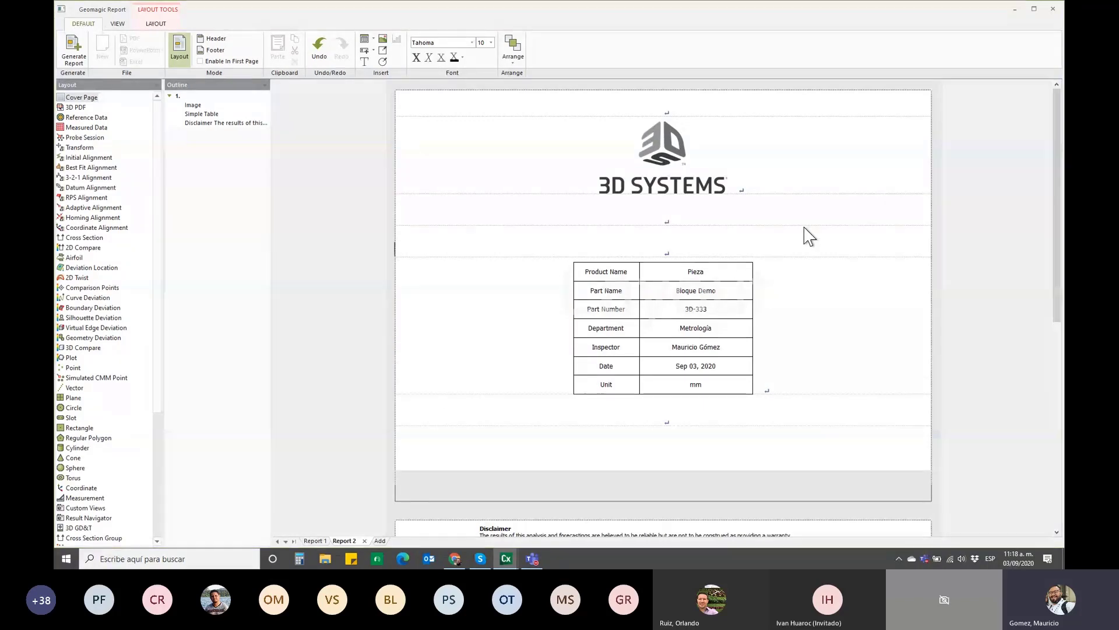
key("BackSpace")
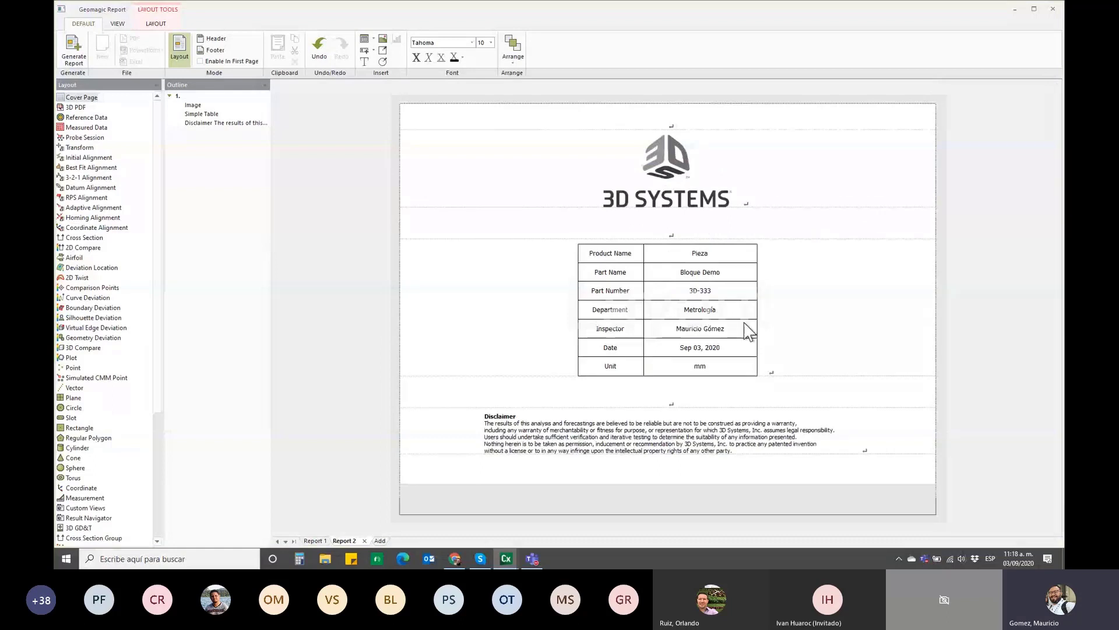
- Delete the empty line and the Disclaimer text block from the cover page
left_click(697, 282)
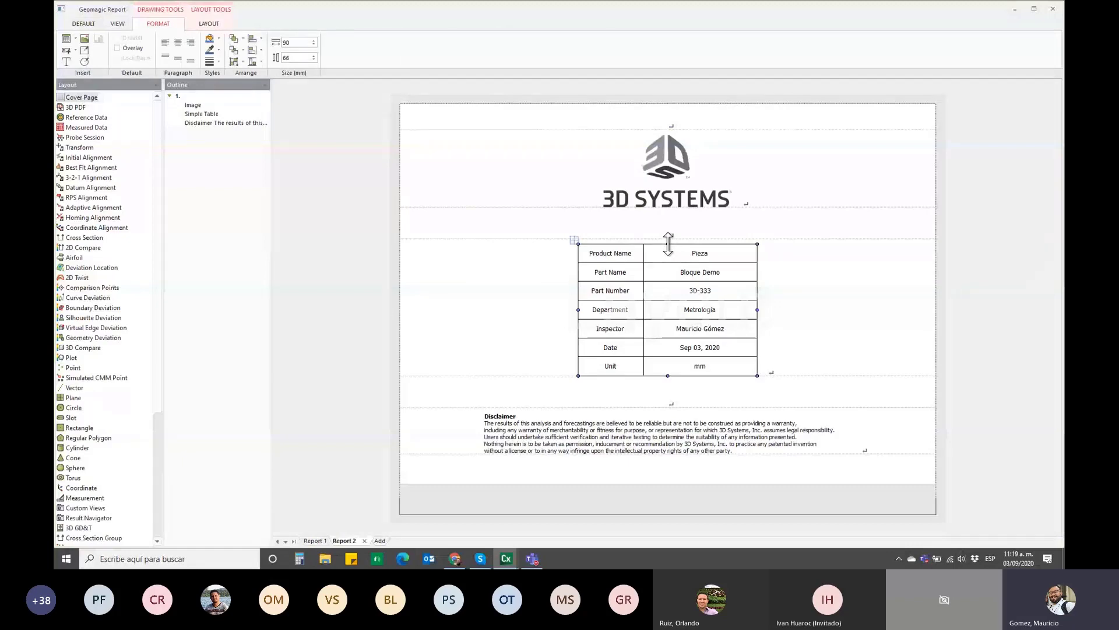
left_click_drag(668, 244, 668, 280)
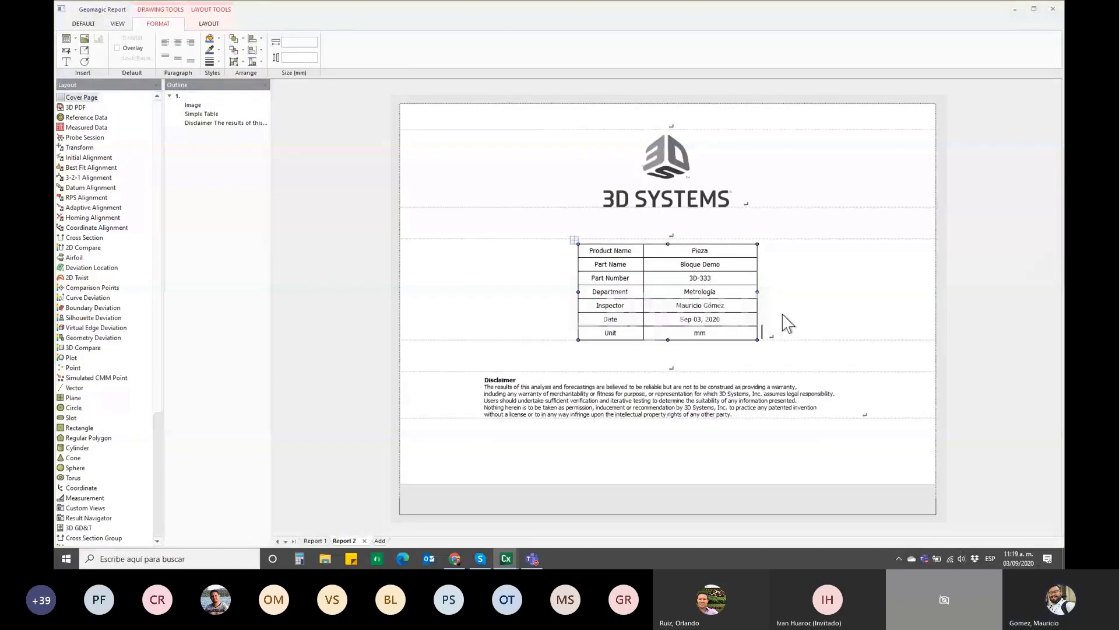
left_click(717, 360)
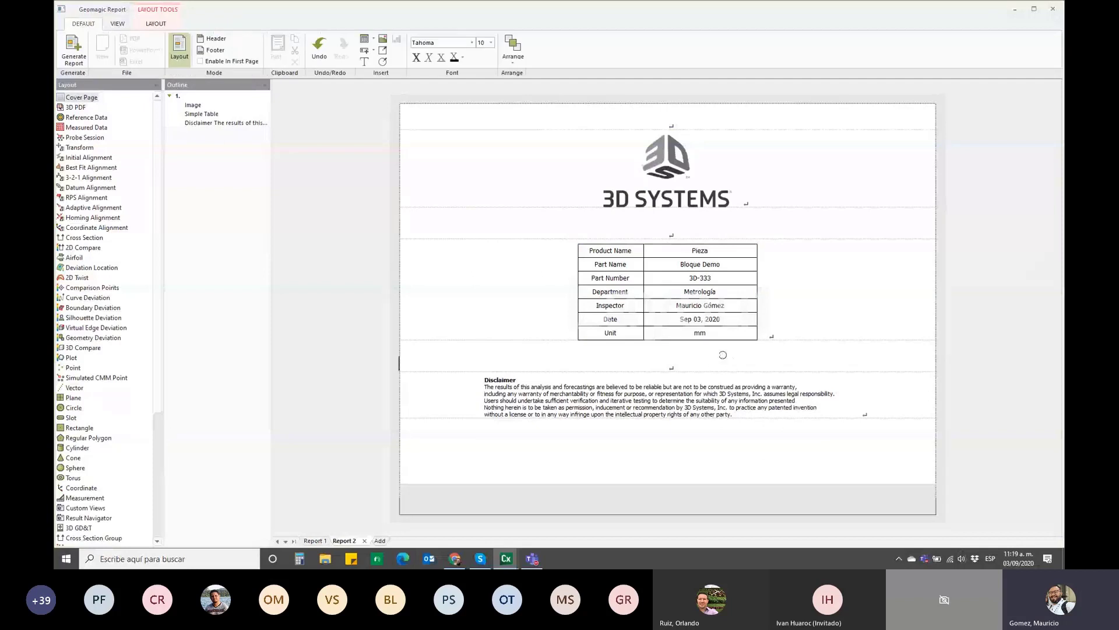
key("Delete")
left_click(886, 382)
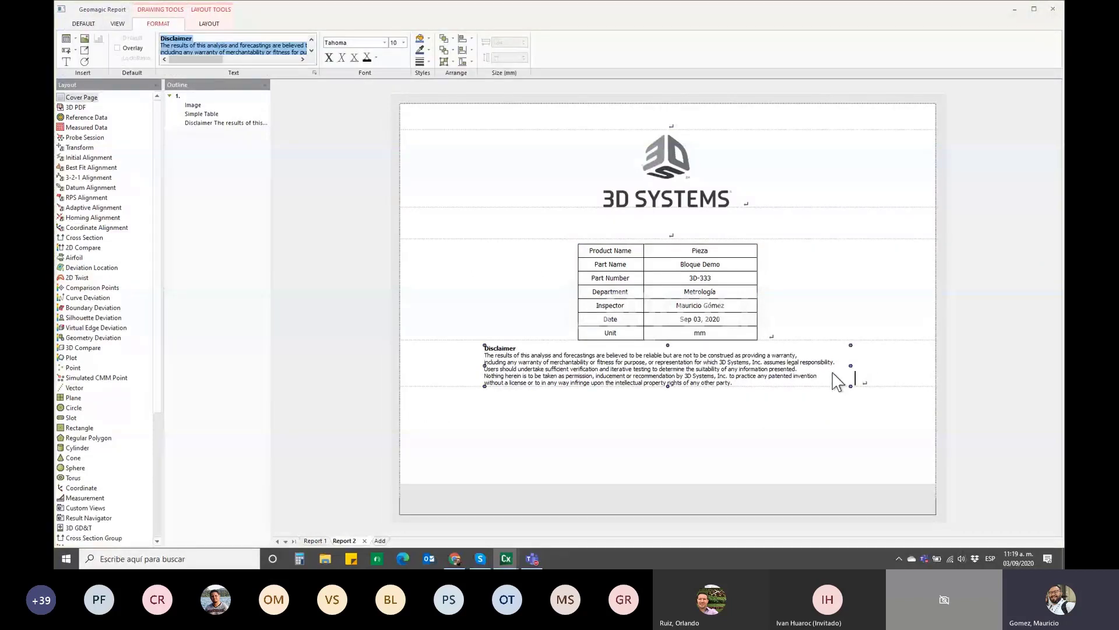
key("Delete")
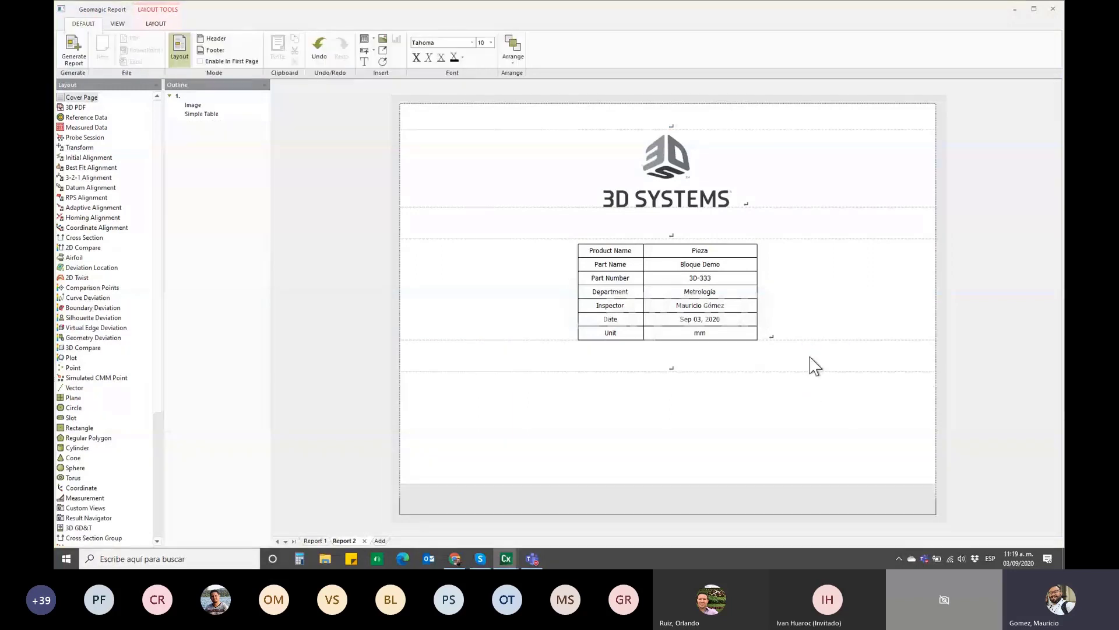
- Insert two blank lines between the logo and the product information table
left_click(725, 274)
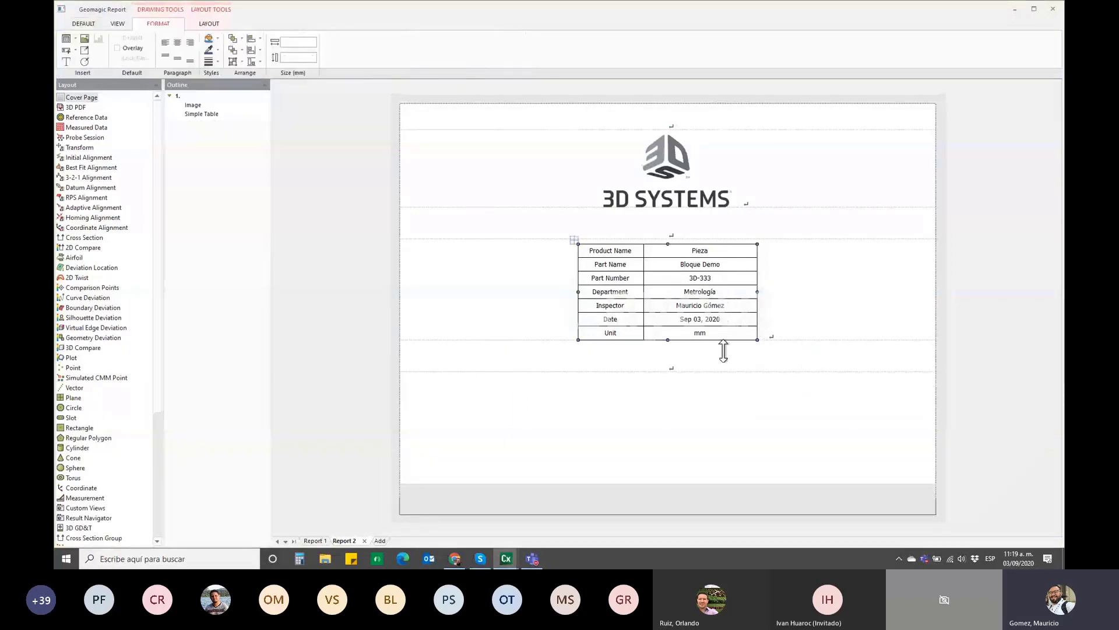
left_click_drag(723, 350, 722, 355)
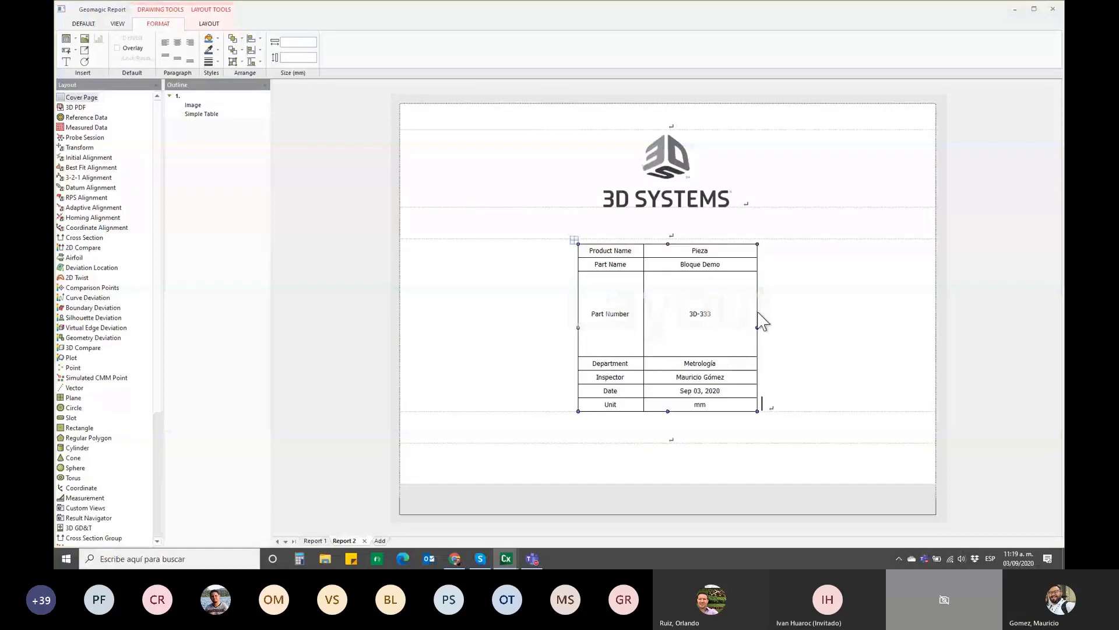
left_click_drag(723, 356, 723, 285)
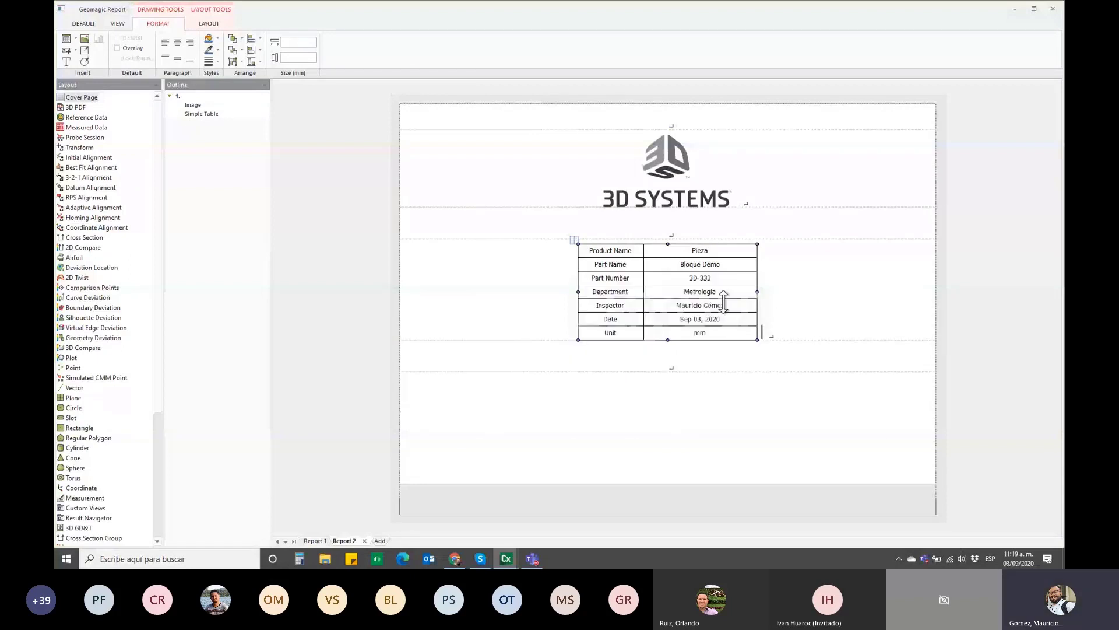
left_click(766, 231)
key("Return")
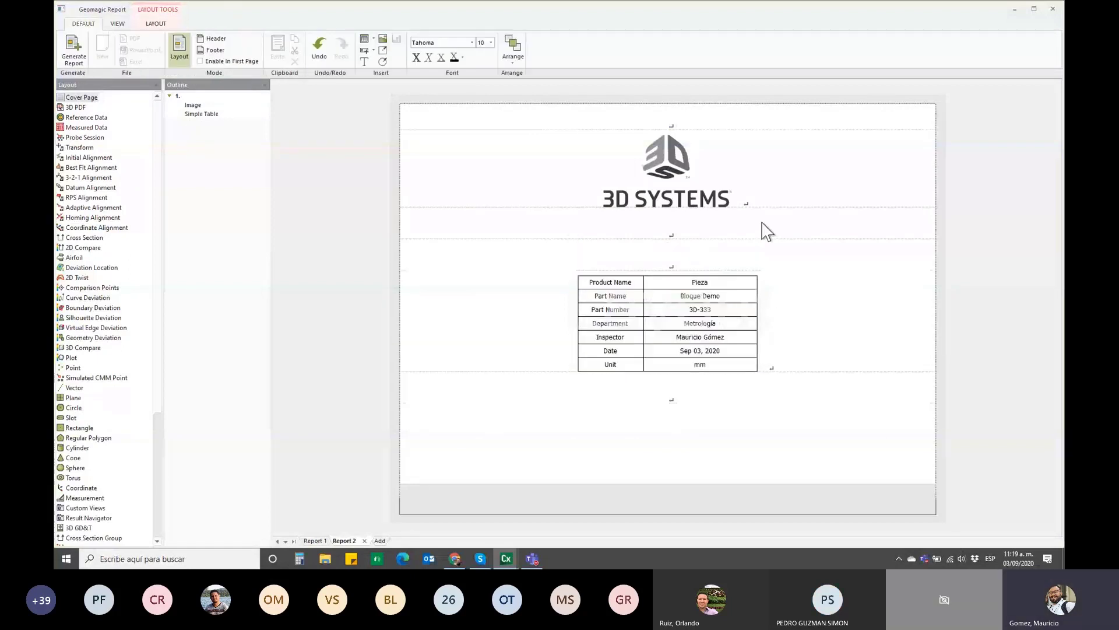
key("Return")
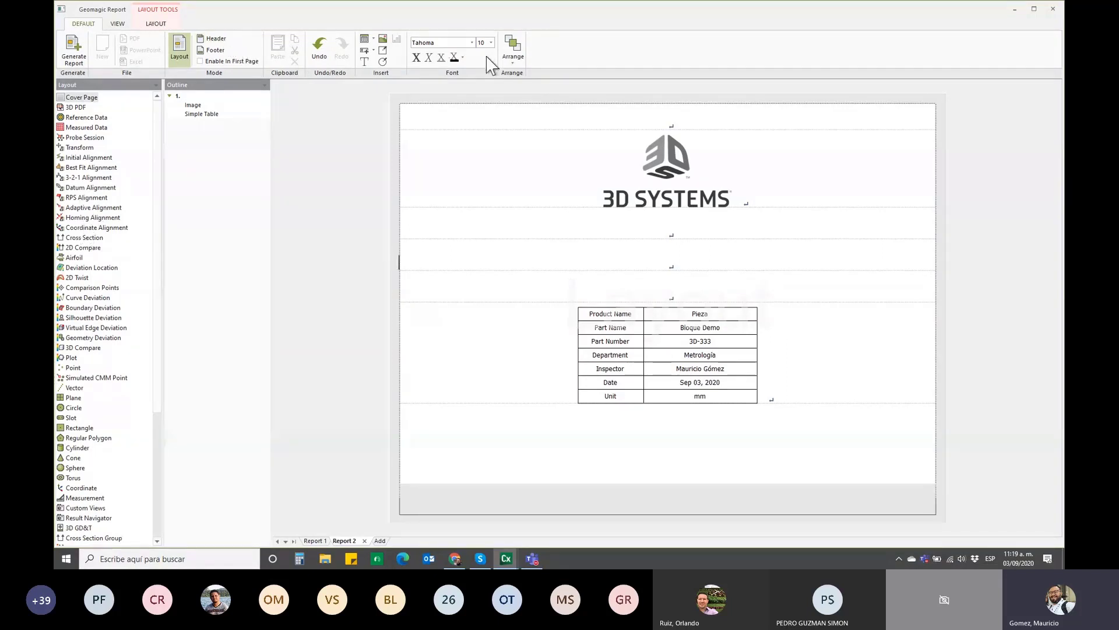
- Insert an Iso-metric View (Front-Top-Right) capture onto the cover page
left_click(156, 23)
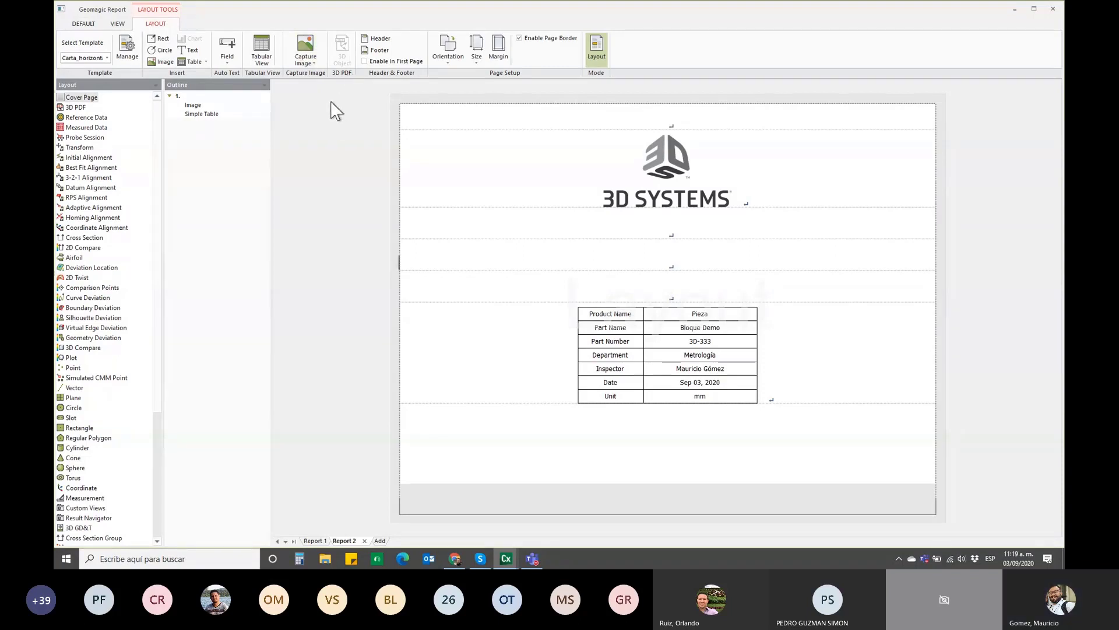
left_click(311, 64)
left_click(668, 256)
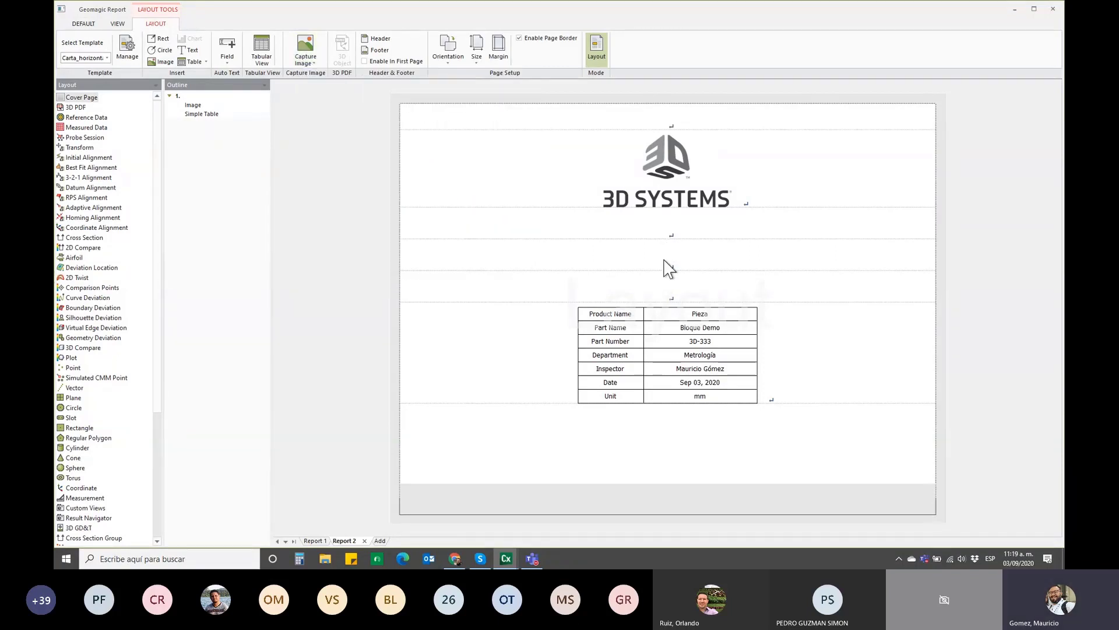
left_click(307, 58)
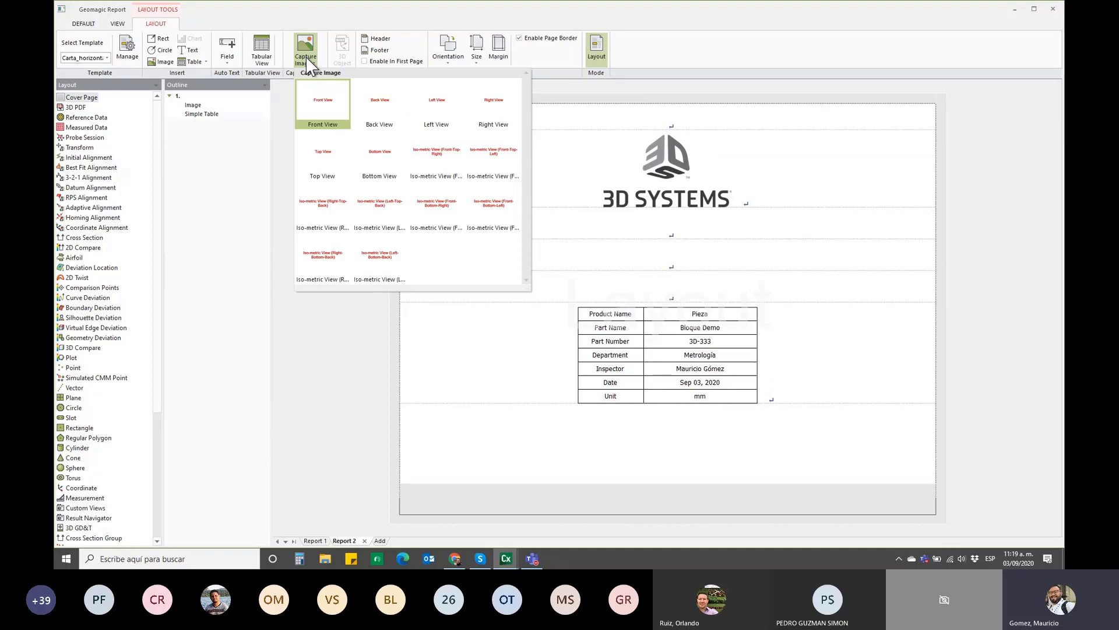
left_click(322, 102)
scroll(637, 312, "down", 3)
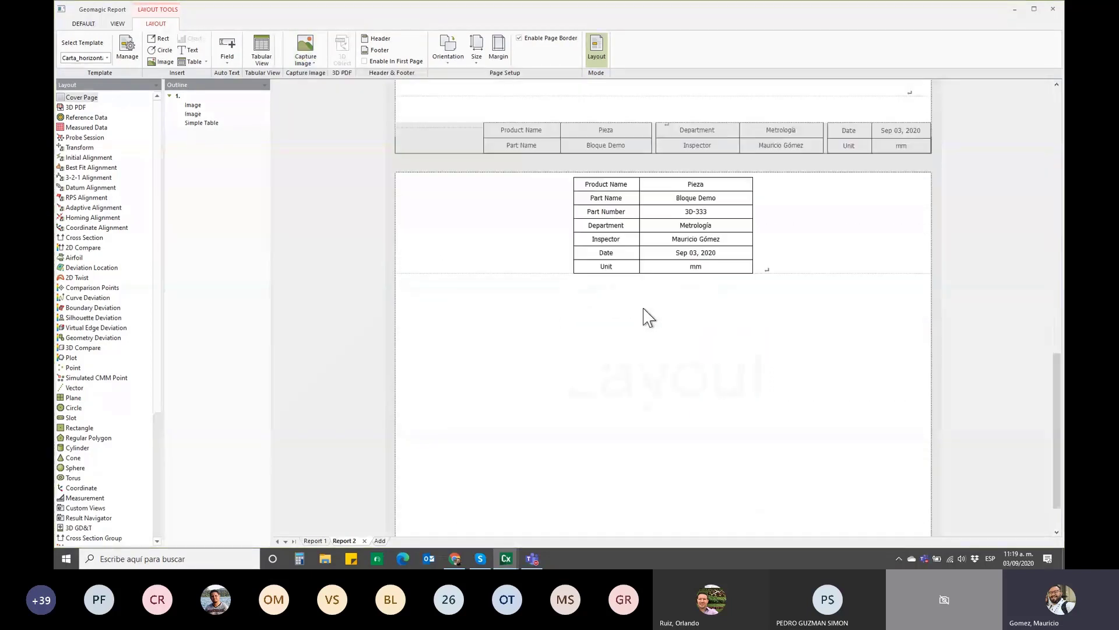
scroll(642, 315, "down", 3)
scroll(649, 317, "down", 3)
- Resize the isometric capture to roughly half size between the logo and the table
left_click(614, 393)
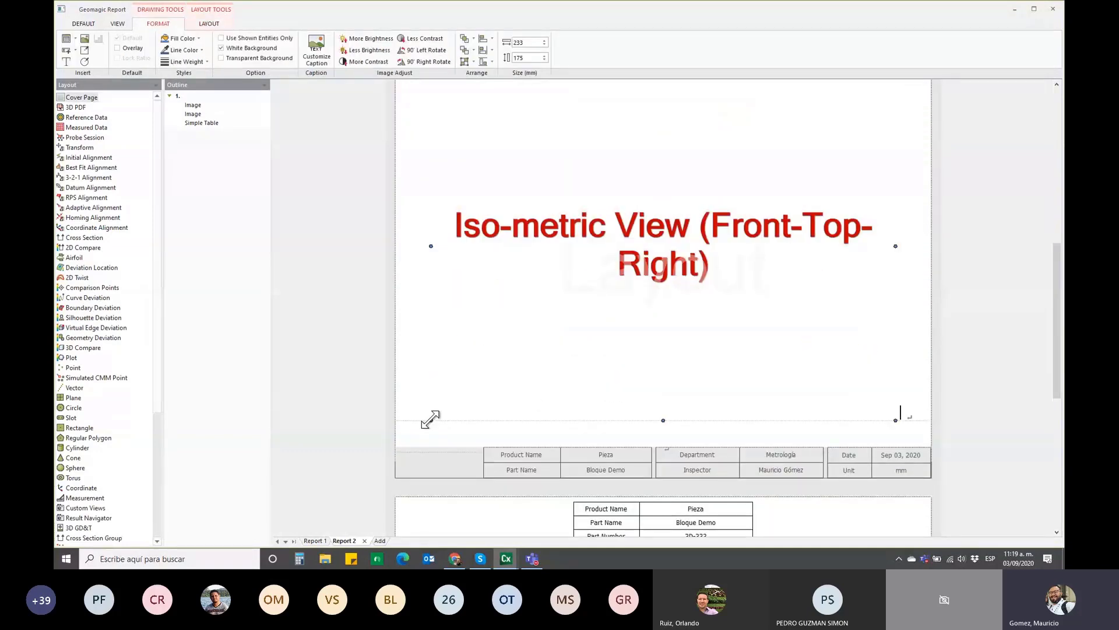
left_click_drag(431, 420, 615, 252)
scroll(634, 285, "down", 3)
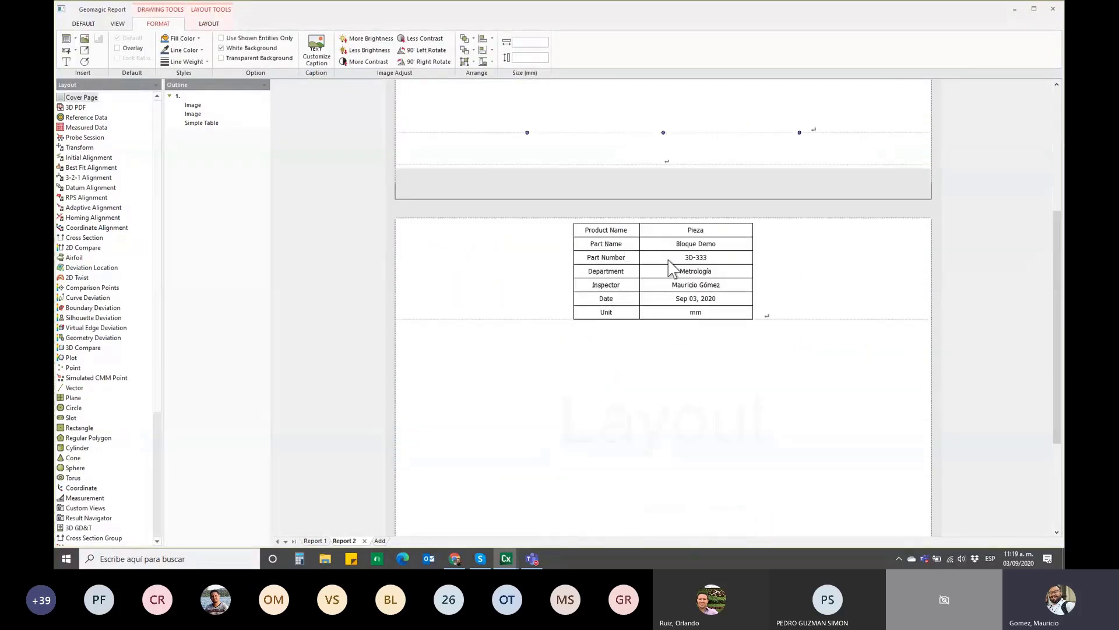
scroll(632, 262, "up", 3)
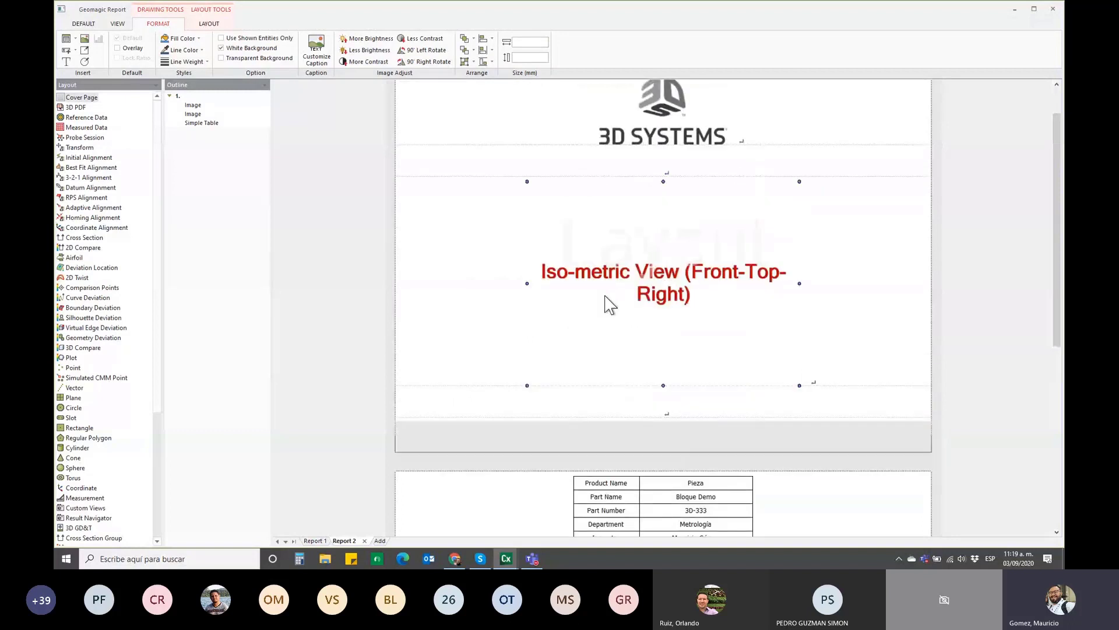
left_click_drag(527, 385, 536, 379)
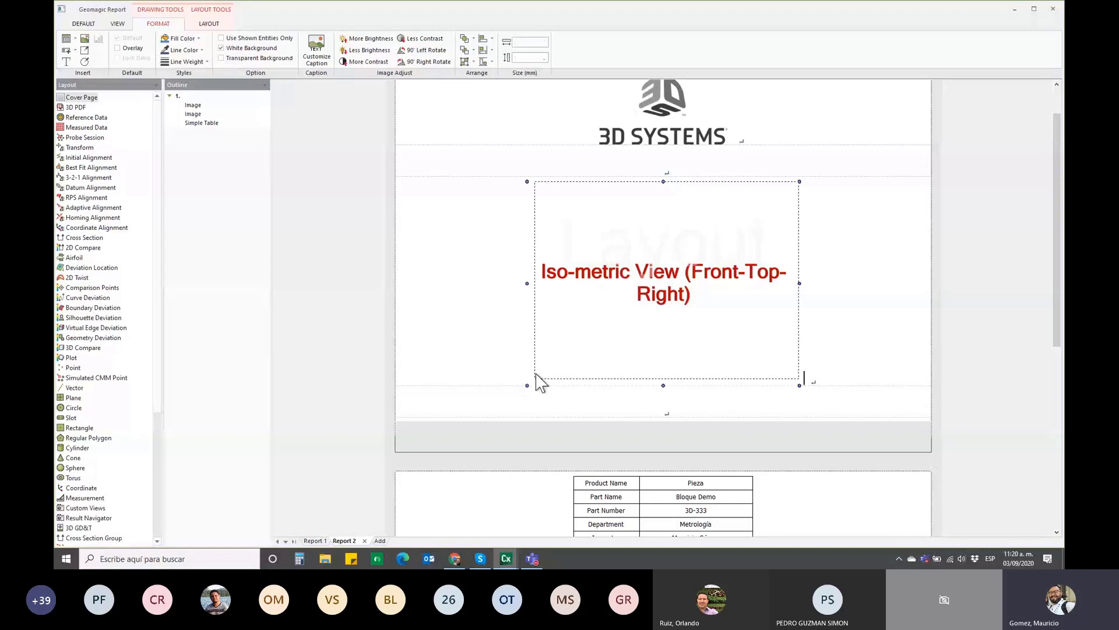
left_click_drag(537, 381, 658, 287)
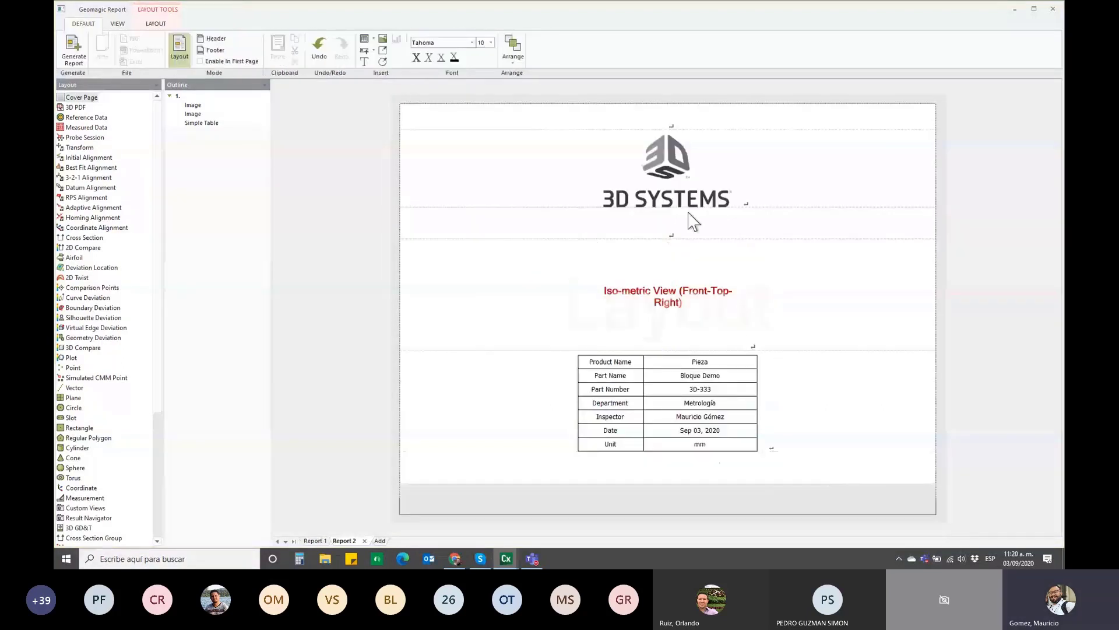
left_click(692, 274)
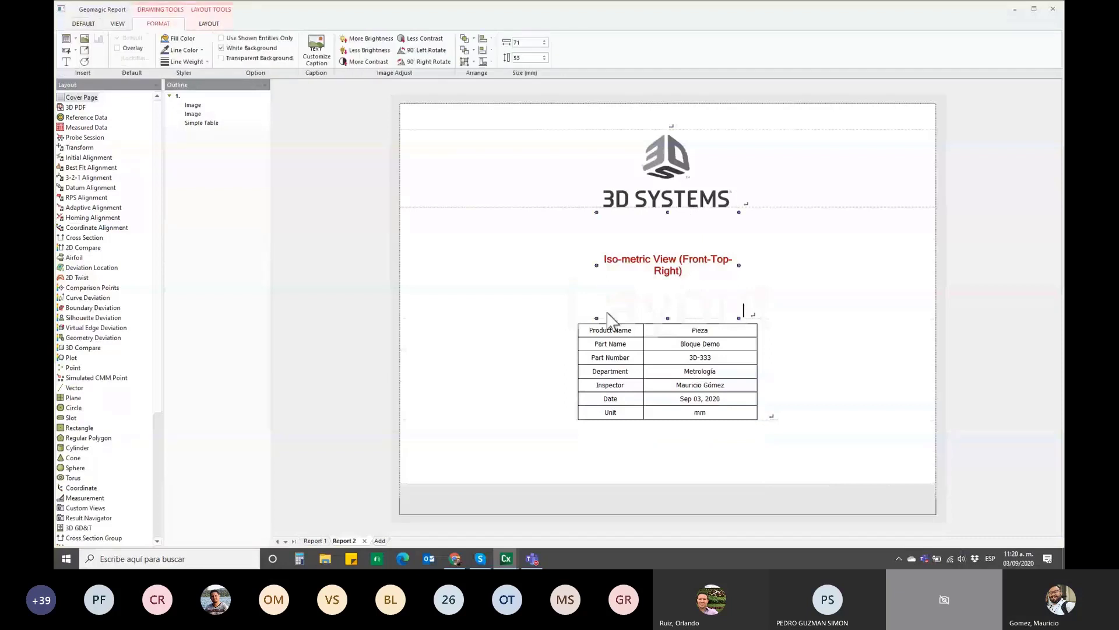
left_click_drag(599, 322, 507, 343)
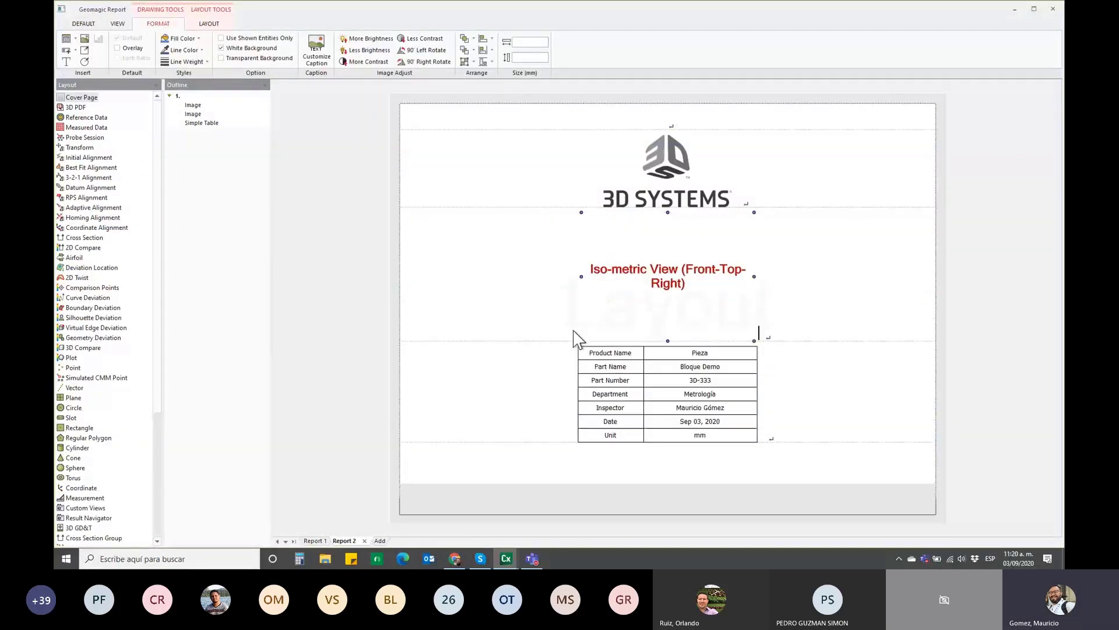
left_click(318, 257)
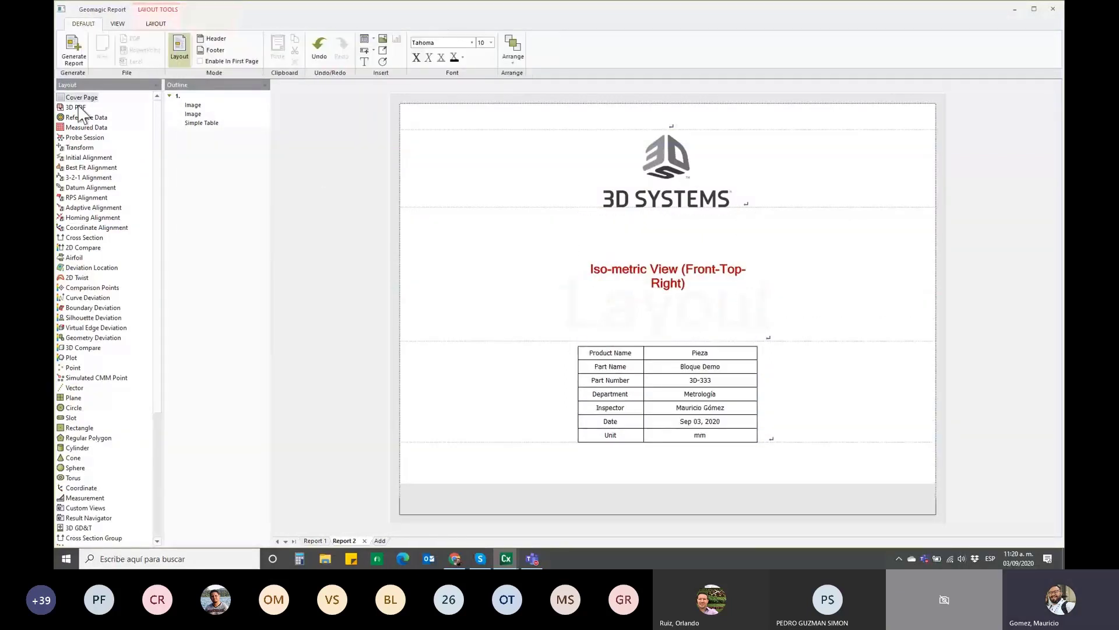
left_click(156, 25)
left_click(310, 64)
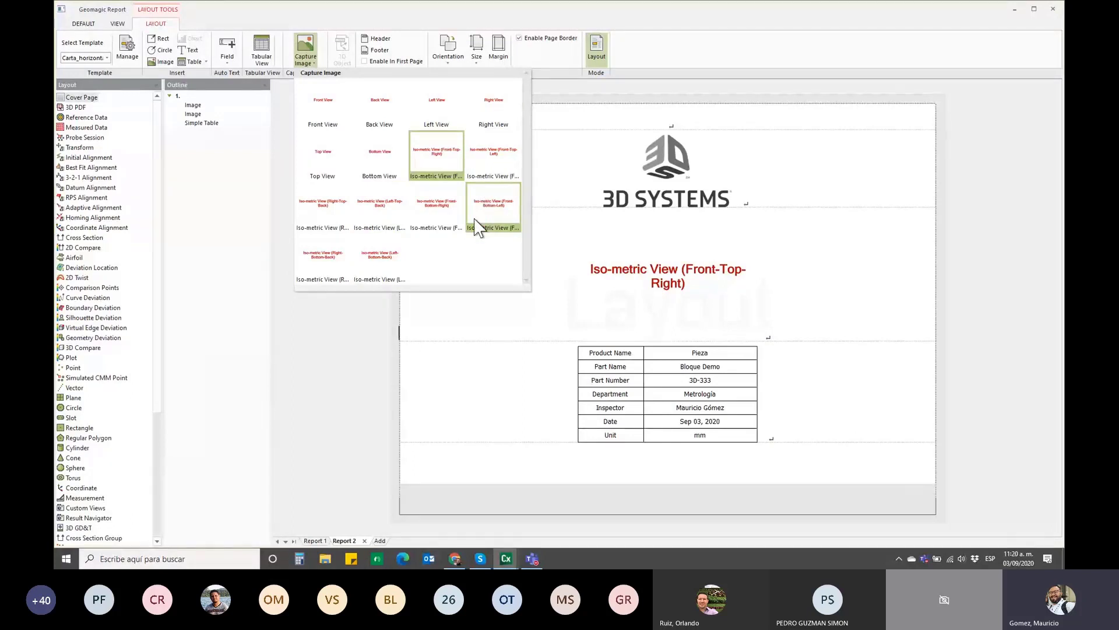
left_click(257, 320)
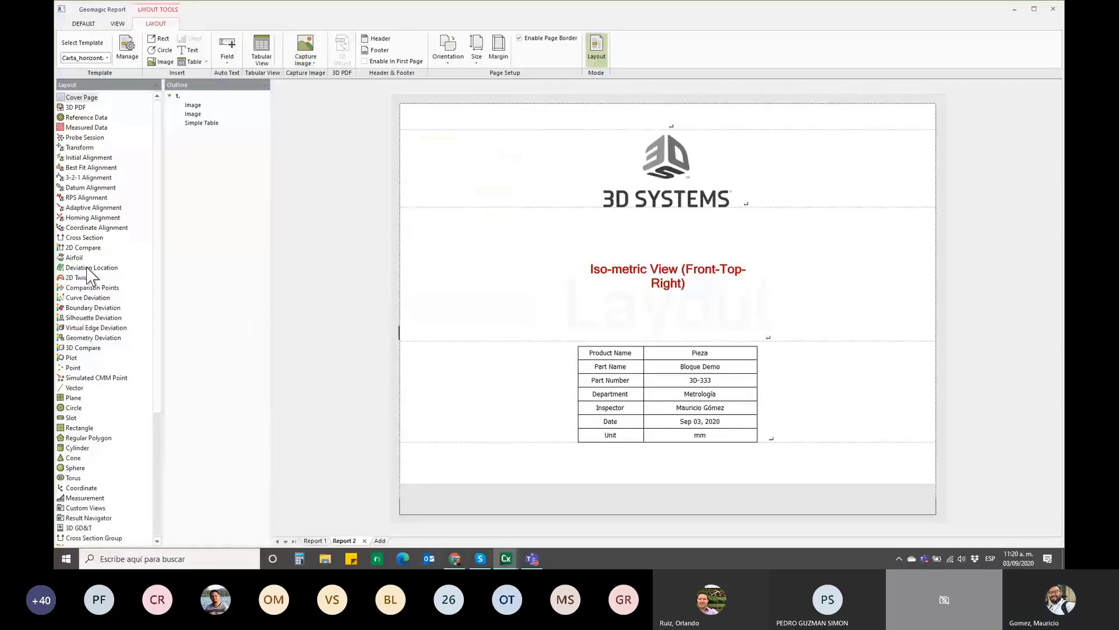
scroll(90, 275, "down", 3)
scroll(90, 275, "down", 3)
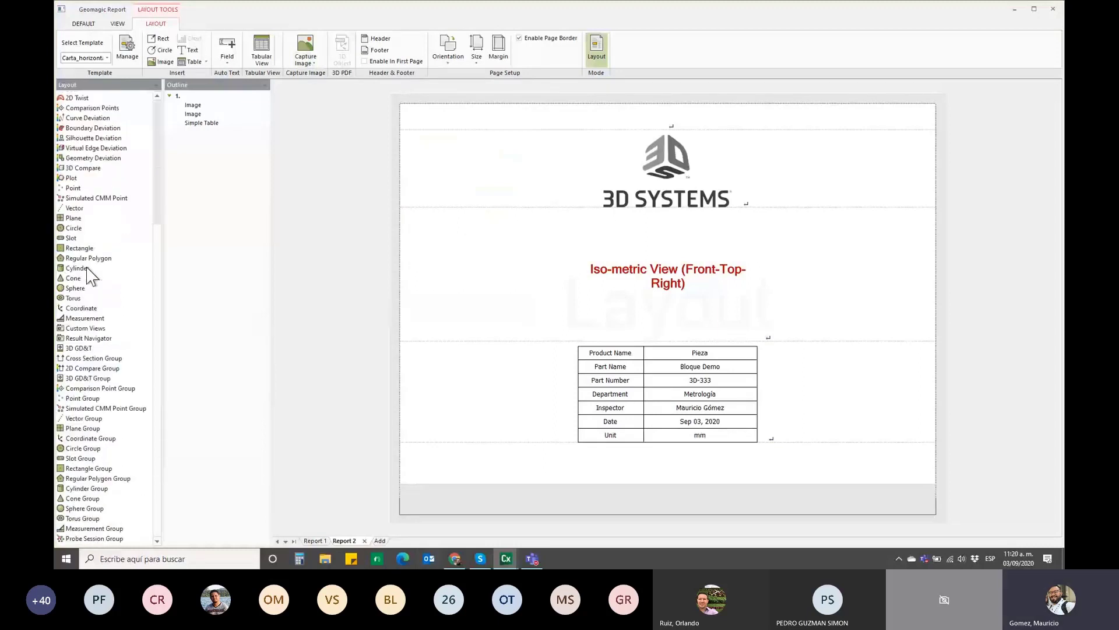
- Add the 3D GD&T section to the report and select the first outline section
left_click(84, 347)
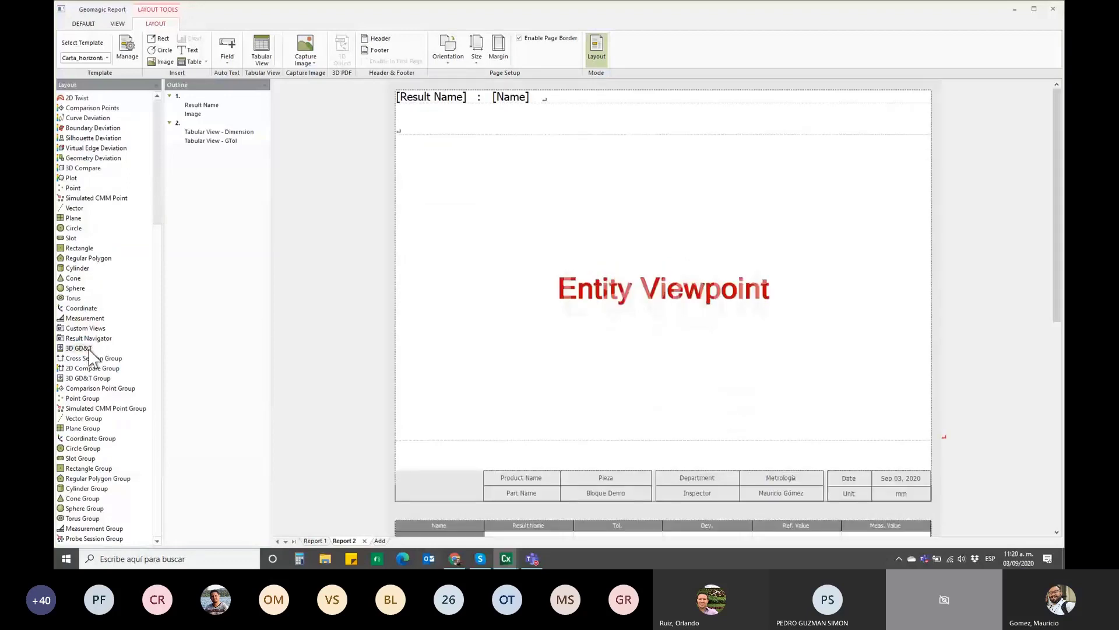
scroll(344, 268, "down", 2)
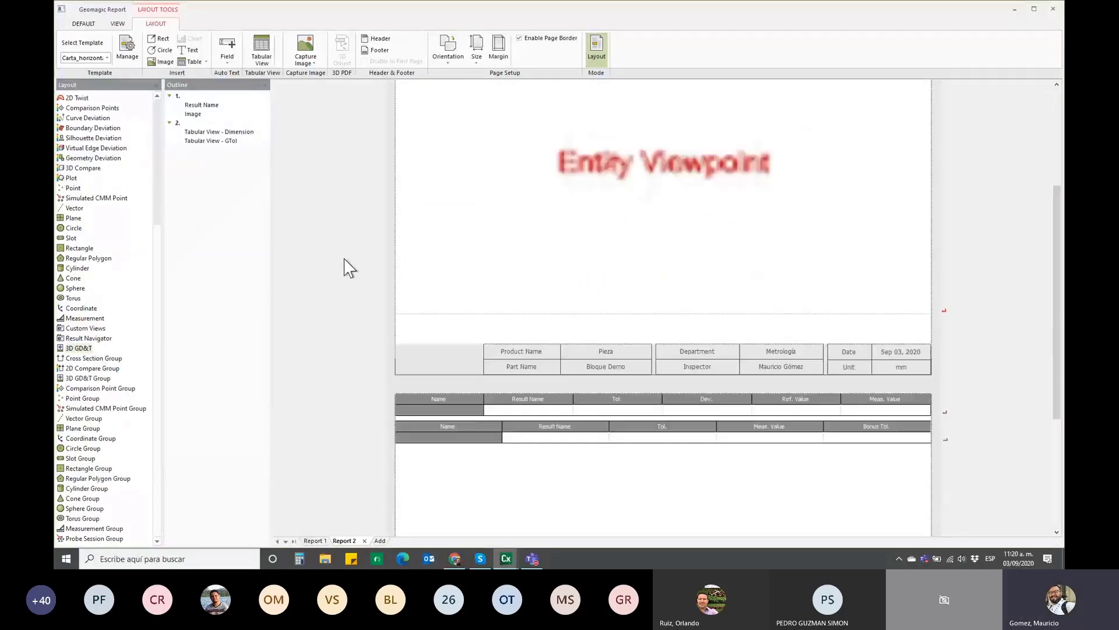
scroll(344, 268, "down", 2)
scroll(344, 268, "down", 2)
scroll(344, 268, "up", 4)
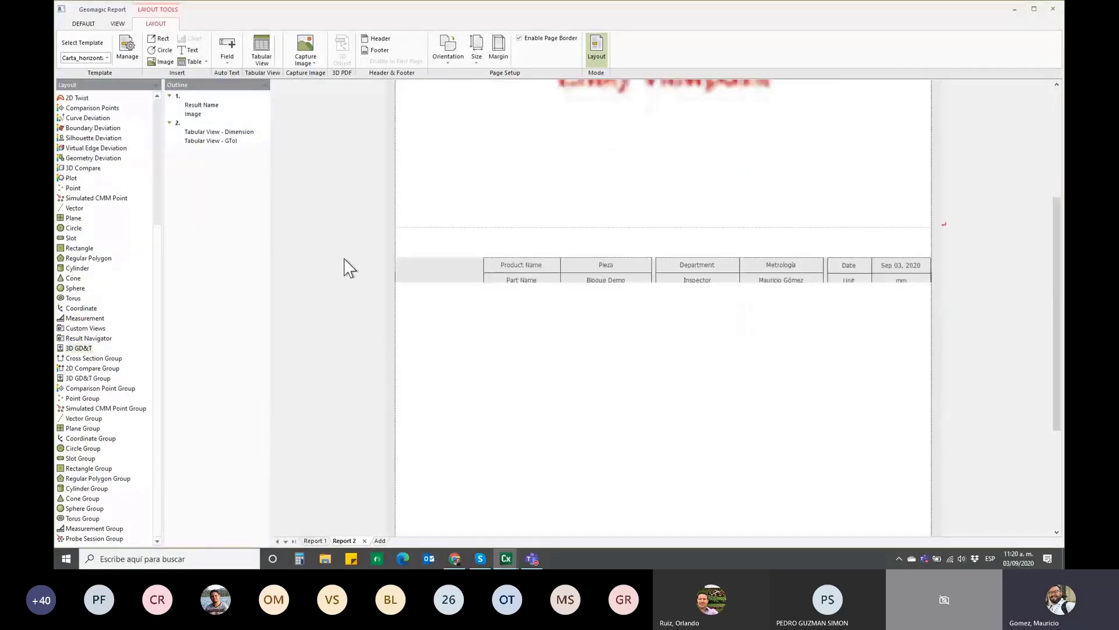
scroll(344, 269, "up", 3)
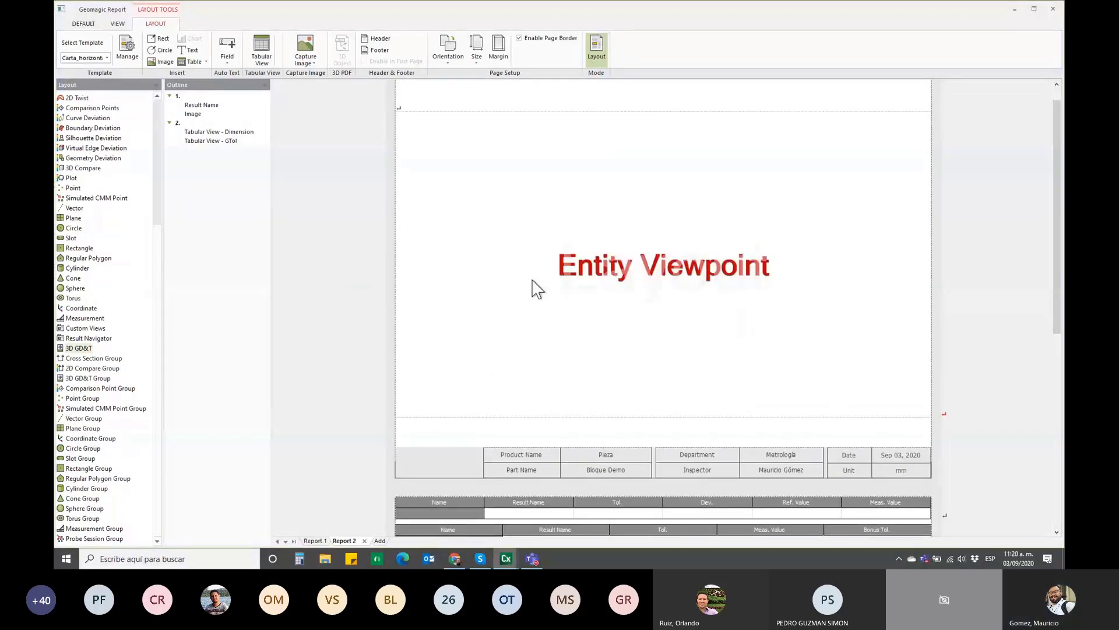
scroll(315, 180, "up", 1)
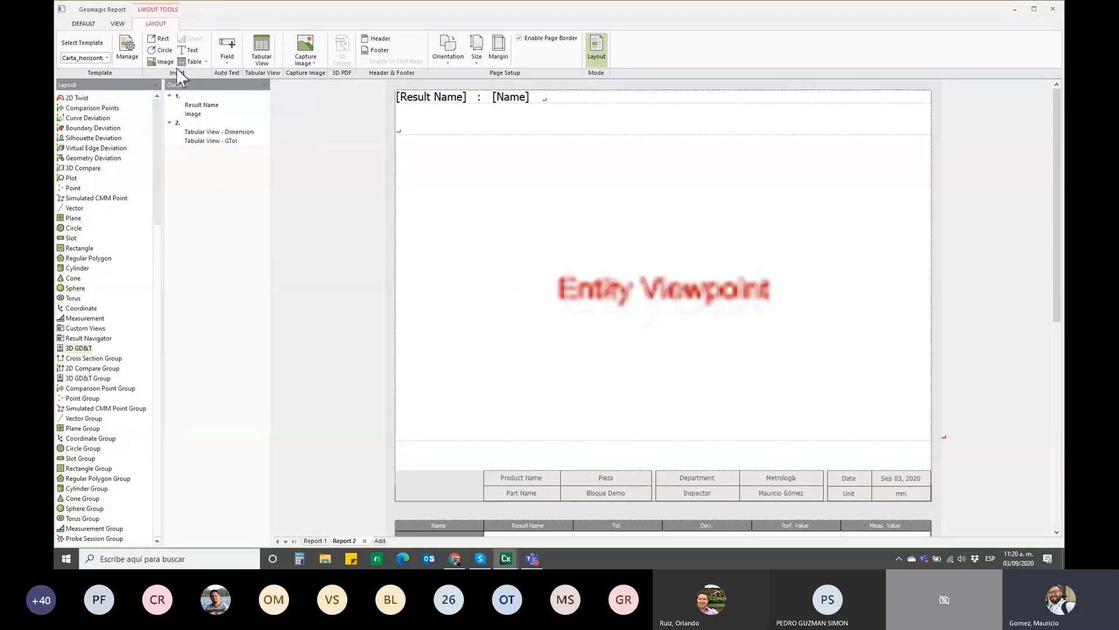
left_click(192, 97)
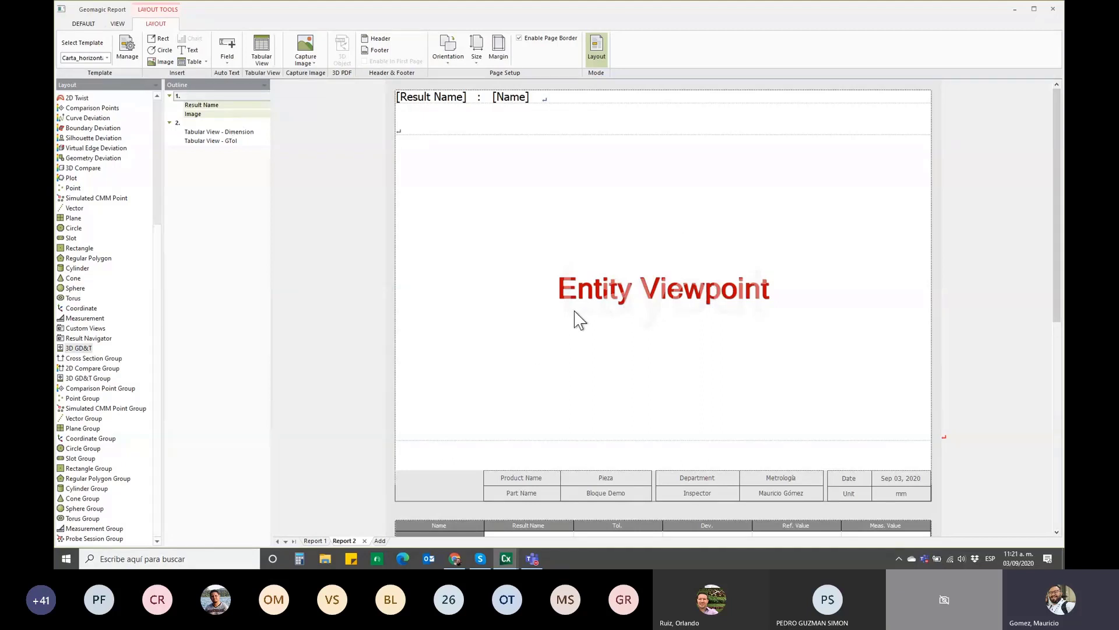
- Switch to Report 2 and jump to its Tabular View page with Dimension and GTol tables
left_click(314, 540)
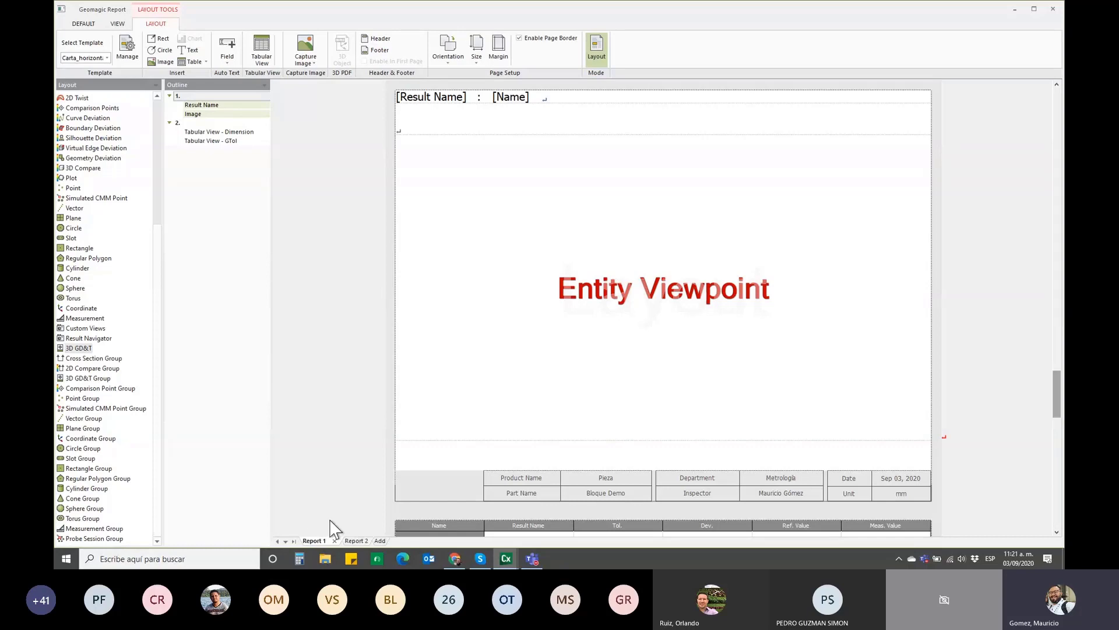
scroll(583, 274, "up", 3)
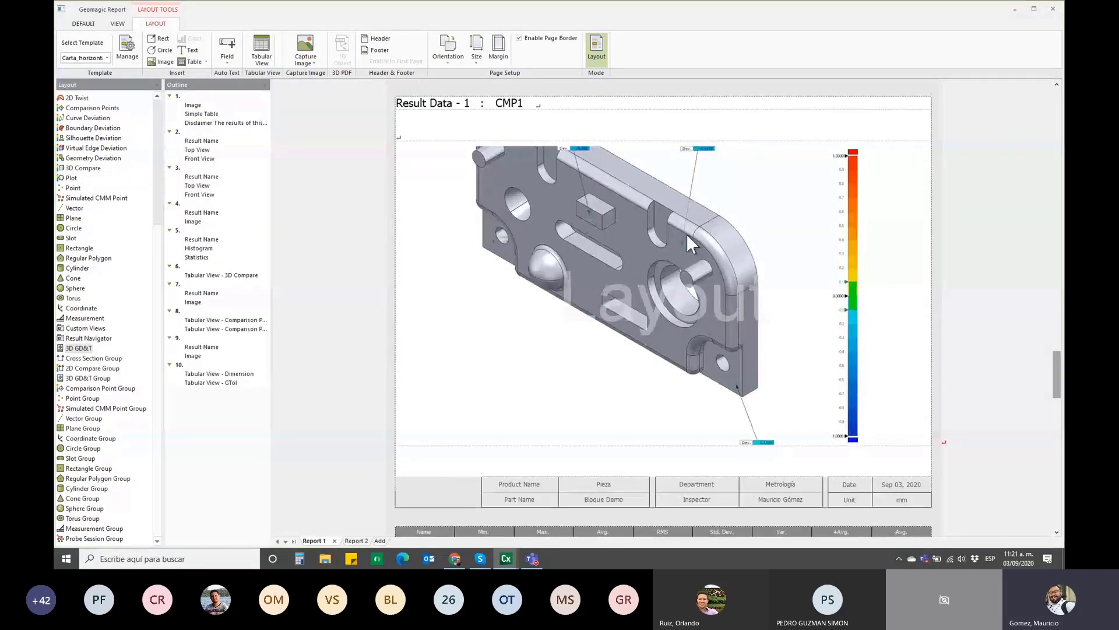
key("ctrl+Tab")
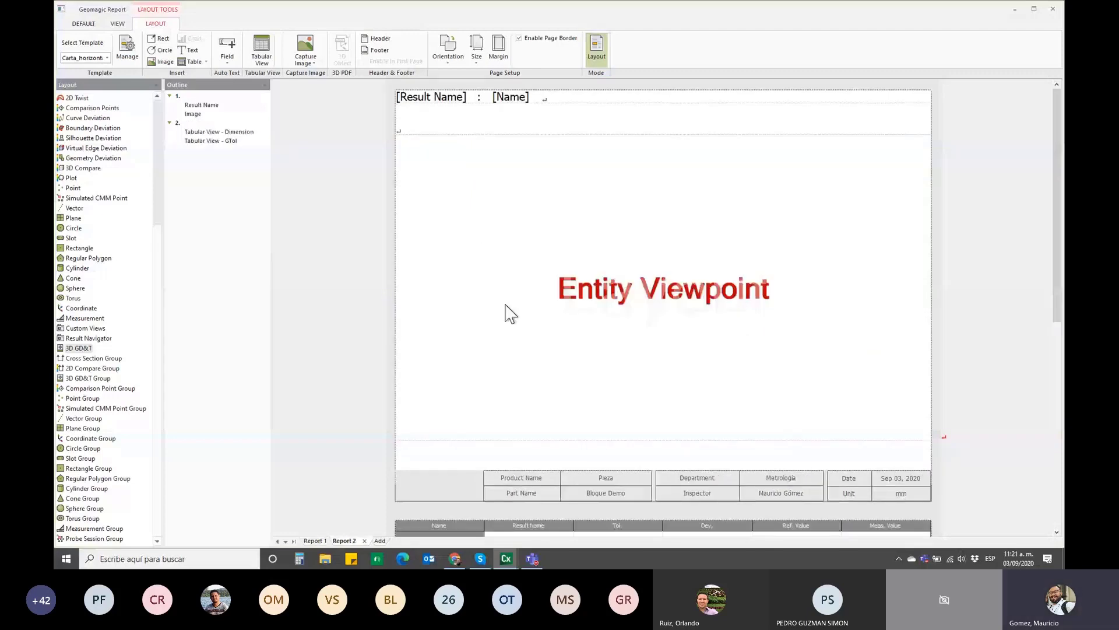
left_click(195, 124)
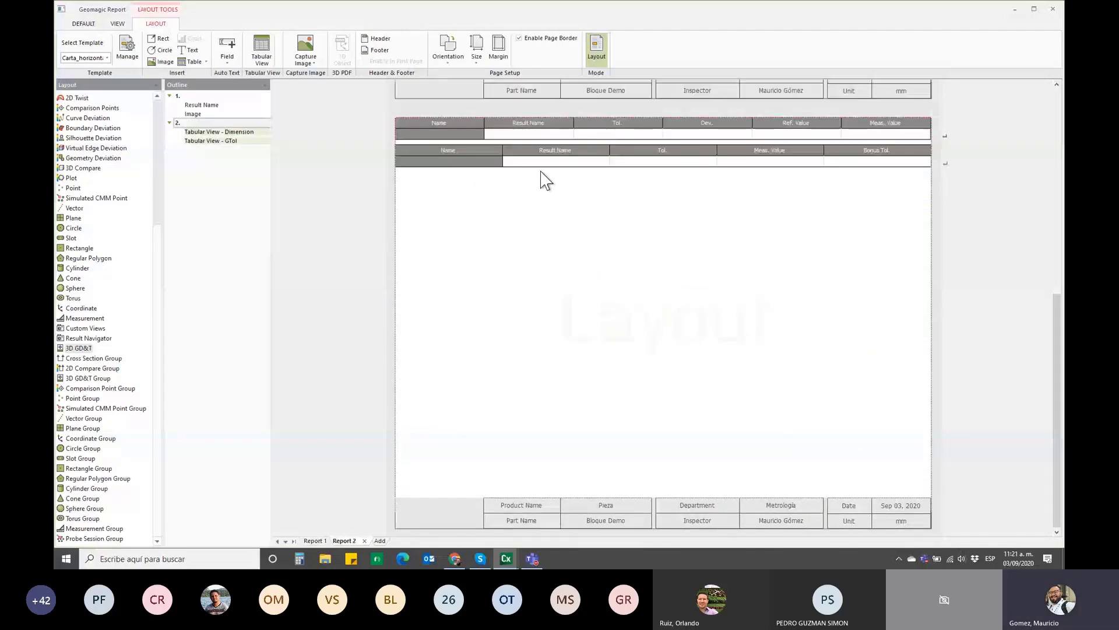
- Review the lower tabular table's fields and presets in Field Chooser, leaving them unchanged
left_click(545, 131)
left_click(554, 133)
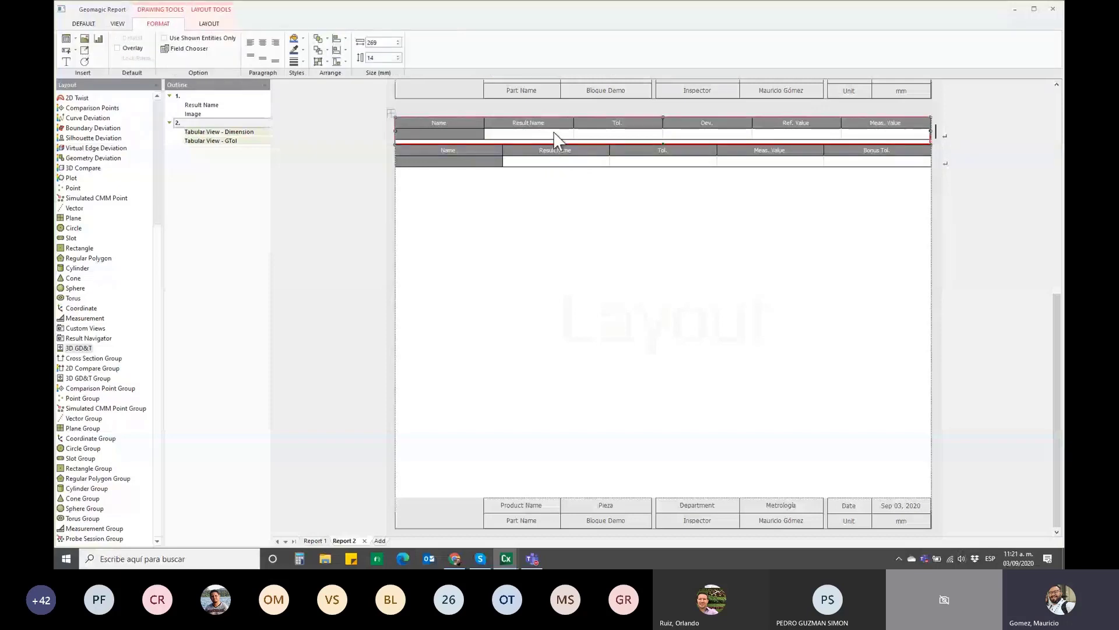
left_click(574, 161)
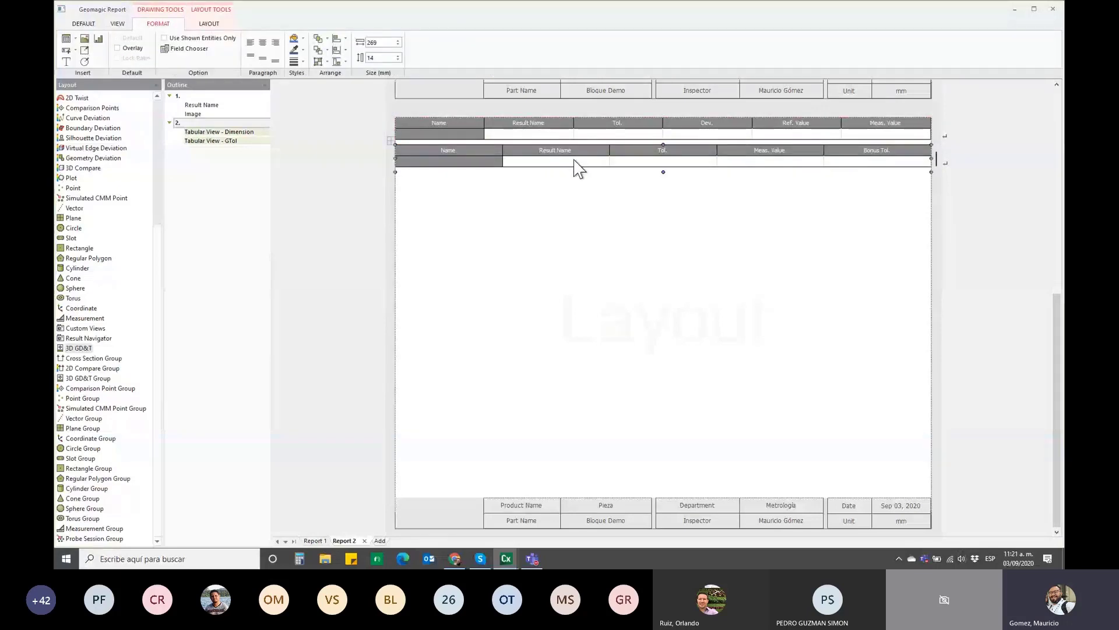
left_click(197, 49)
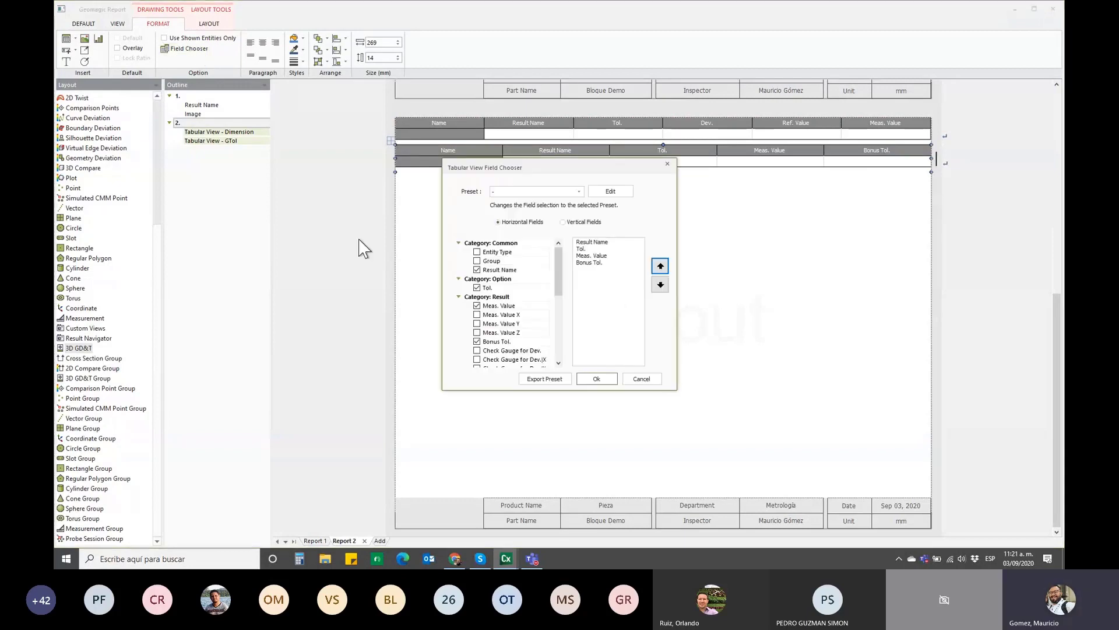
left_click(628, 380)
left_click(479, 161)
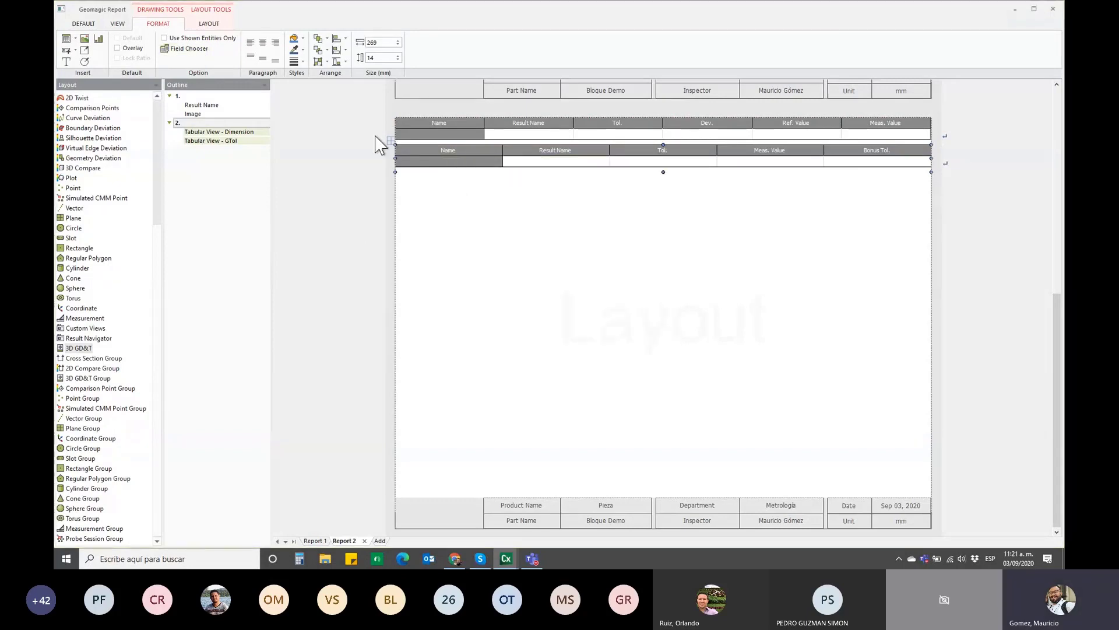
left_click(198, 48)
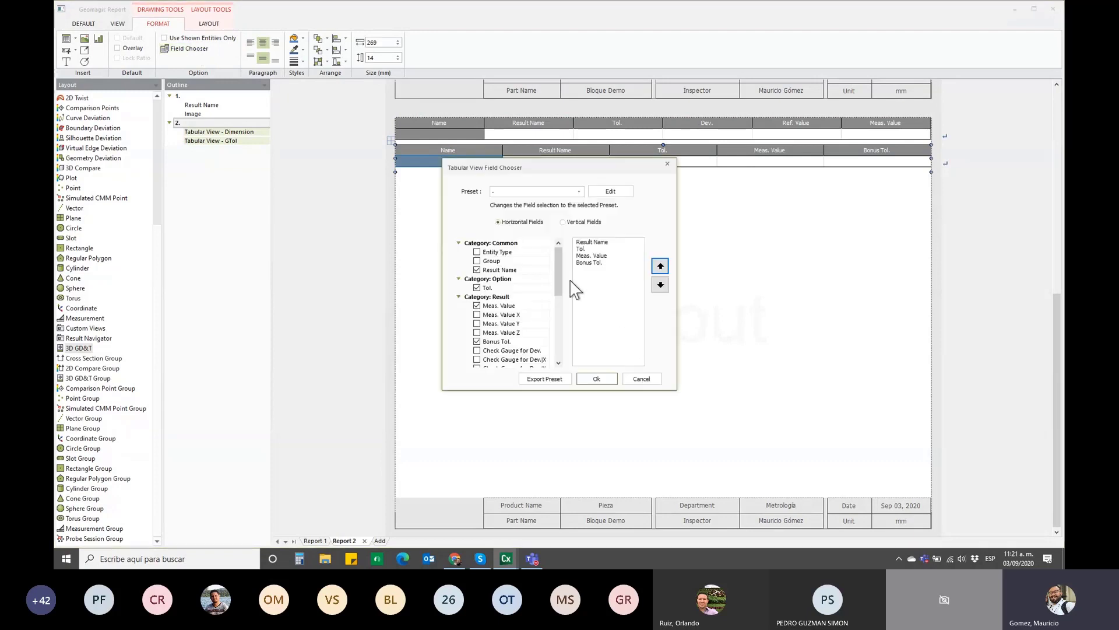
left_click_drag(561, 273, 563, 338)
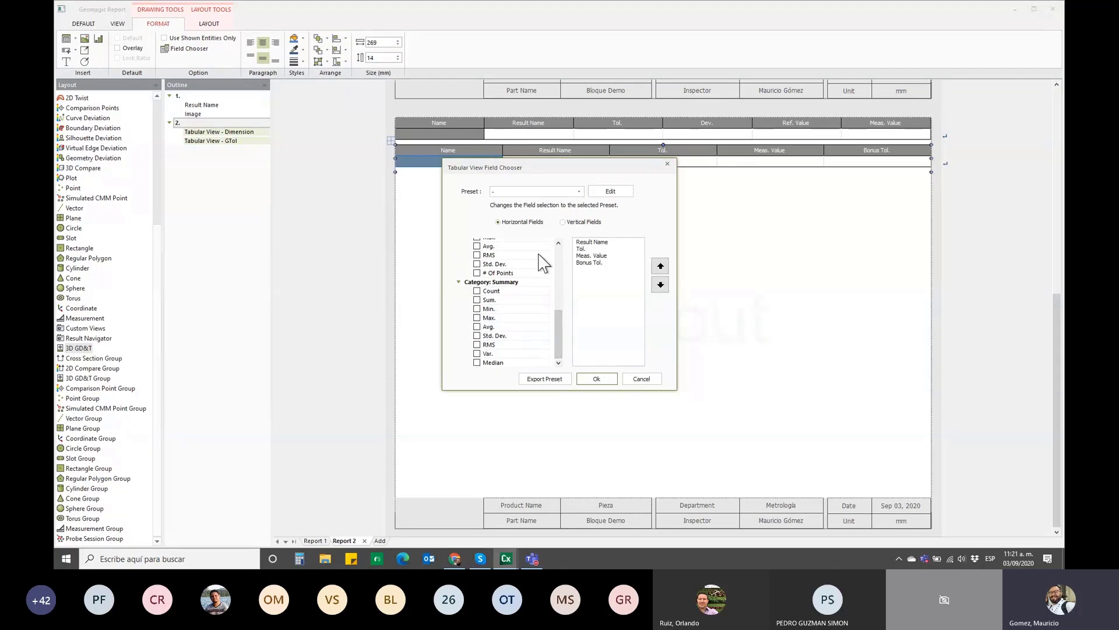
left_click(576, 192)
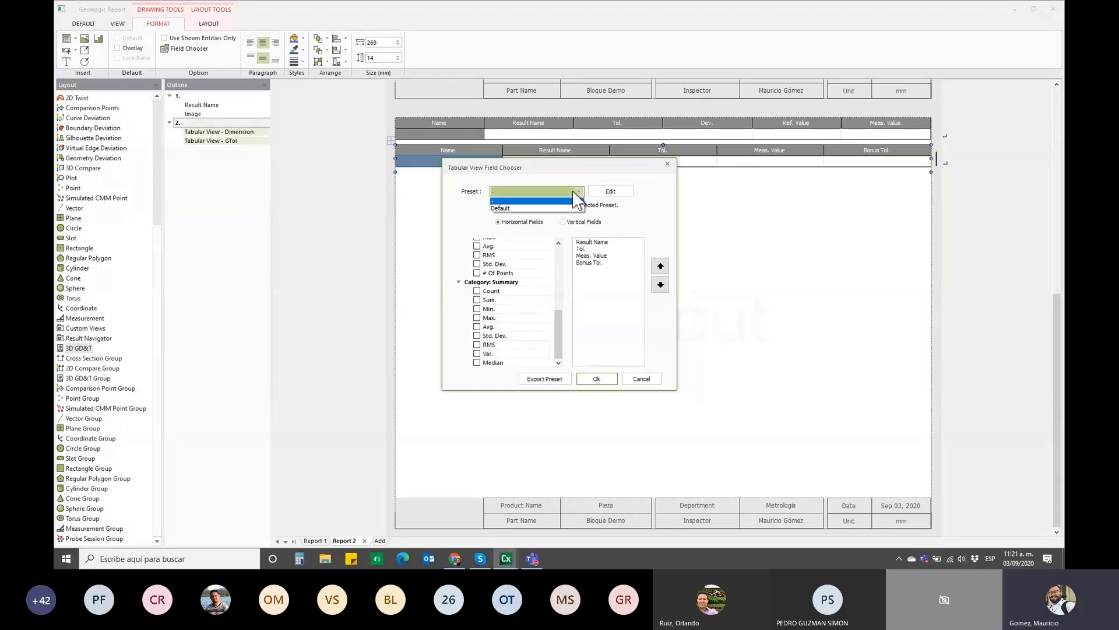
left_click(596, 379)
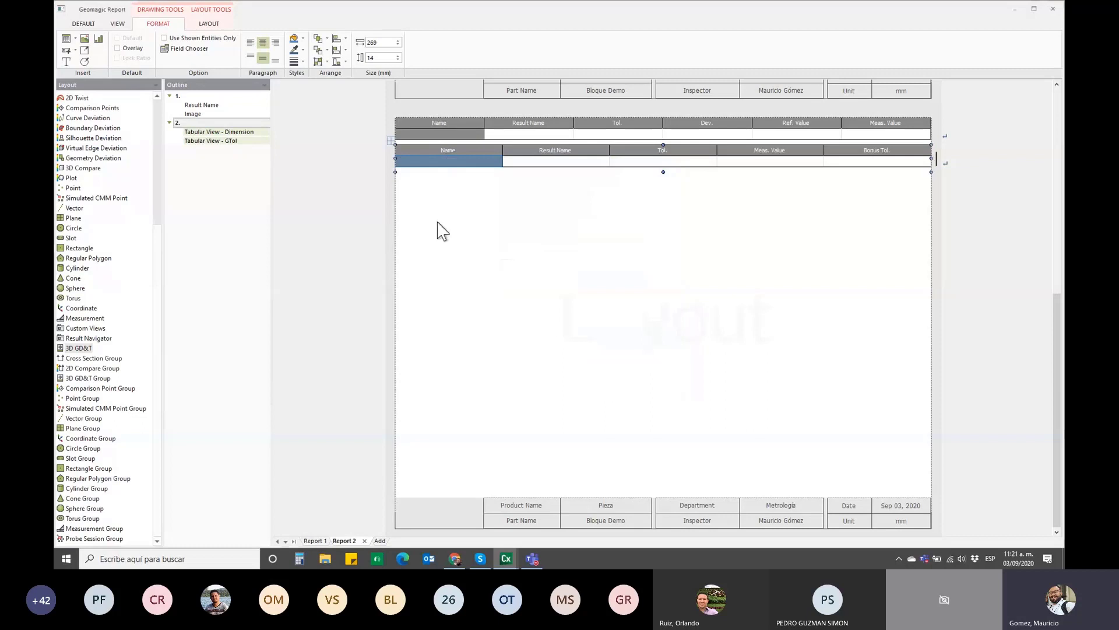
left_click(335, 192)
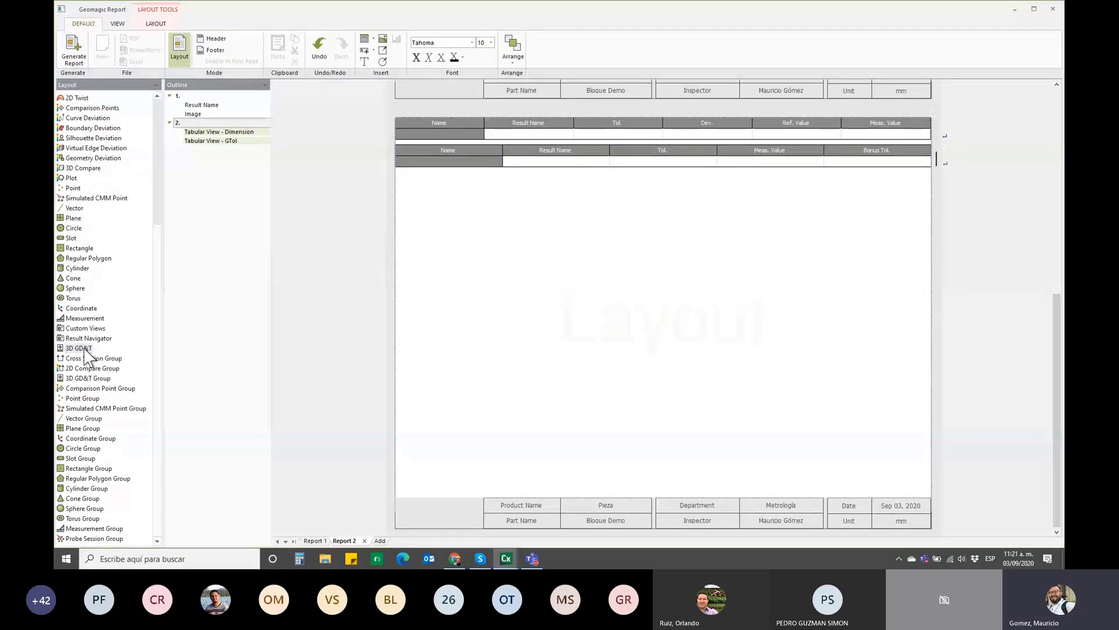
- Insert a page break after the tabular tables to add a blank page 3
left_click(235, 193)
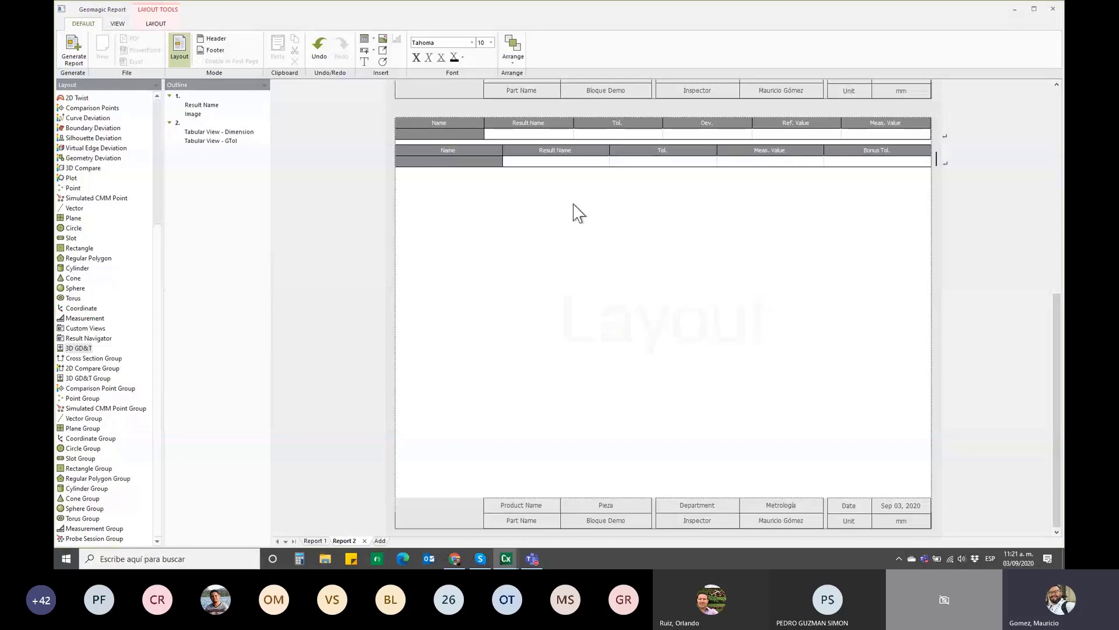
left_click(187, 125)
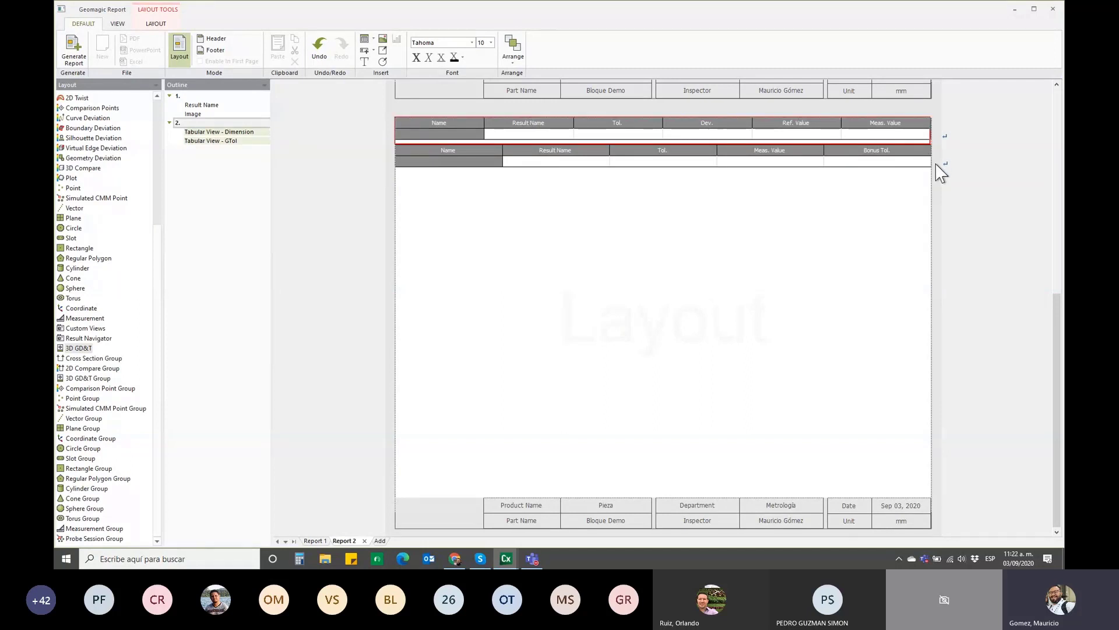
left_click(935, 164)
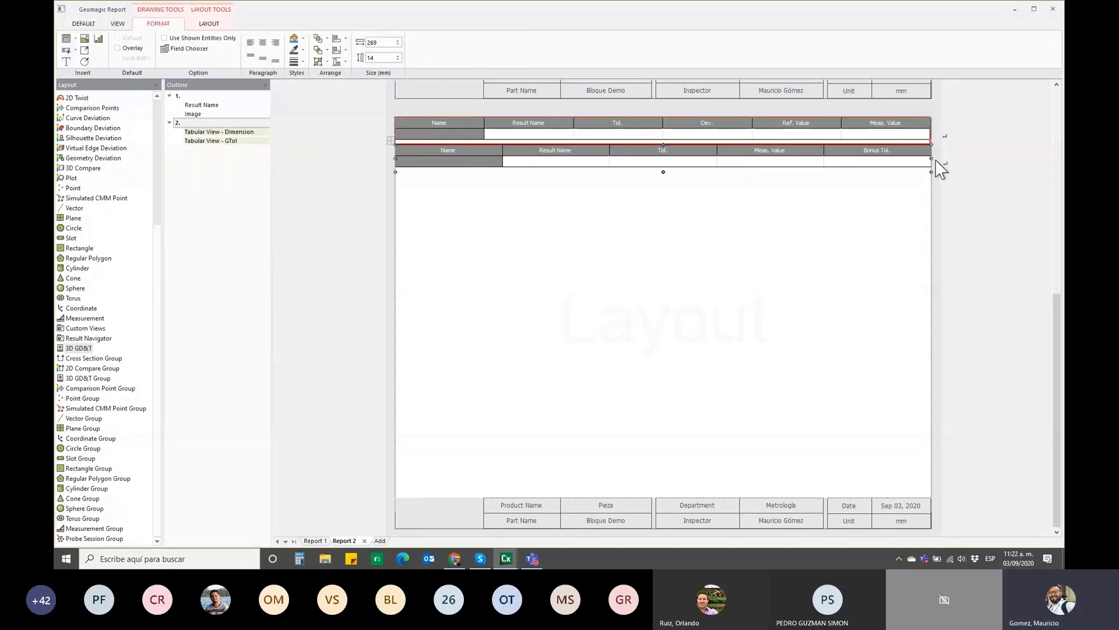
left_click(936, 163)
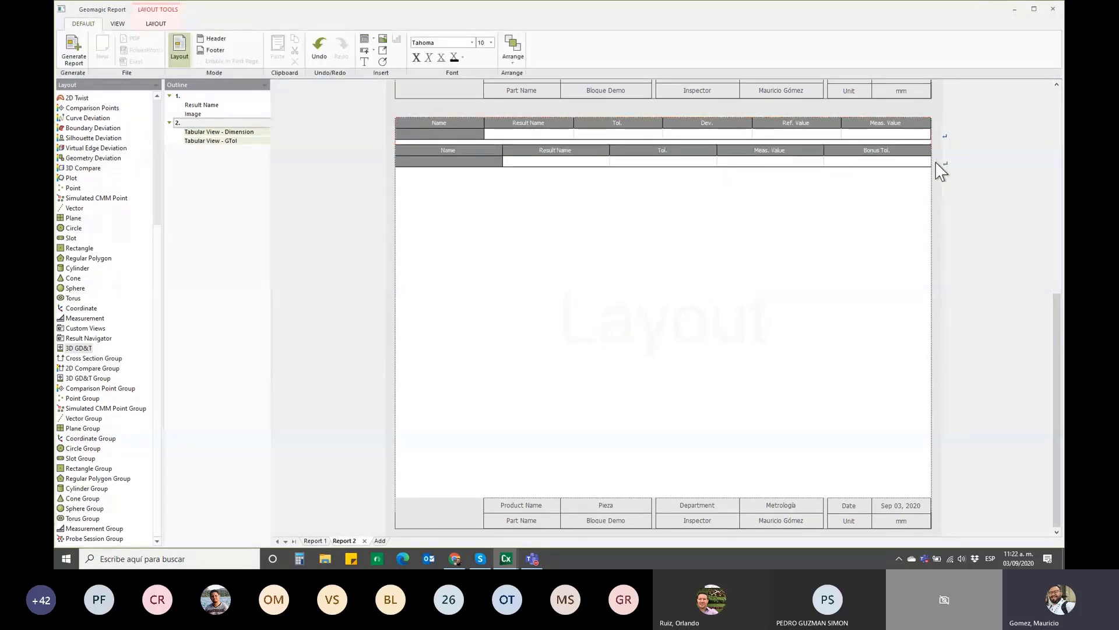
key("ctrl+Return")
- Insert a 3x3 table with pale olive-green fill and red lines on page 3
scroll(497, 255, "down", 1)
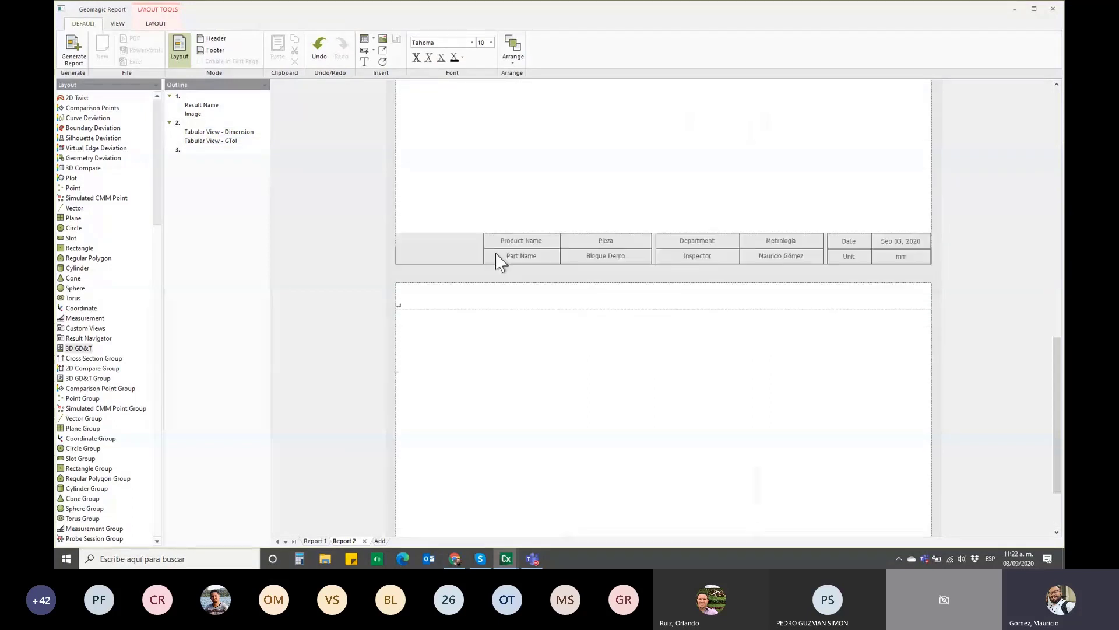
scroll(497, 260, "down", 2)
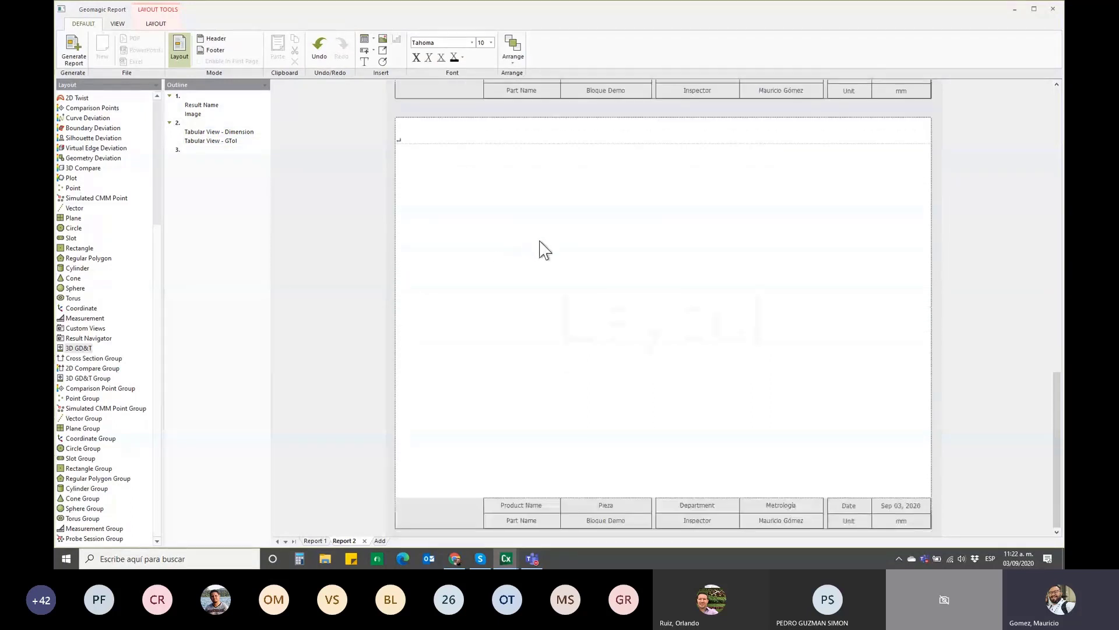
left_click(373, 46)
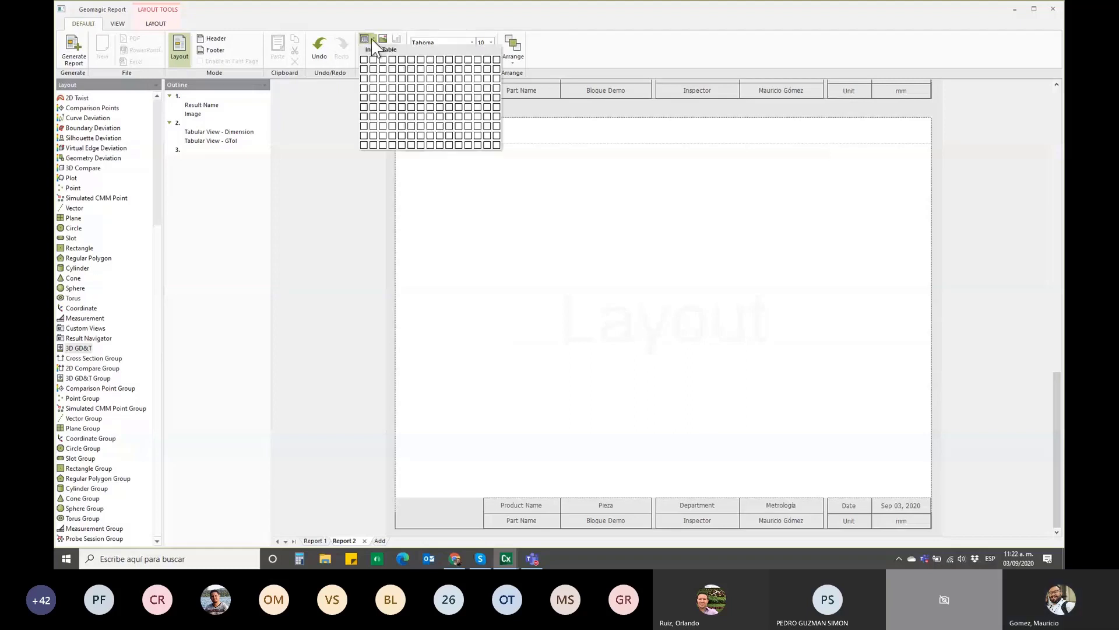
left_click(383, 78)
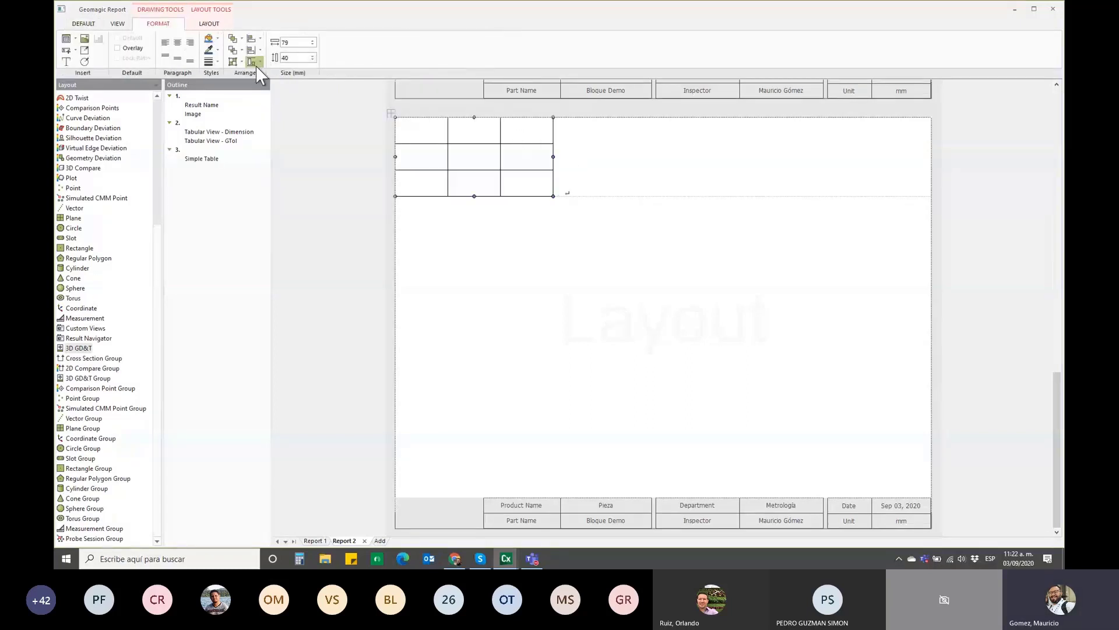
left_click(218, 39)
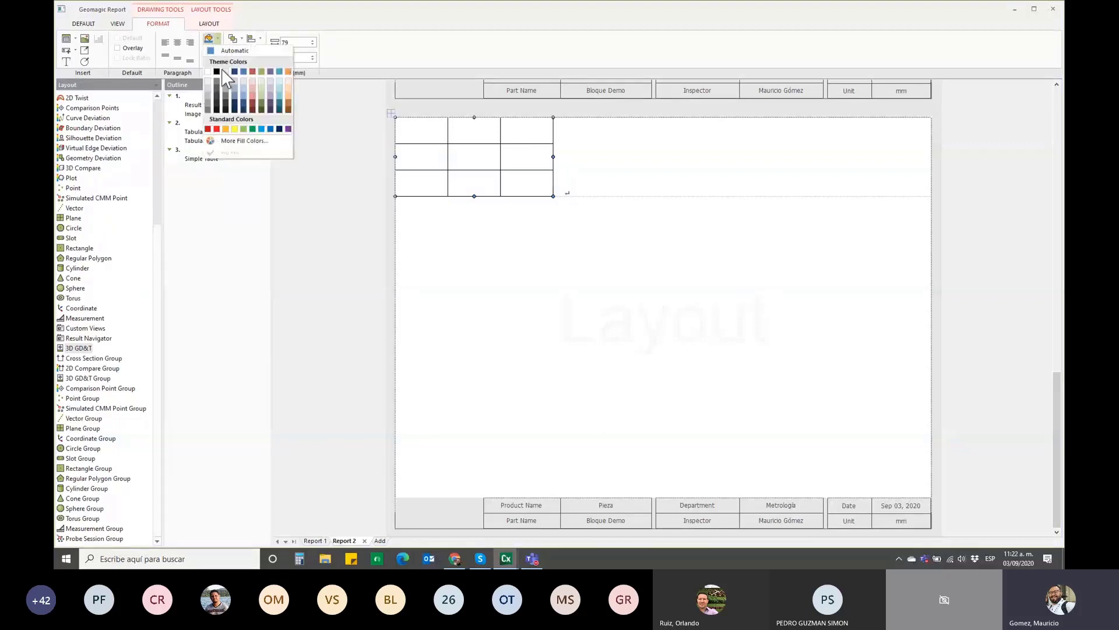
left_click(261, 78)
left_click(217, 50)
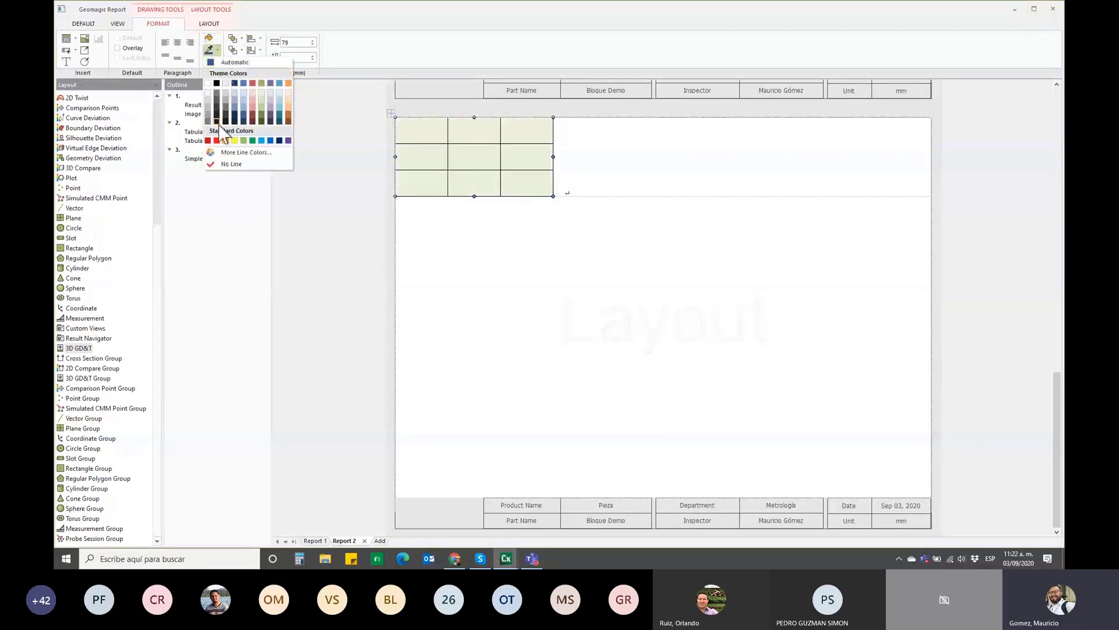
left_click(221, 151)
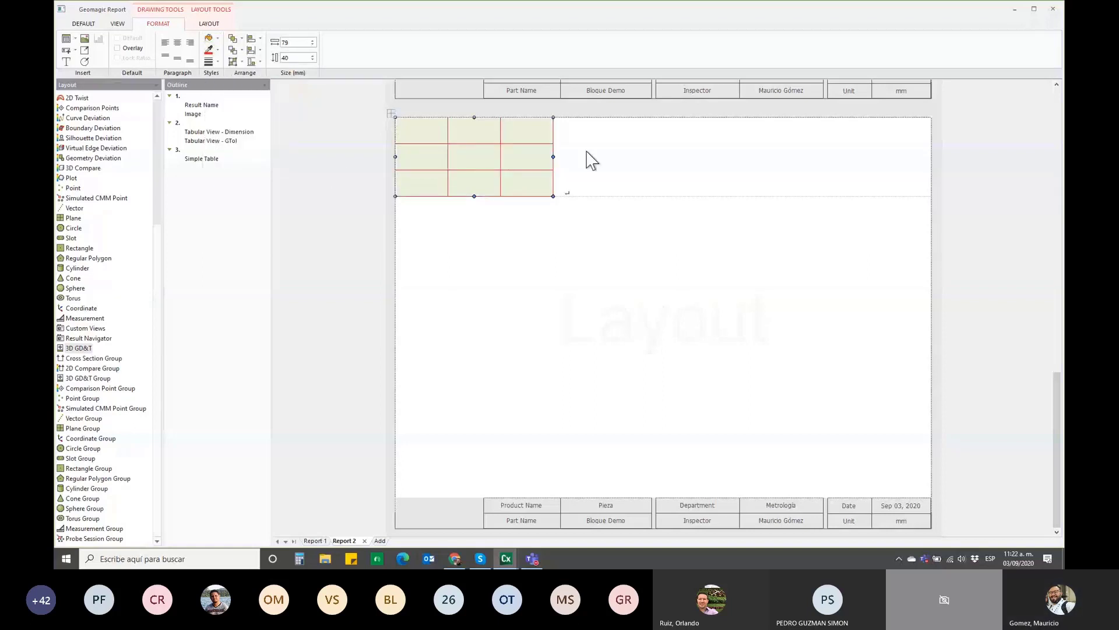
left_click(618, 169)
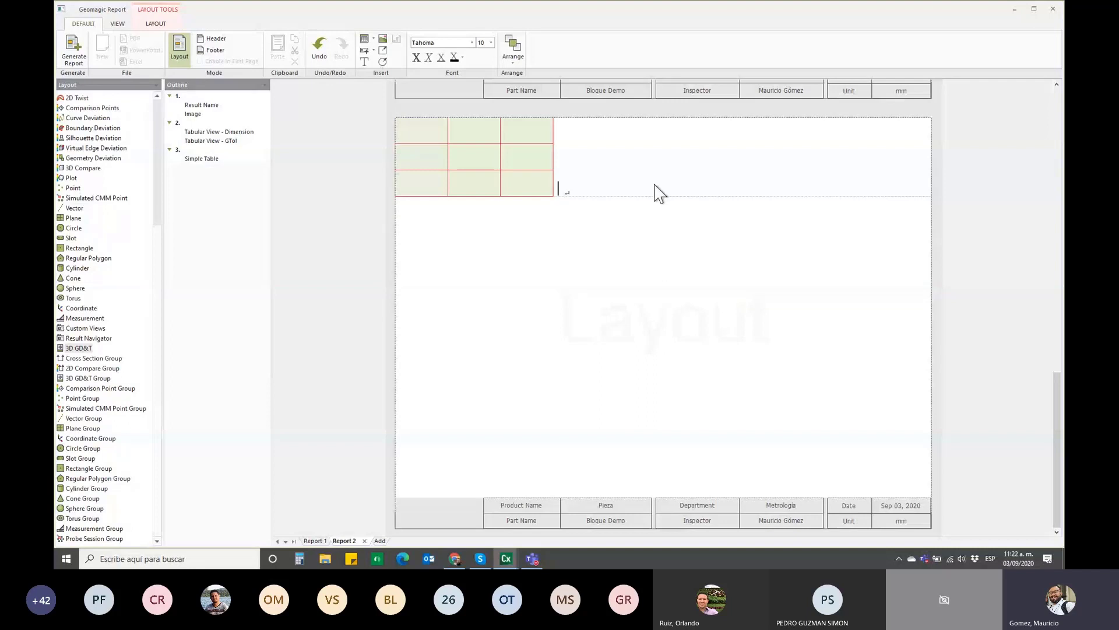
- Draw a text box on a new line just below the table
key("Return")
left_click(365, 62)
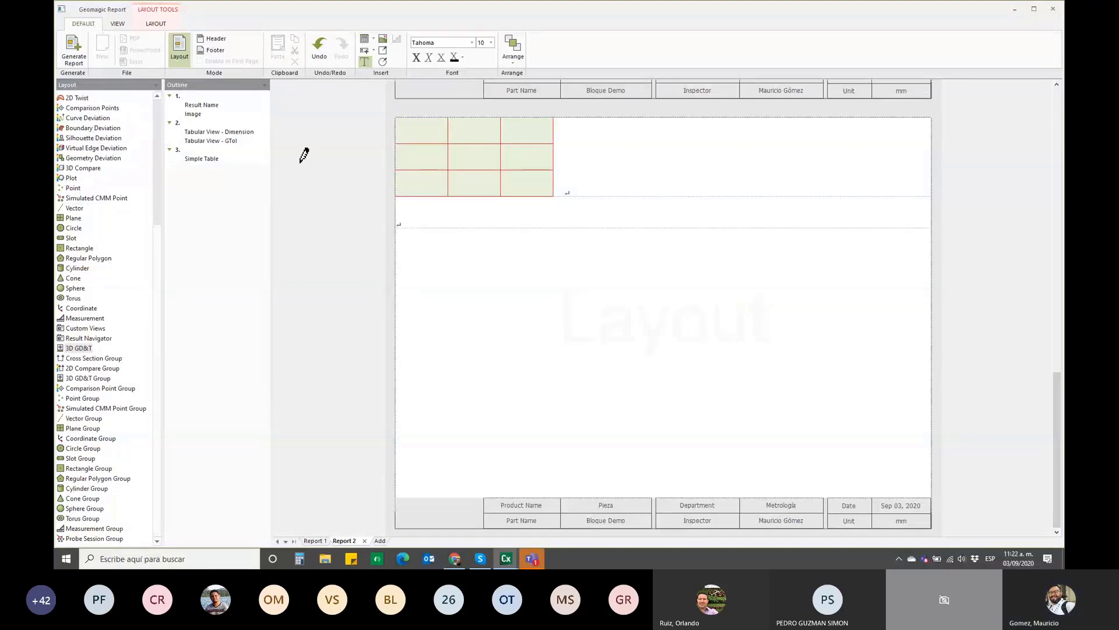
left_click_drag(417, 209, 579, 227)
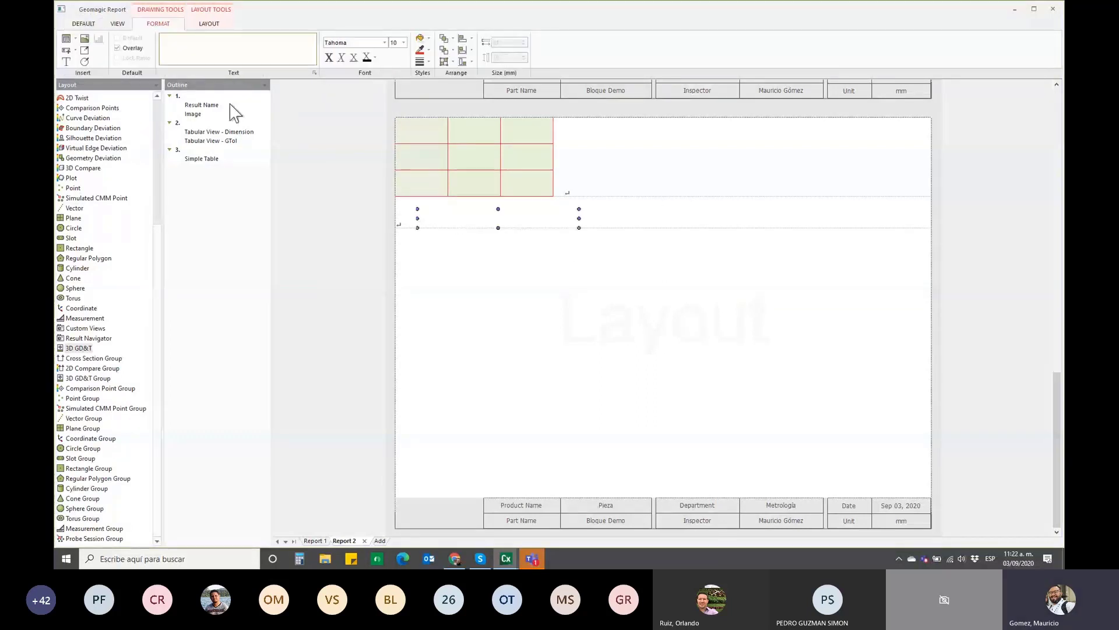
left_click(237, 46)
- Enter 'Demostración de edición de informes' in the text box
type("Demo")
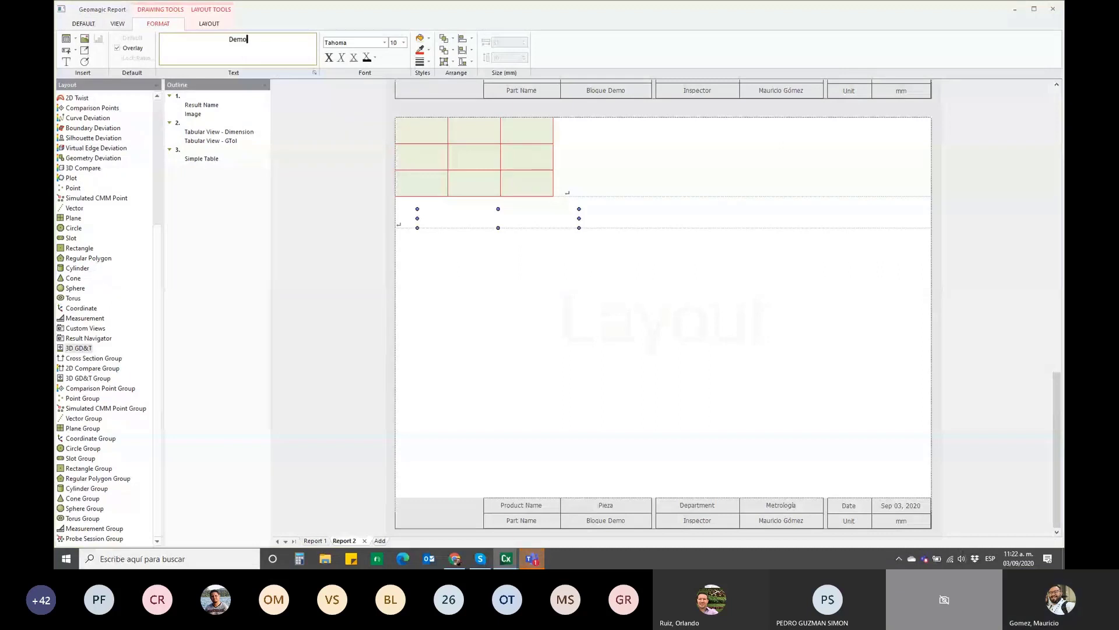
type("stración ")
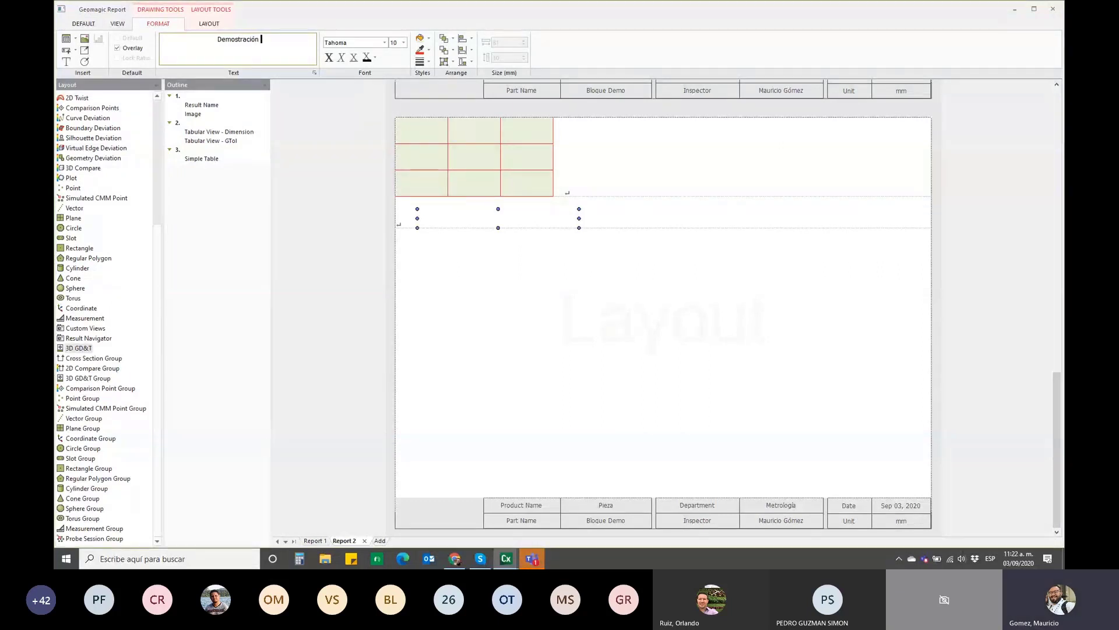
type("de edic")
type("ión de informe")
type("s")
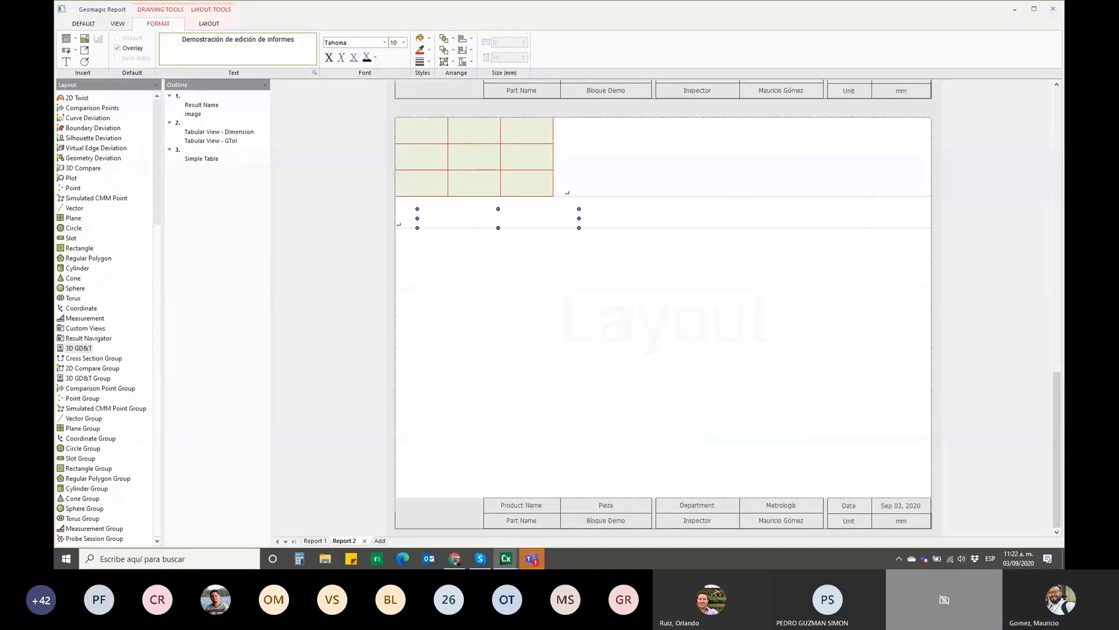
key("Return")
left_click(490, 200)
- Insert an empty line above the demonstration text
scroll(527, 224, "up", 5)
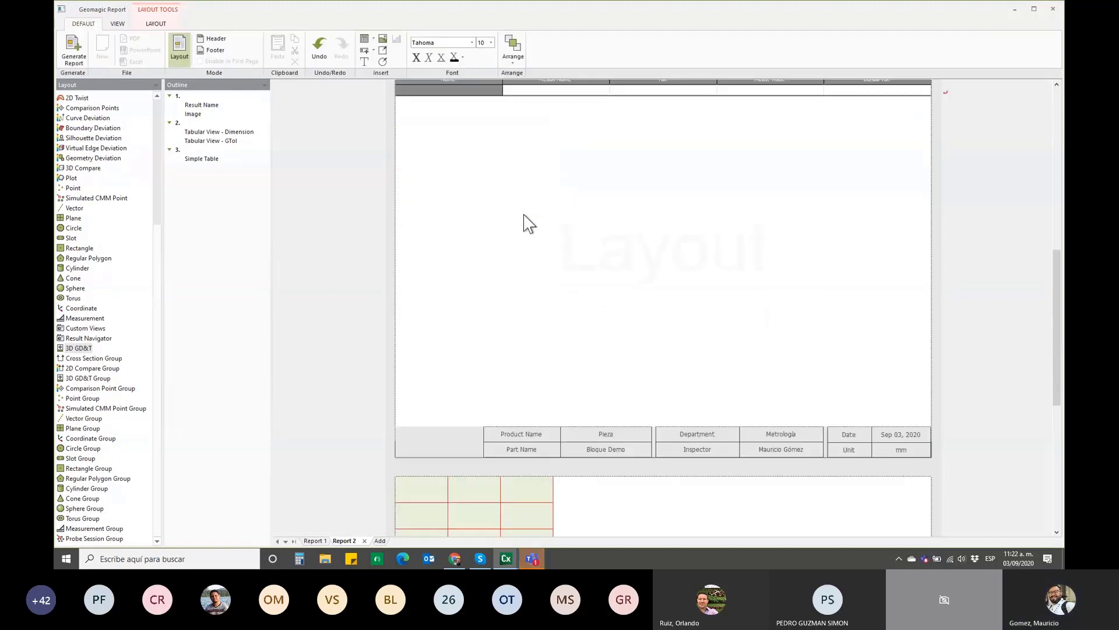
scroll(542, 207, "down", 5)
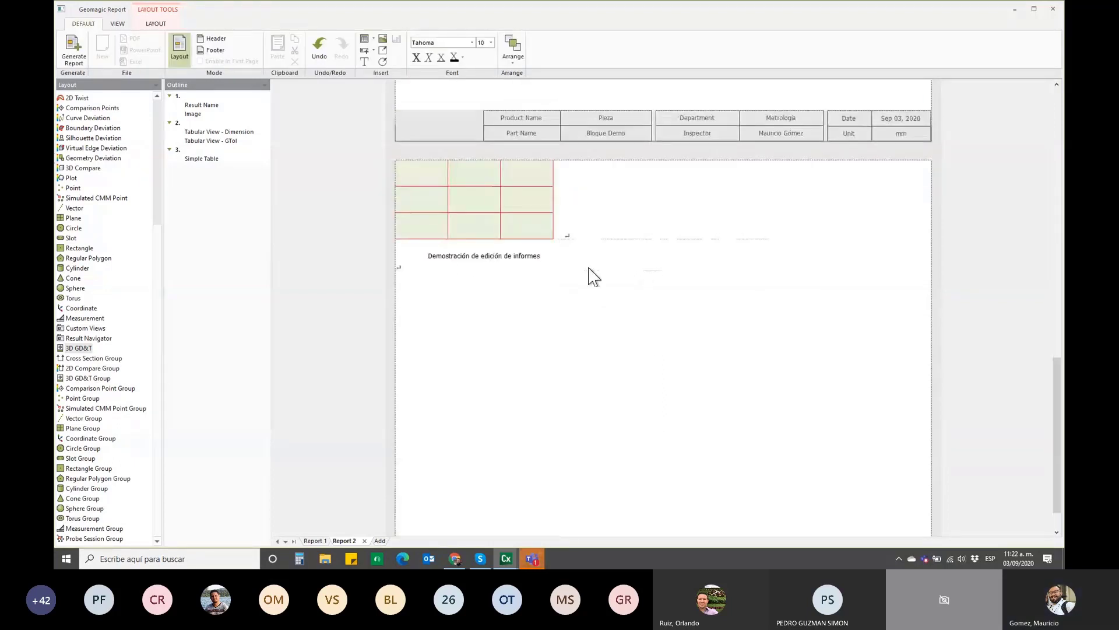
key("Return")
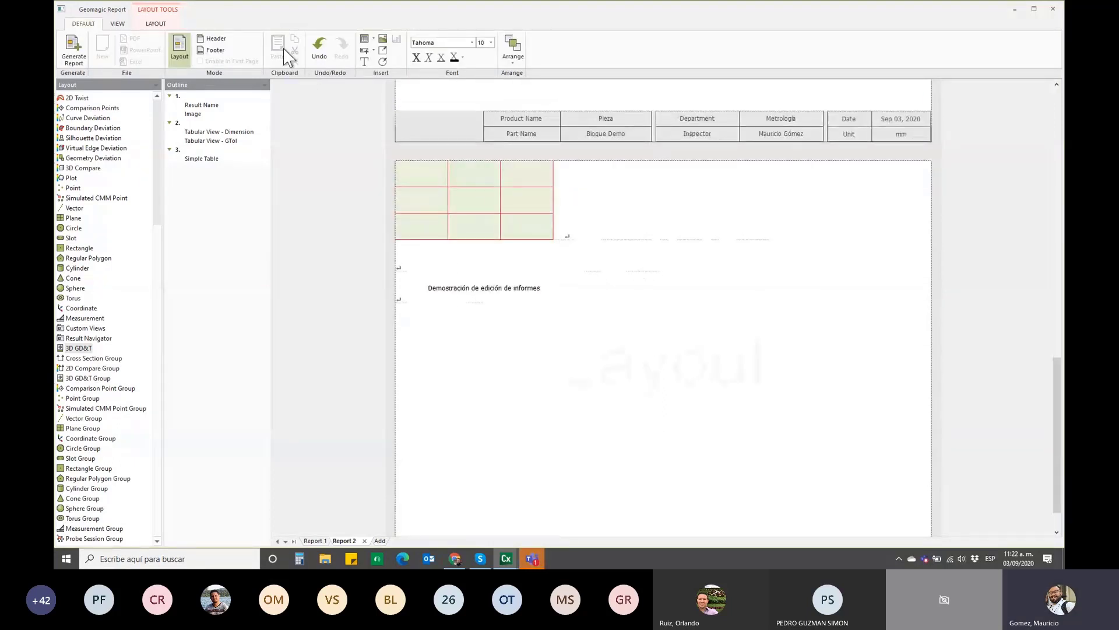
left_click(156, 23)
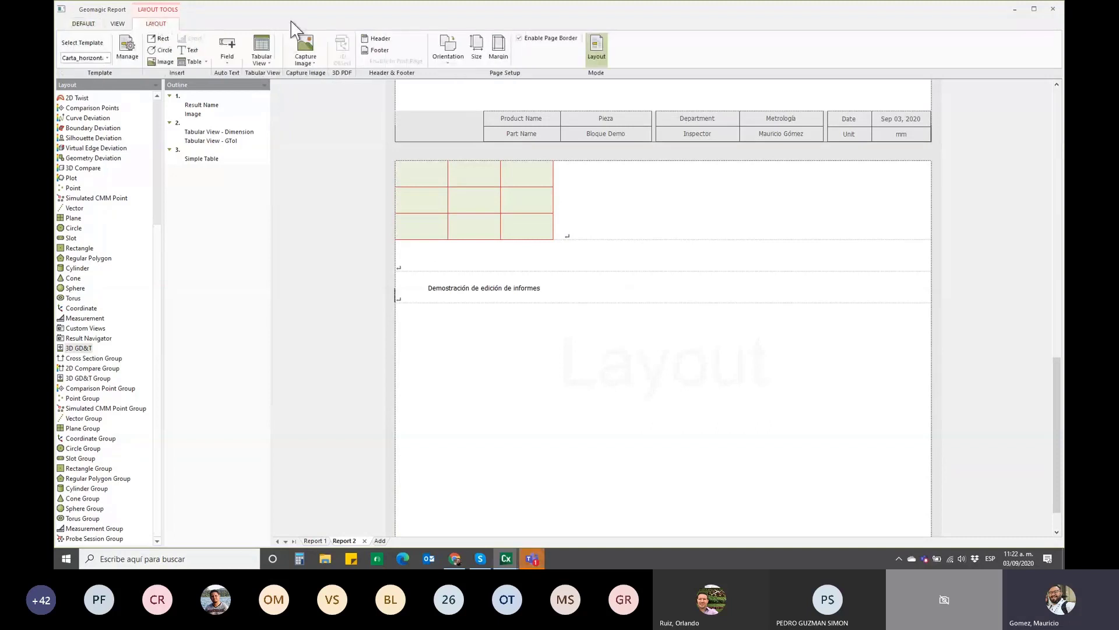
- Insert a Custom Viewpoint captured image below the text, shrunk to about half width
left_click(306, 52)
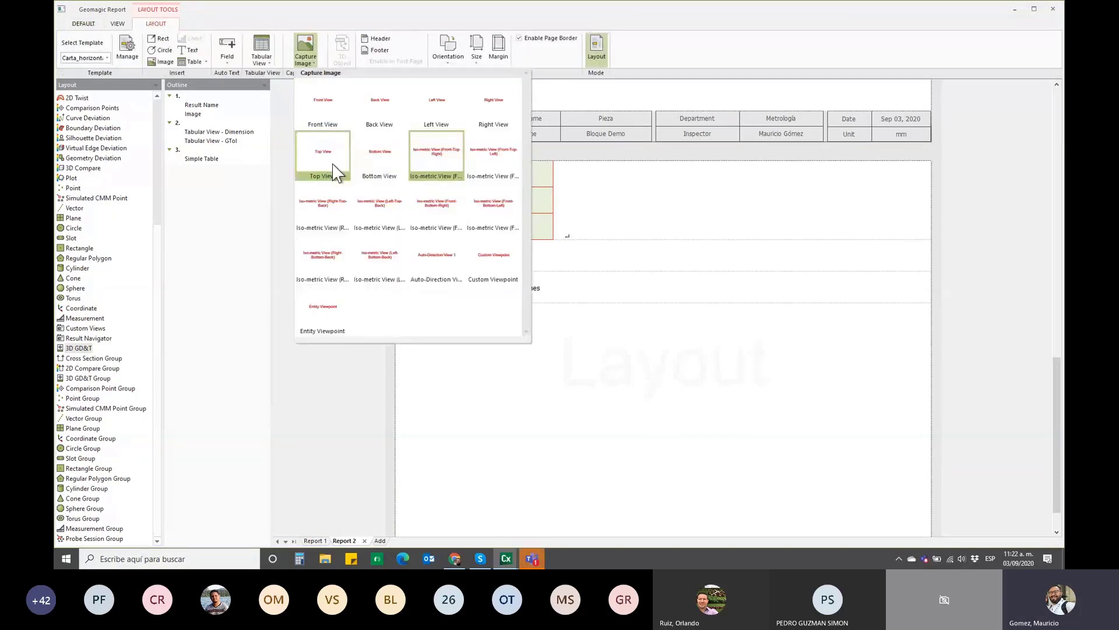
left_click(505, 267)
scroll(717, 475, "down", 3)
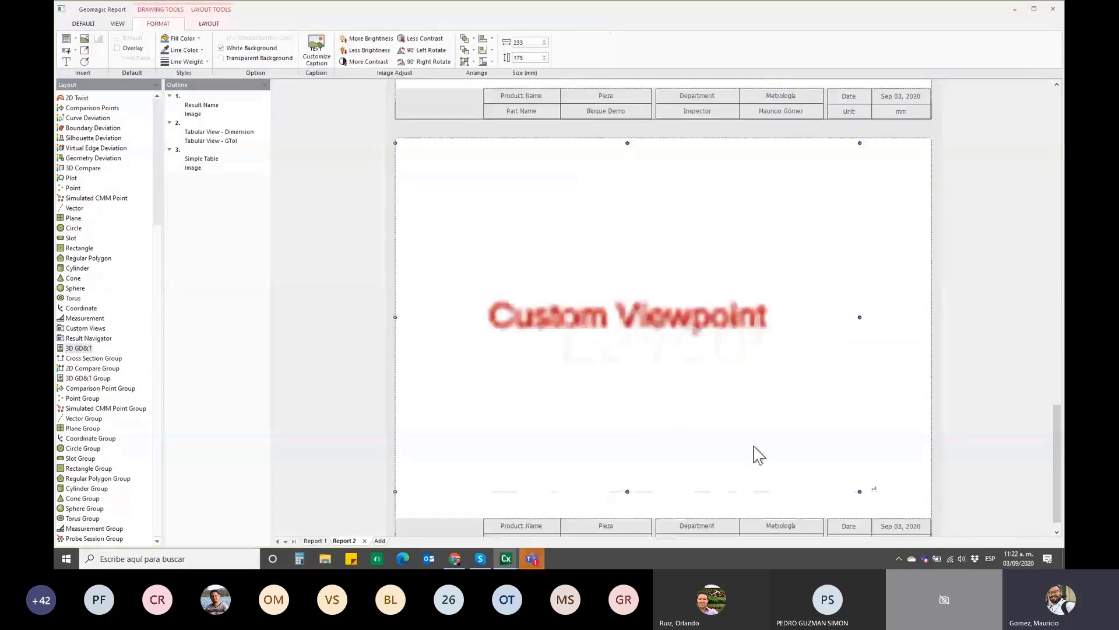
left_click_drag(657, 319, 644, 321)
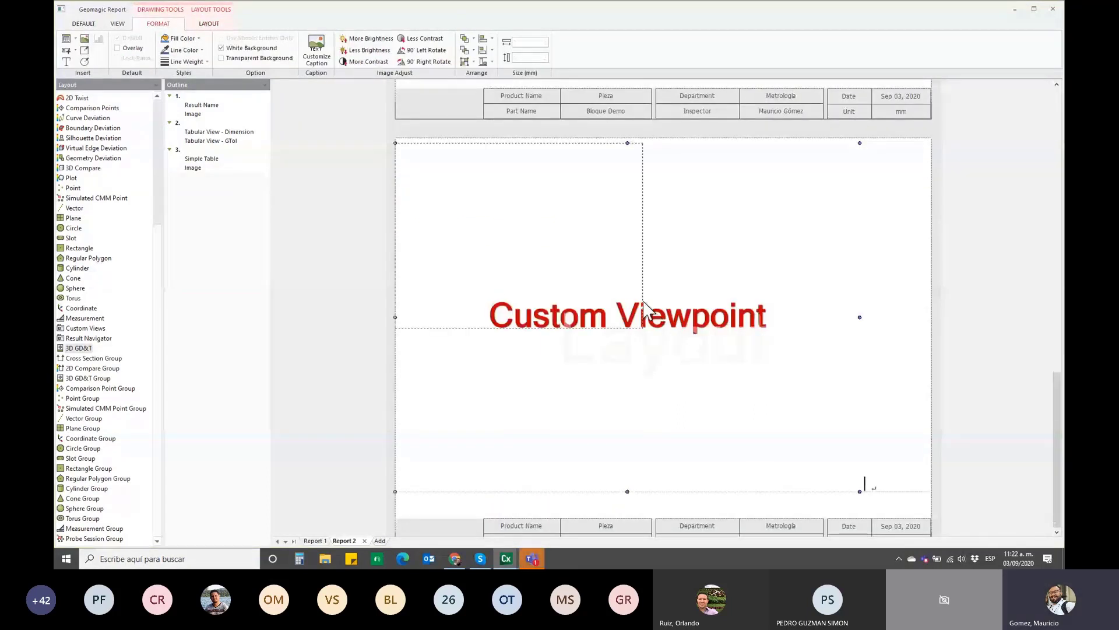
scroll(689, 335, "up", 1)
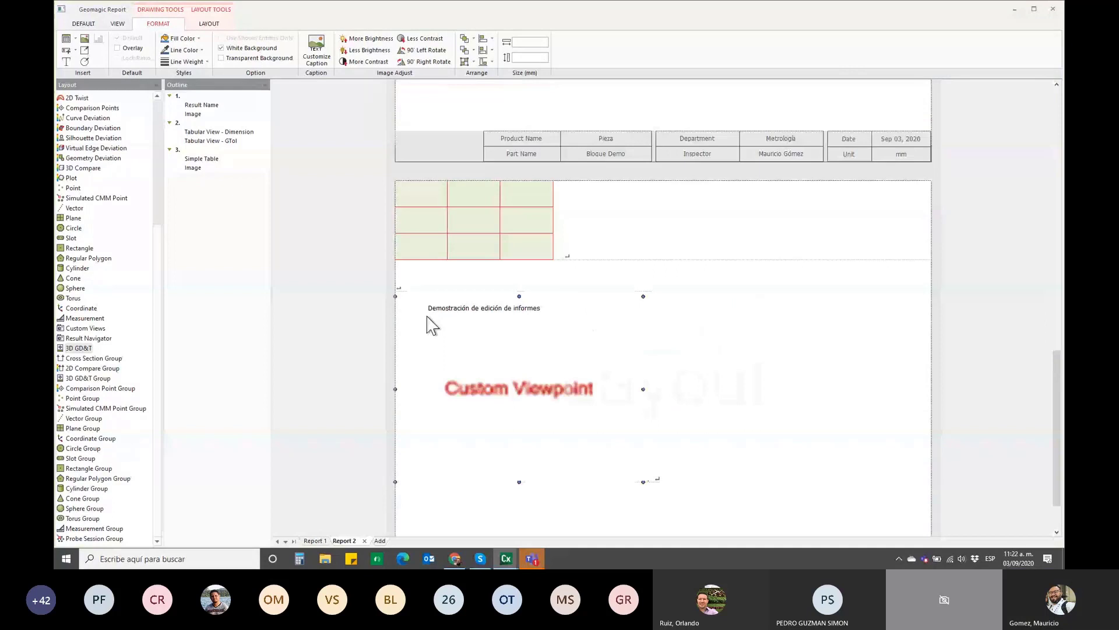
left_click(321, 238)
left_click(478, 204)
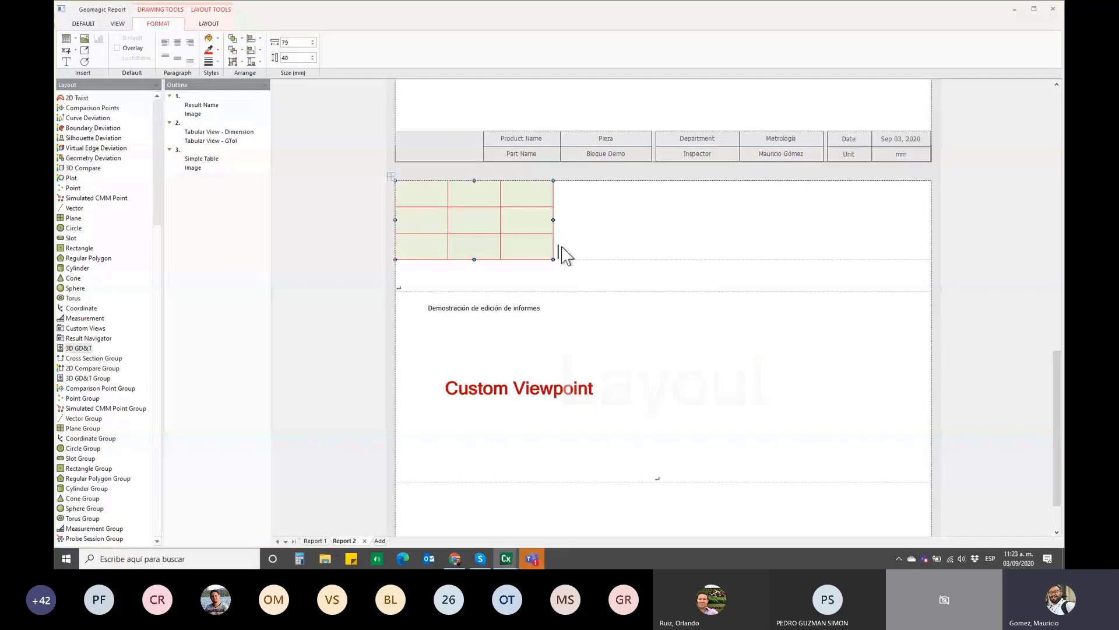
left_click(515, 217)
- Select the small table's centre cell and show the Field list's custom field values
left_click(471, 220)
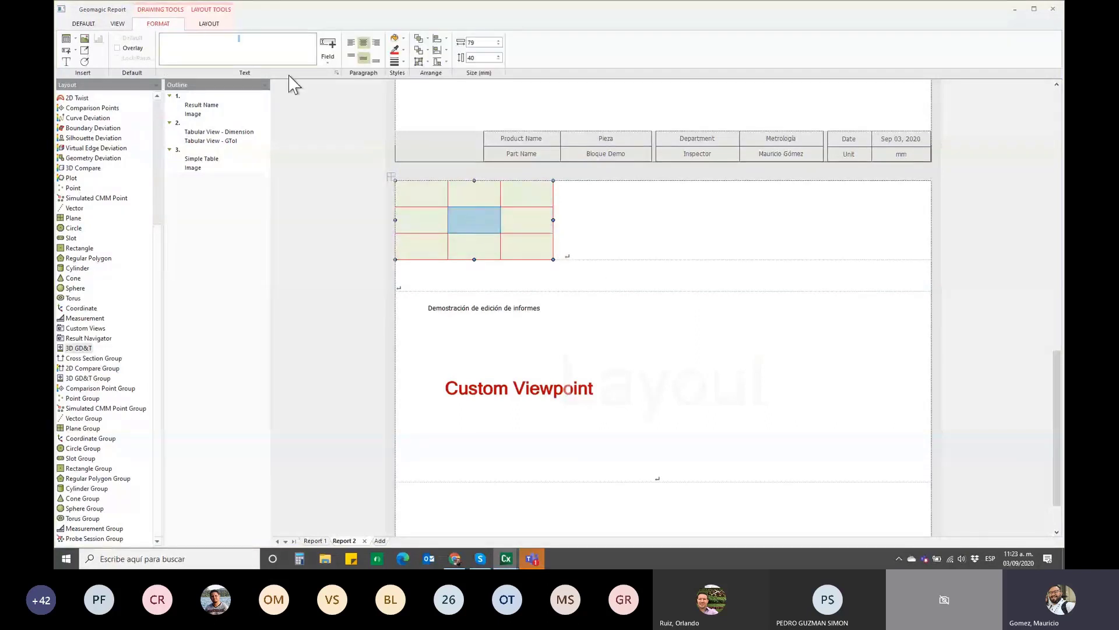
left_click(330, 63)
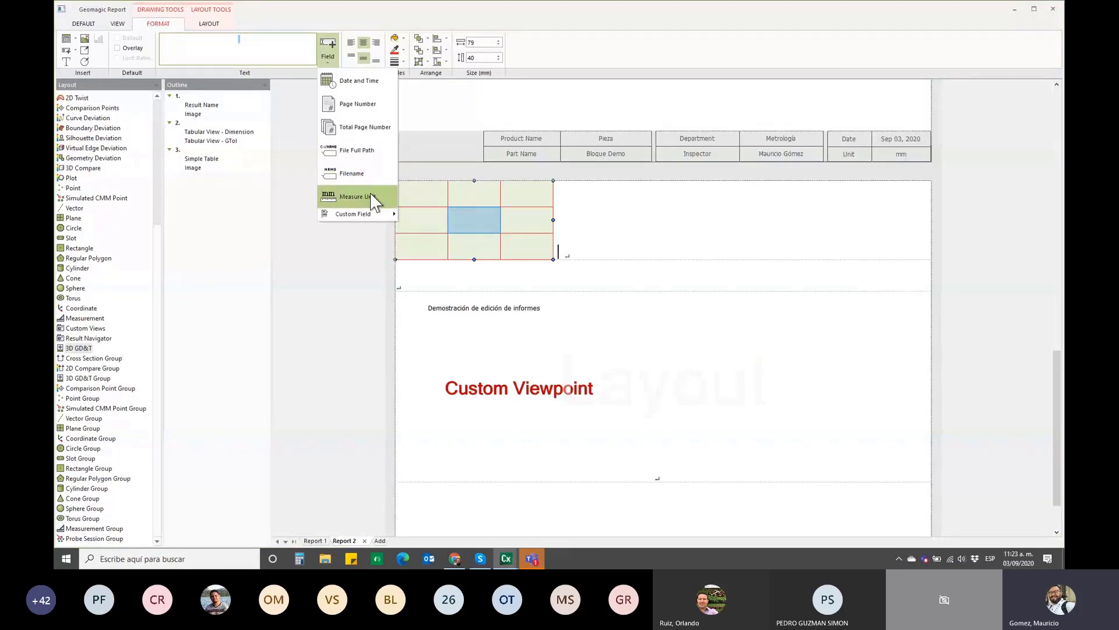
mouse_move(353, 214)
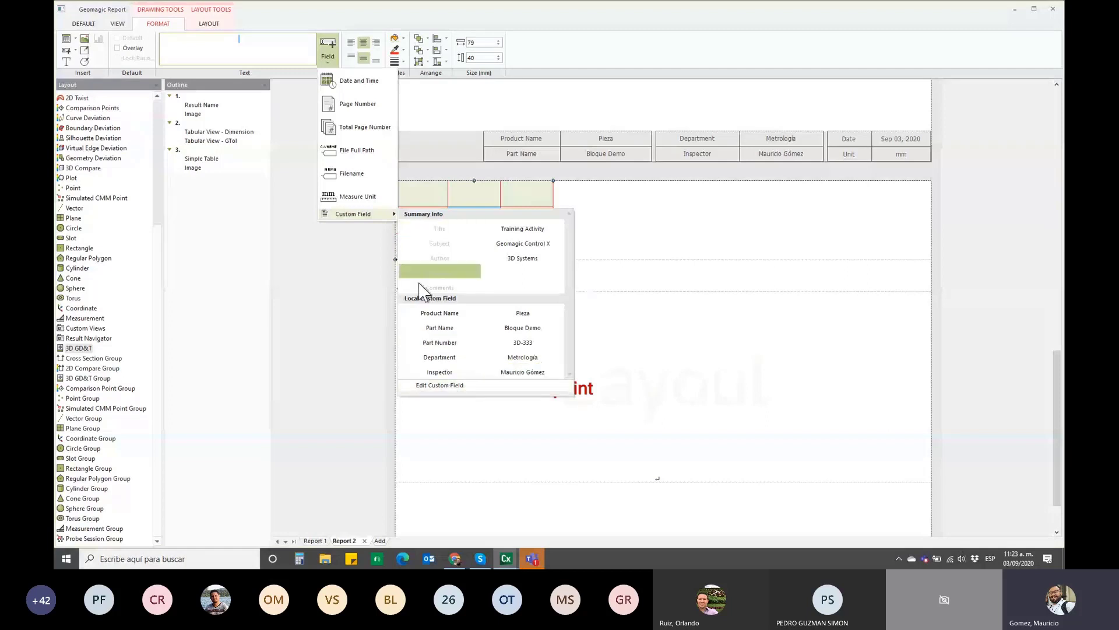
- In Edit Custom Field, add a local field named Temperatura with value 22
left_click(465, 387)
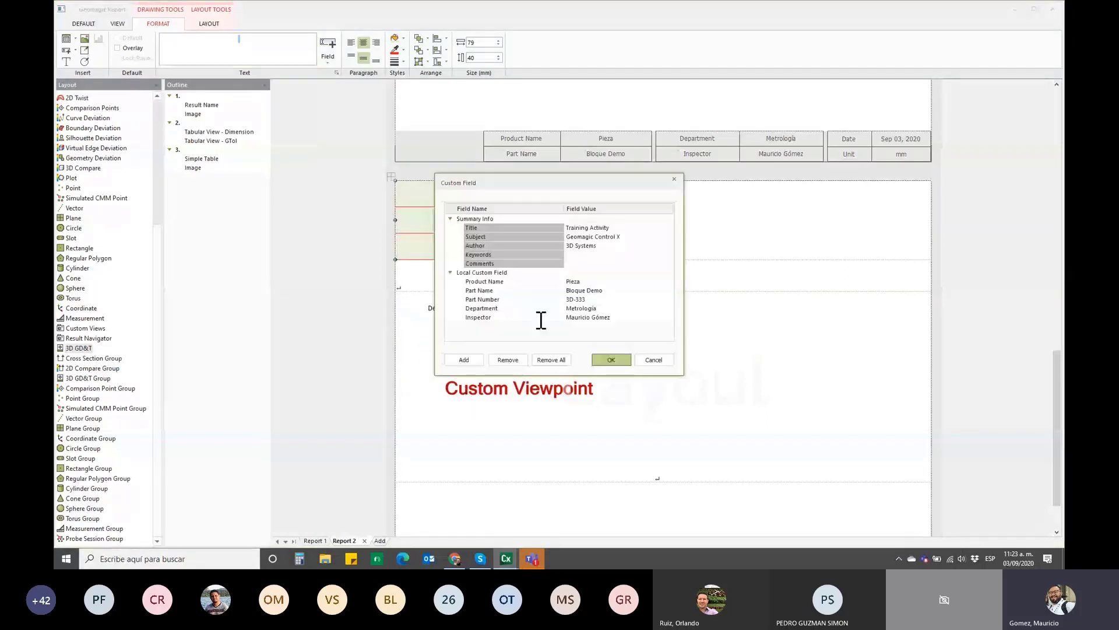
left_click(472, 363)
left_click(510, 327)
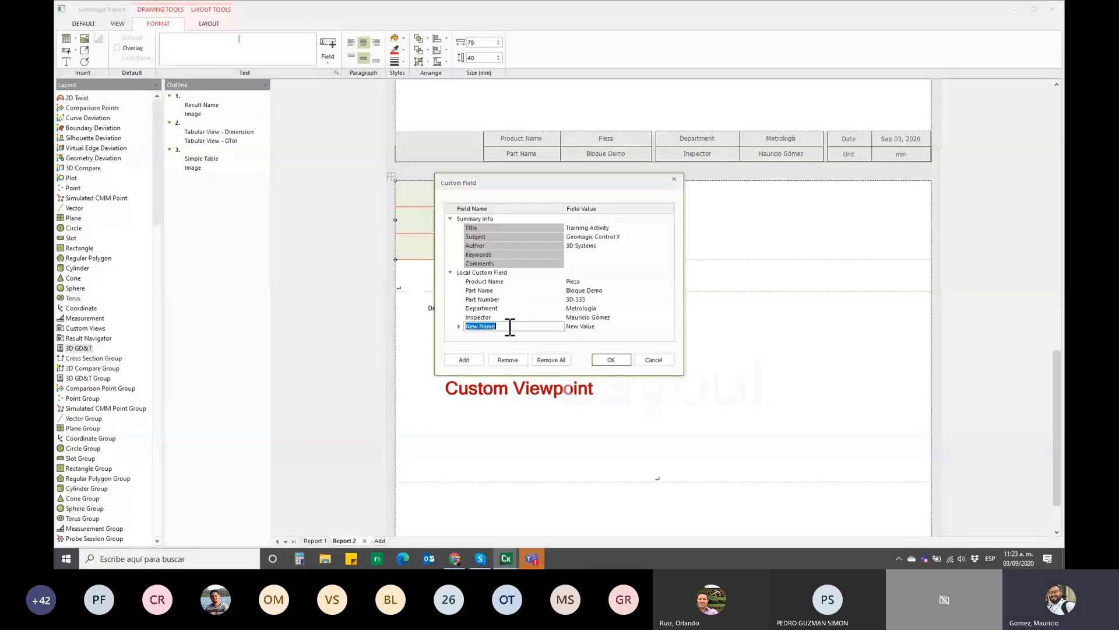
type("T")
type("emperat")
type("ura")
left_click(605, 327)
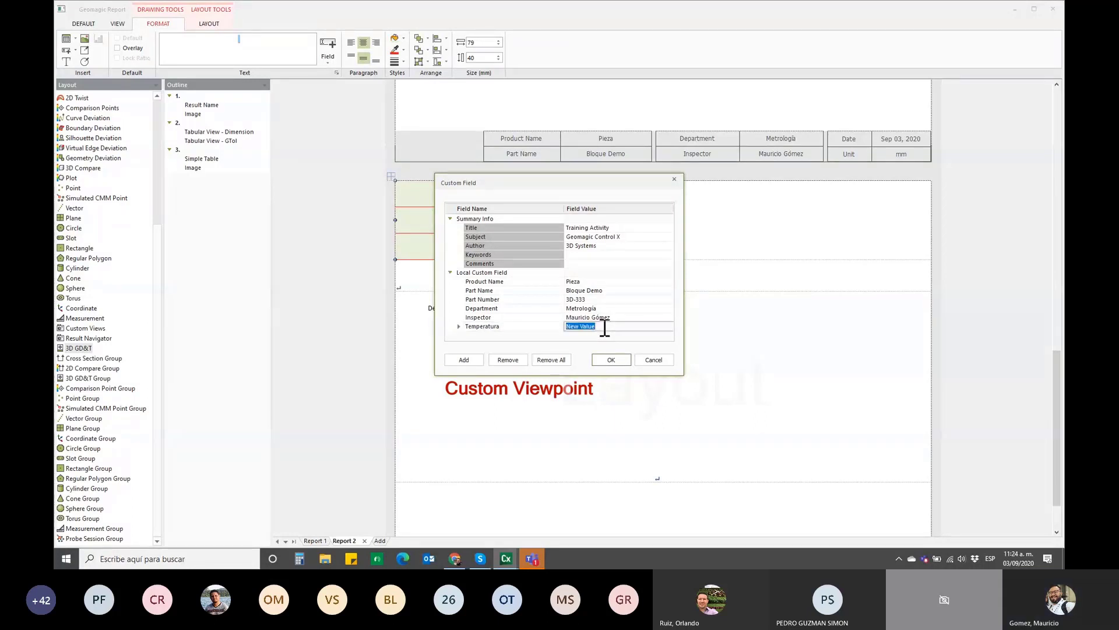
type("22")
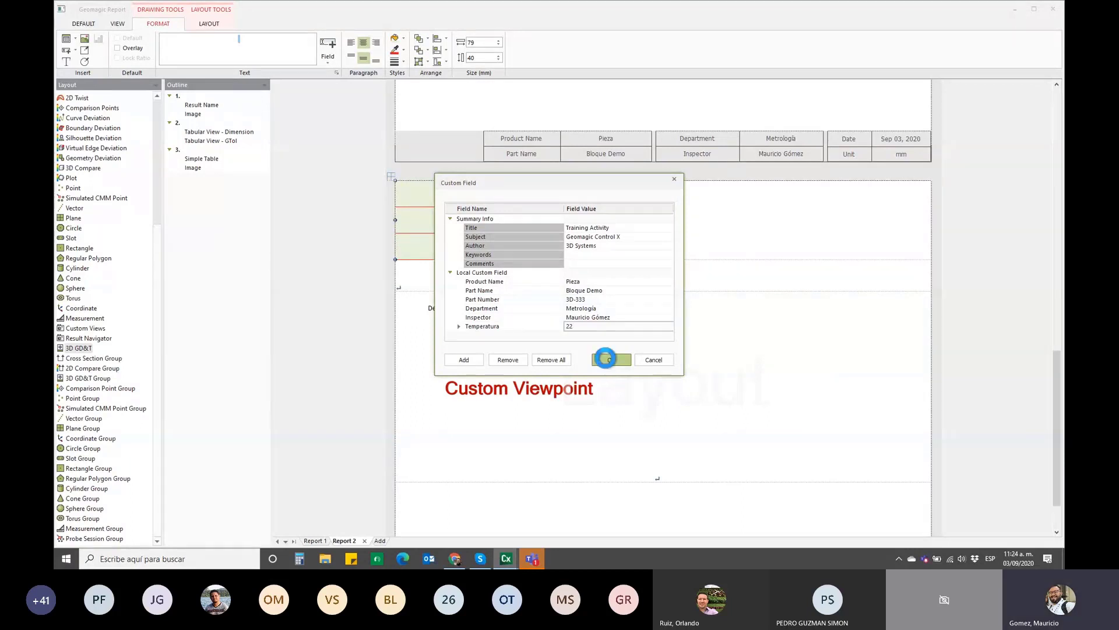
left_click(609, 365)
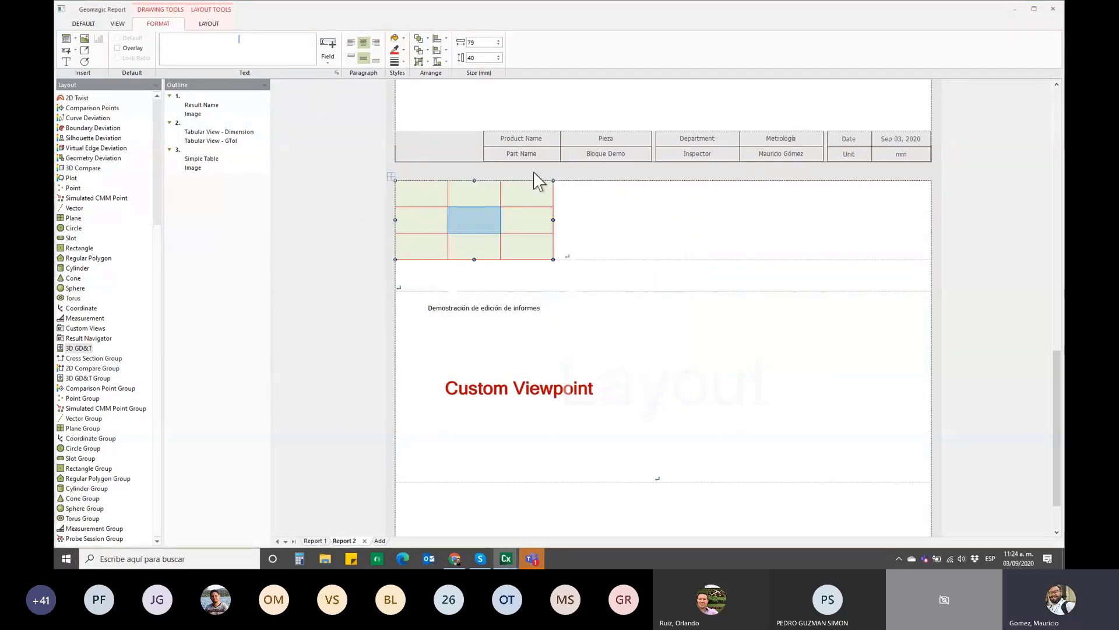
- Insert the Temperatura custom field into the table's centre cell
left_click(335, 62)
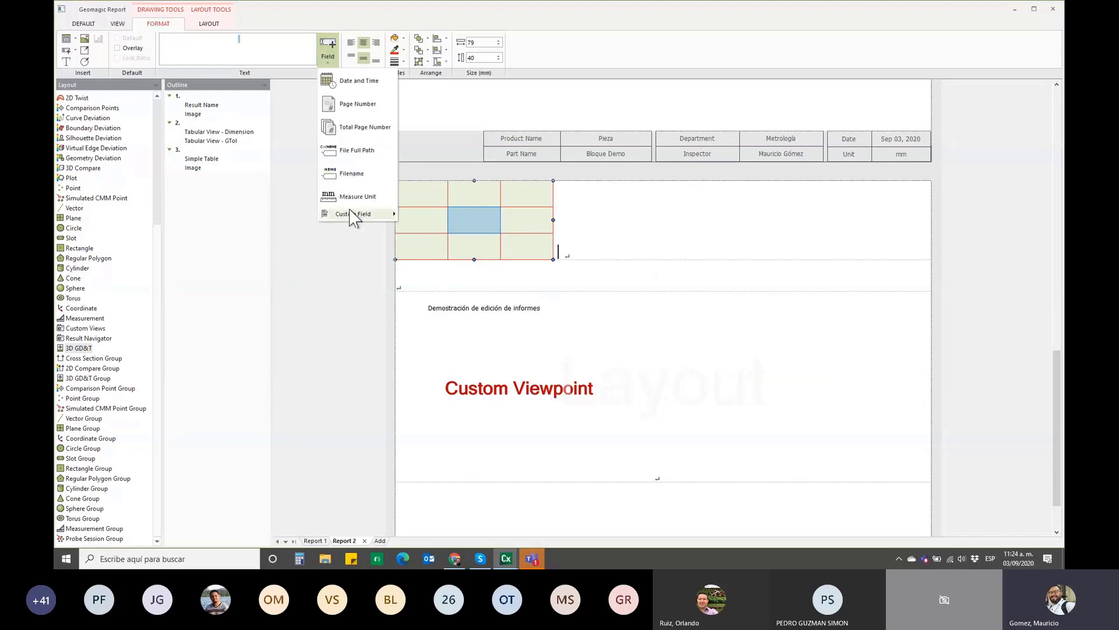
left_click(440, 387)
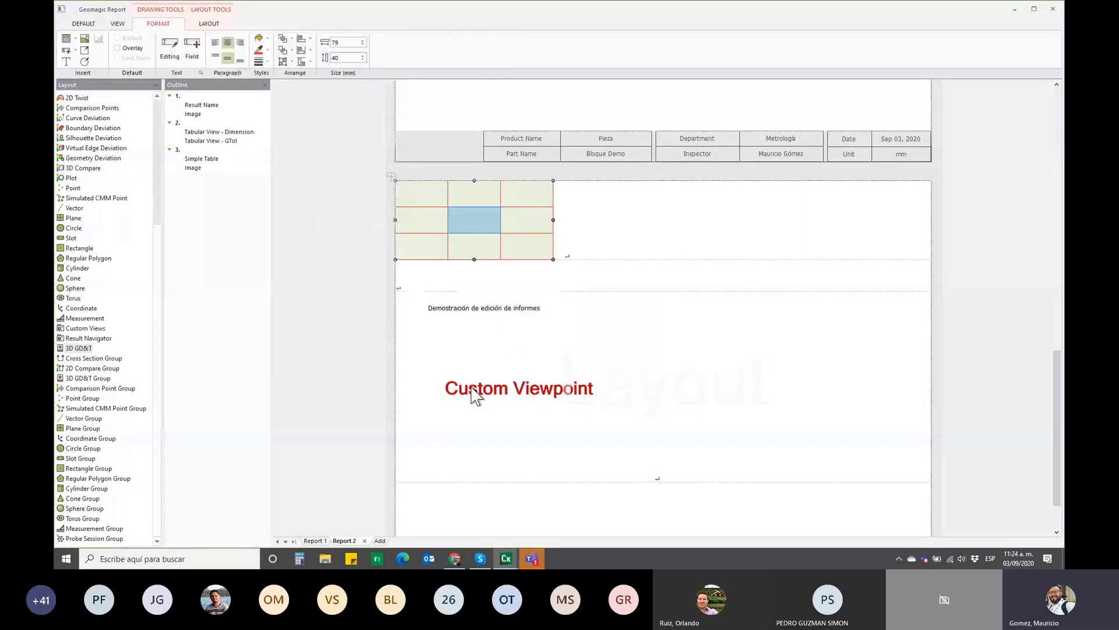
type("Temperatura")
left_click(525, 226)
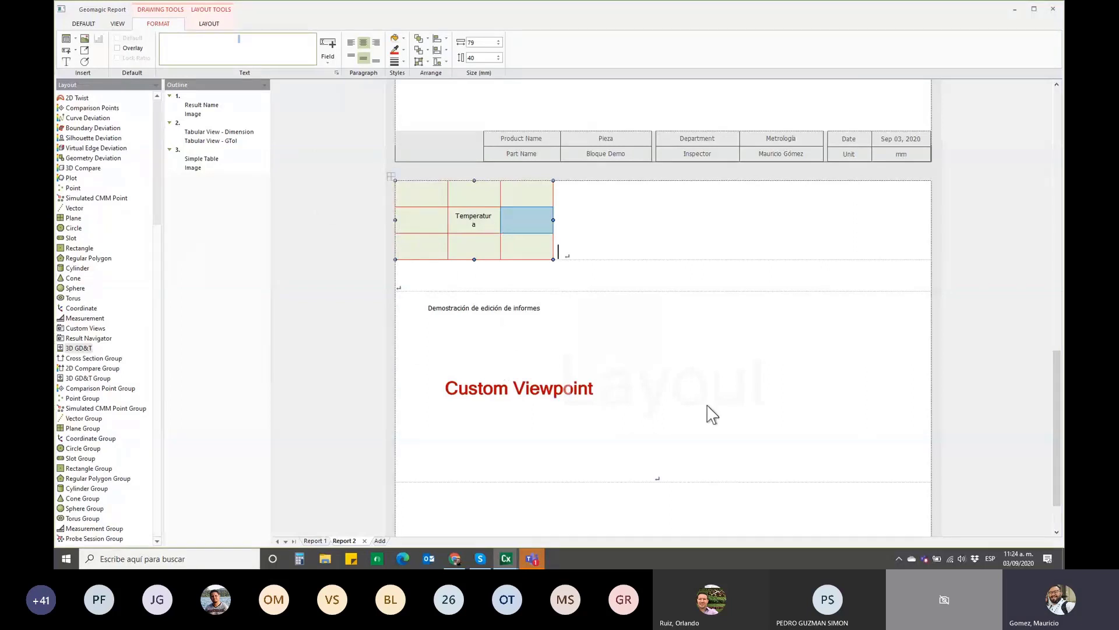
left_click(956, 403)
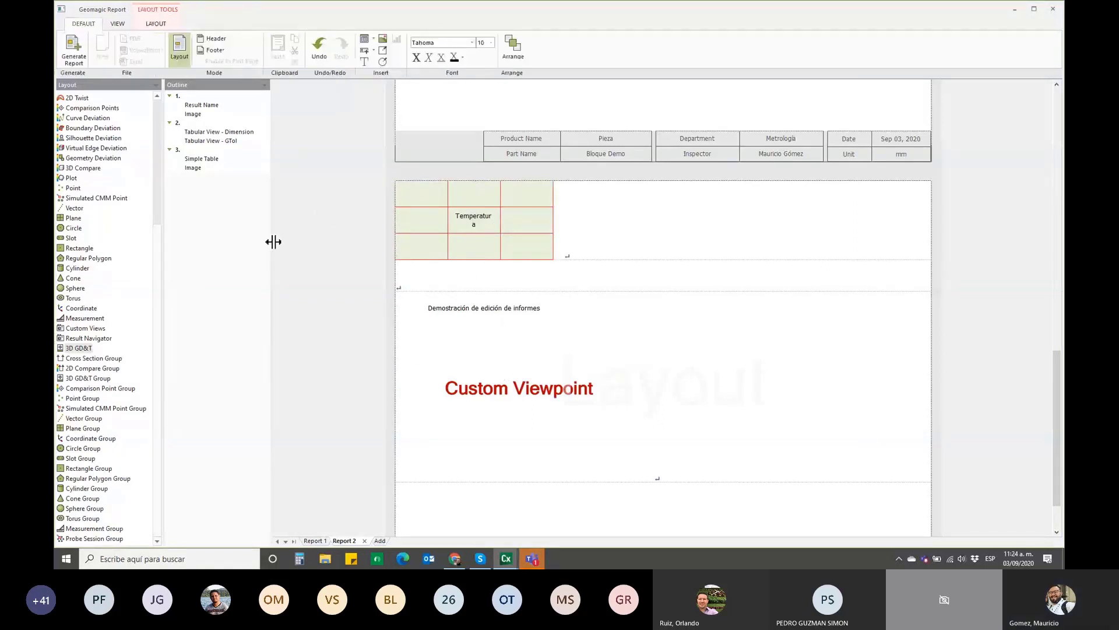
- Exit layout mode to return to Report 2's normal view
left_click(118, 24)
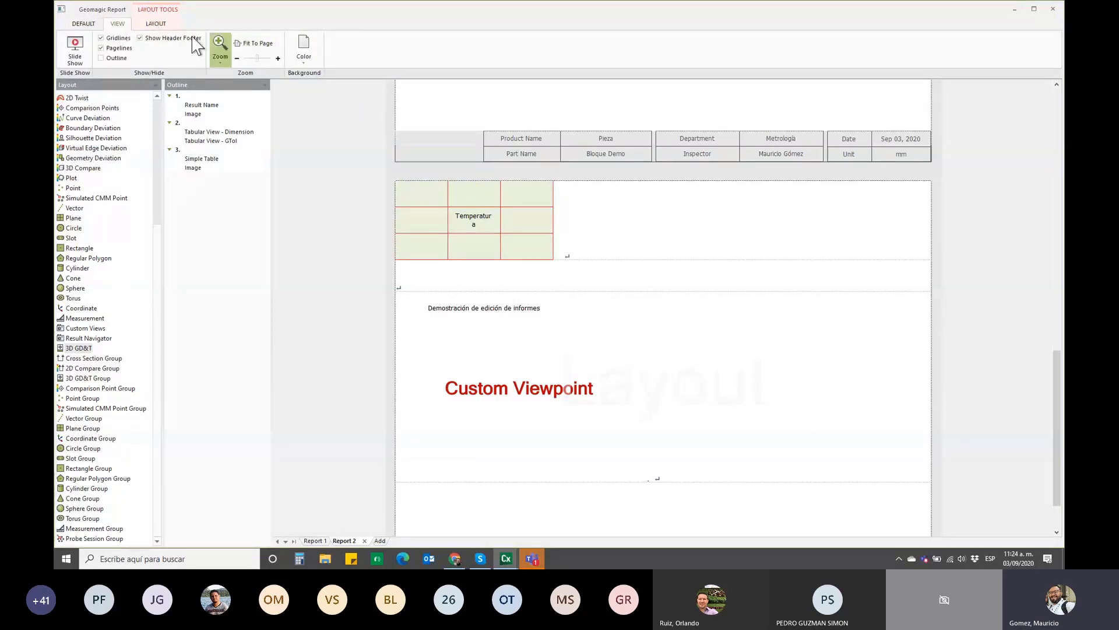
left_click(74, 23)
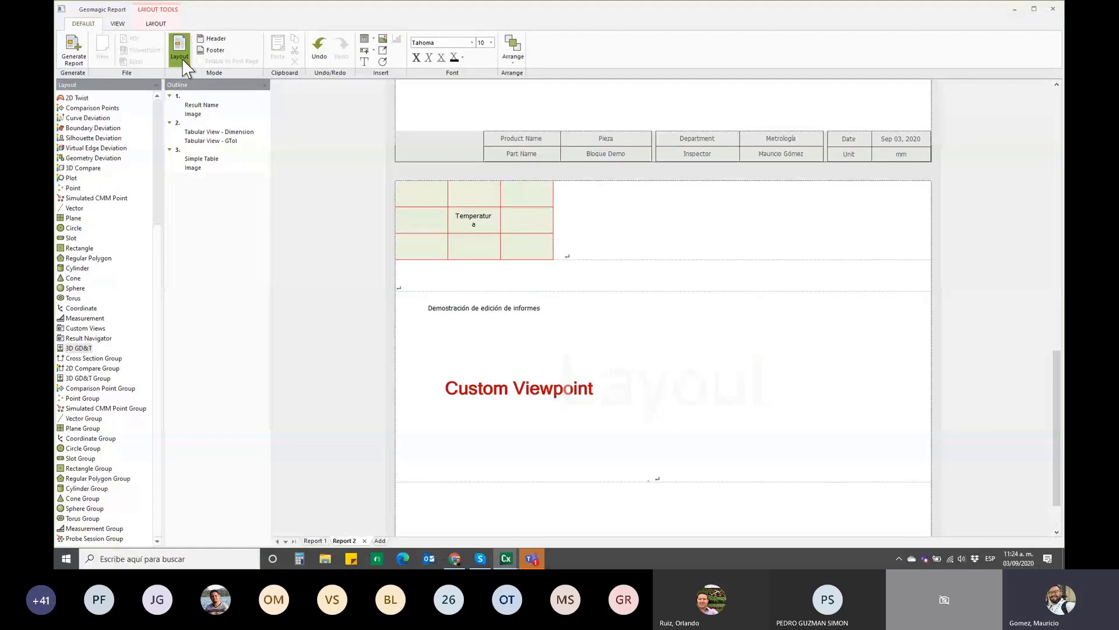
left_click(183, 59)
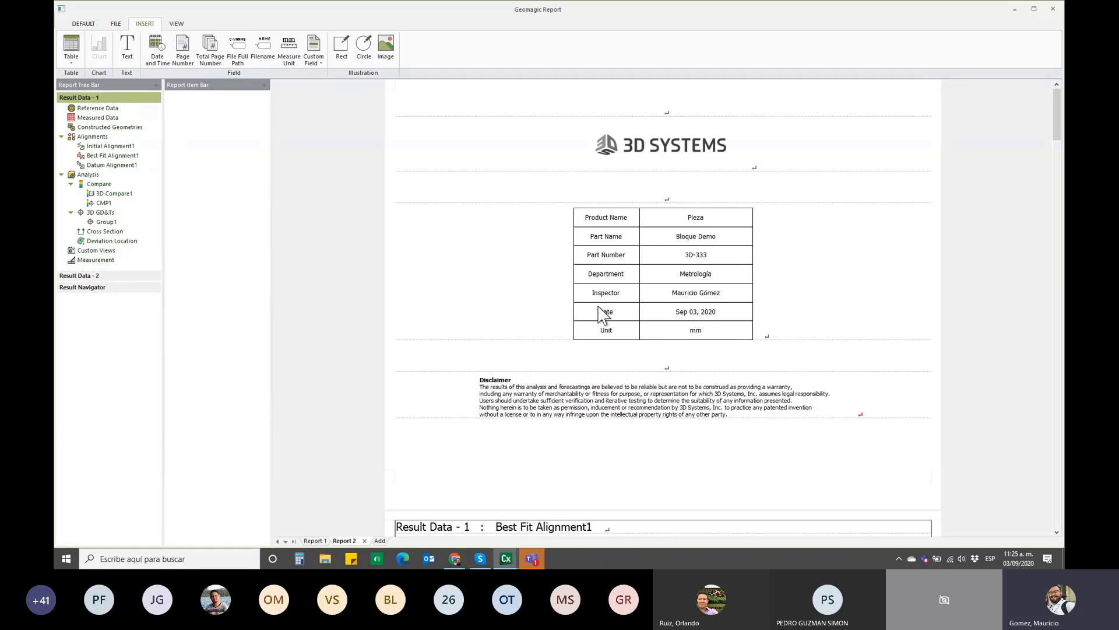
mouse_move(505, 559)
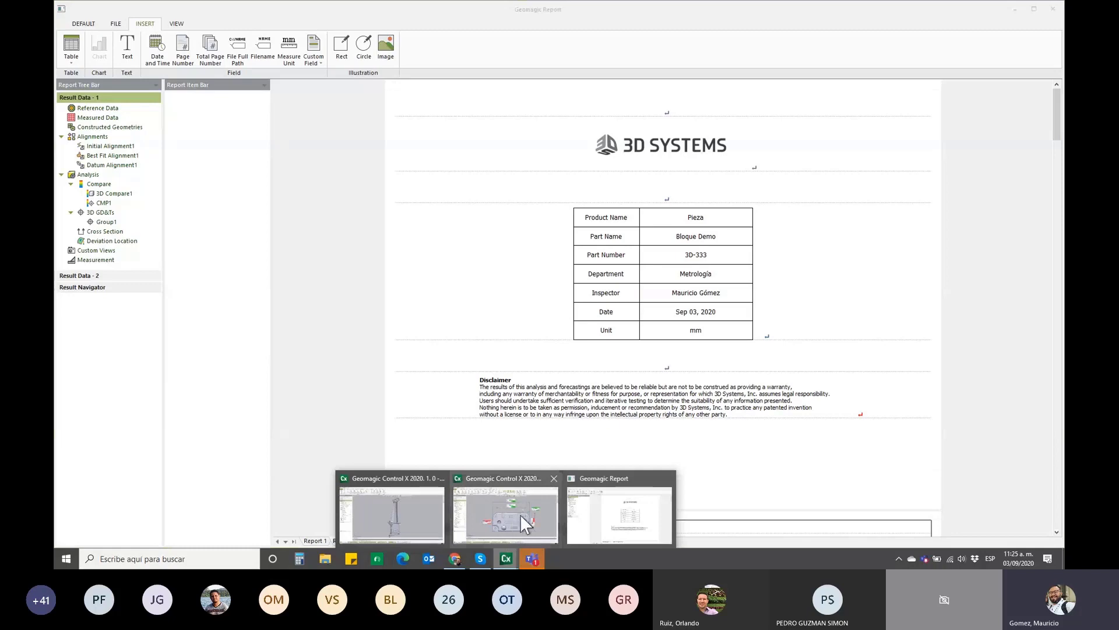
- Start a new report in Control X using the Carta_horizontal template
left_click(520, 515)
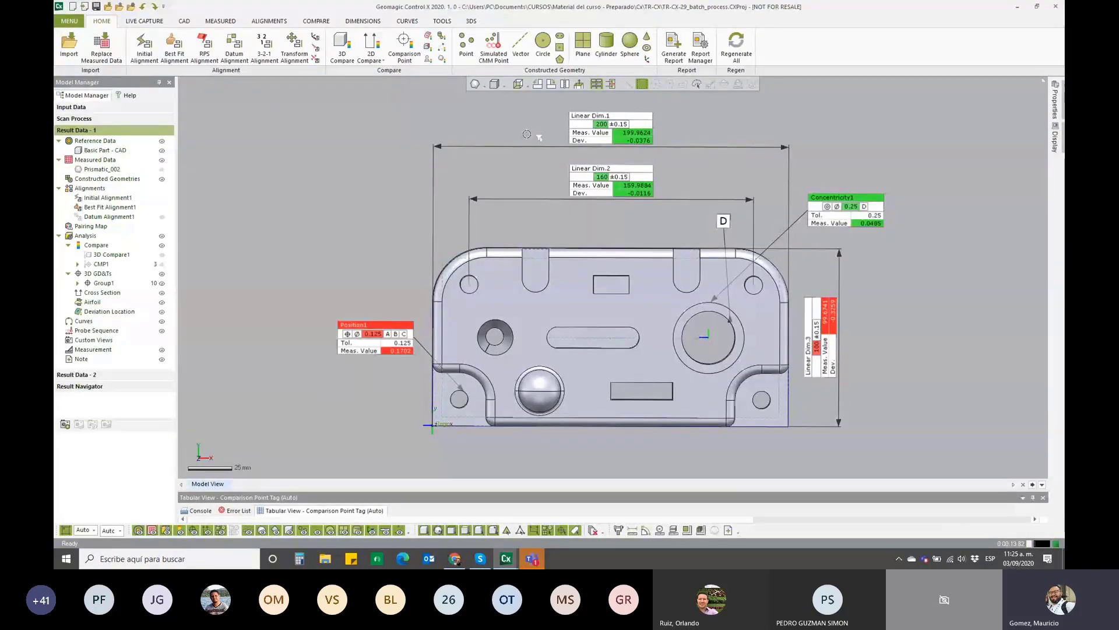
left_click(671, 50)
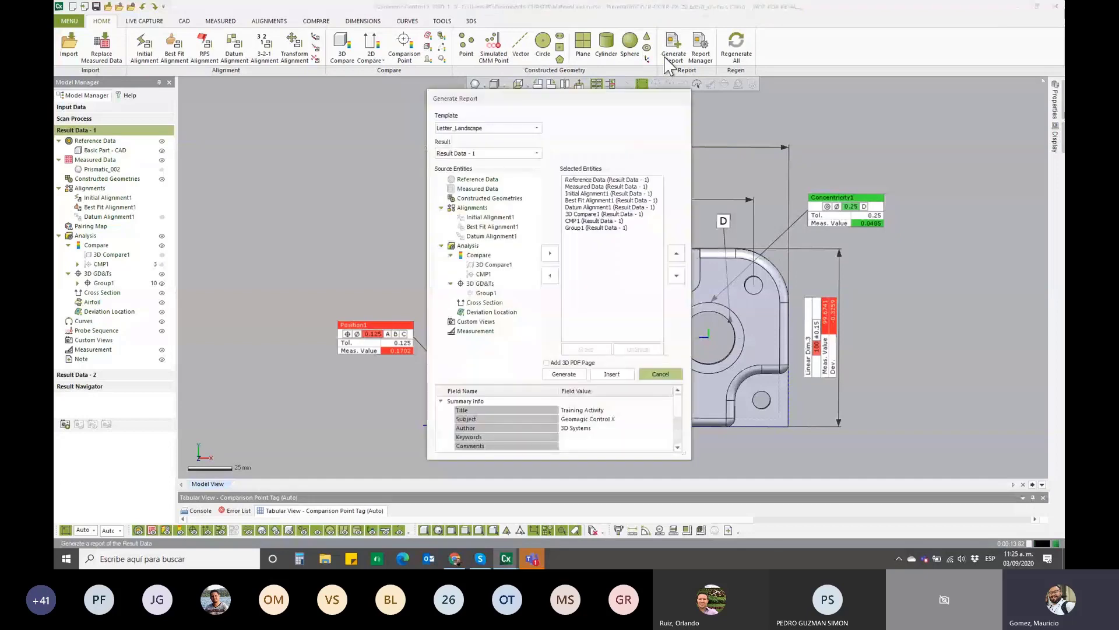
left_click(536, 128)
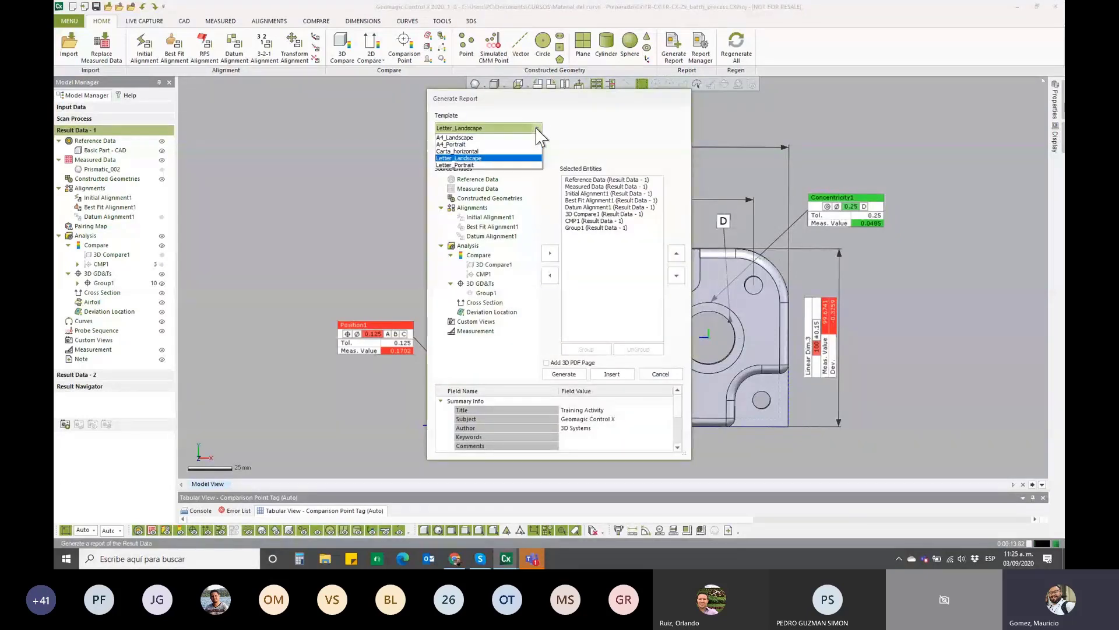
left_click(523, 151)
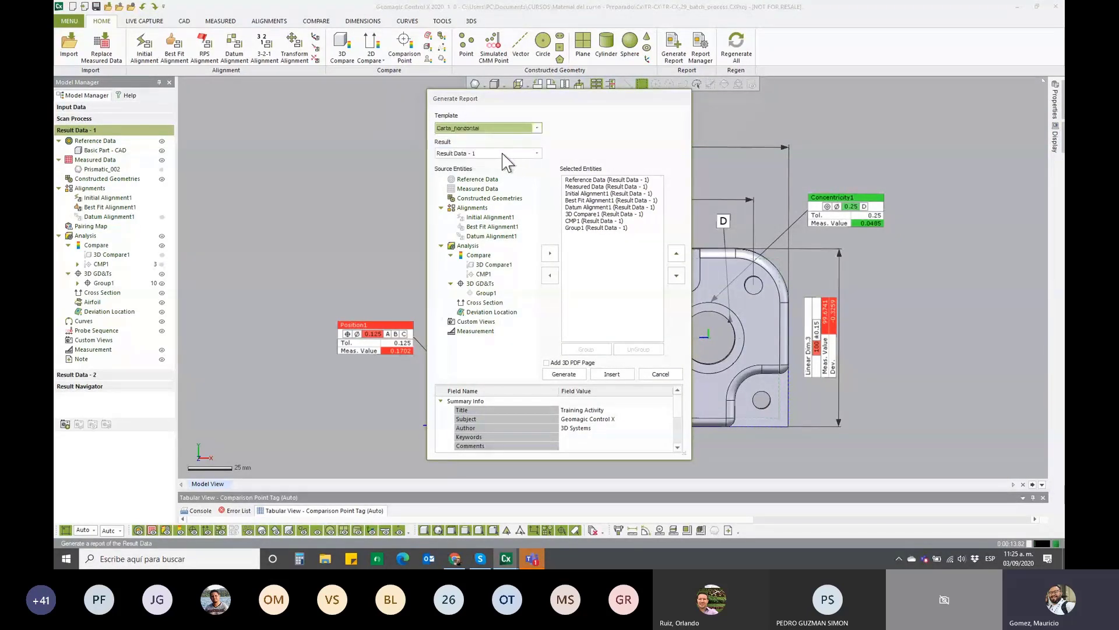
- Remove Reference Data through Datum Alignment1 from the report contents
left_click_drag(596, 220, 592, 182)
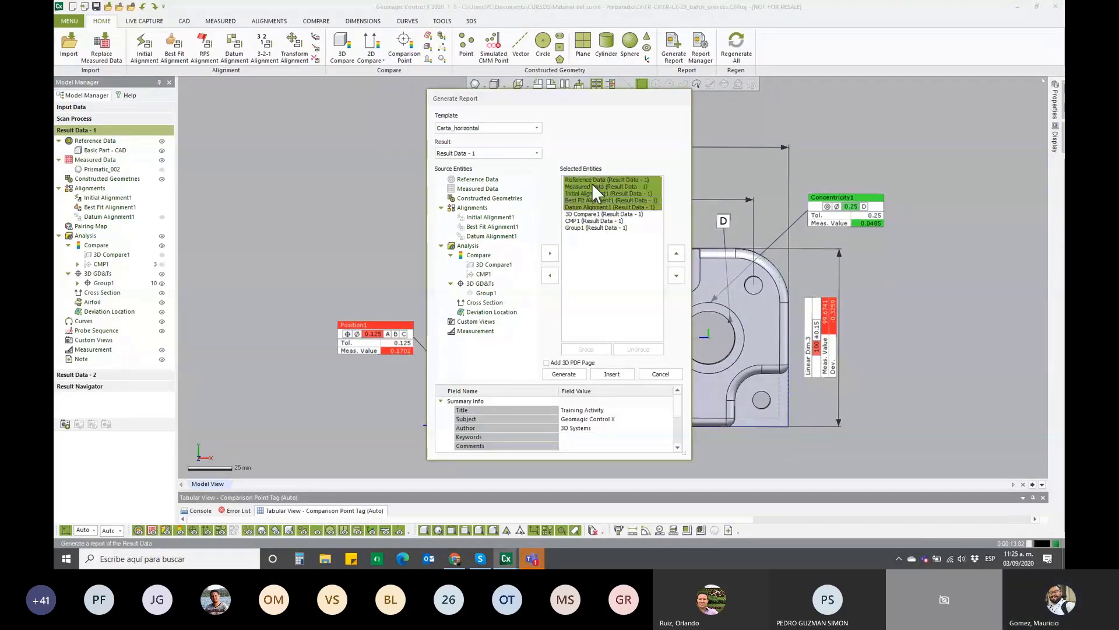
left_click(551, 275)
left_click_drag(588, 210, 591, 182)
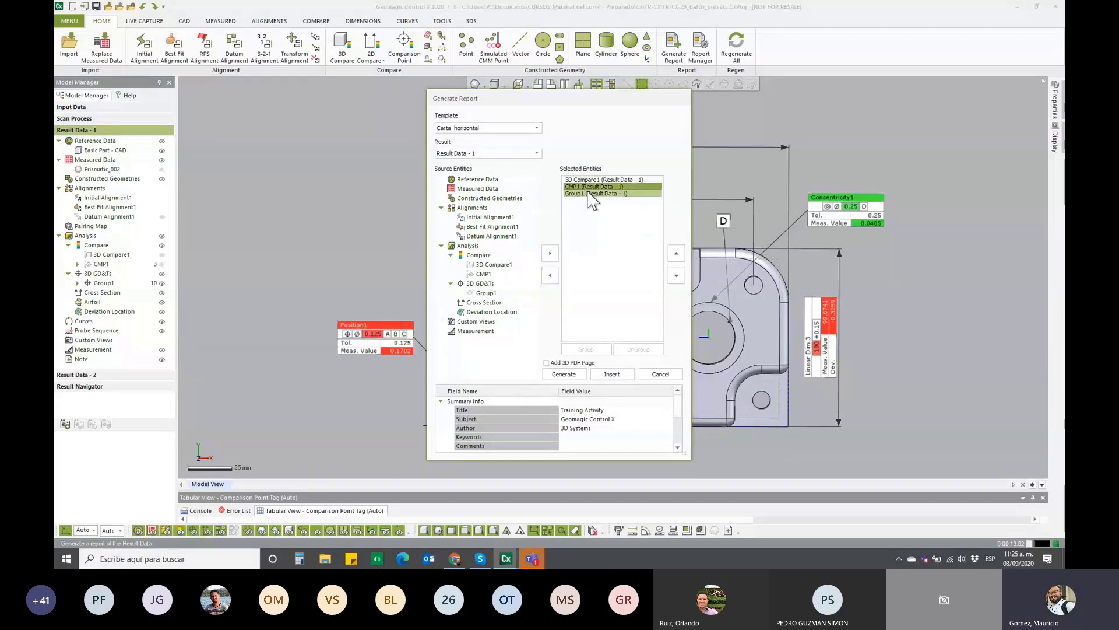
left_click(594, 228)
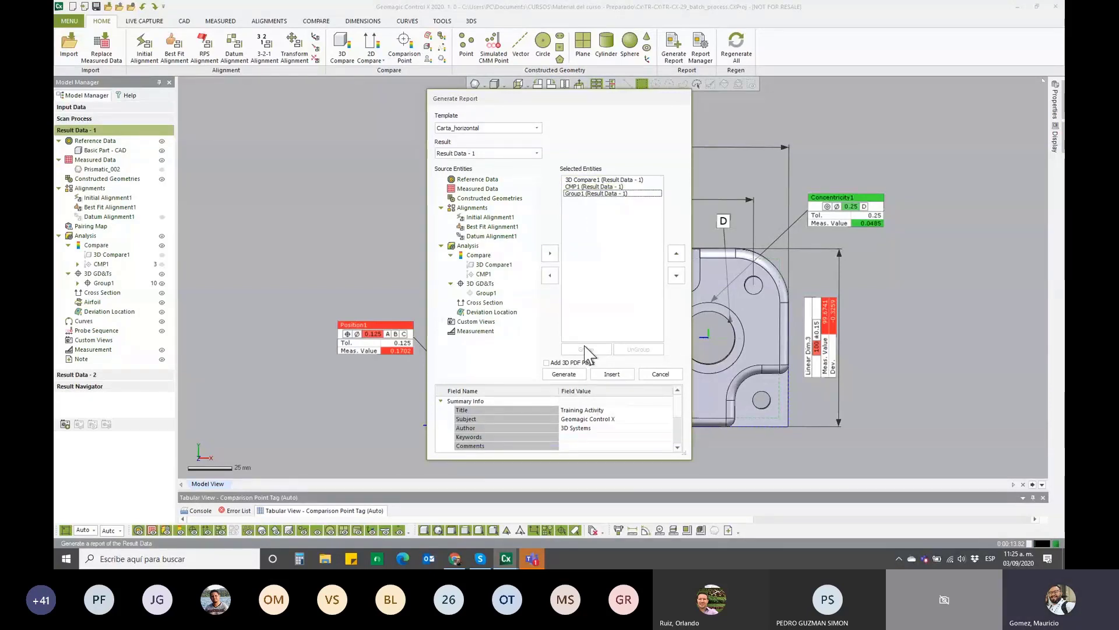
left_click_drag(679, 403, 677, 435)
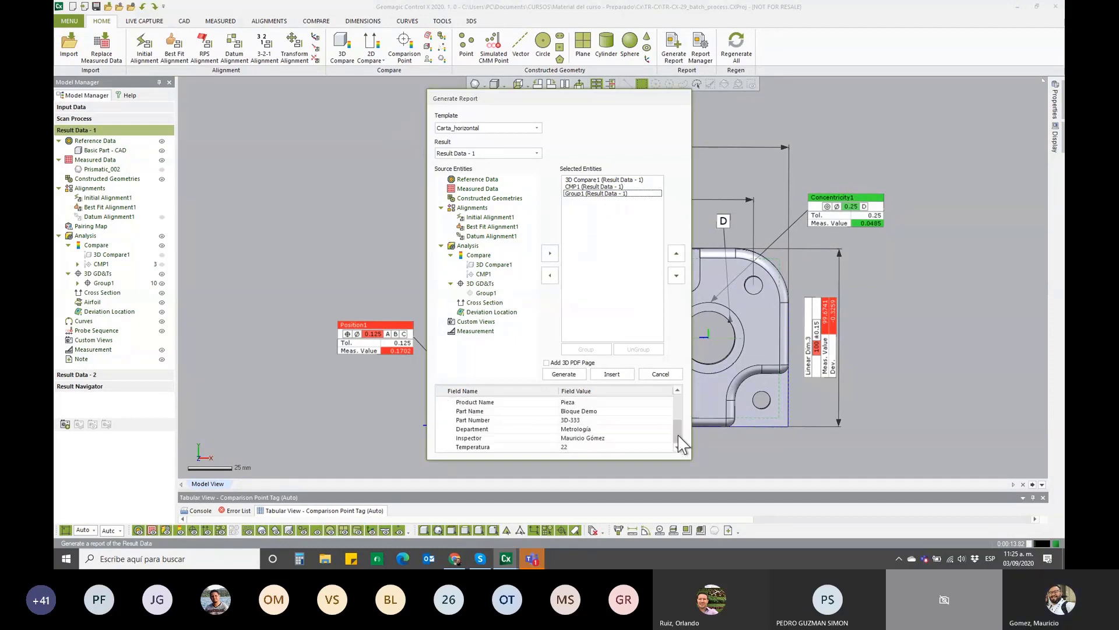
- Set the Temperatura value to 25 and generate the report
left_click(608, 447)
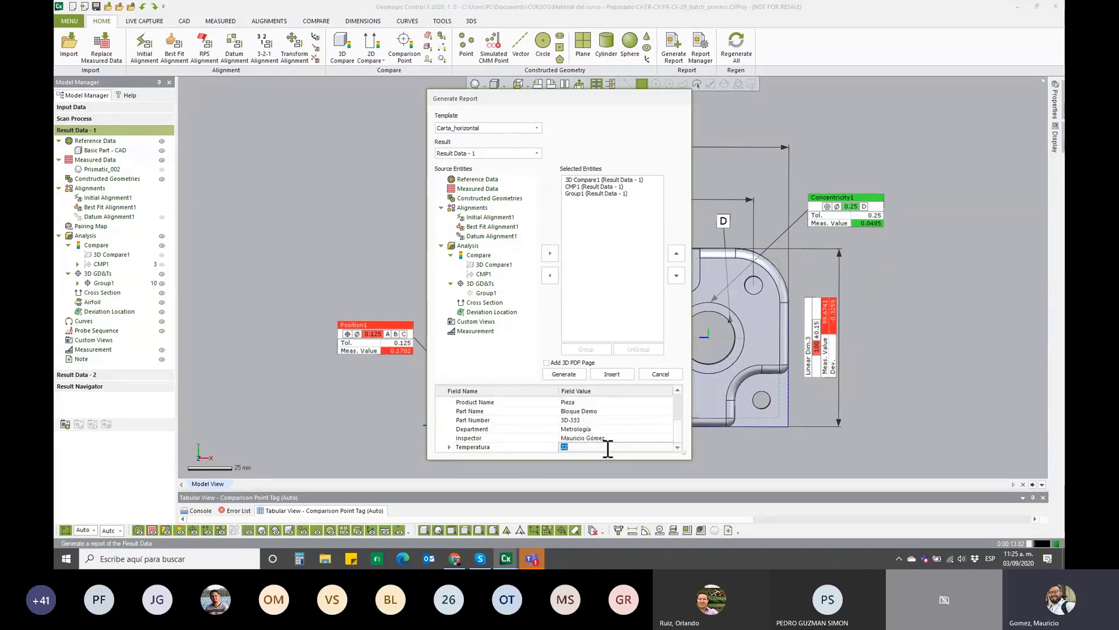
type("25")
left_click(564, 373)
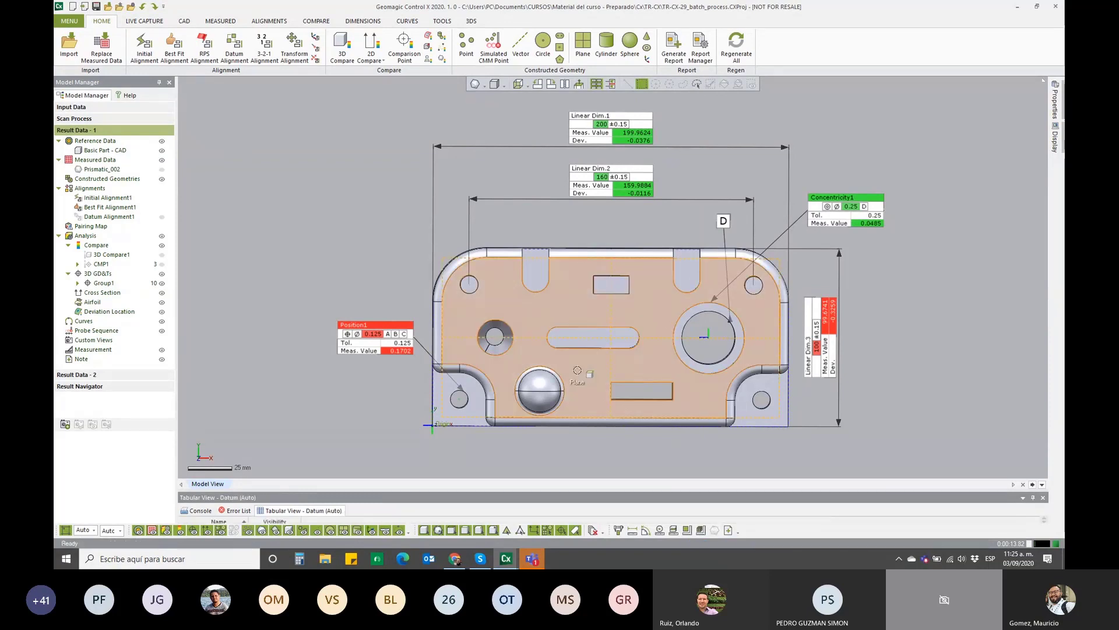
- Bring up Report 3 and scroll through its 3D Compare, CMP1, Group1 and Temperatura pages
mouse_move(533, 558)
left_click(597, 503)
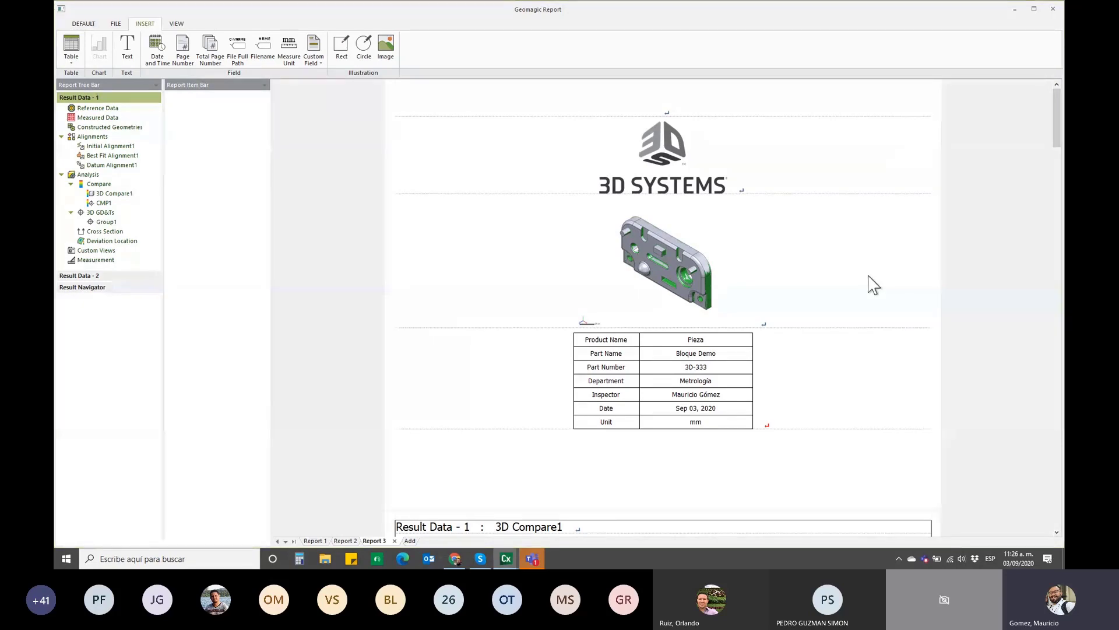
scroll(871, 283, "down", 2)
scroll(869, 274, "down", 5)
scroll(869, 274, "down", 3)
scroll(869, 280, "down", 5)
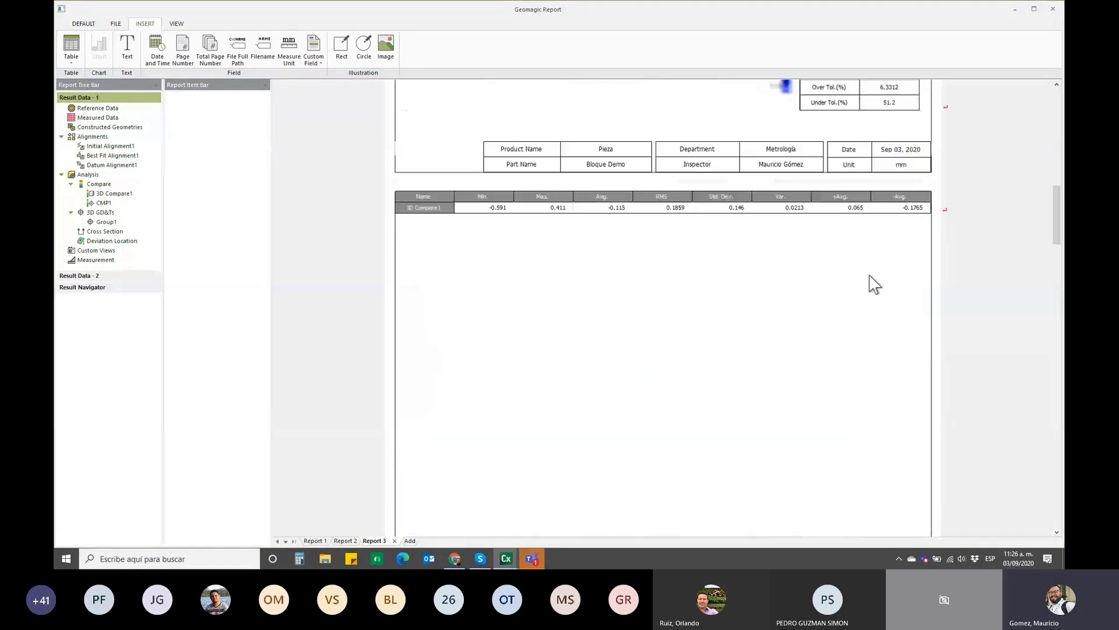
scroll(869, 280, "down", 5)
scroll(869, 280, "down", 2)
scroll(870, 283, "down", 5)
scroll(874, 284, "down", 5)
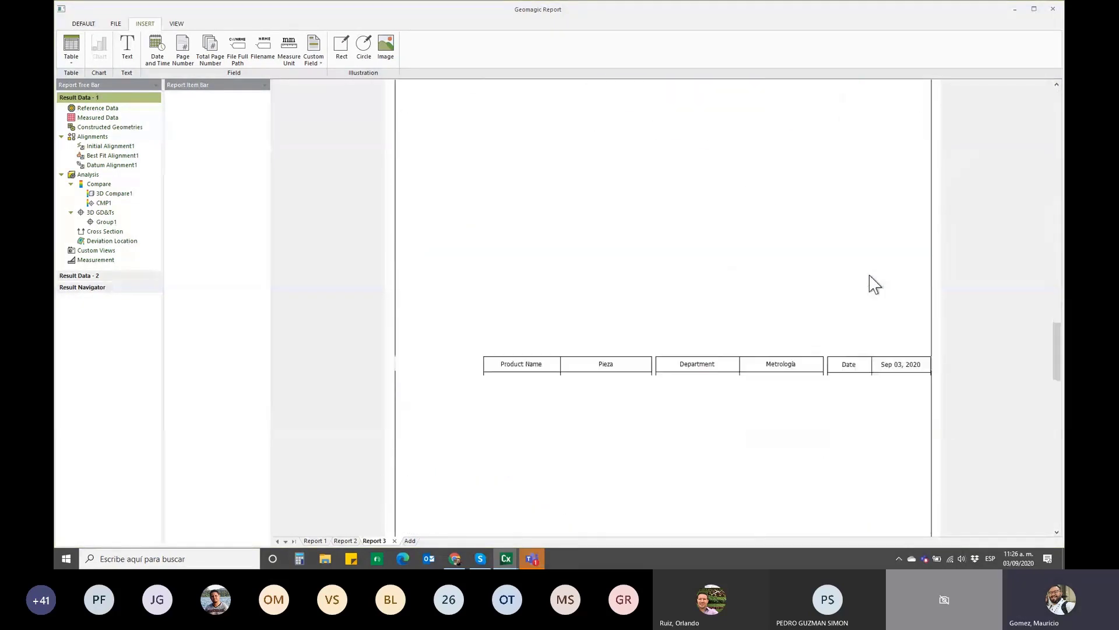
scroll(874, 284, "down", 5)
scroll(874, 284, "down", 3)
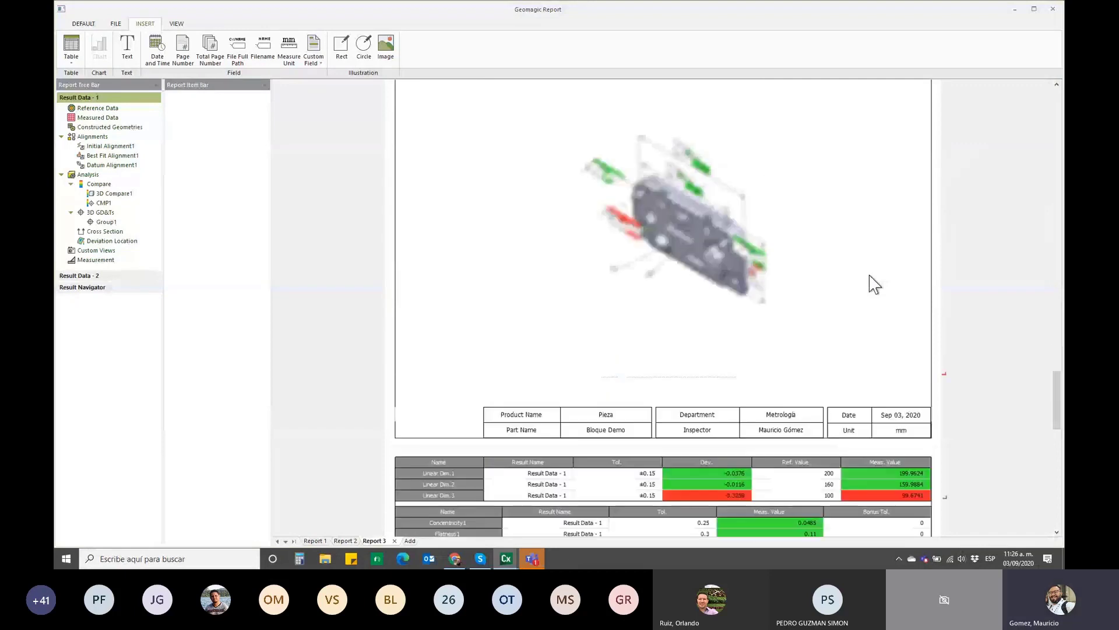
scroll(869, 282, "down", 5)
scroll(869, 282, "down", 3)
scroll(845, 281, "down", 2)
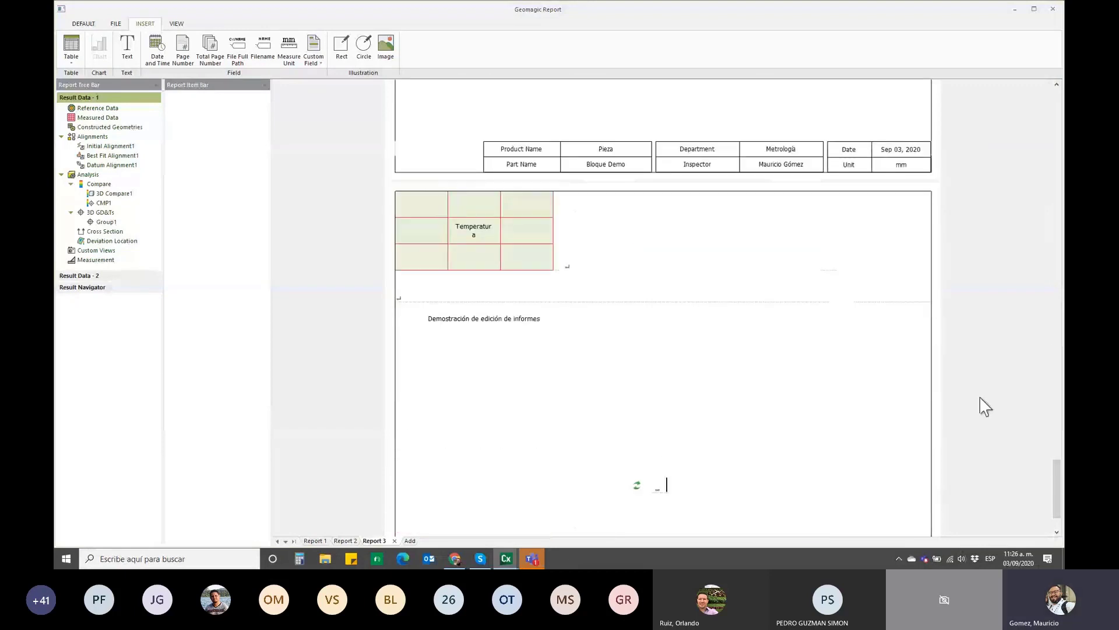
left_click_drag(1058, 482, 1058, 476)
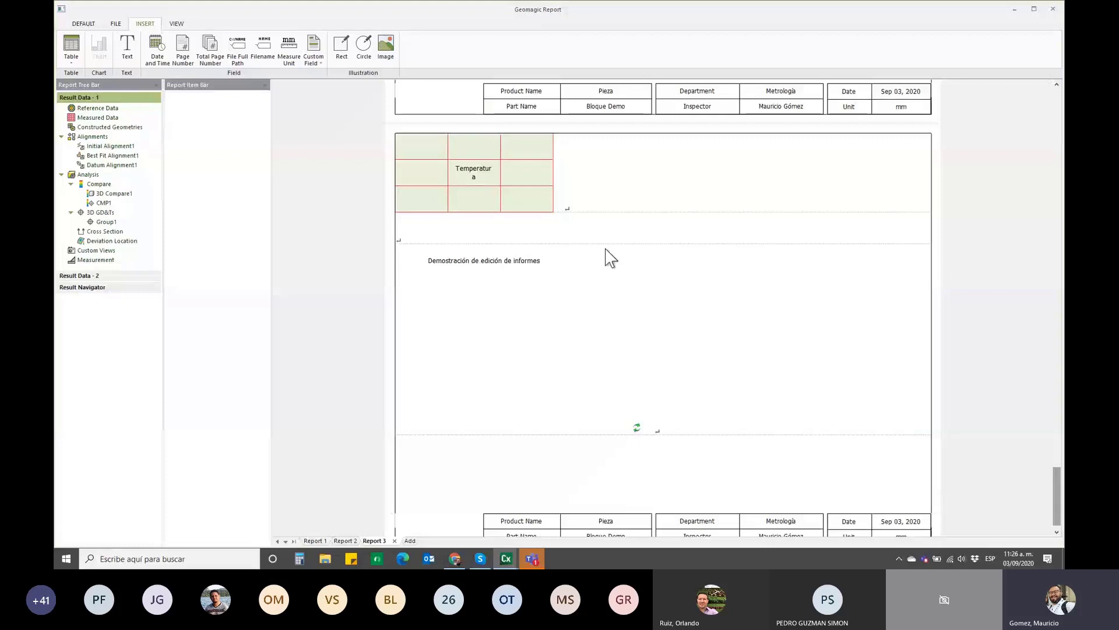
scroll(523, 302, "down", 1)
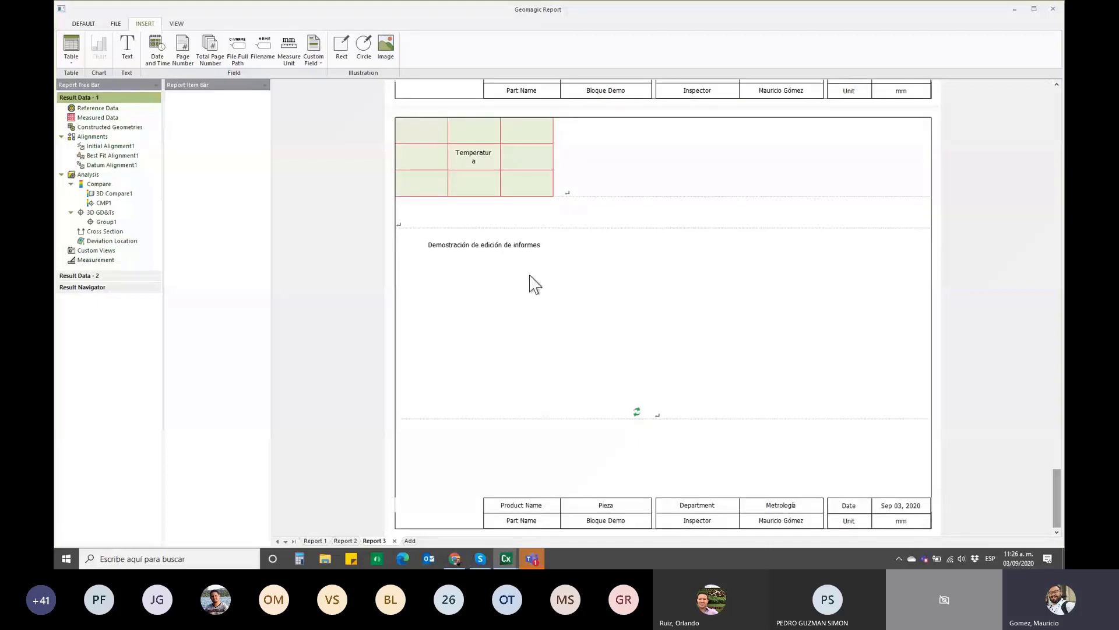
scroll(530, 291, "up", 5)
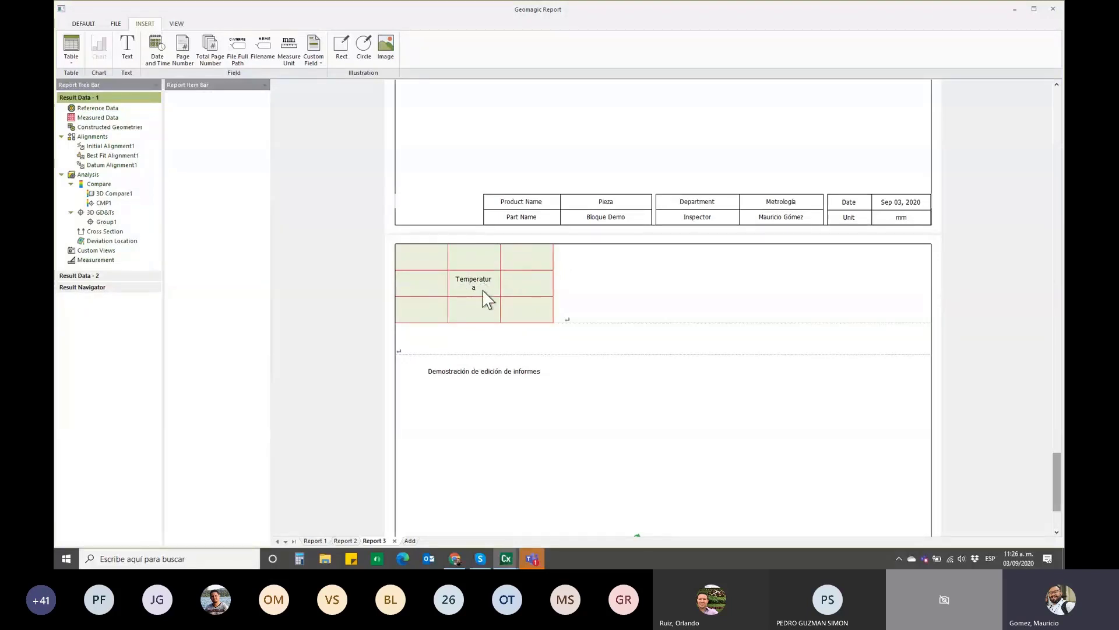
scroll(612, 357, "up", 5)
scroll(615, 358, "up", 5)
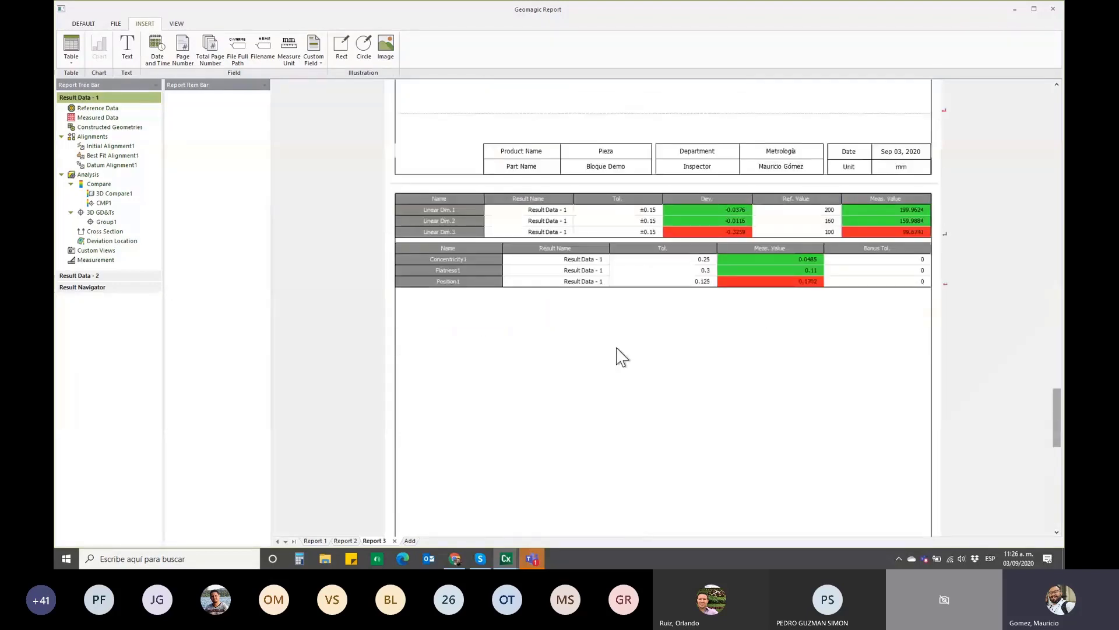
scroll(616, 357, "up", 5)
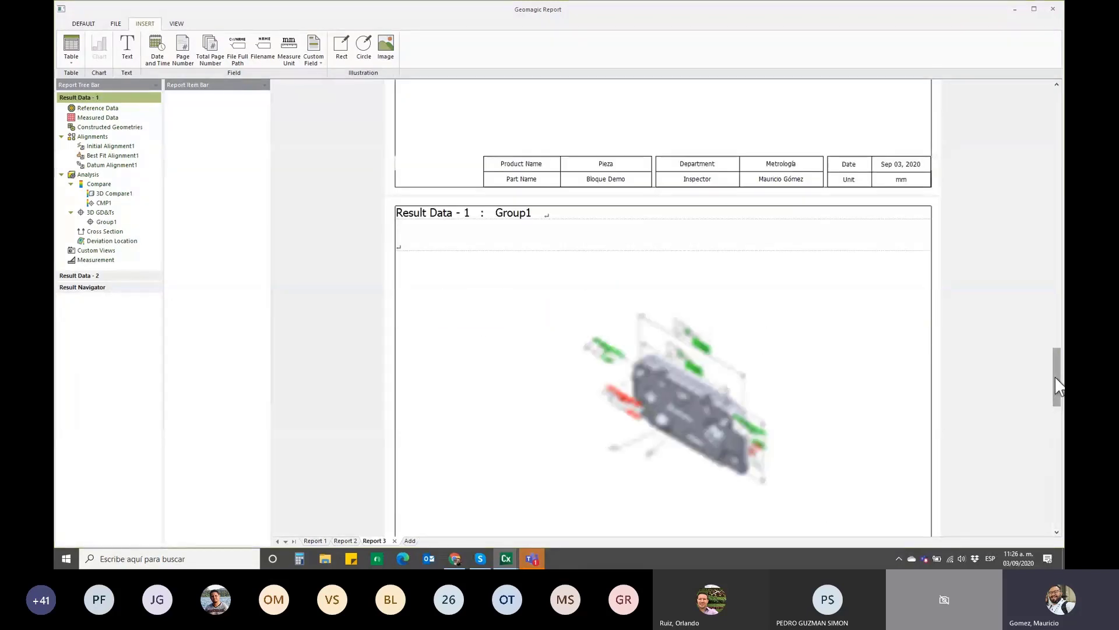
left_click_drag(1057, 371, 1053, 107)
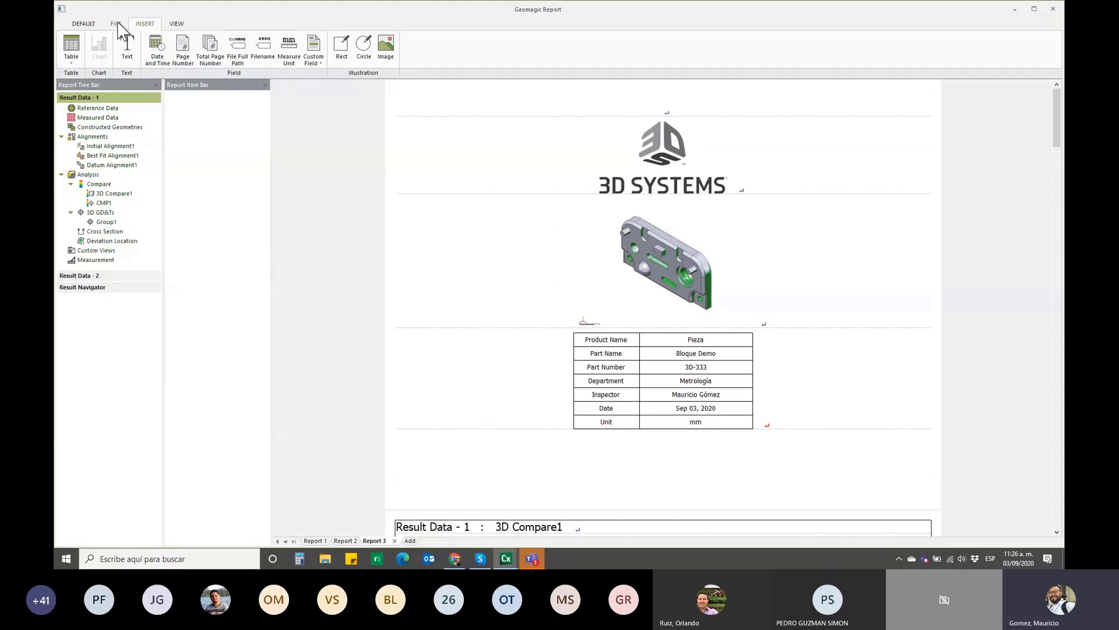
- In layout mode, add an empty 'New Template' via Manage and apply it
left_click(83, 23)
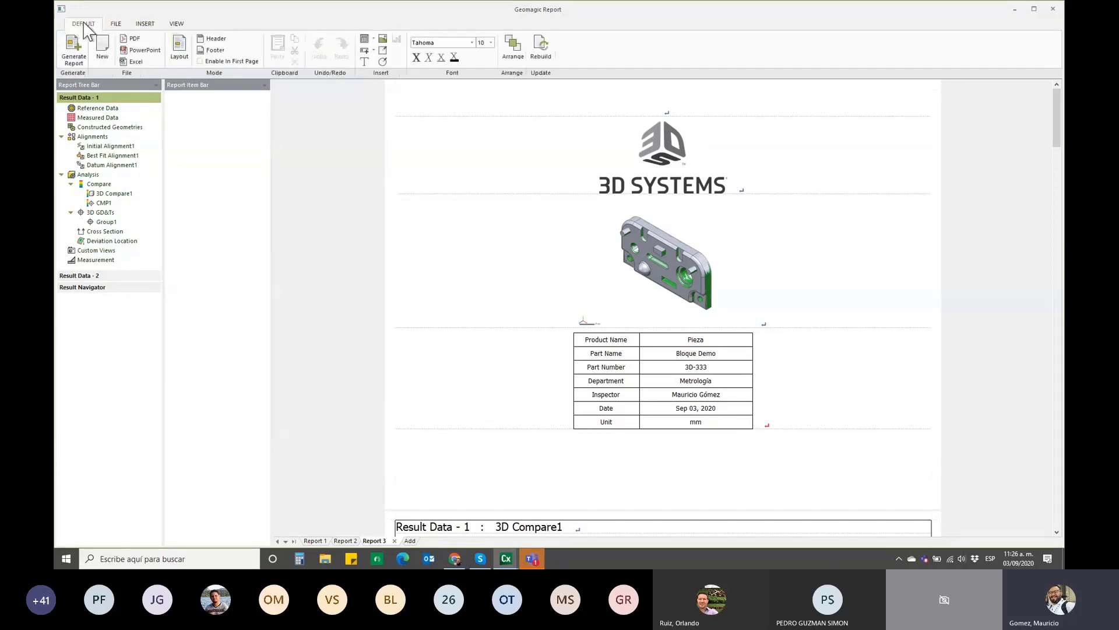
left_click(180, 51)
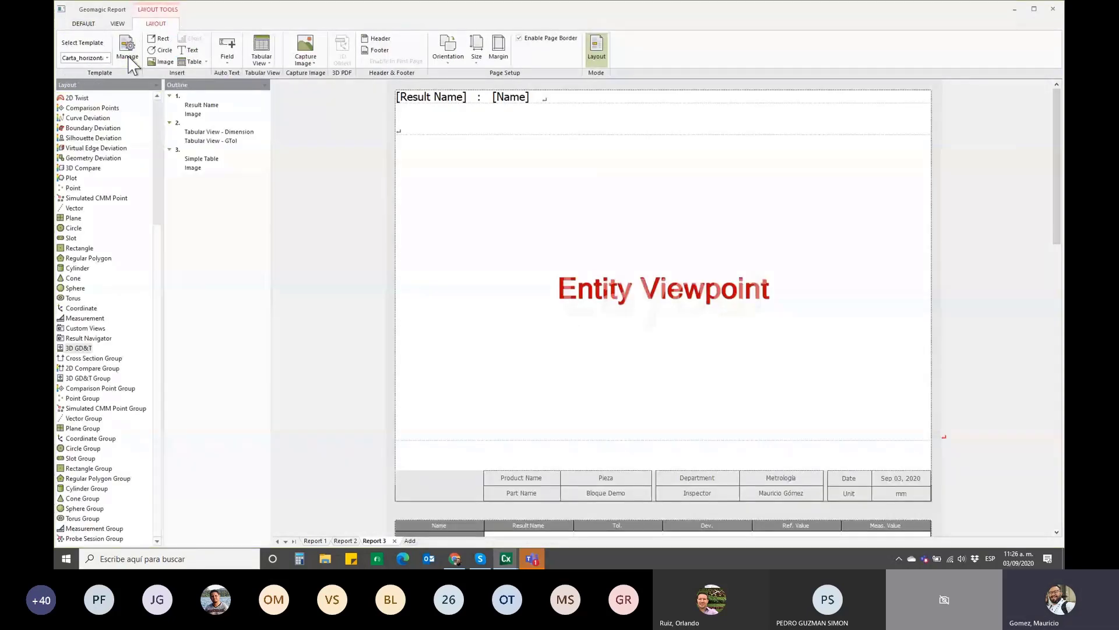
left_click(127, 57)
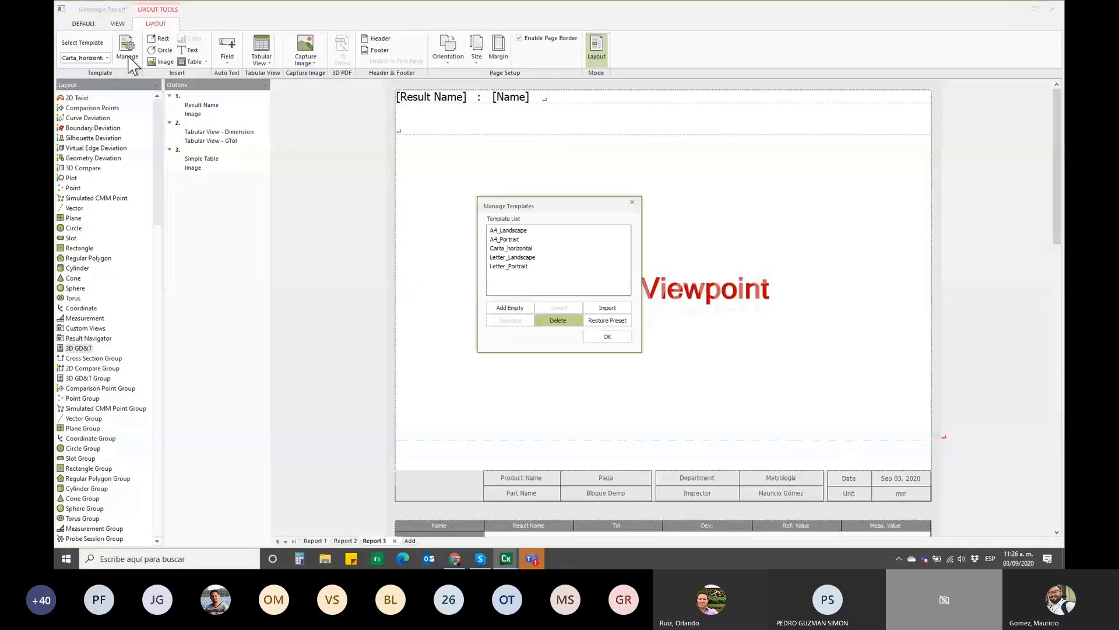
left_click(521, 309)
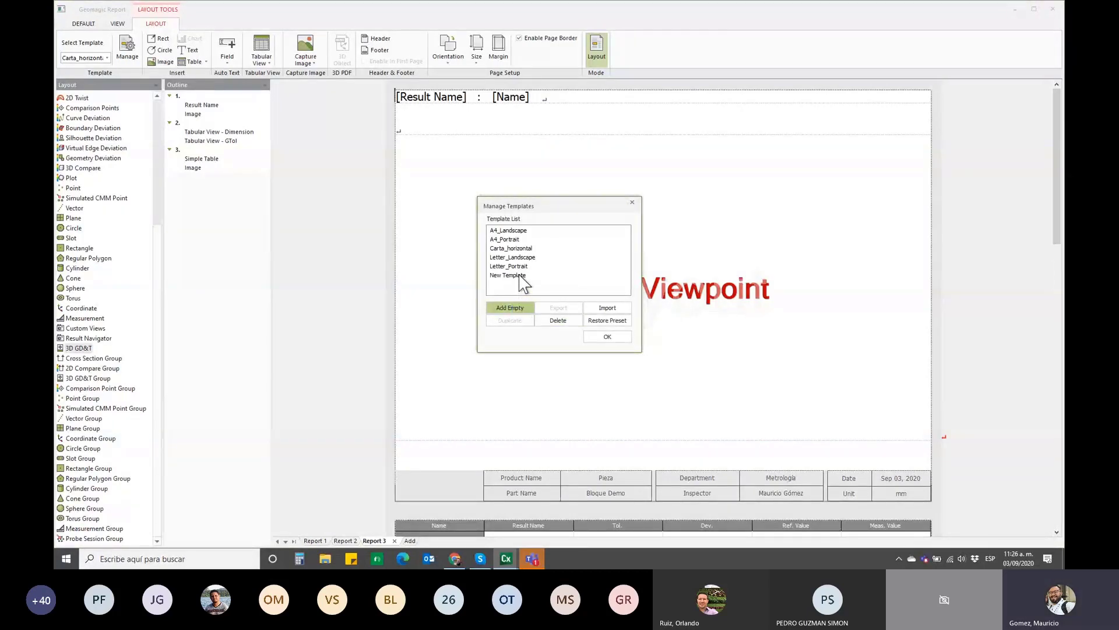
left_click(608, 337)
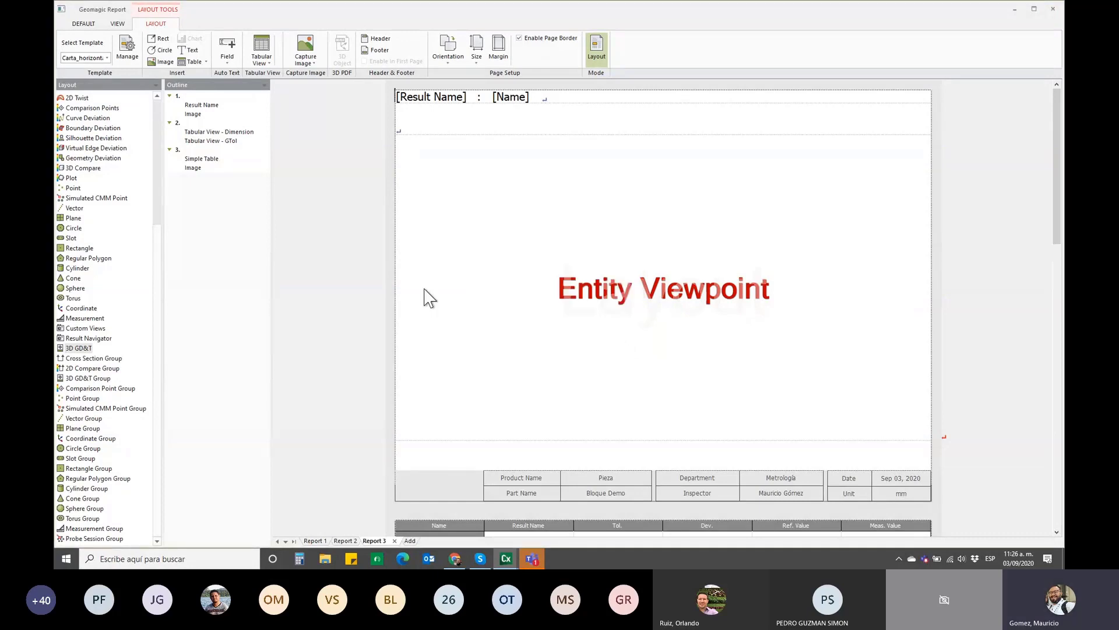
left_click(107, 58)
left_click(100, 128)
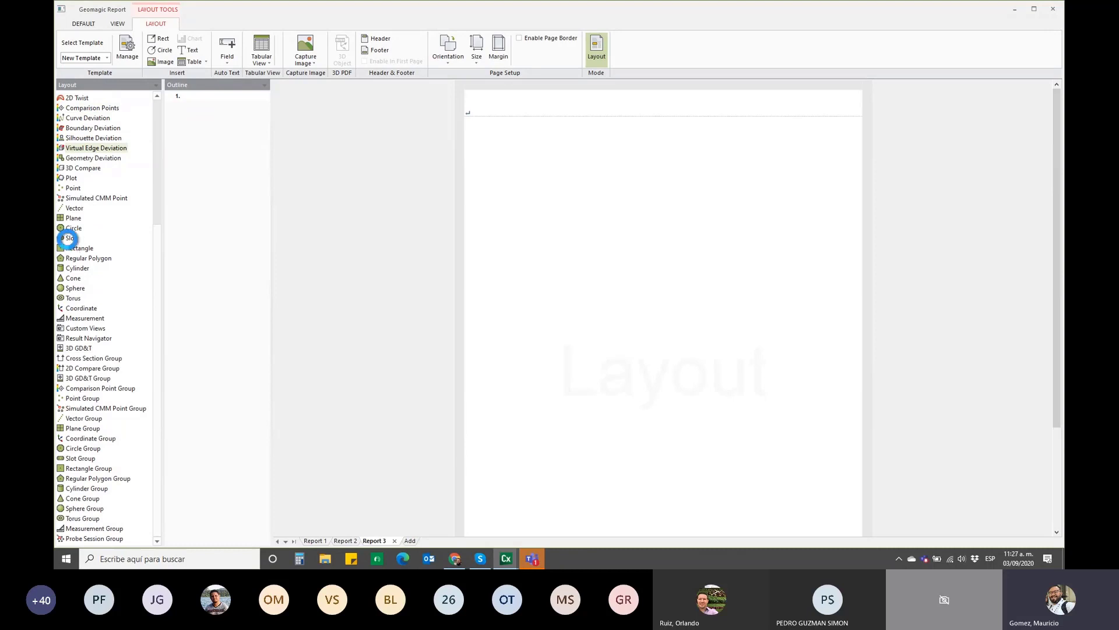
- Select the Cover Page layout and set its page orientation to Landscape
left_click(71, 238)
left_click_drag(157, 274, 156, 146)
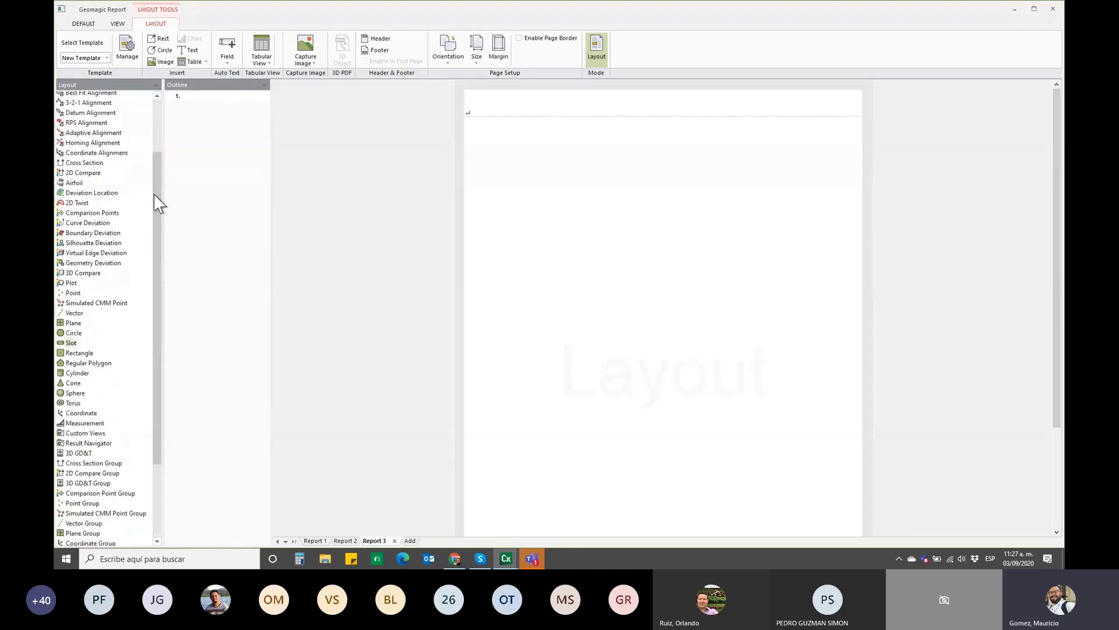
left_click(92, 128)
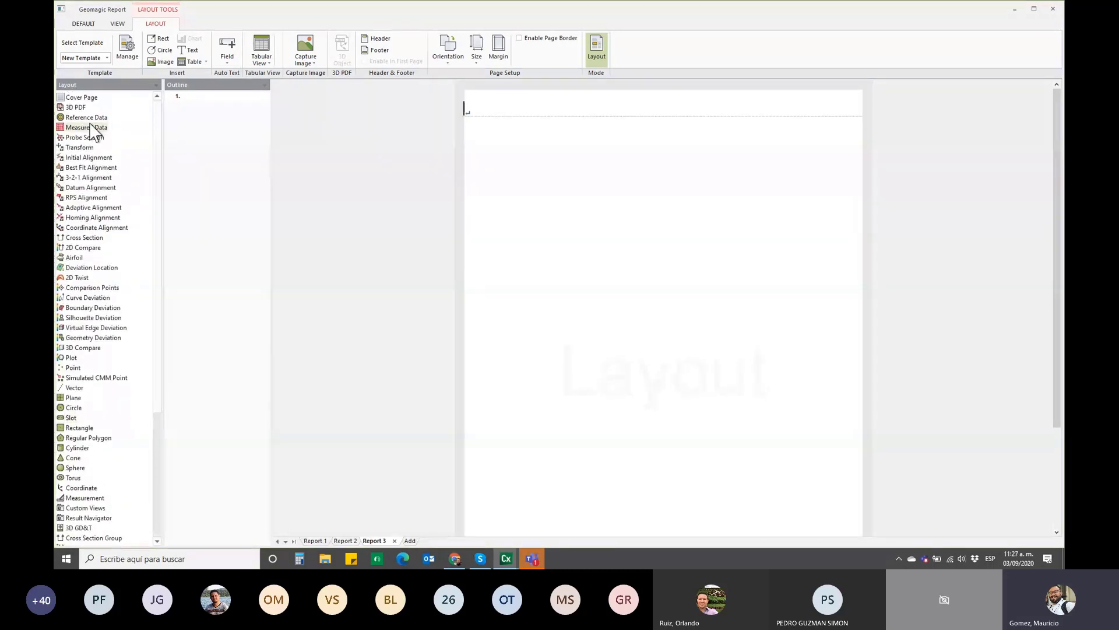
left_click(81, 97)
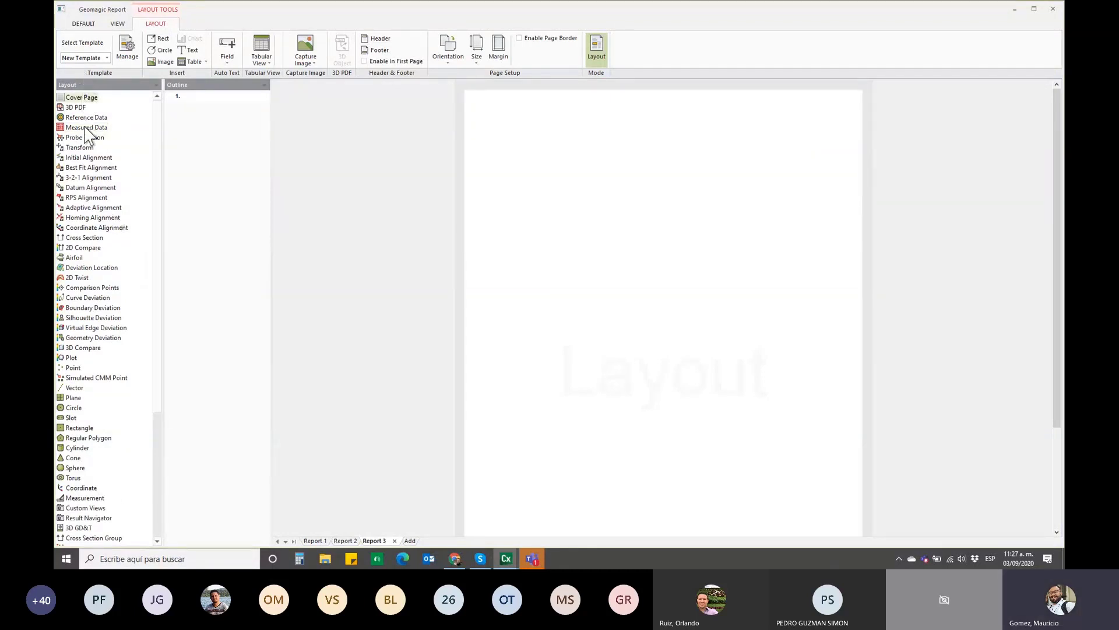
left_click(453, 61)
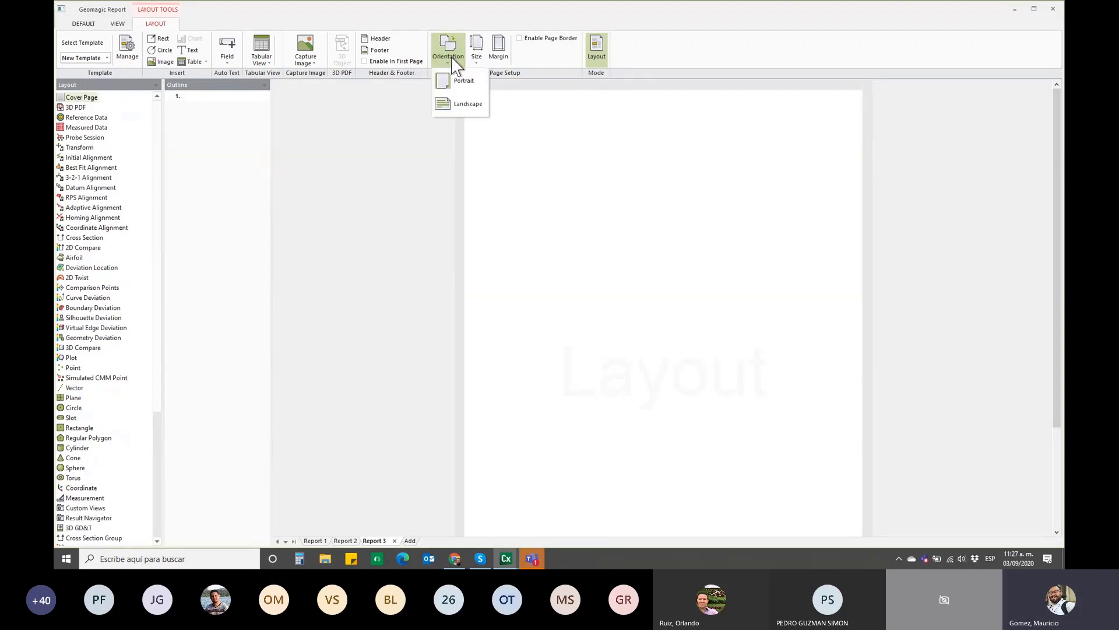
left_click(468, 104)
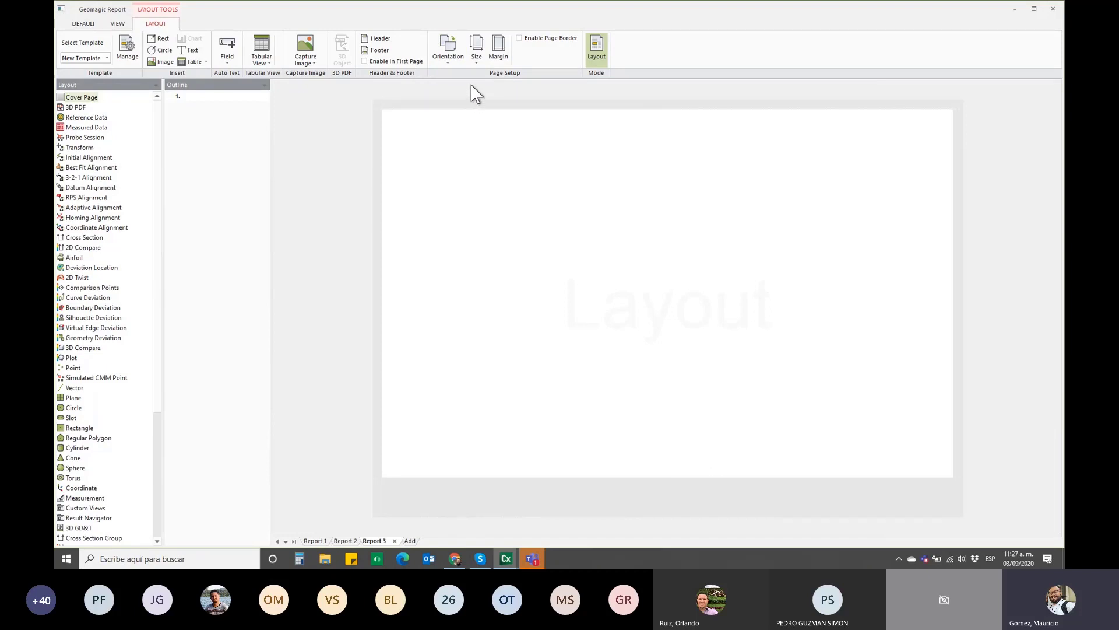
- Check the paper size and margin settings, closing page setup without changes
left_click(477, 53)
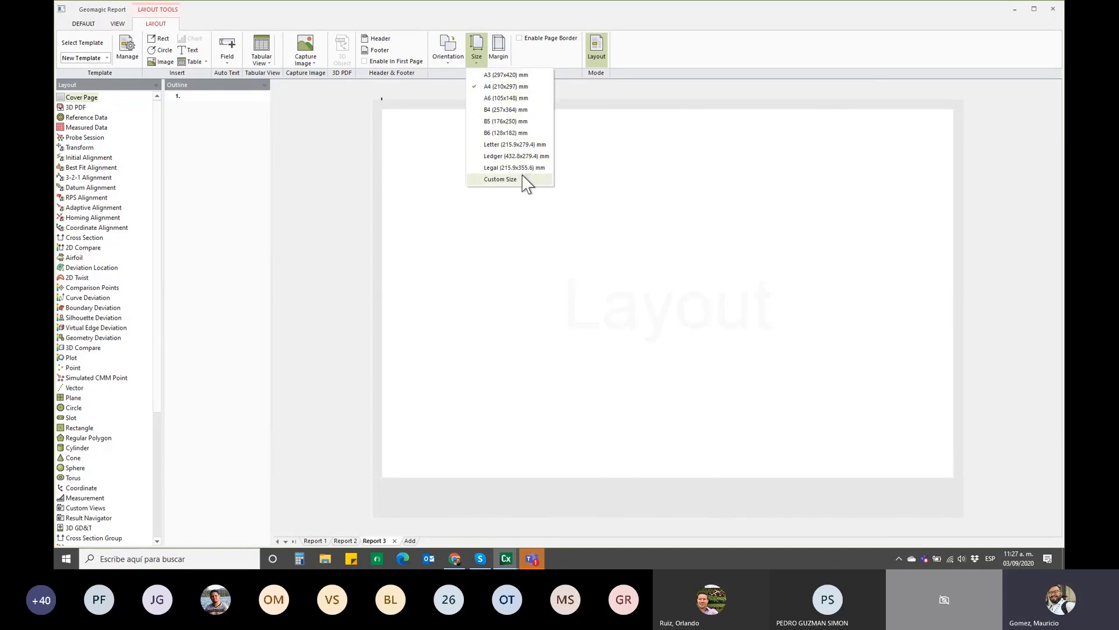
left_click(542, 63)
left_click(500, 53)
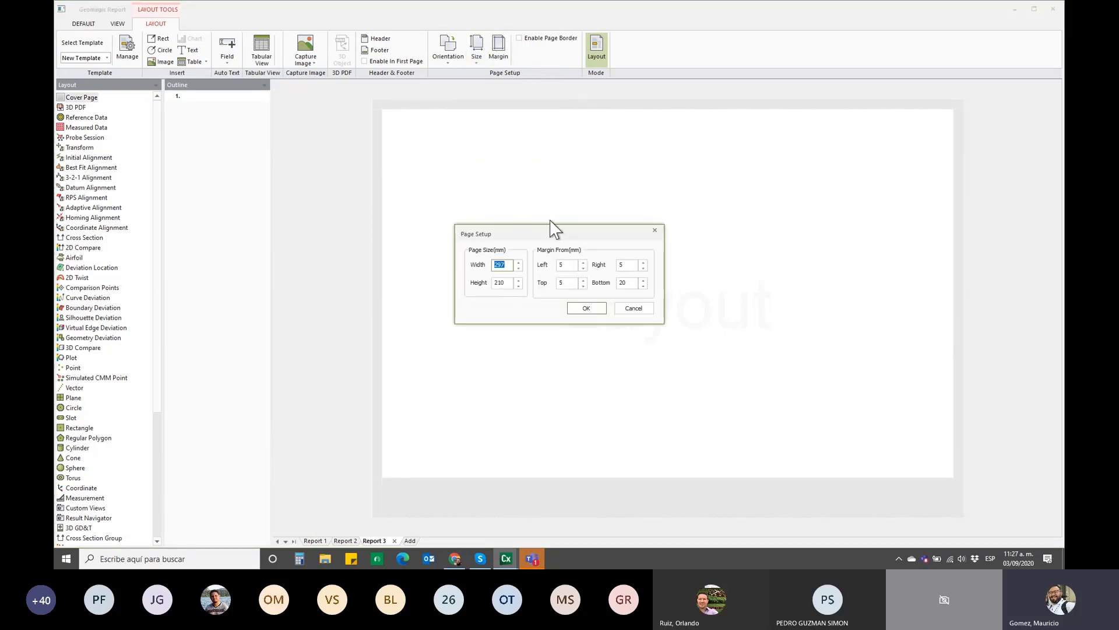
left_click(633, 309)
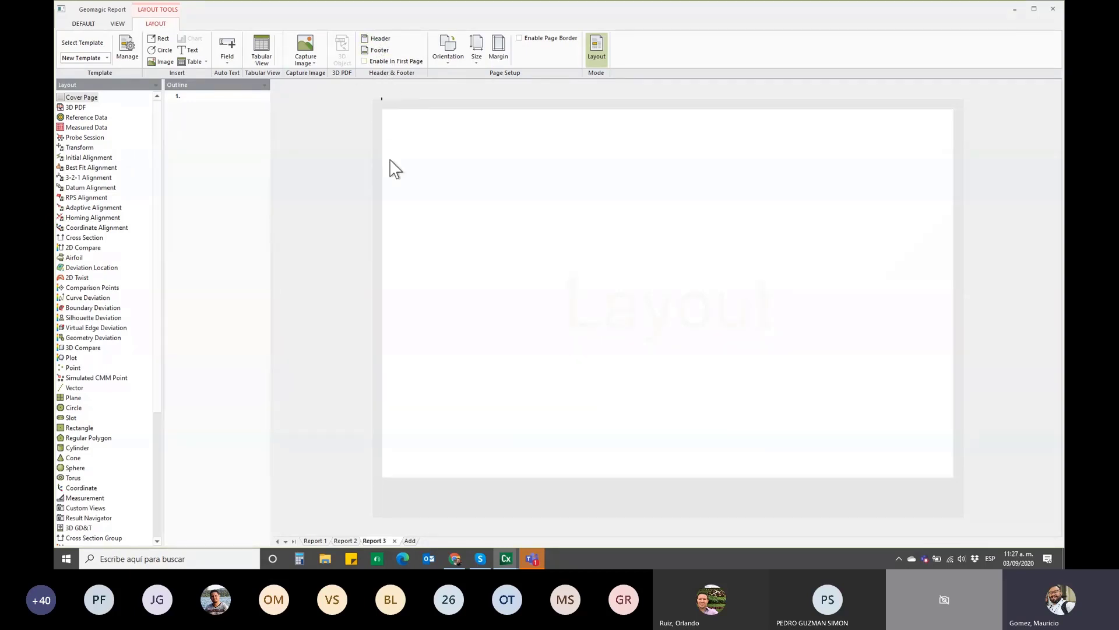
- Leave template layout editing and return to the normal Report 3 view
left_click(227, 56)
left_click(310, 128)
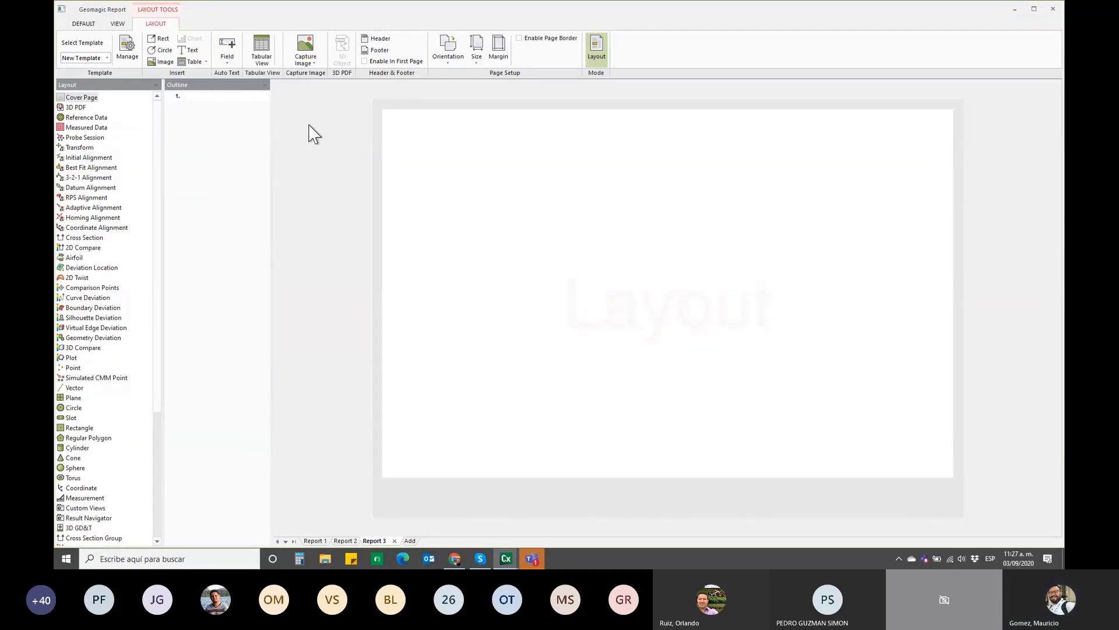
left_click(84, 25)
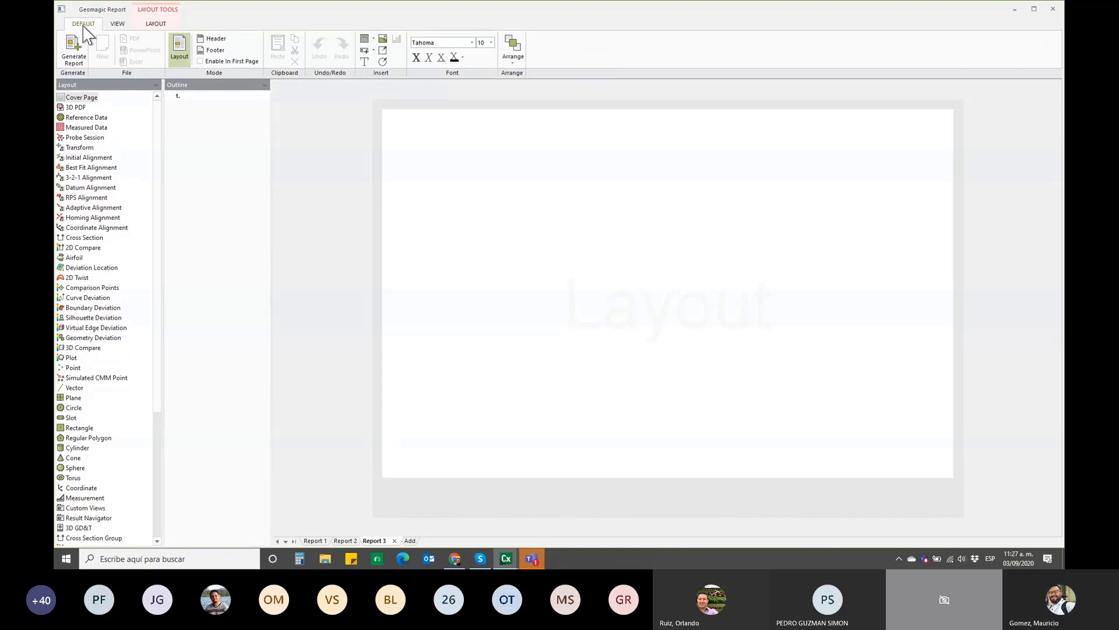
left_click(171, 43)
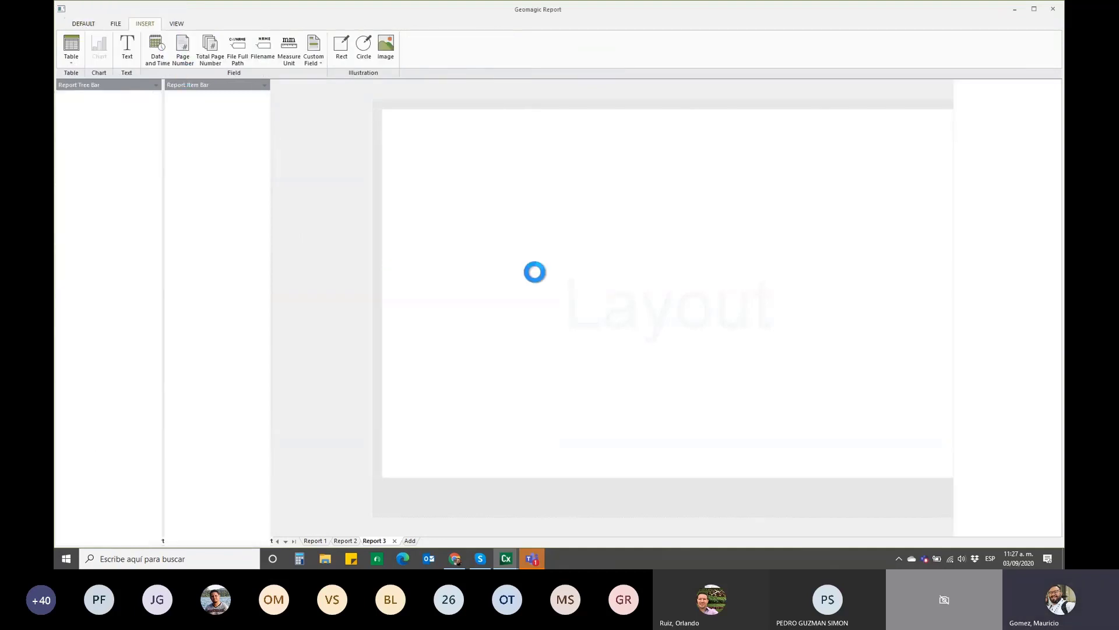
- Show the Airfoil1 section on the rotated blade, then bring Geomagic Report forward
mouse_move(505, 559)
left_click(413, 510)
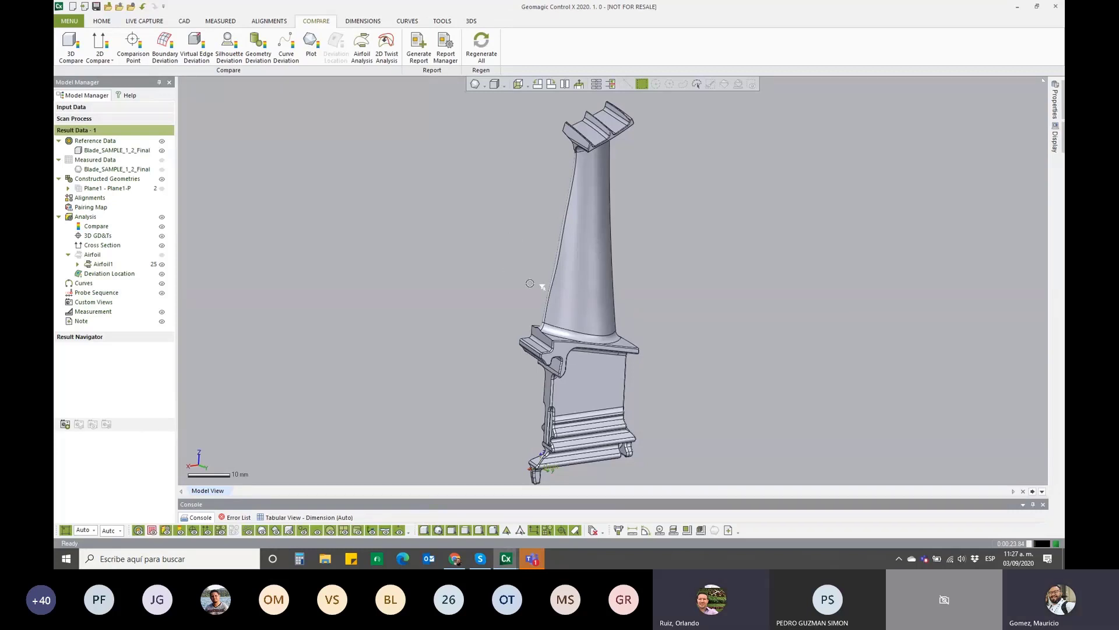
mouse_move(465, 249)
right_mouse_down()
mouse_move(365, 239)
mouse_move(353, 253)
mouse_move(462, 260)
right_mouse_up()
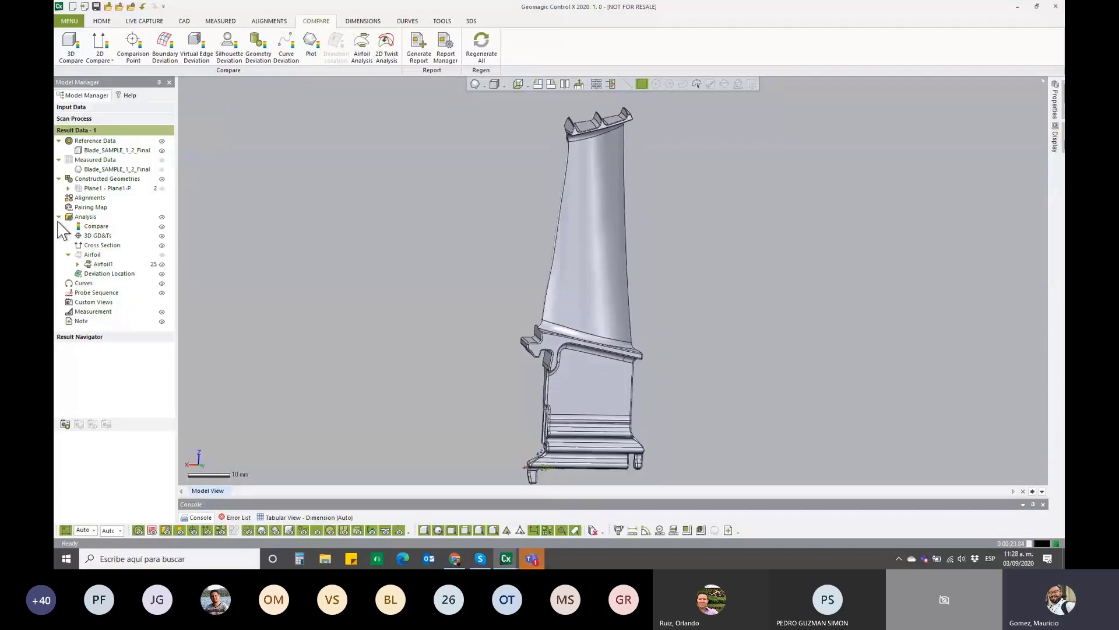
left_click(163, 254)
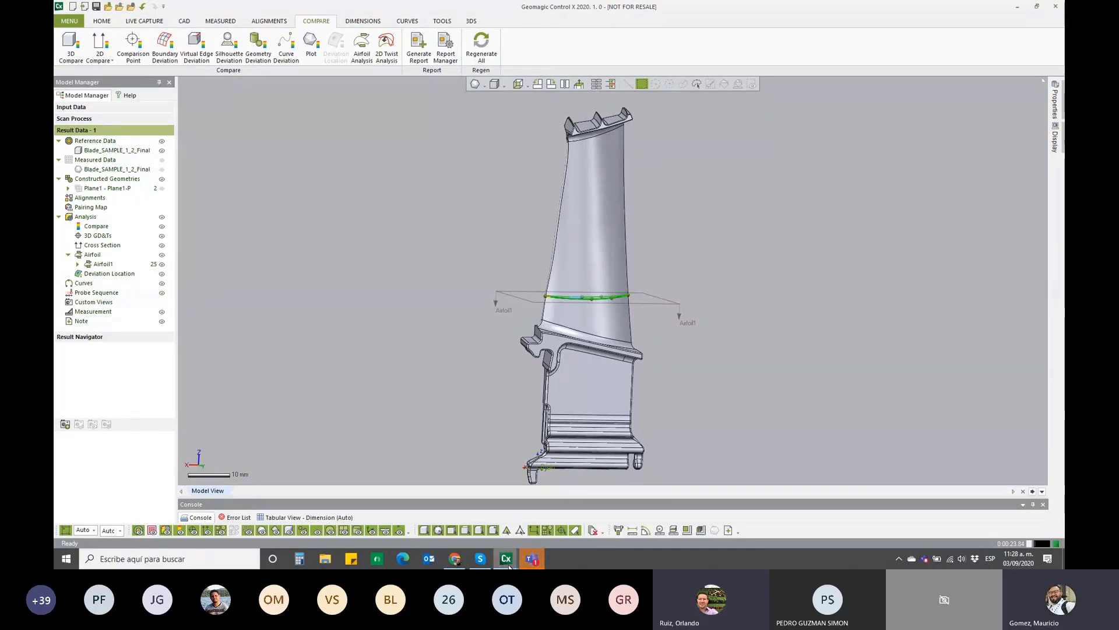
left_click(605, 508)
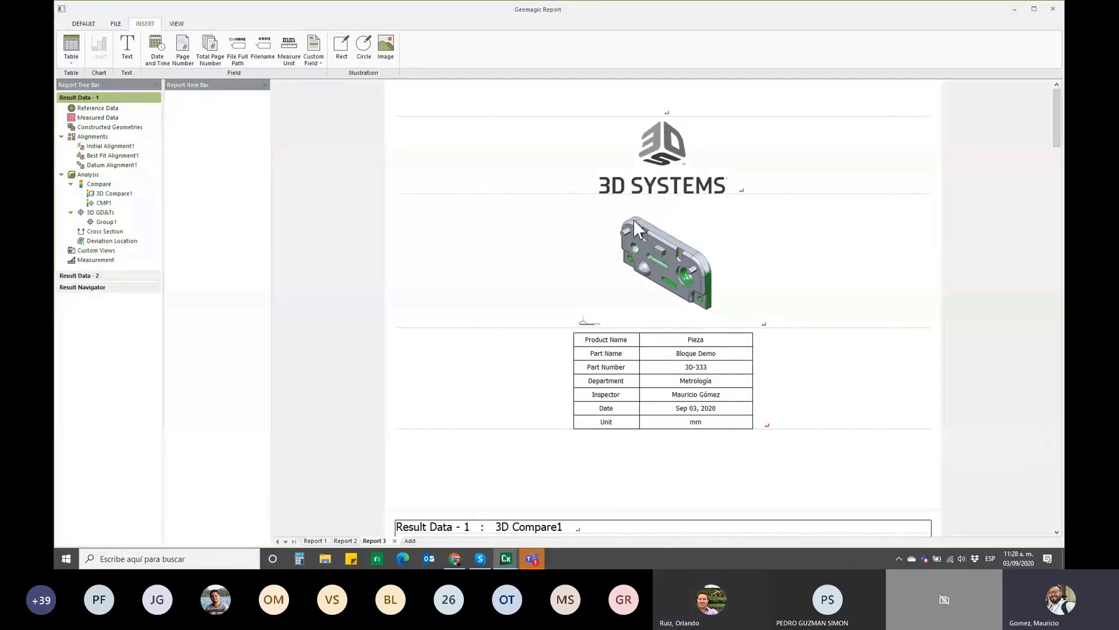
- Export the Carta_horizontal template from the template manager to the Desktop
left_click(115, 23)
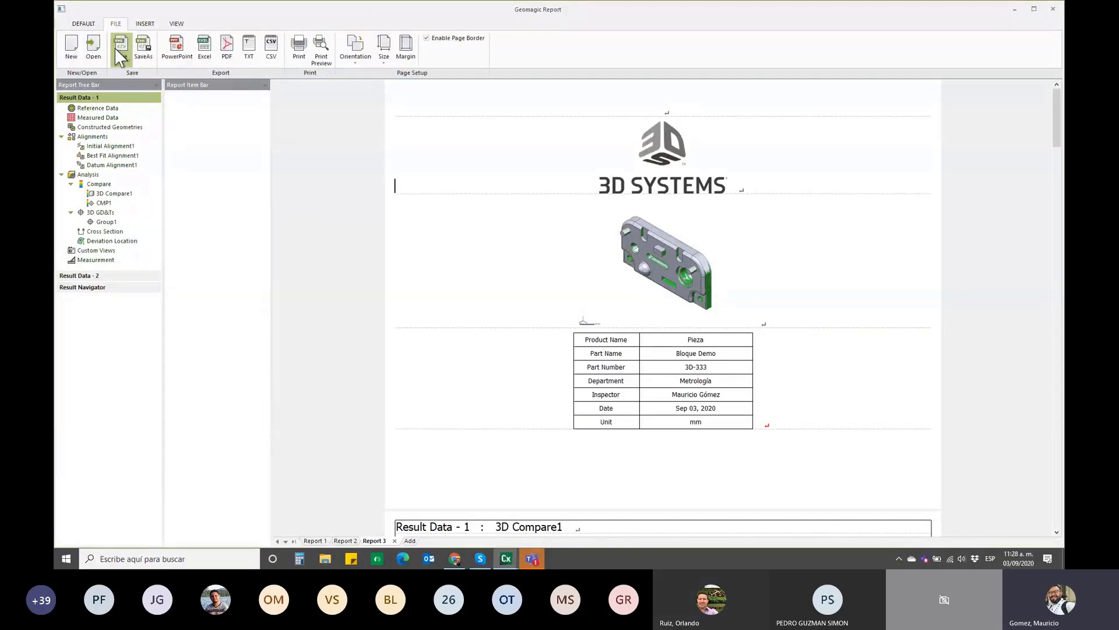
left_click(84, 24)
left_click(179, 53)
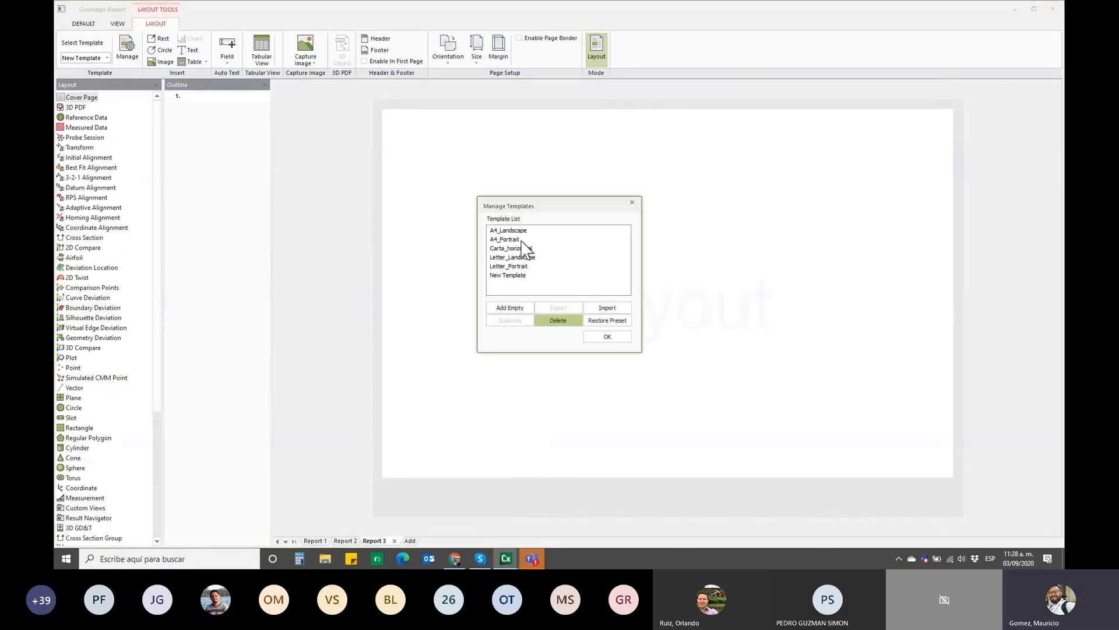
left_click(528, 249)
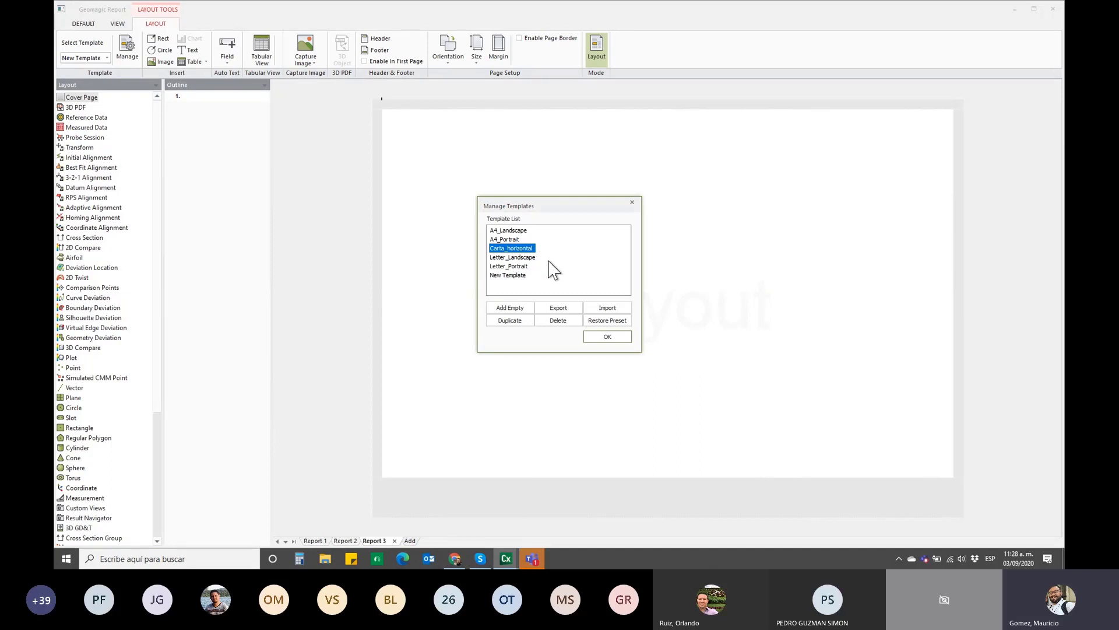
left_click(546, 307)
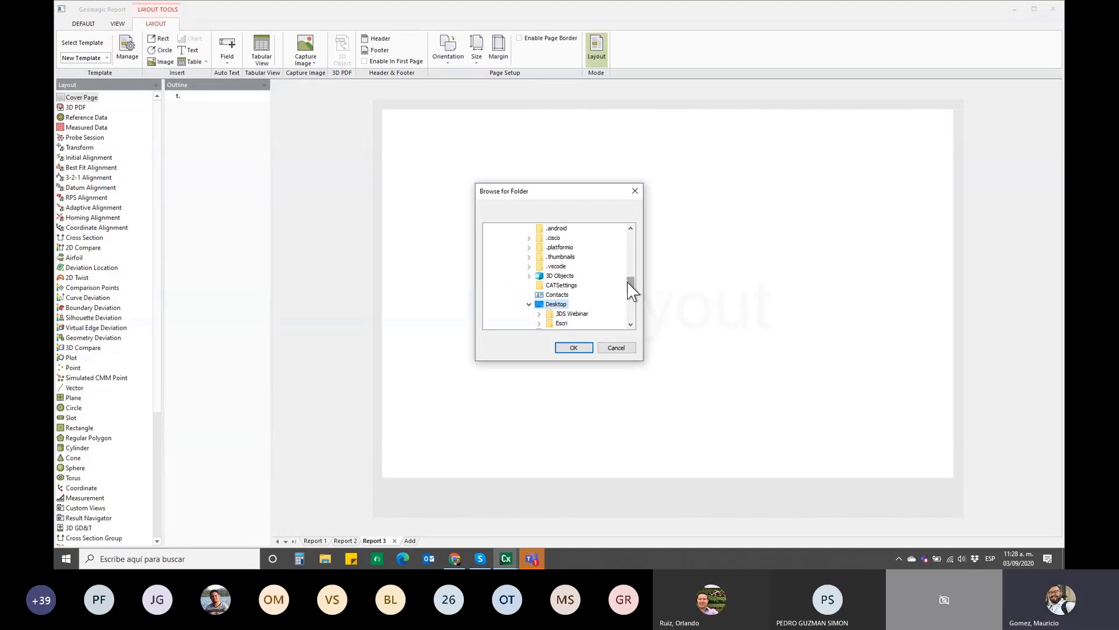
left_click_drag(630, 289, 633, 299)
left_click(571, 349)
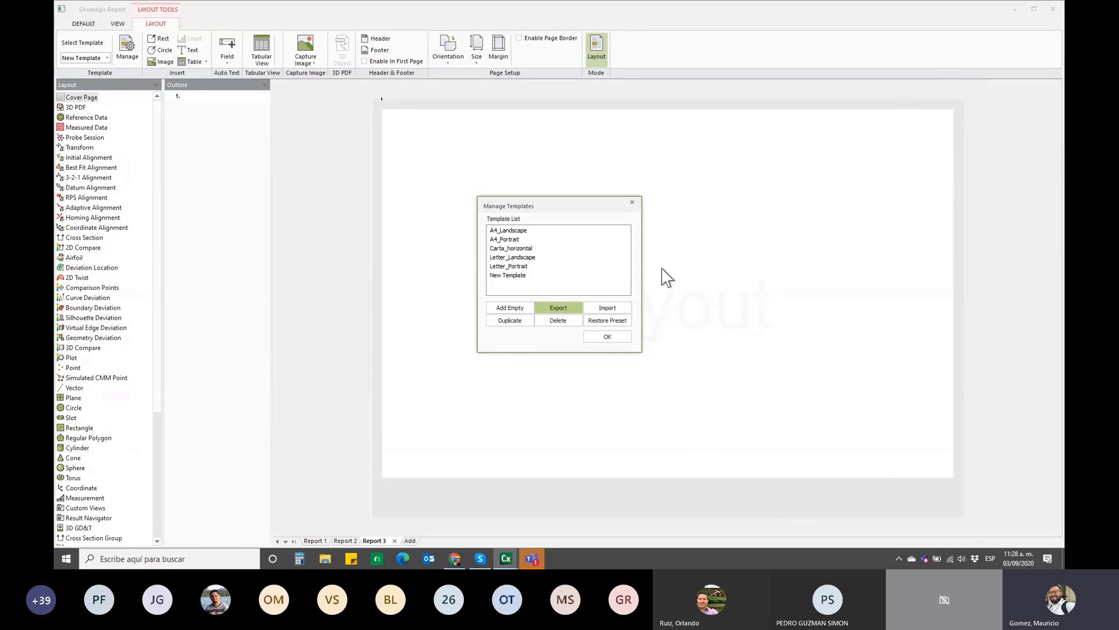
- Close the template manager and minimize the Report and Control X windows
left_click(605, 336)
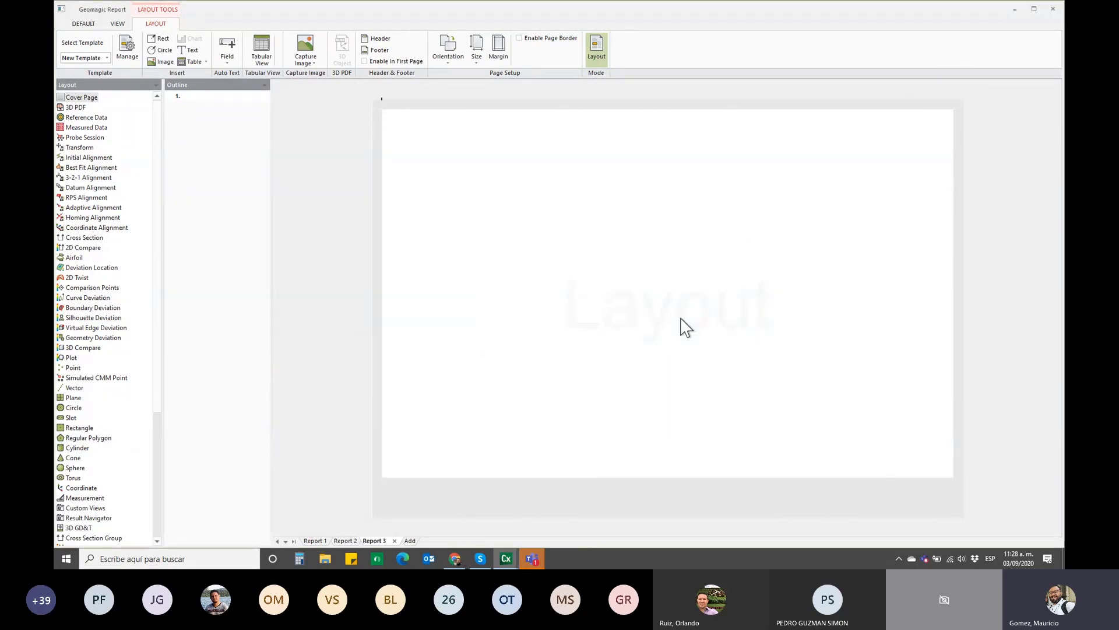
left_click(1015, 9)
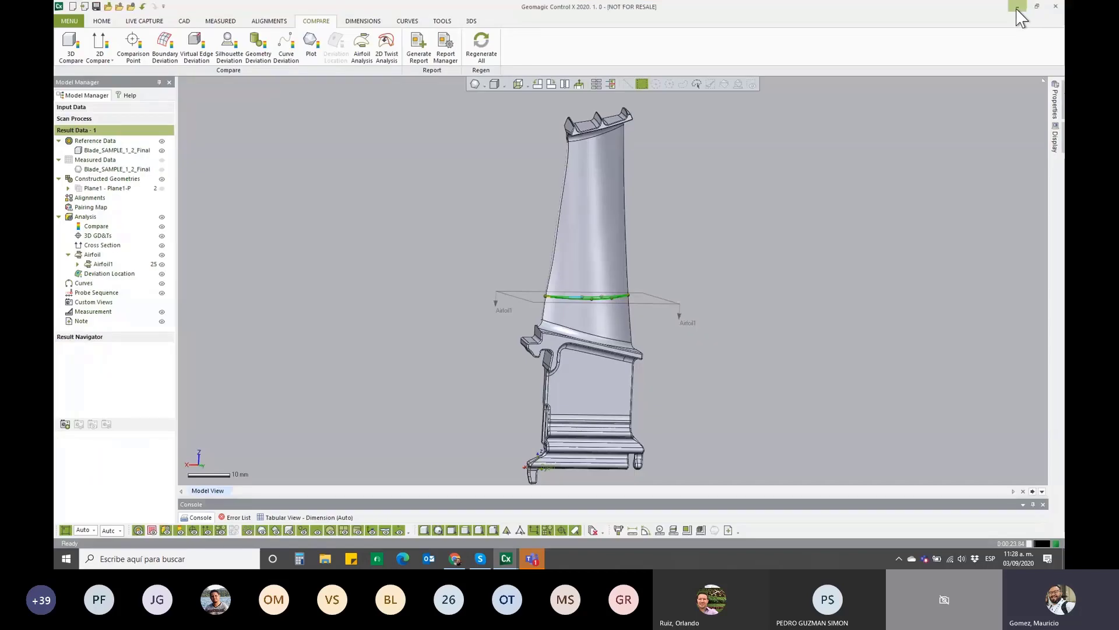
left_click(1017, 7)
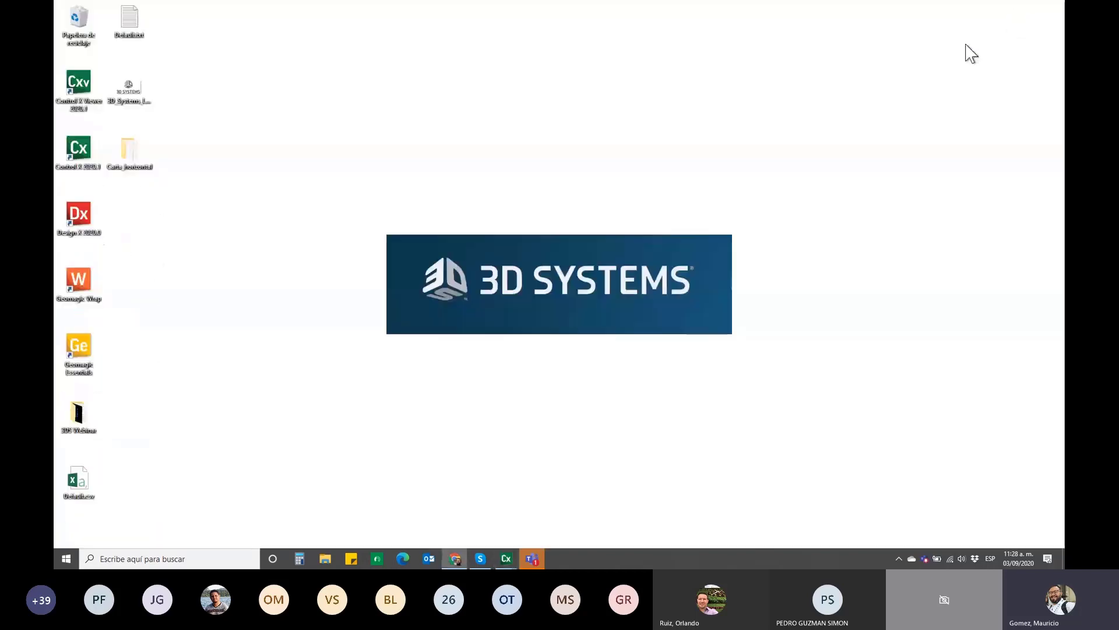
- Open the Carta_horizontal folder full size and scroll through its 69 .cxrt node files
double_click(134, 164)
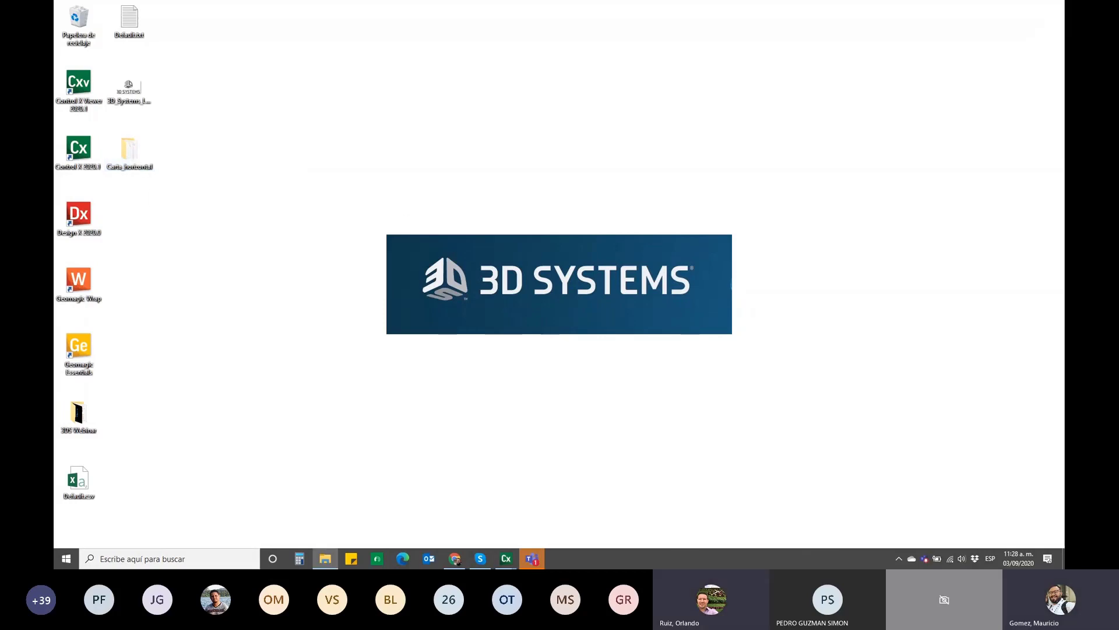
double_click(594, 6)
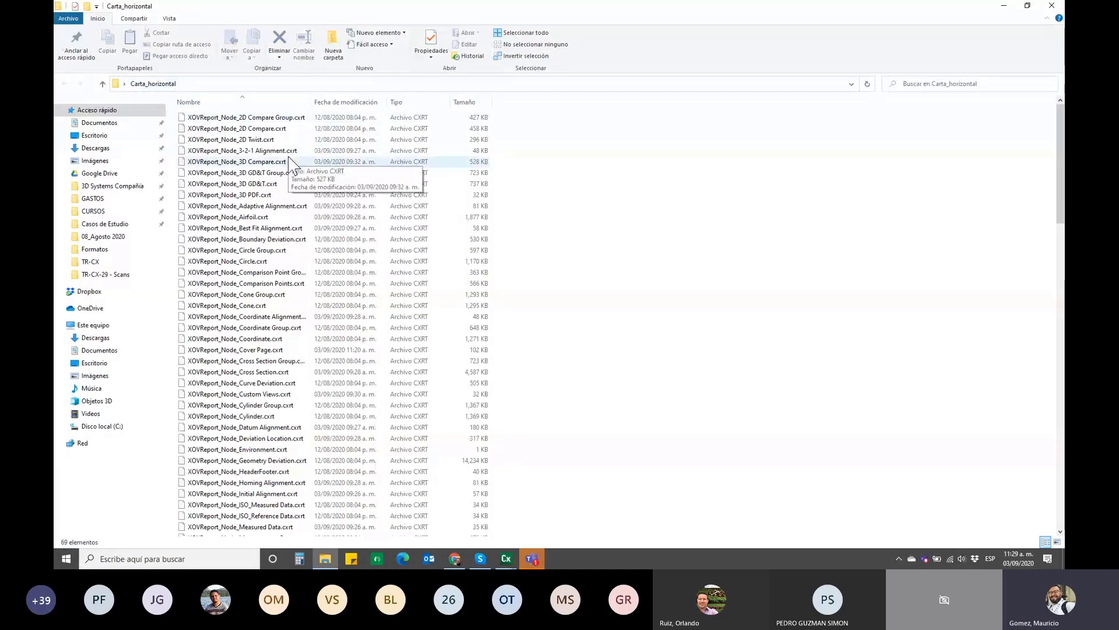
scroll(290, 165, "down", 3)
scroll(290, 165, "down", 4)
scroll(288, 175, "down", 3)
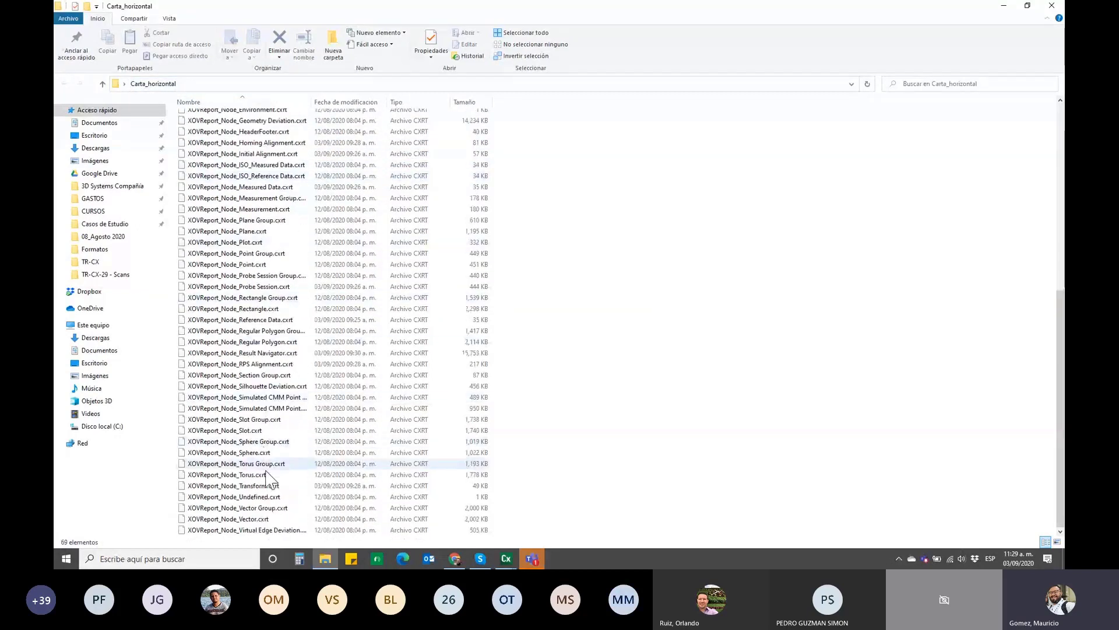
scroll(271, 277, "up", 5)
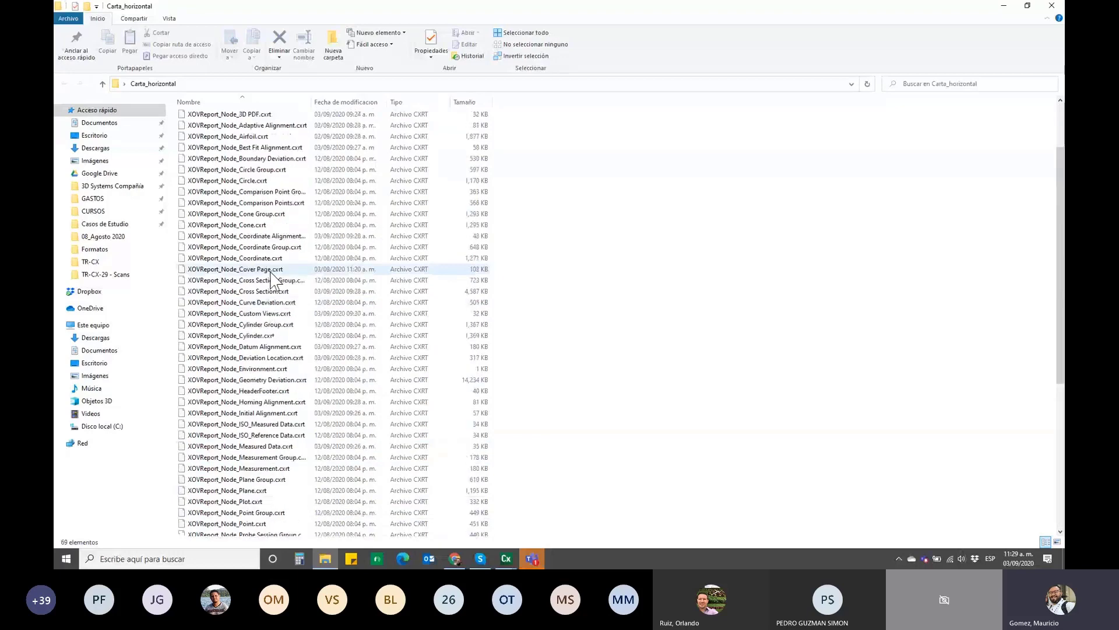
scroll(268, 274, "up", 5)
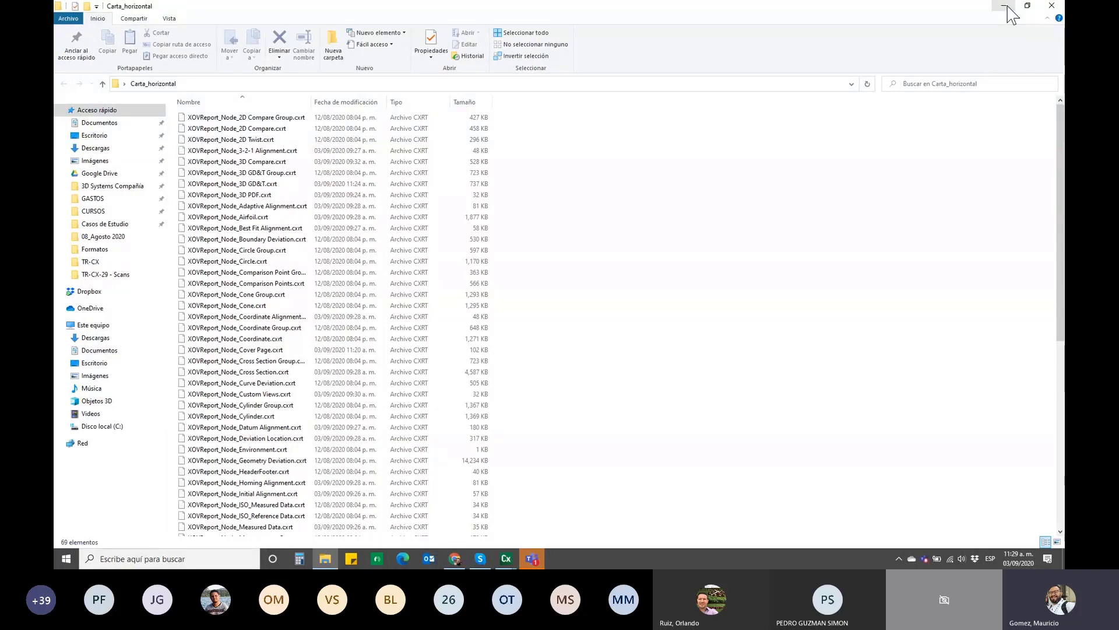
- Restore the report window and import the Desktop Carta_horizontal folder as a template
left_click(1004, 6)
mouse_move(506, 558)
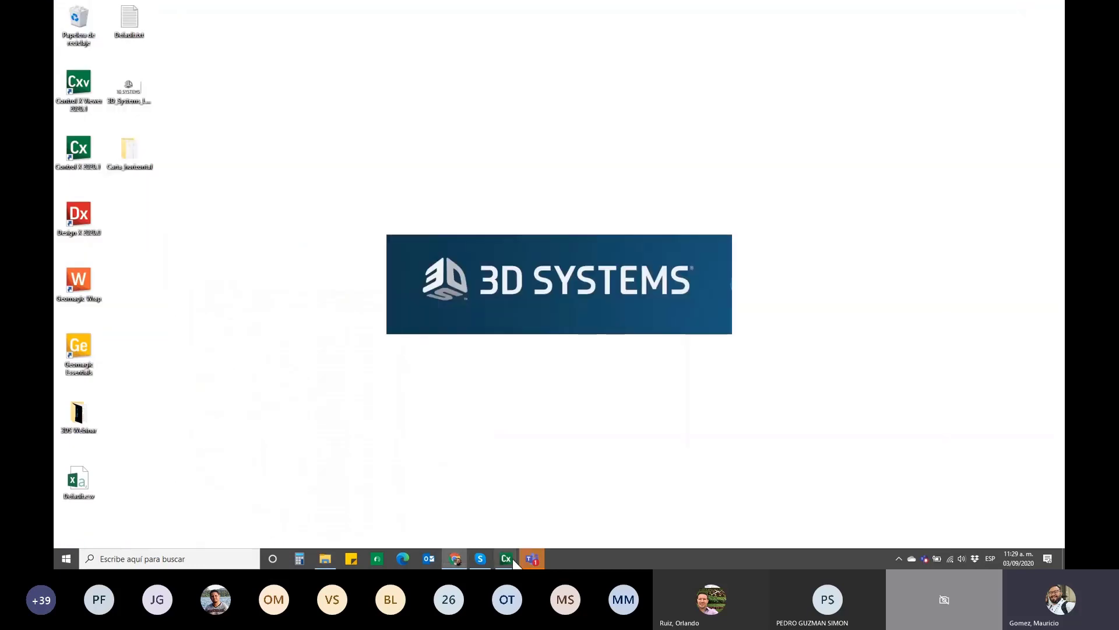
left_click(612, 516)
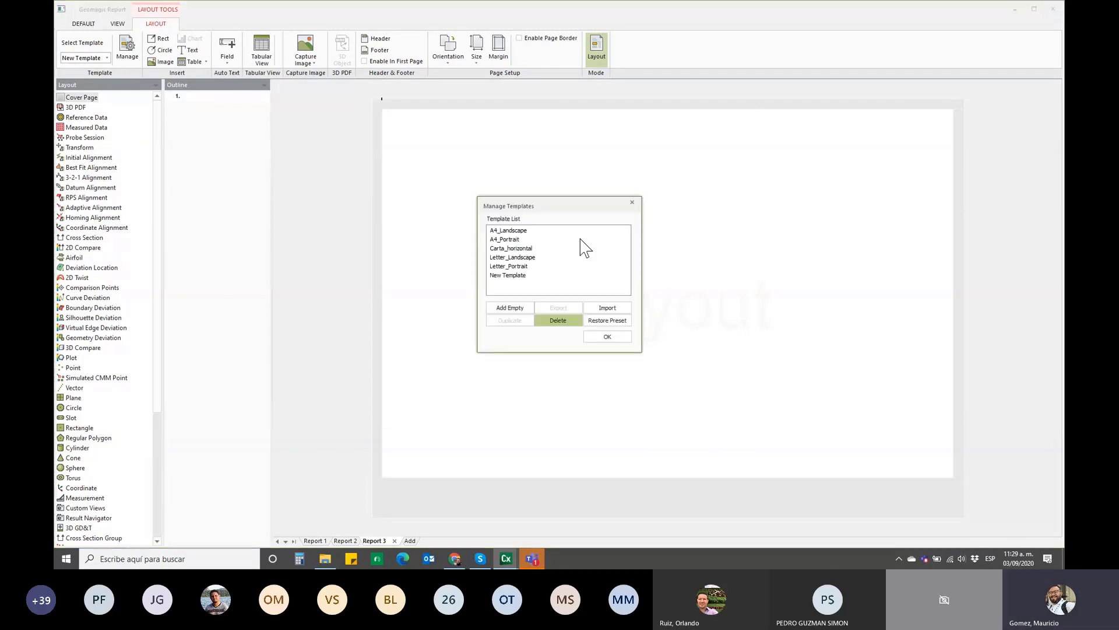
left_click(610, 308)
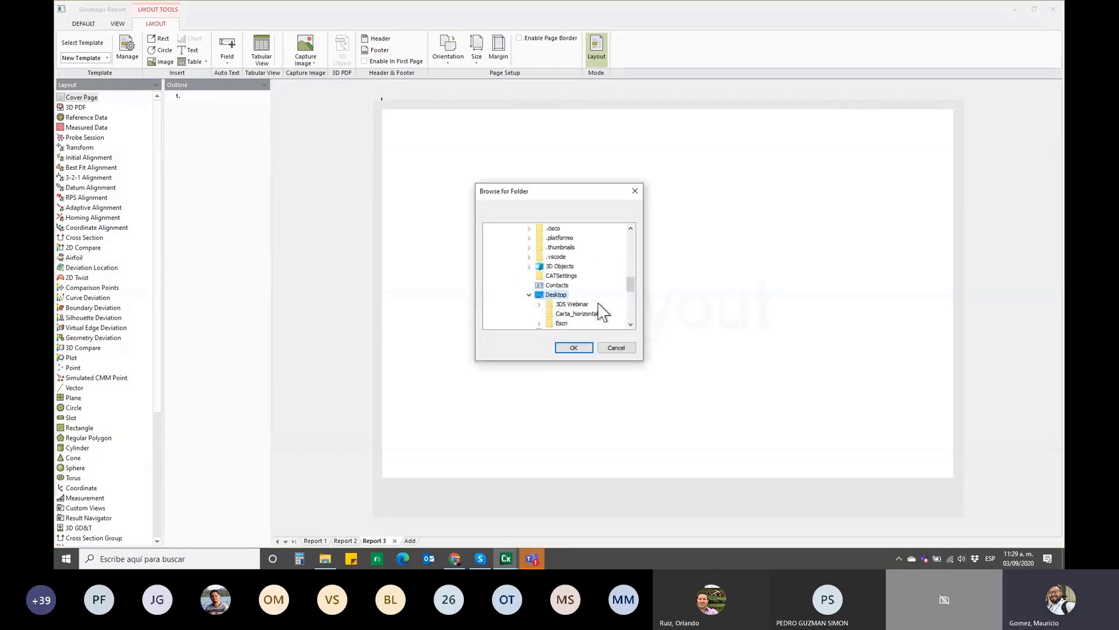
left_click_drag(630, 284, 630, 290)
left_click(580, 267)
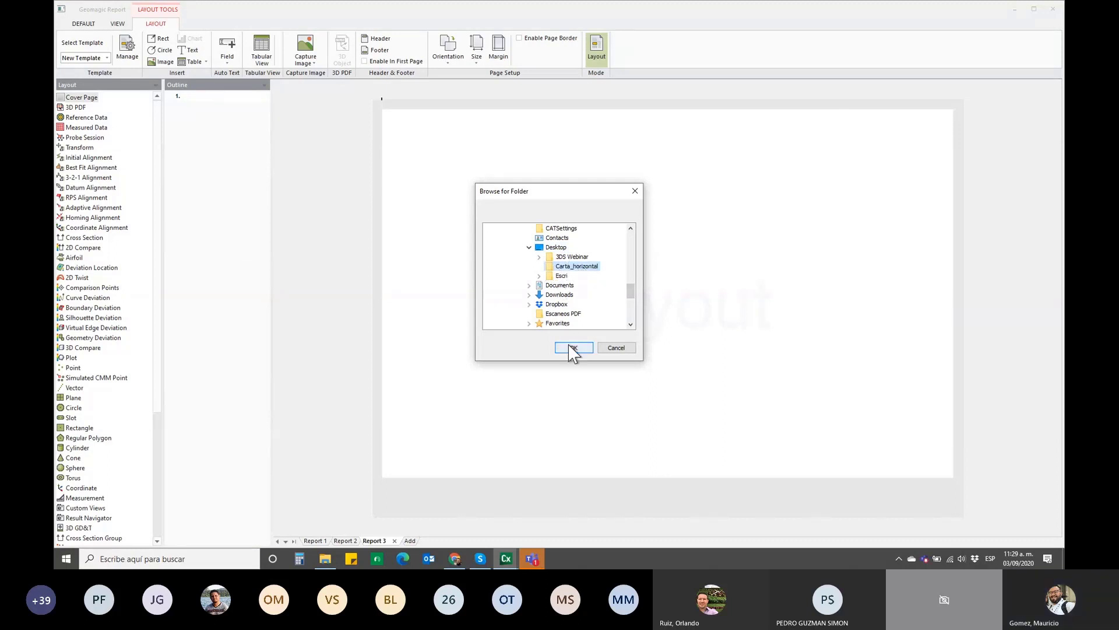
left_click(616, 348)
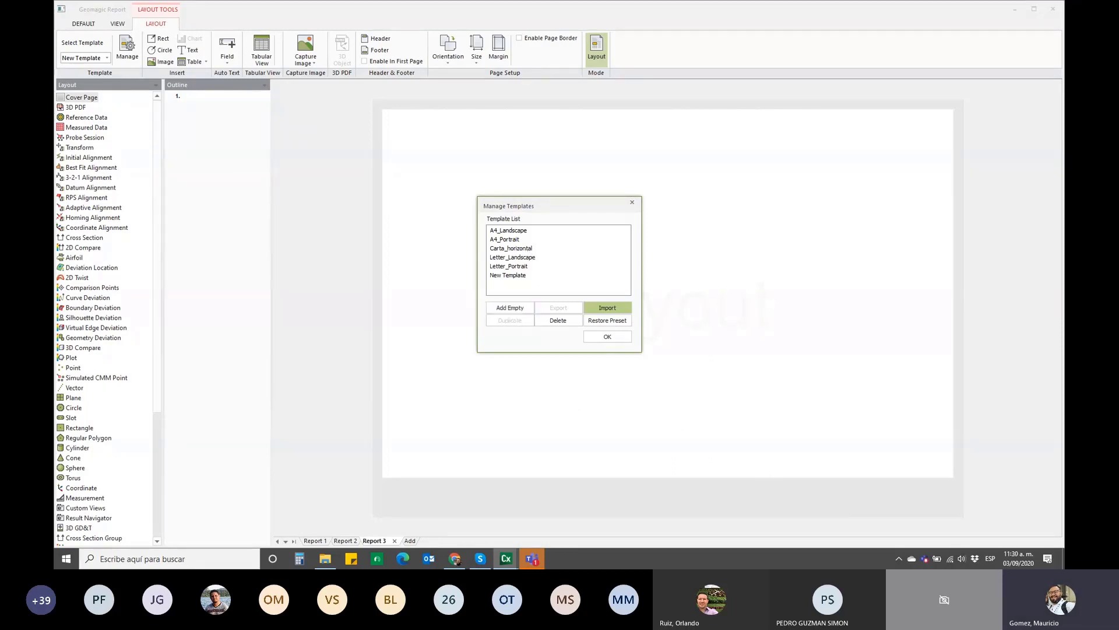
- Close the Manage Templates dialog with OK and switch to the Report 2 document
left_click(382, 99)
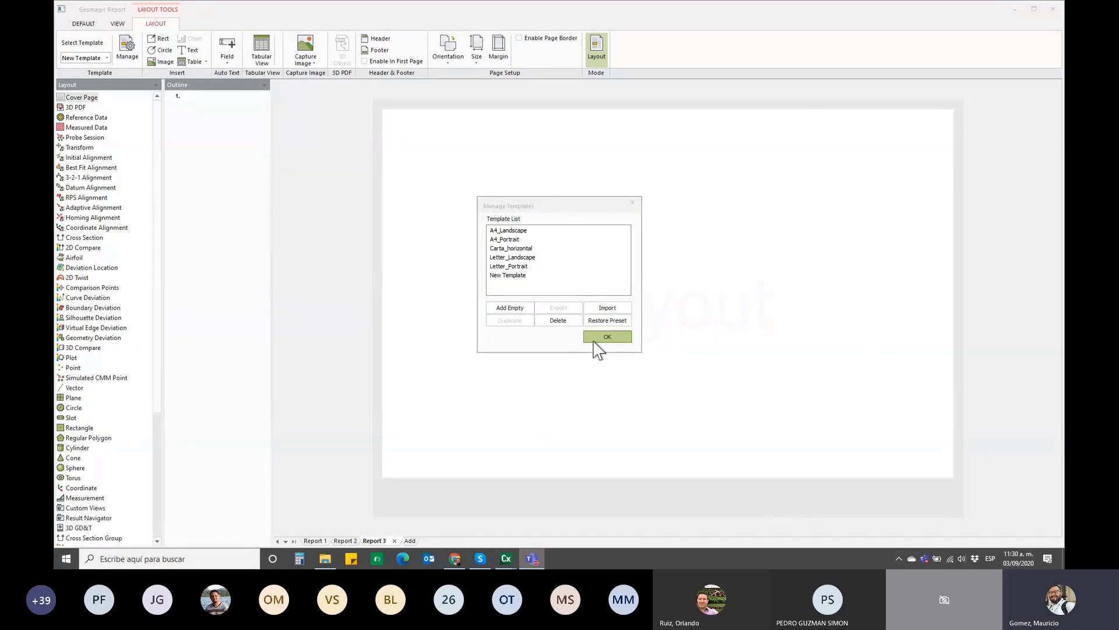
left_click(595, 340)
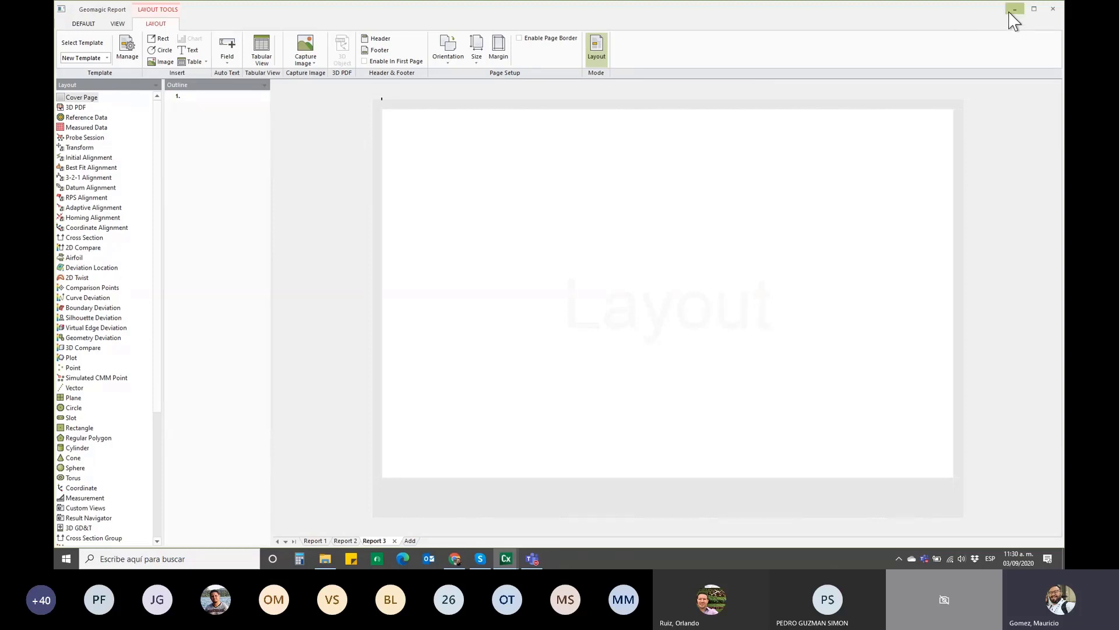
left_click(350, 541)
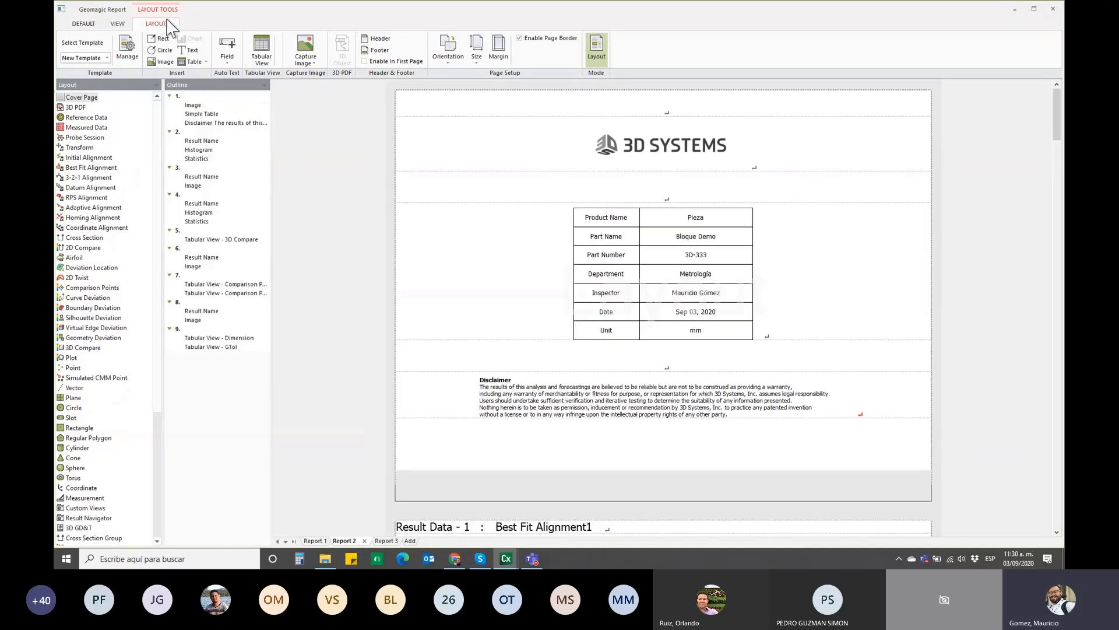
- Turn off Layout mode and glance at the part in Control X before returning to Report
left_click(600, 53)
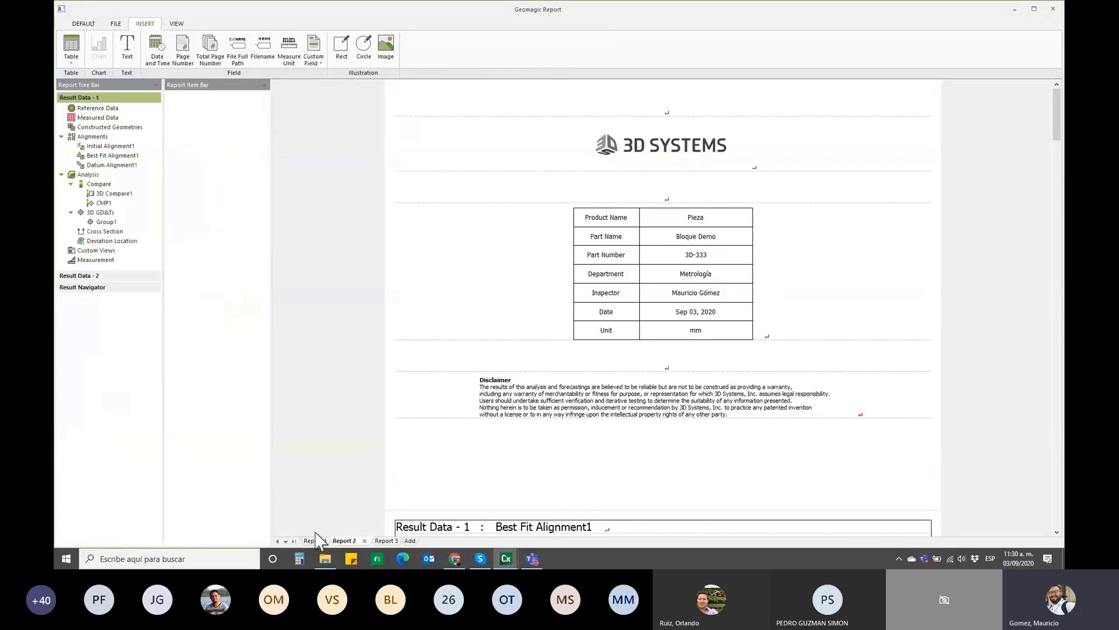
mouse_move(505, 559)
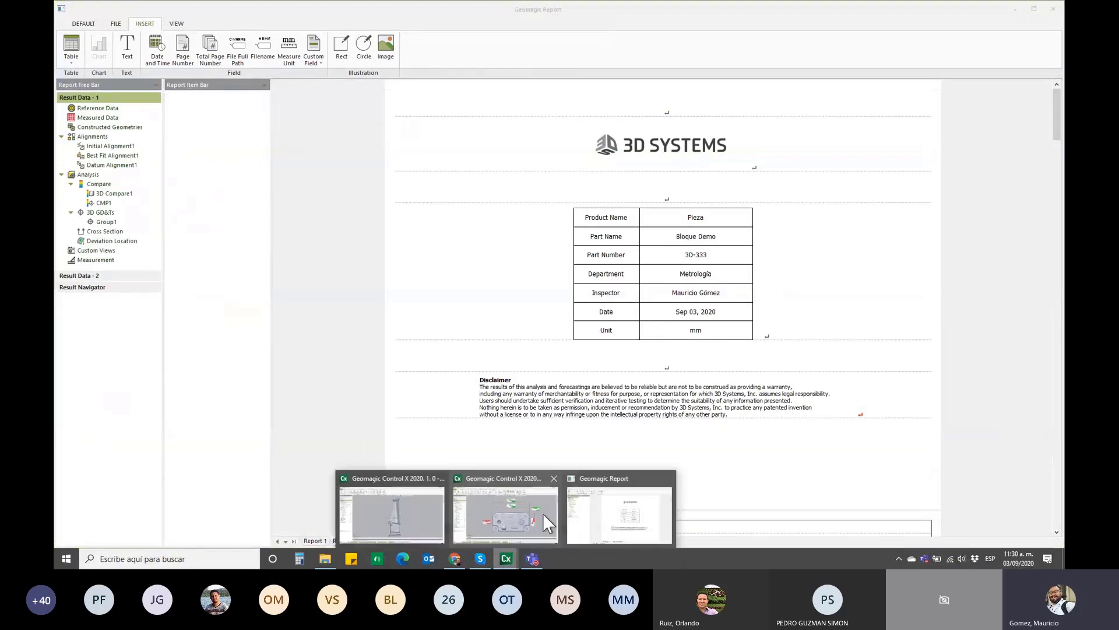
left_click(543, 513)
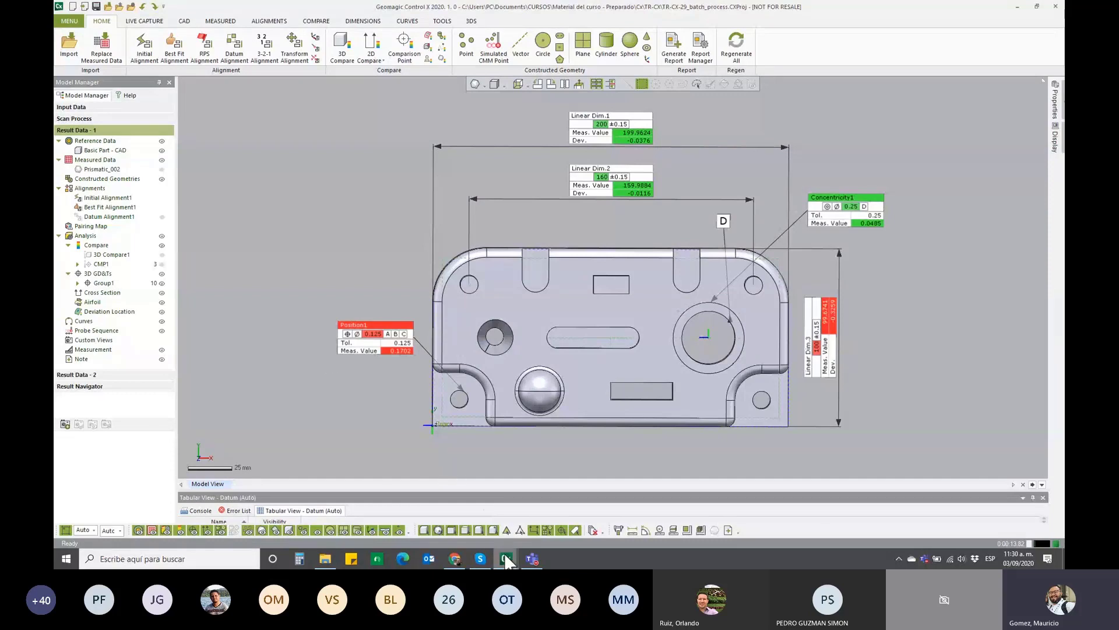
mouse_move(506, 558)
left_click(627, 513)
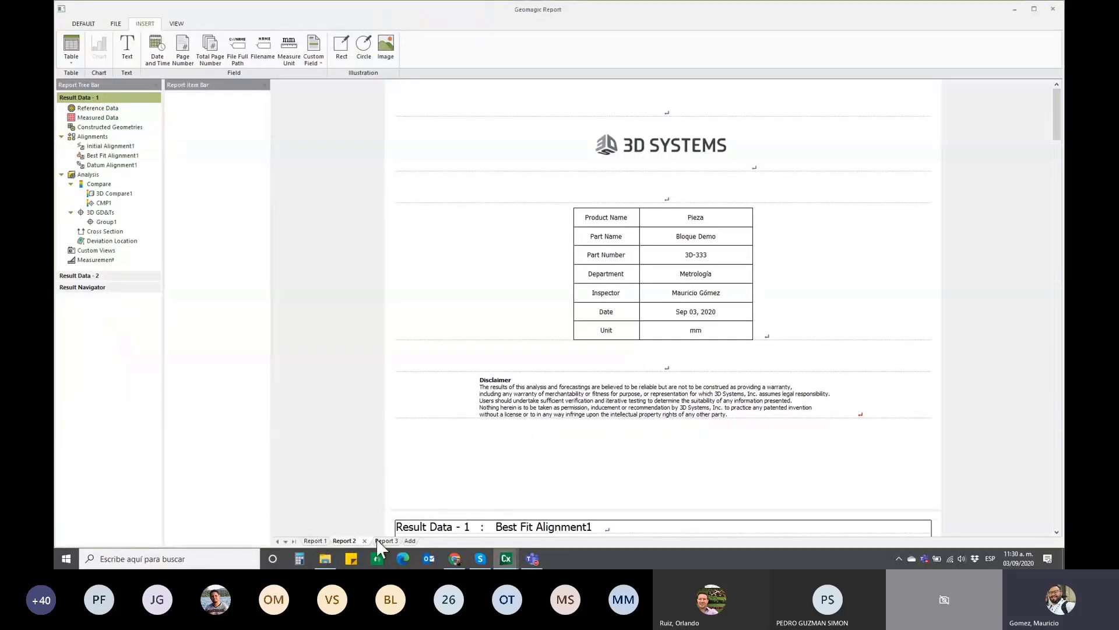
left_click(1053, 9)
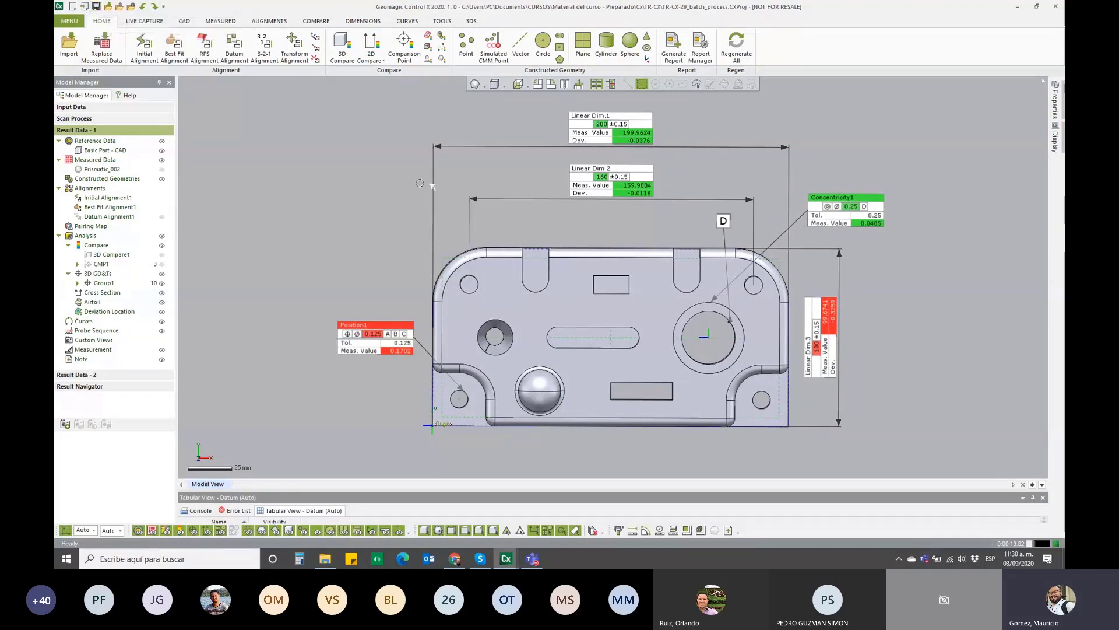
left_click(700, 57)
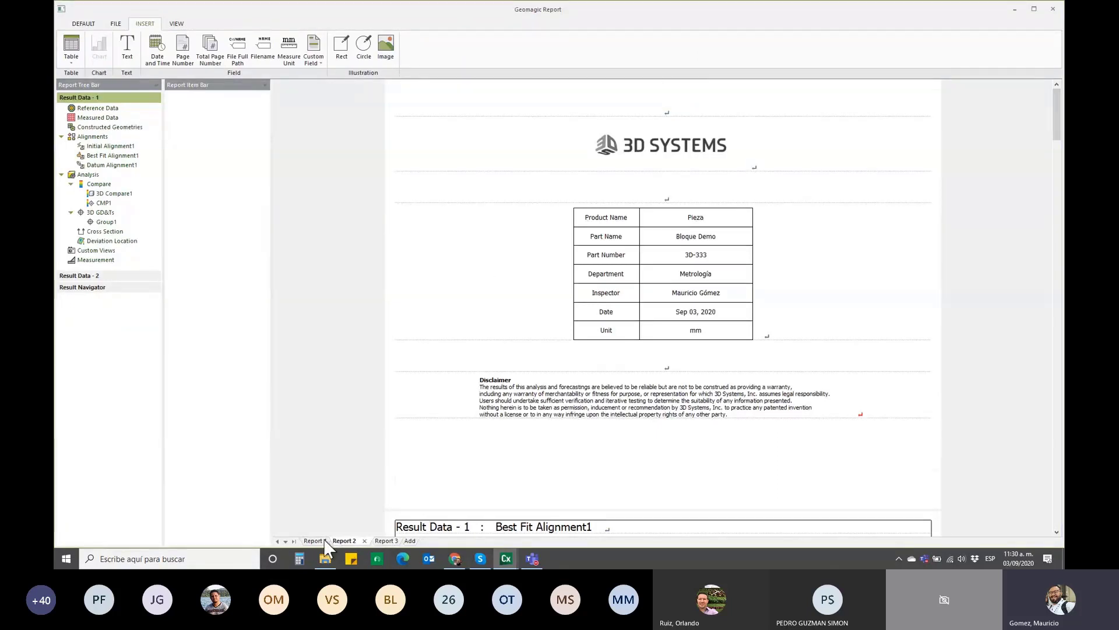
- Close Report 2, add and close Report 4, then show Report 1's REPORTE DIMENSIONAL cover
left_click(365, 540)
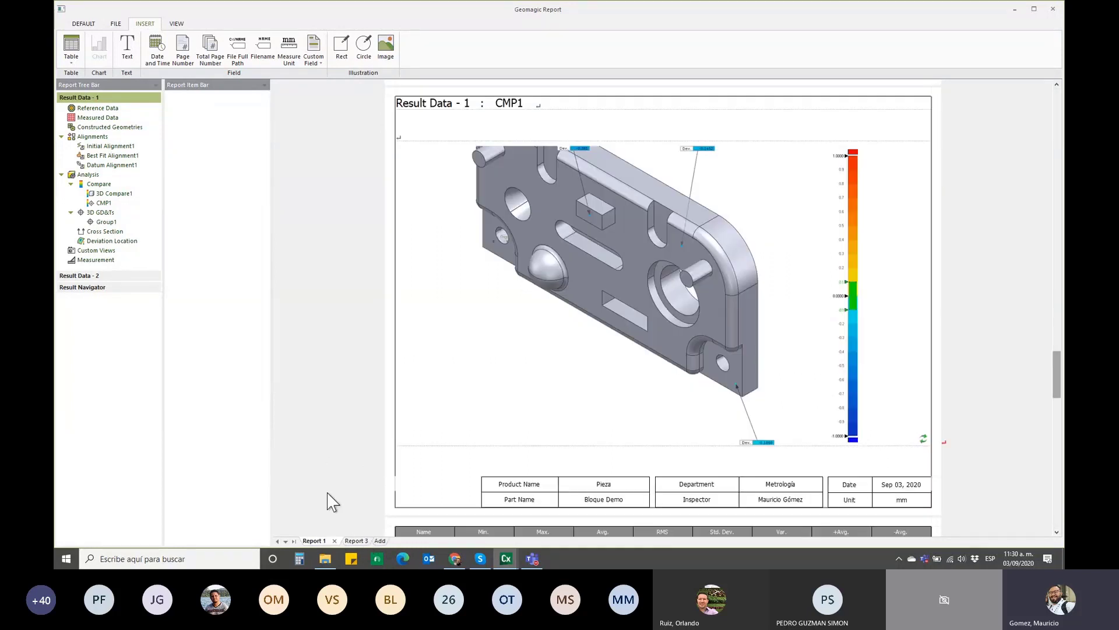
left_click(381, 541)
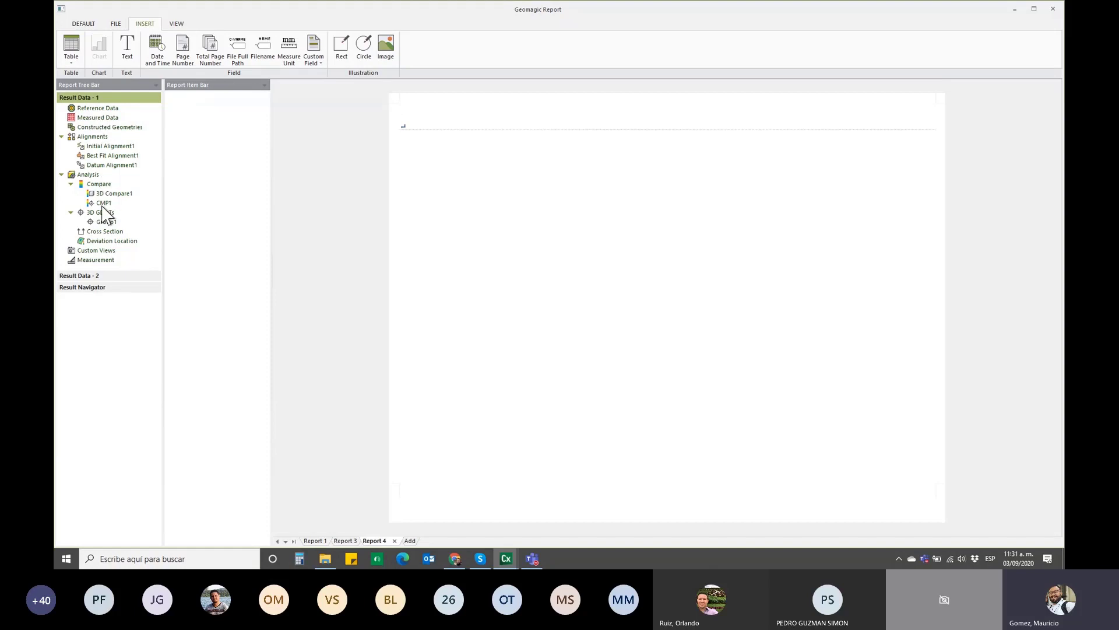
left_click(395, 540)
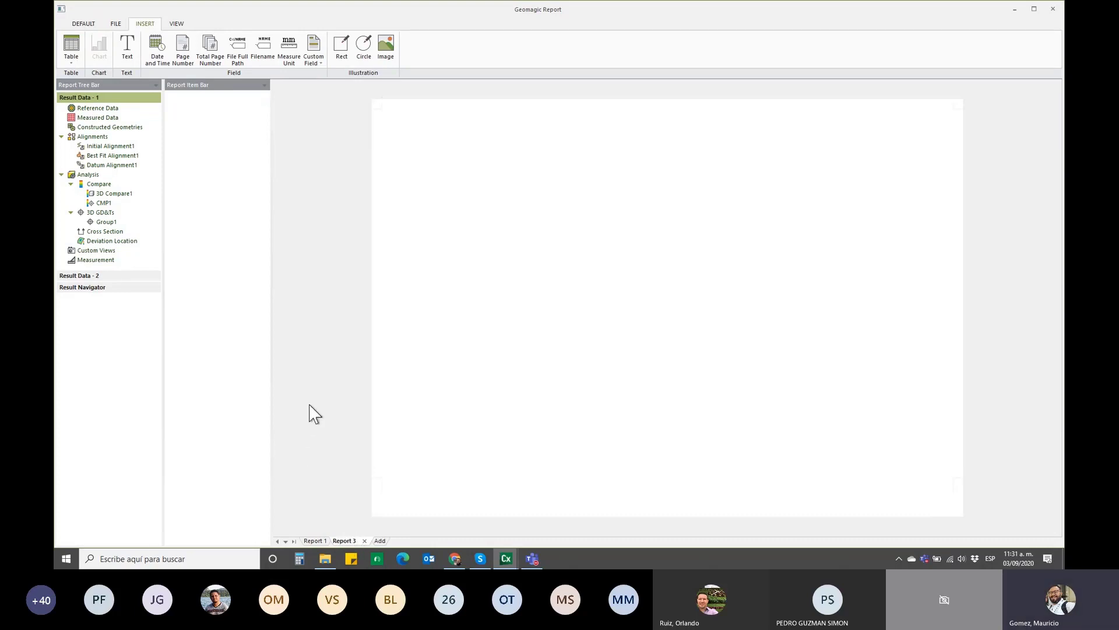
left_click(315, 541)
left_click(349, 541)
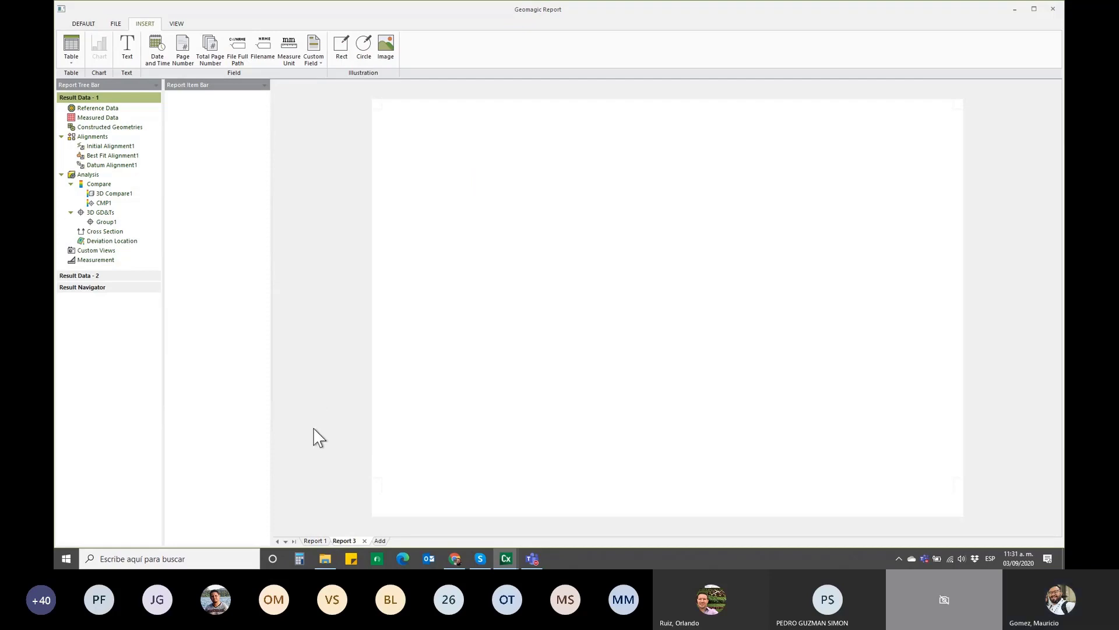
left_click(314, 540)
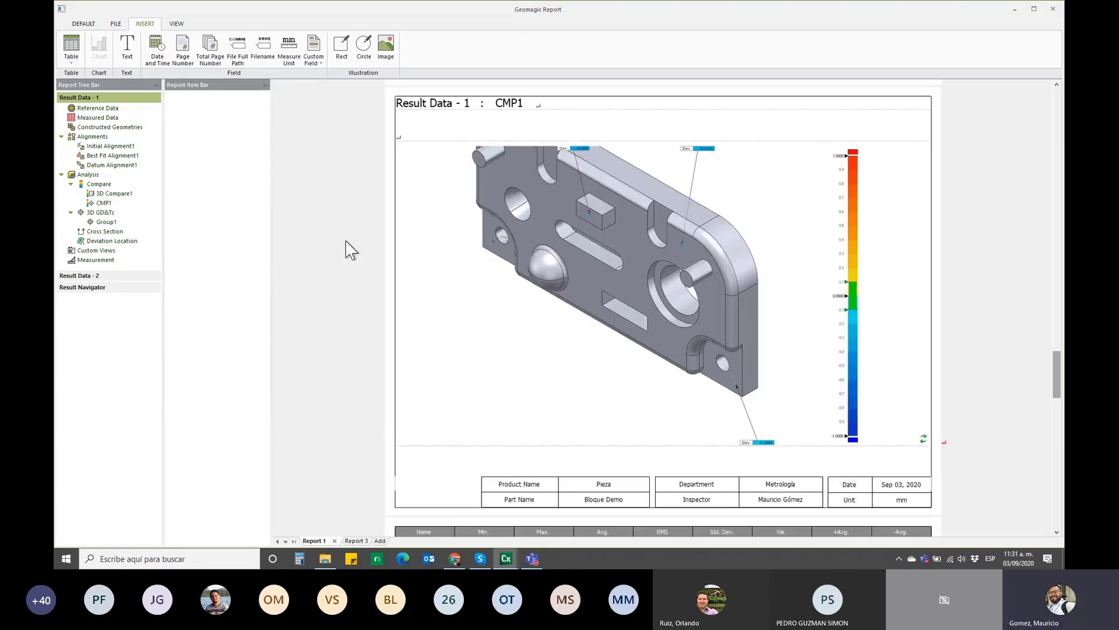
scroll(346, 245, "up", 5)
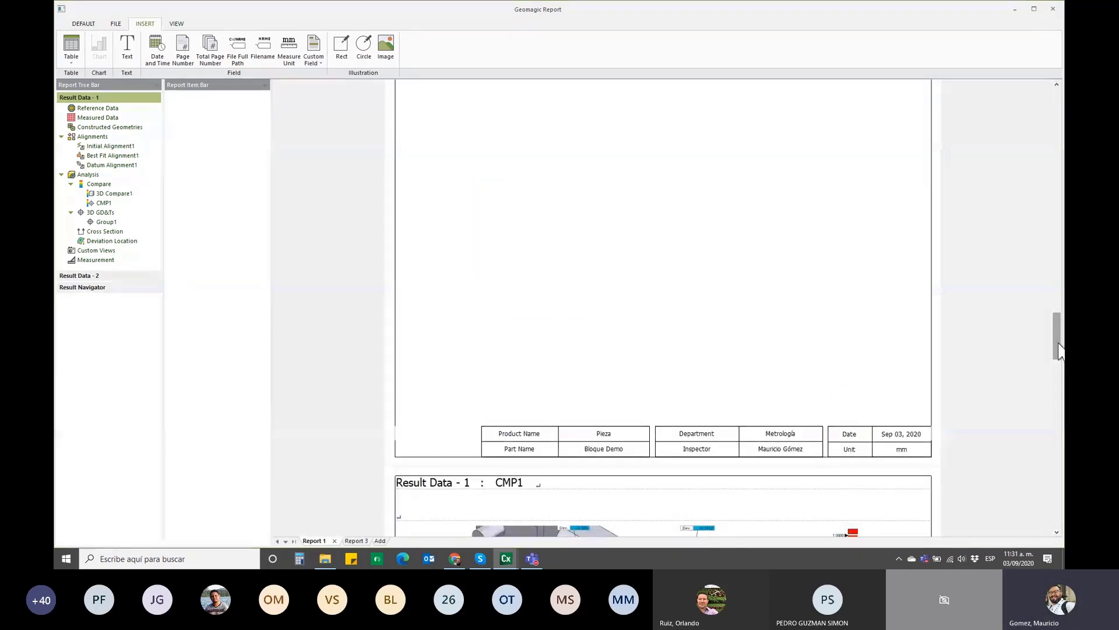
left_click_drag(1057, 344, 1056, 175)
scroll(663, 309, "up", 3)
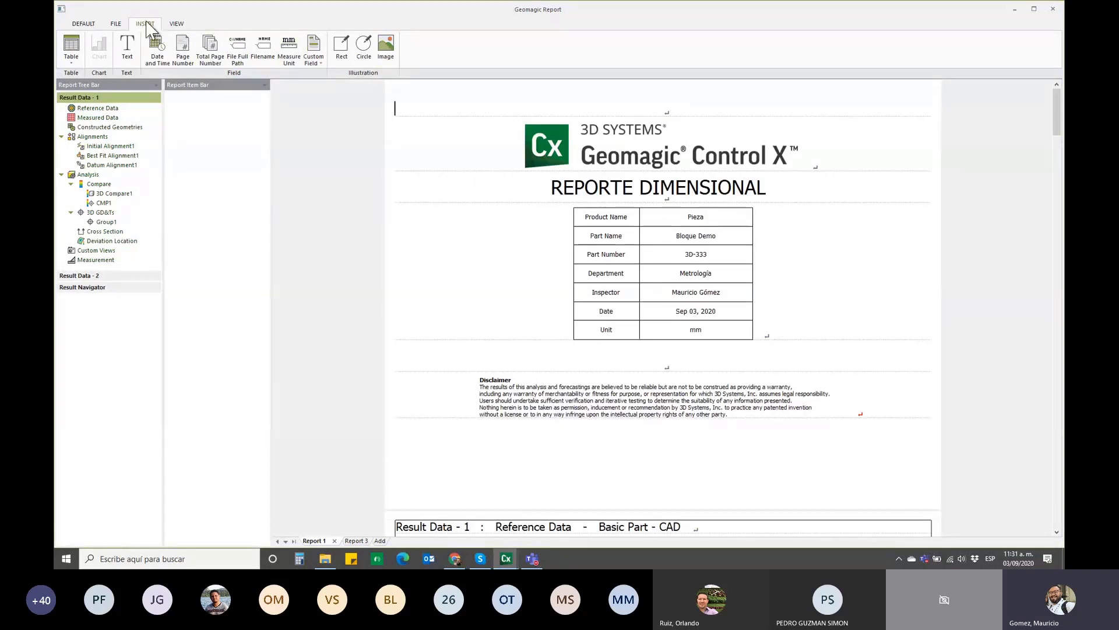
- Export Report 1 from FILE > Excel, saving it on the Desktop as Dem_webinar
left_click(116, 27)
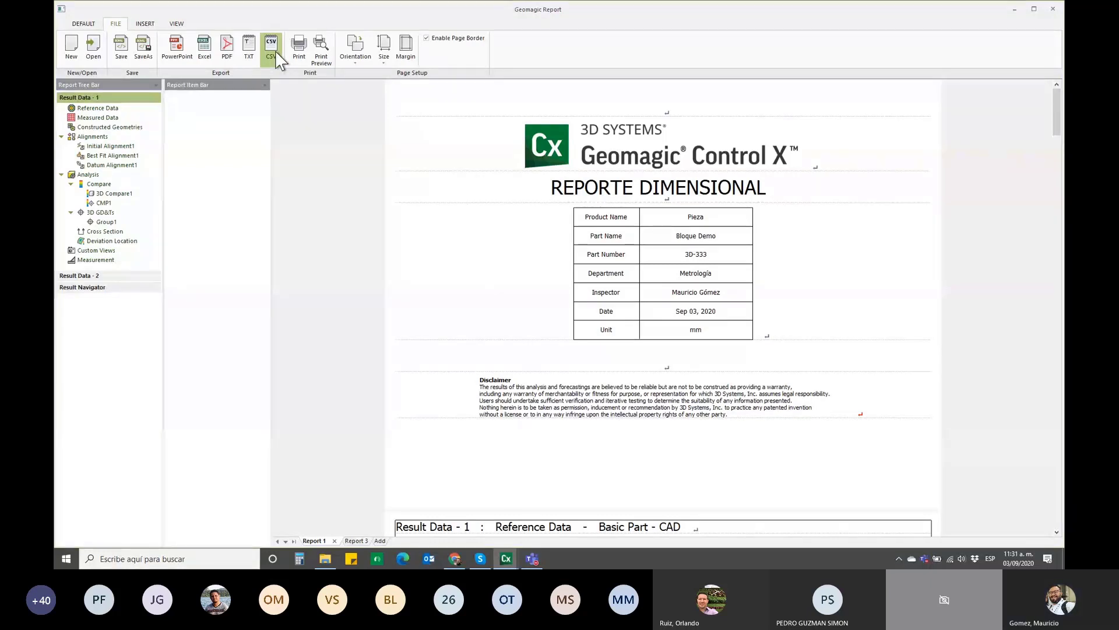
left_click(204, 50)
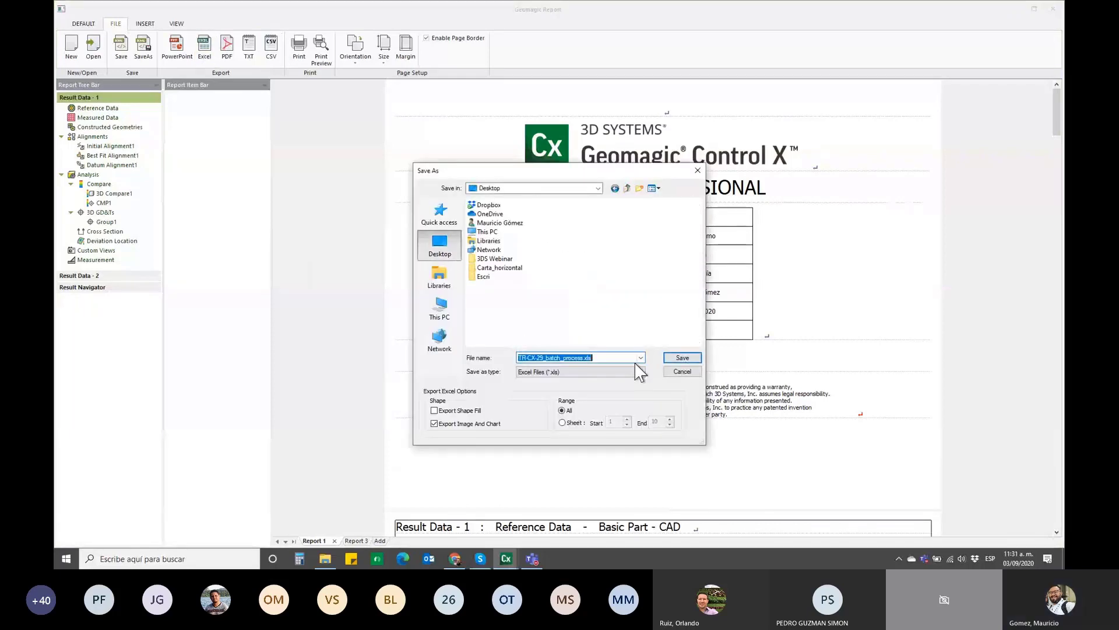
type("Demo")
key("BackSpace")
type("_webinar")
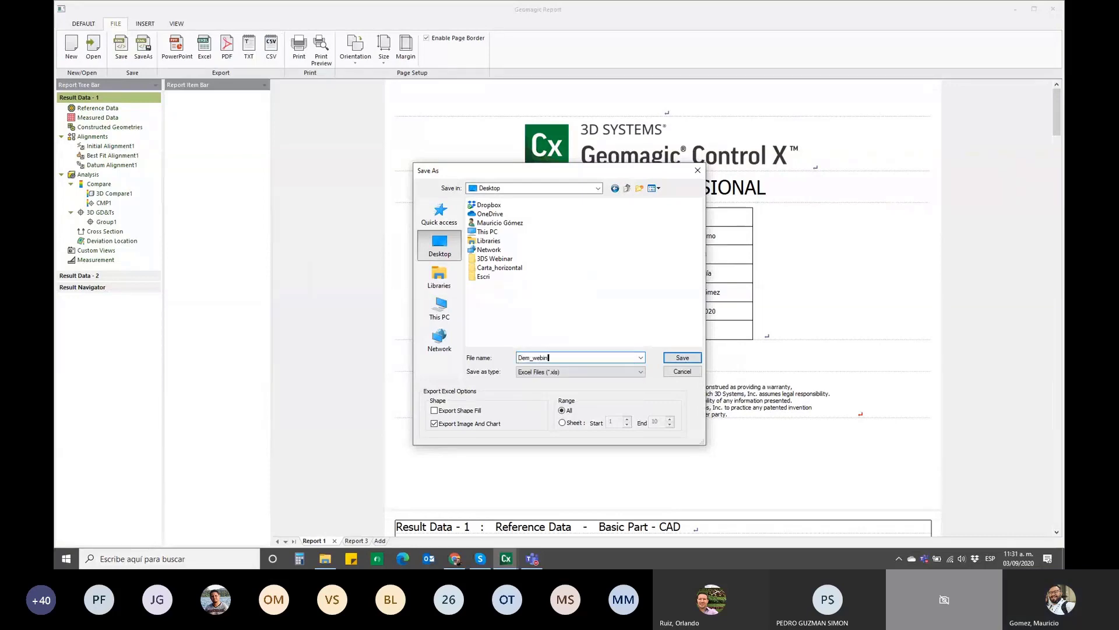
key("Return")
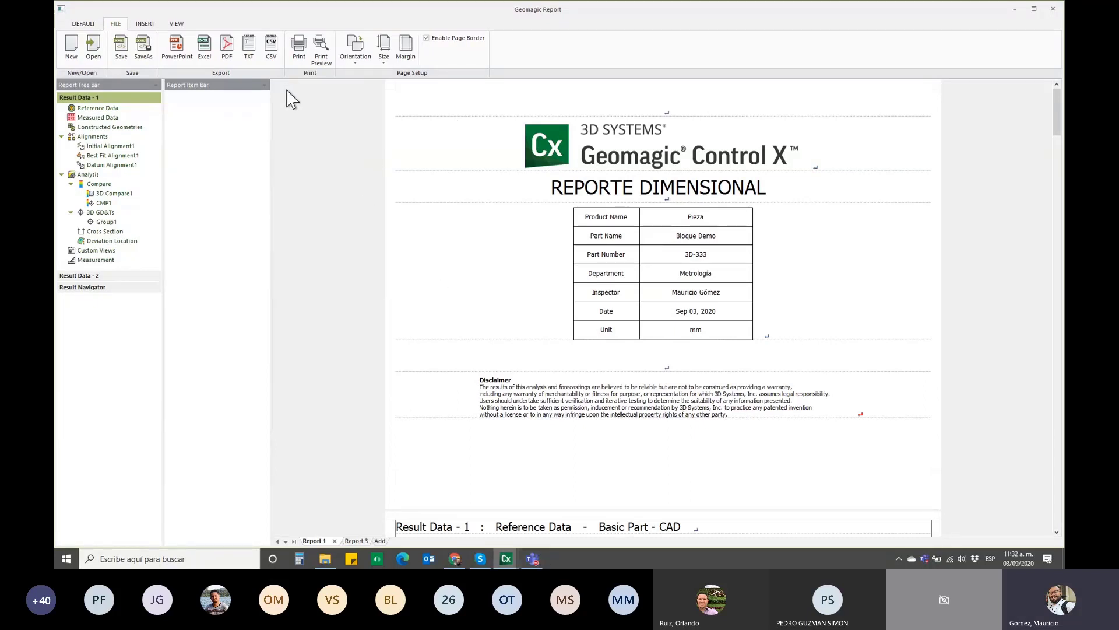
- Open the exported Dem_webinar workbook in Excel and maximize its window
left_click(204, 47)
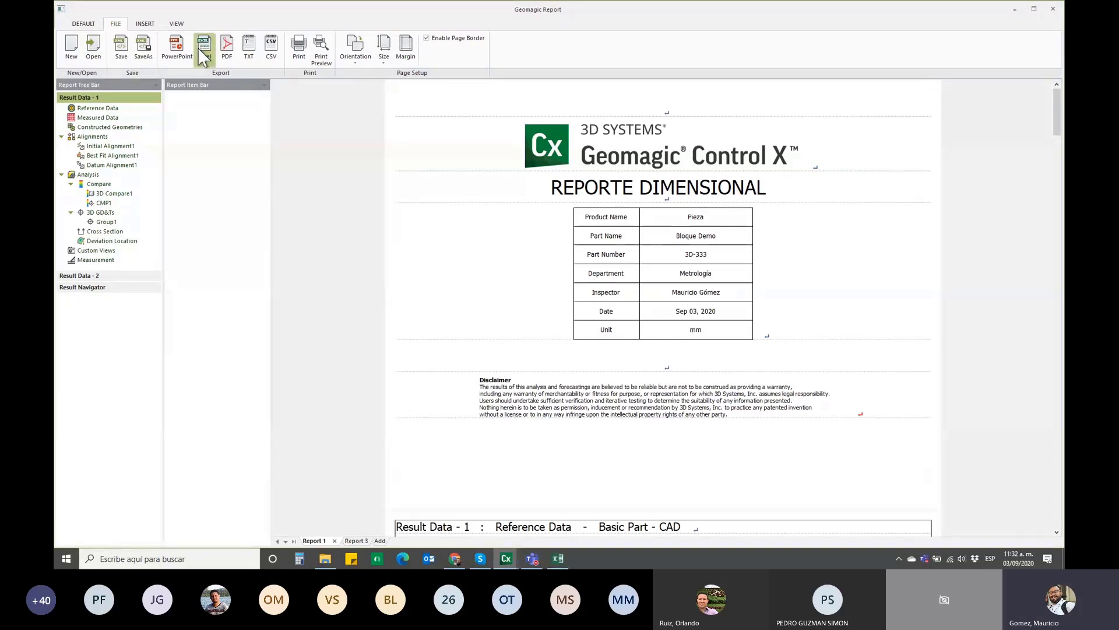
left_click(558, 560)
double_click(940, 86)
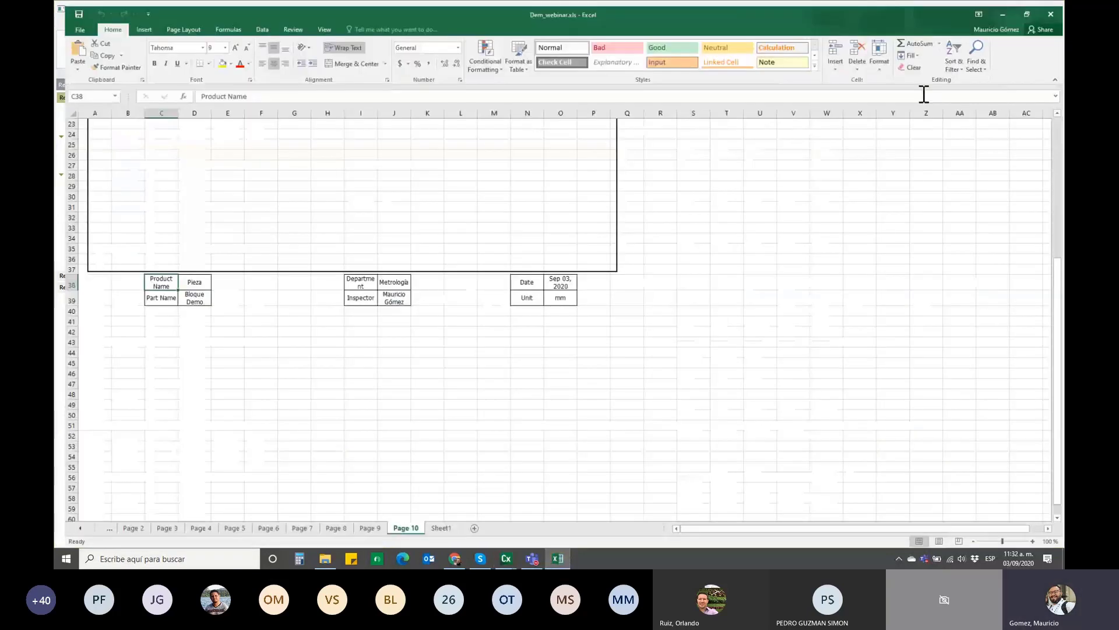
scroll(372, 375, "up", 7)
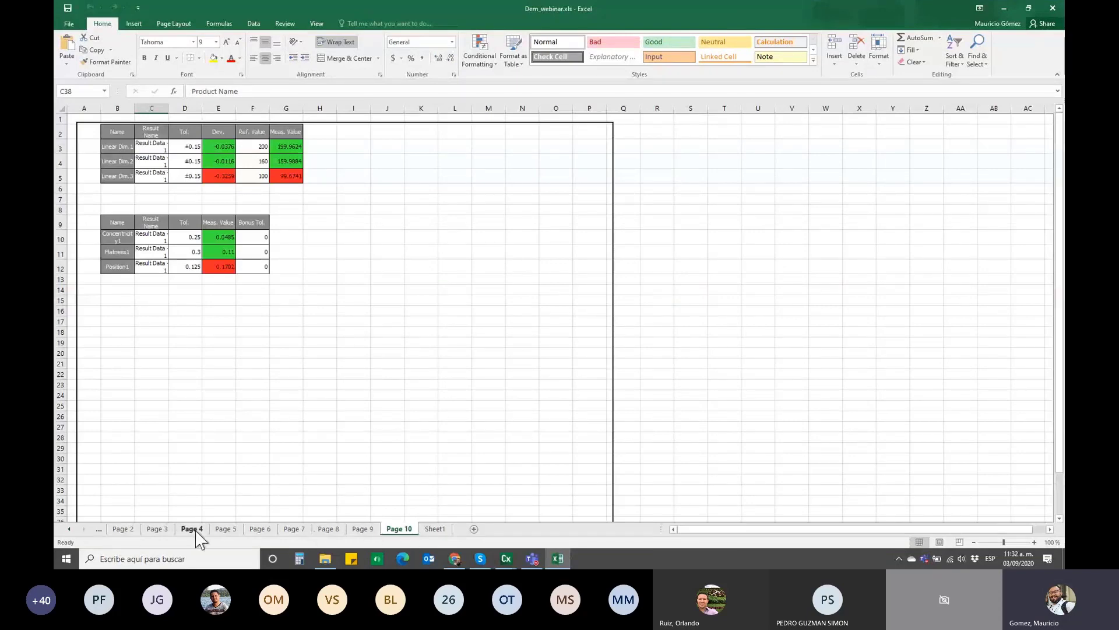
- Enlarge the part picture on the Page 9 sheet by dragging its corner handle
left_click(362, 528)
scroll(325, 365, "up", 2)
scroll(327, 360, "up", 3)
scroll(332, 365, "up", 2)
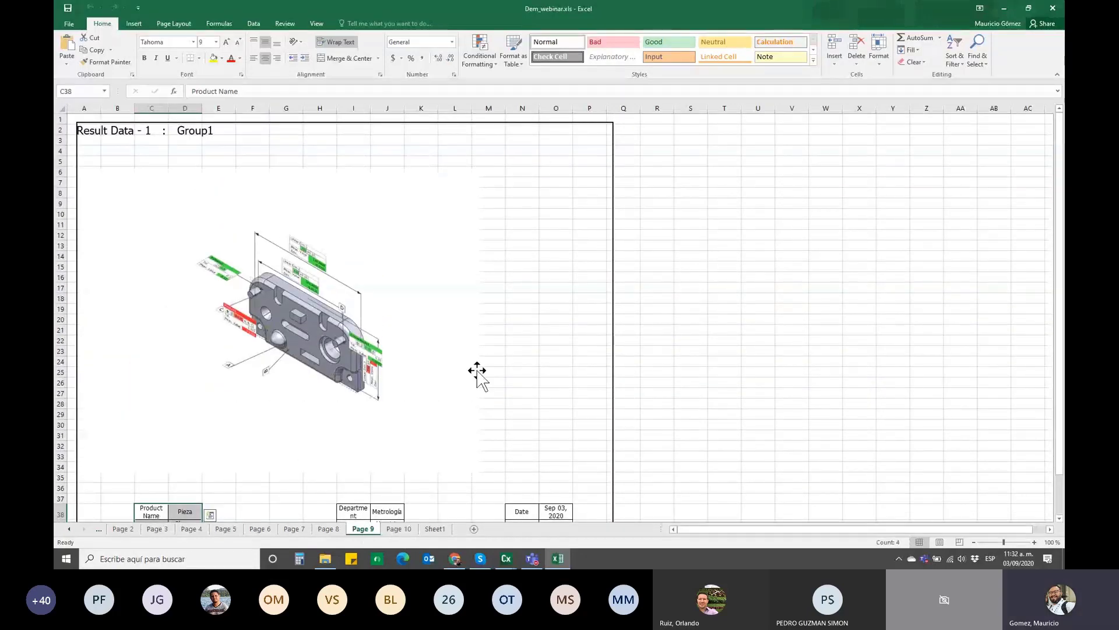
left_click(428, 298)
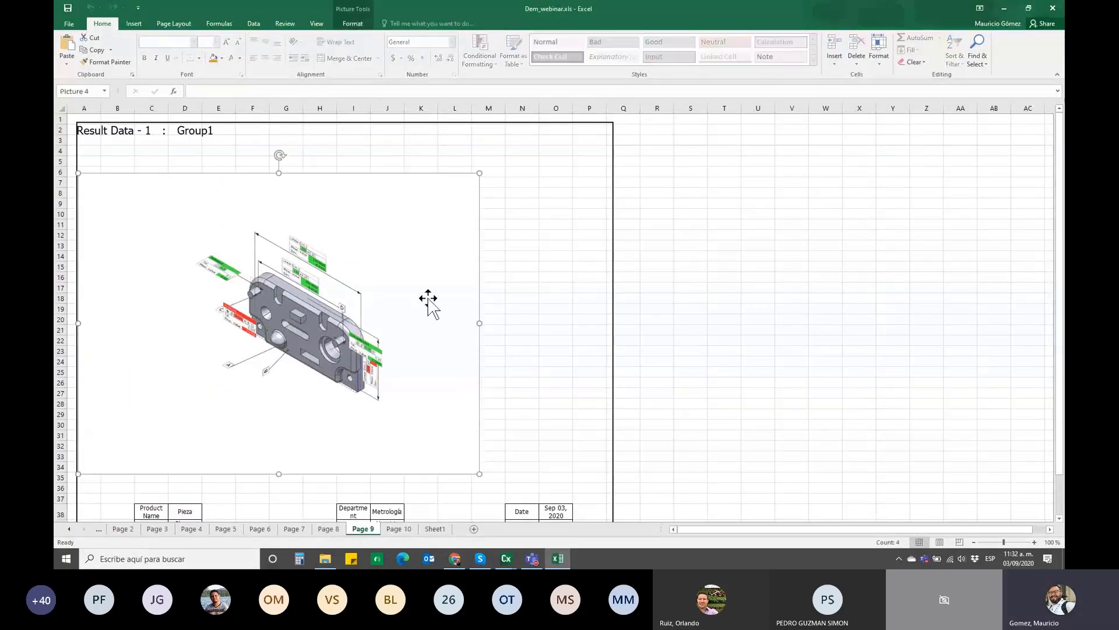
left_click_drag(479, 173, 583, 126)
scroll(449, 452, "down", 1)
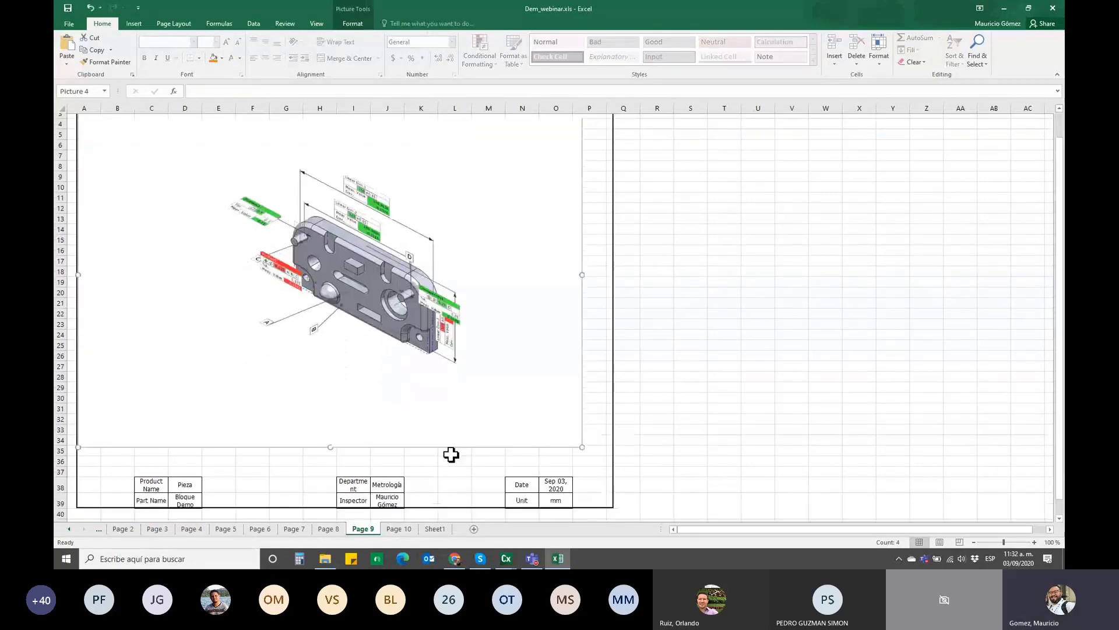
- Review cell C3 on Page 10 and the Page 5 and Page 4 sheets, then minimize Excel
left_click(398, 529)
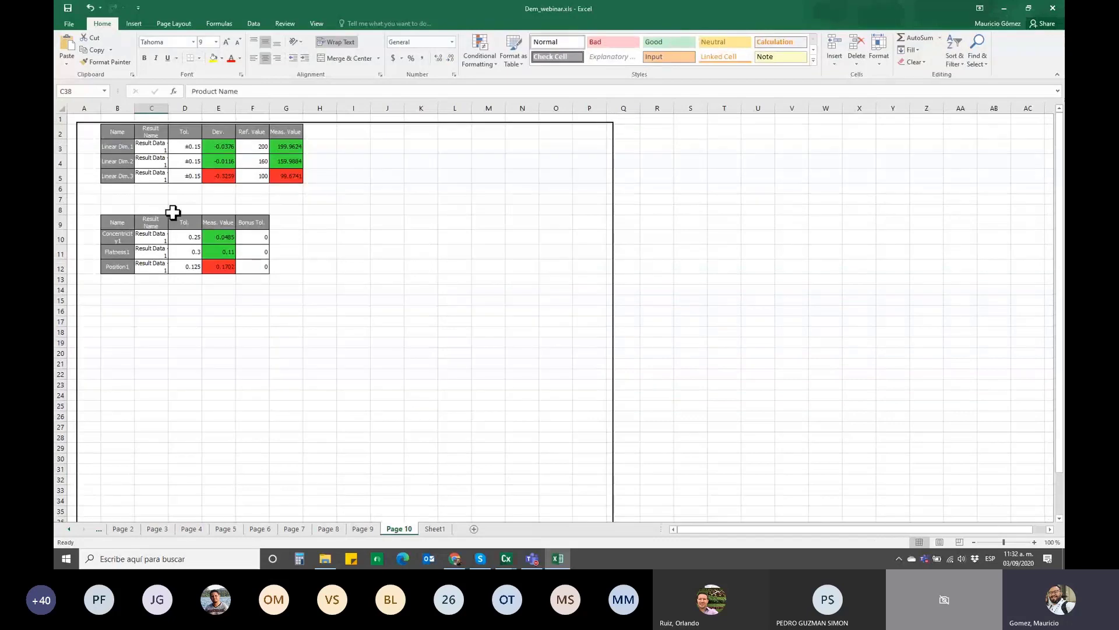
left_click(153, 145)
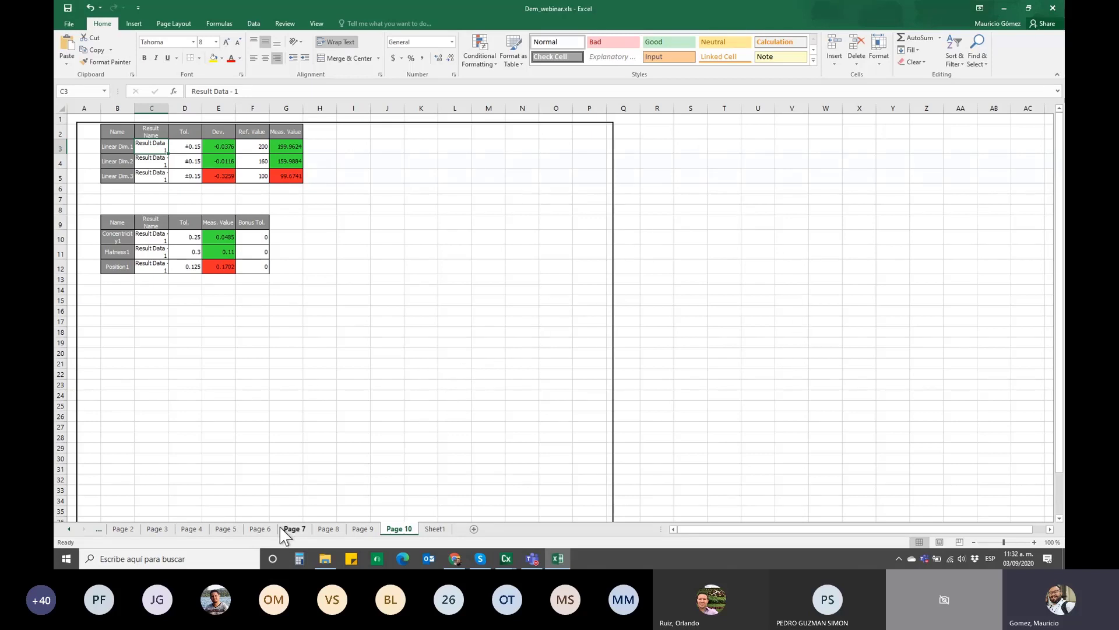
left_click(226, 529)
left_click(191, 529)
scroll(210, 441, "up", 3)
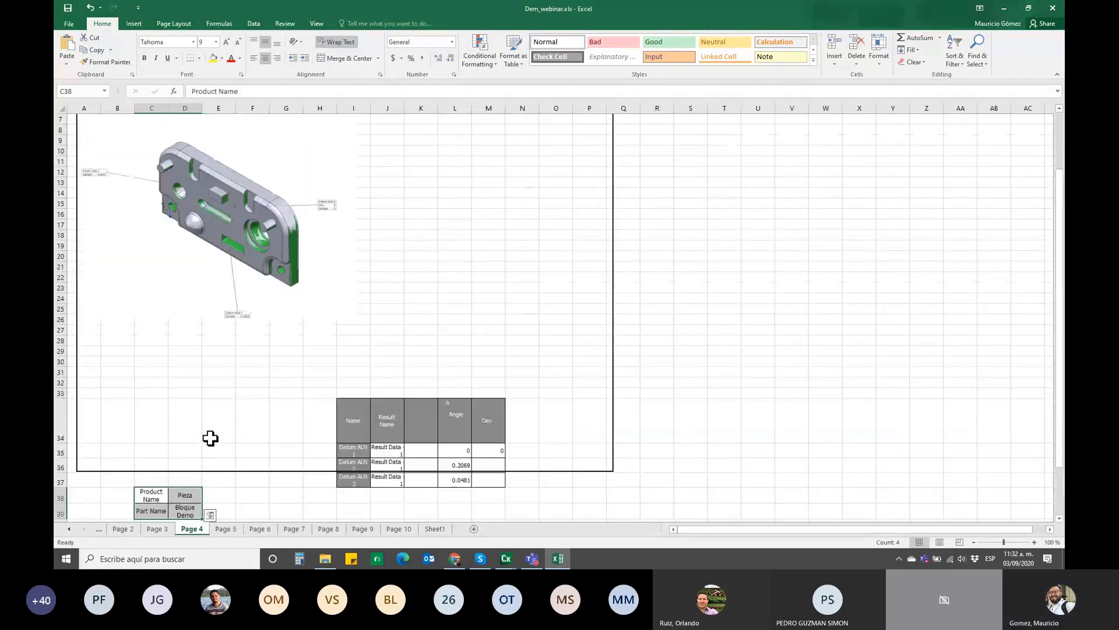
scroll(210, 438, "up", 2)
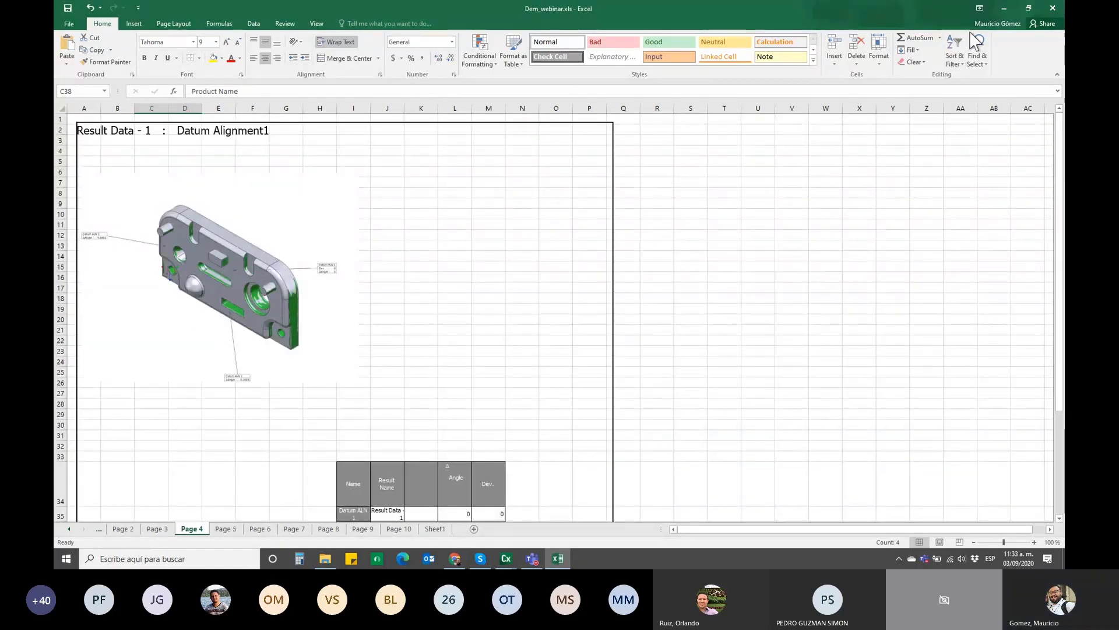
left_click(1005, 9)
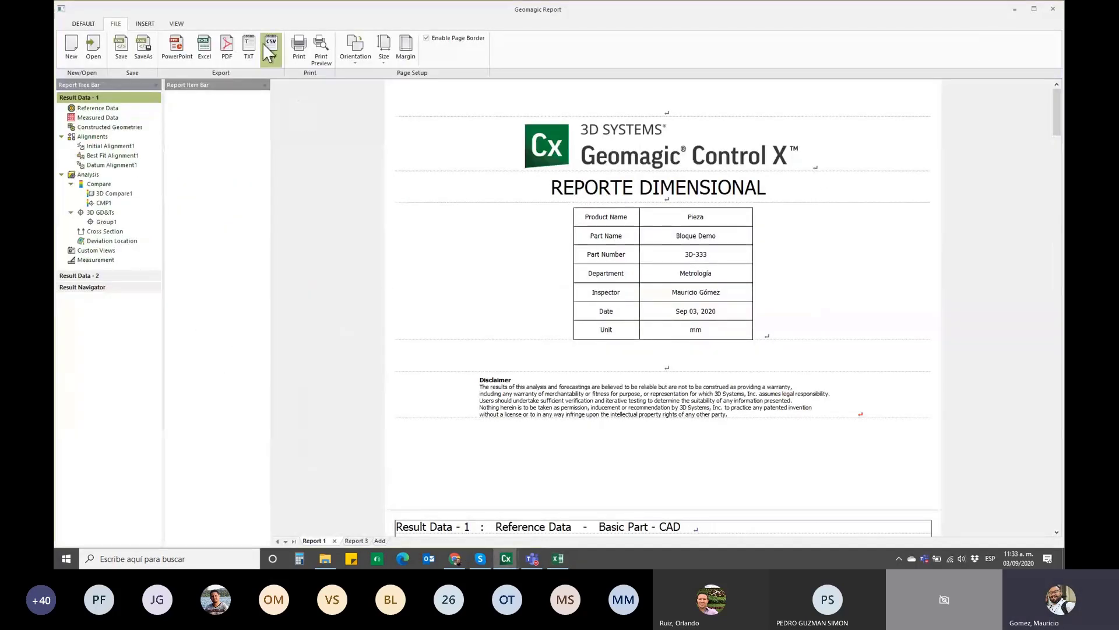
left_click(266, 51)
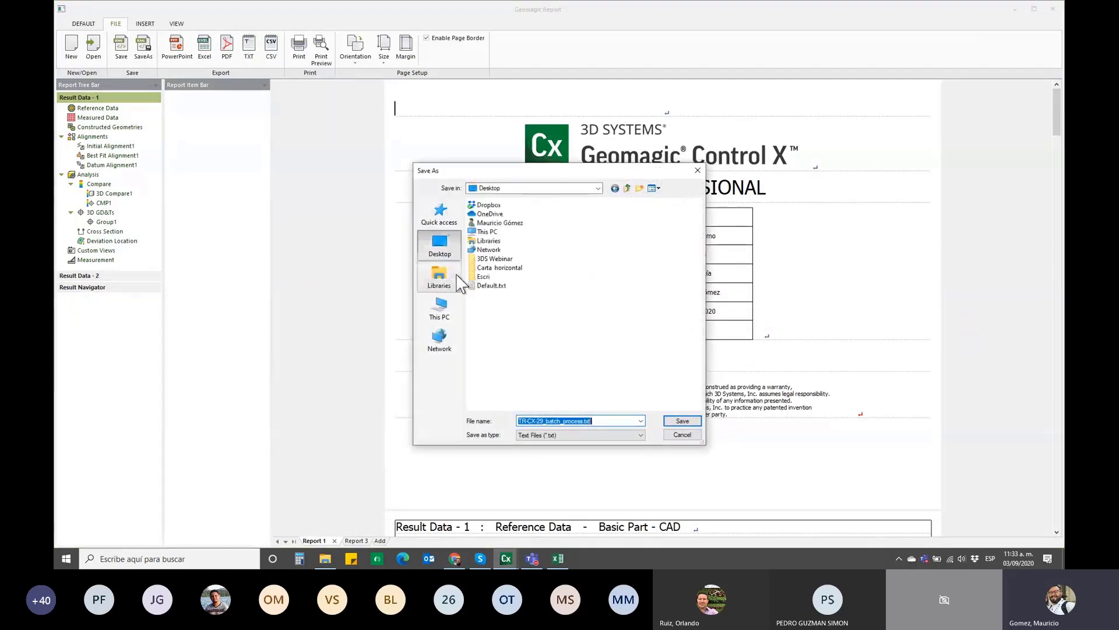
left_click(681, 421)
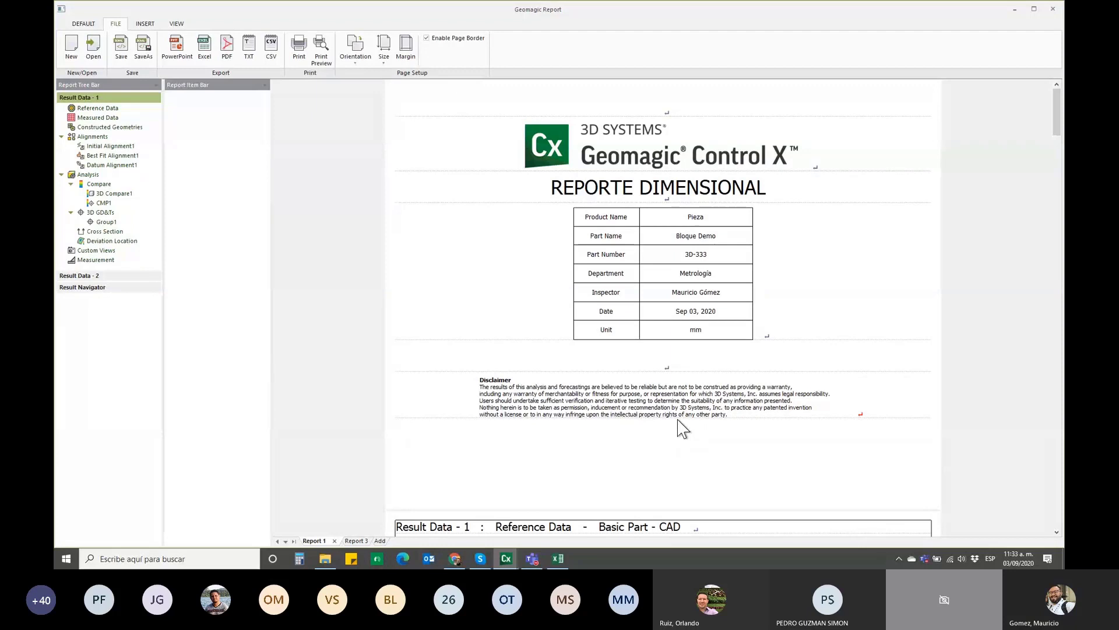
- Open TR-CX-29_batch_process.txt from the desktop in Notepad and select its product information header
left_click(1015, 9)
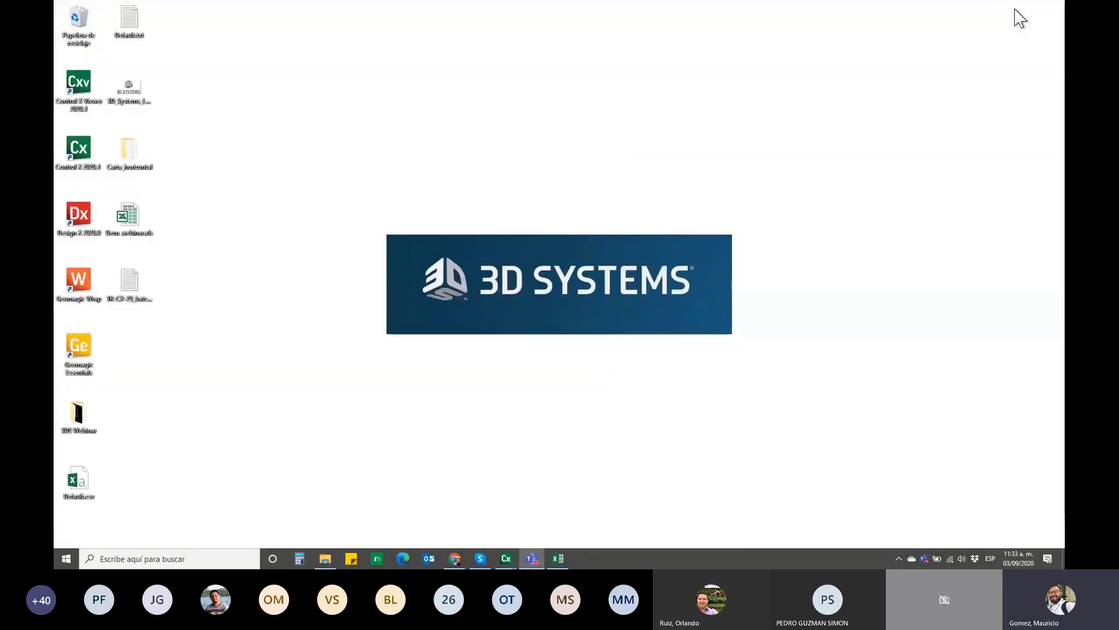
double_click(129, 283)
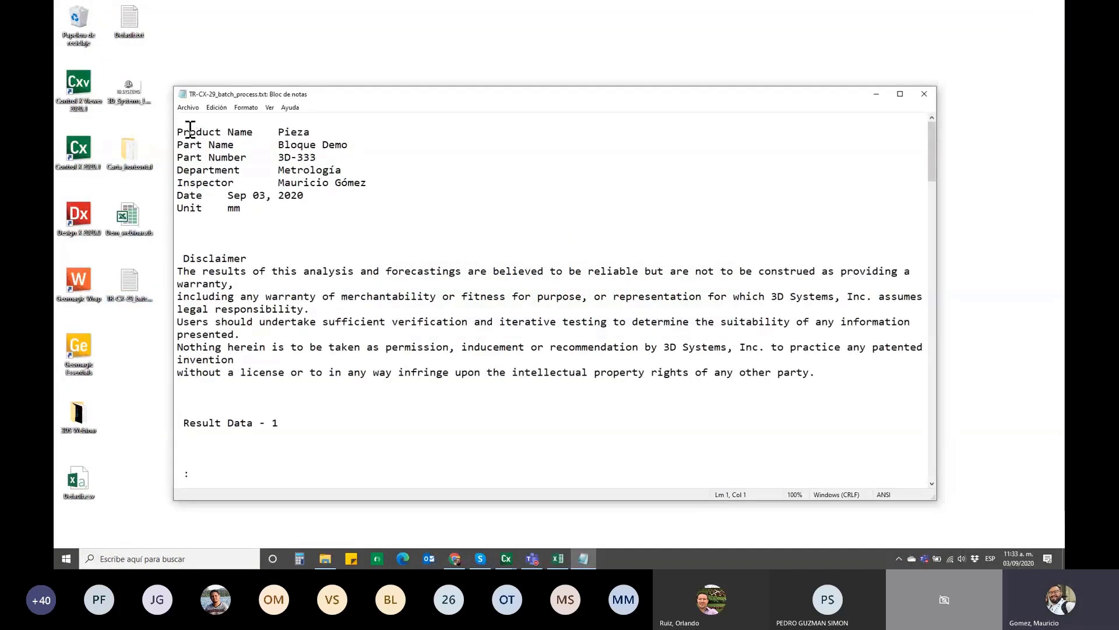
left_click_drag(184, 131, 302, 209)
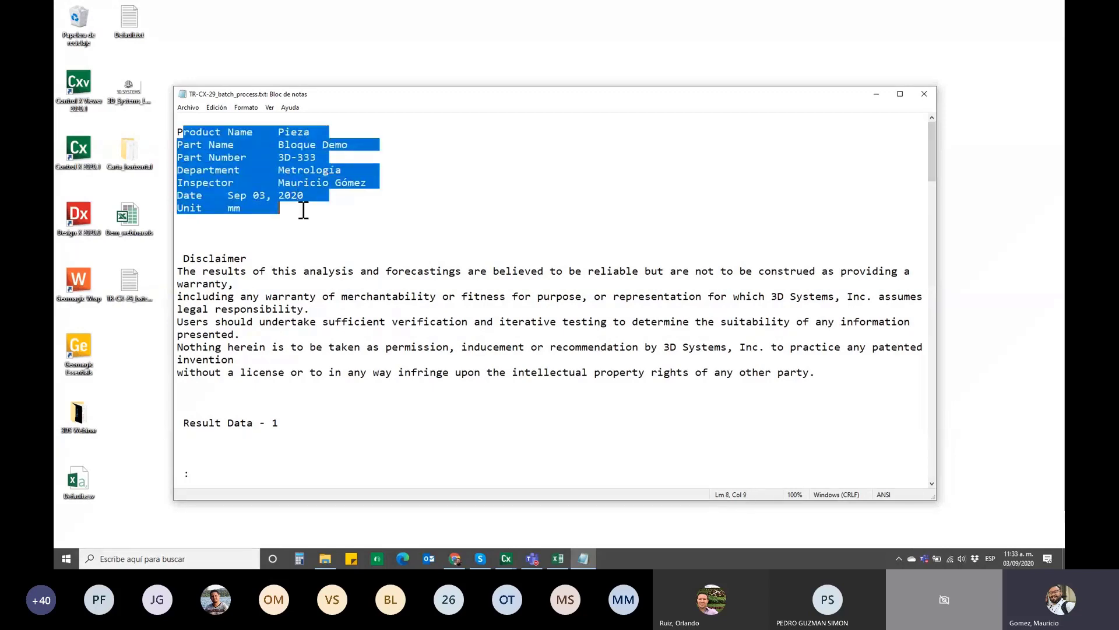
- Scroll through the 3D Compare statistics, highlight the CMP1 deviation rows, and continue to Group1 results
scroll(303, 210, "down", 1)
scroll(304, 210, "down", 5)
scroll(303, 209, "down", 4)
scroll(303, 210, "down", 4)
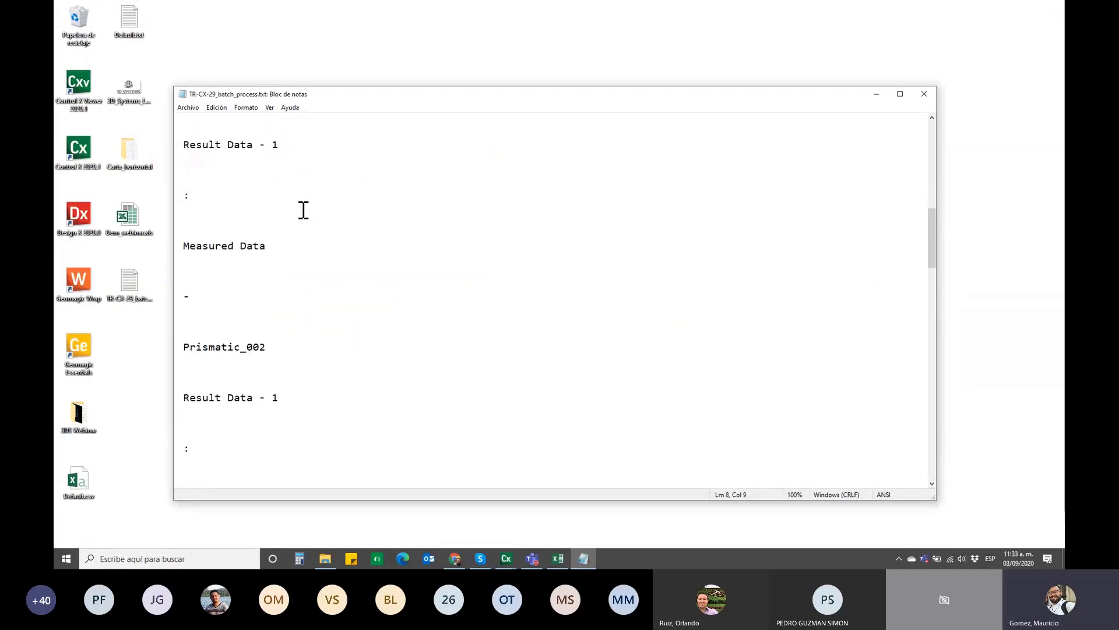
scroll(303, 210, "down", 6)
scroll(304, 210, "down", 5)
scroll(303, 210, "down", 5)
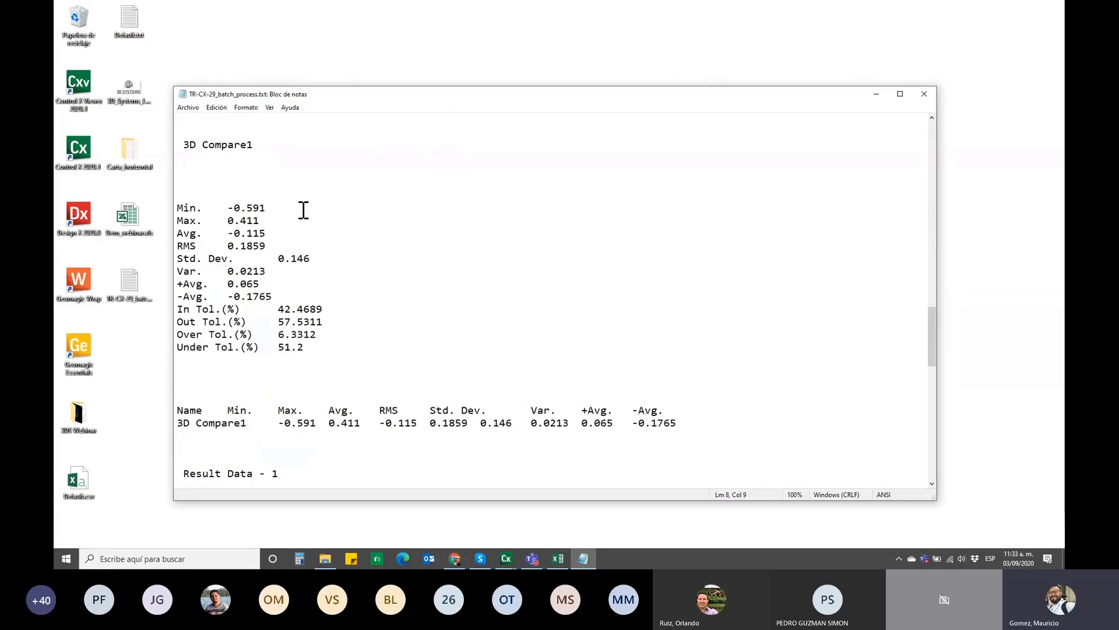
scroll(304, 210, "down", 2)
scroll(303, 210, "down", 2)
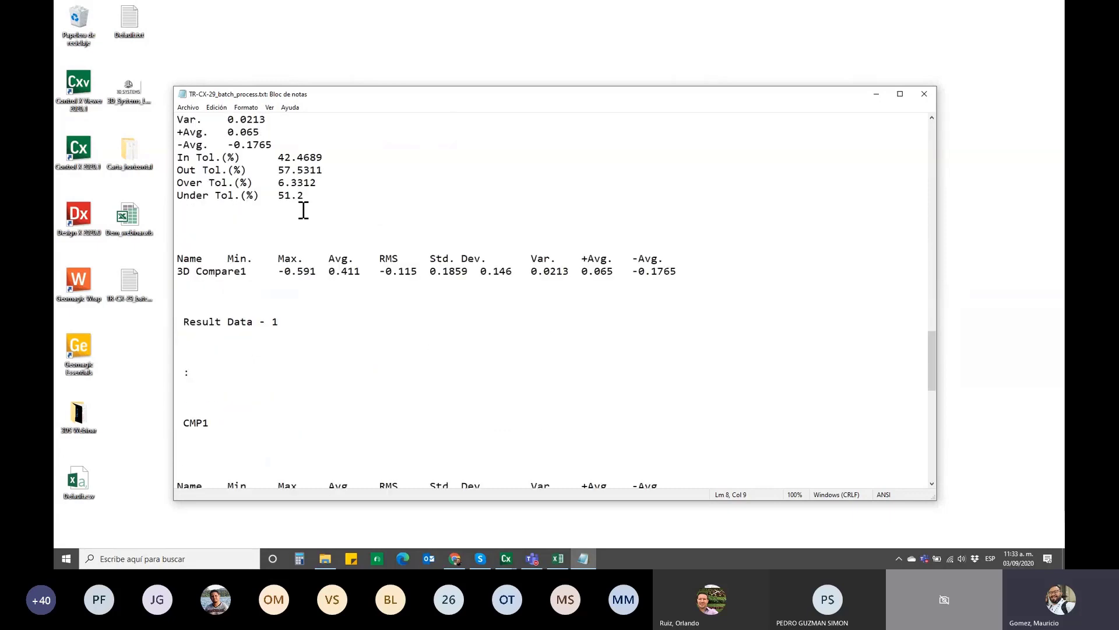
scroll(303, 210, "down", 5)
scroll(302, 212, "down", 2)
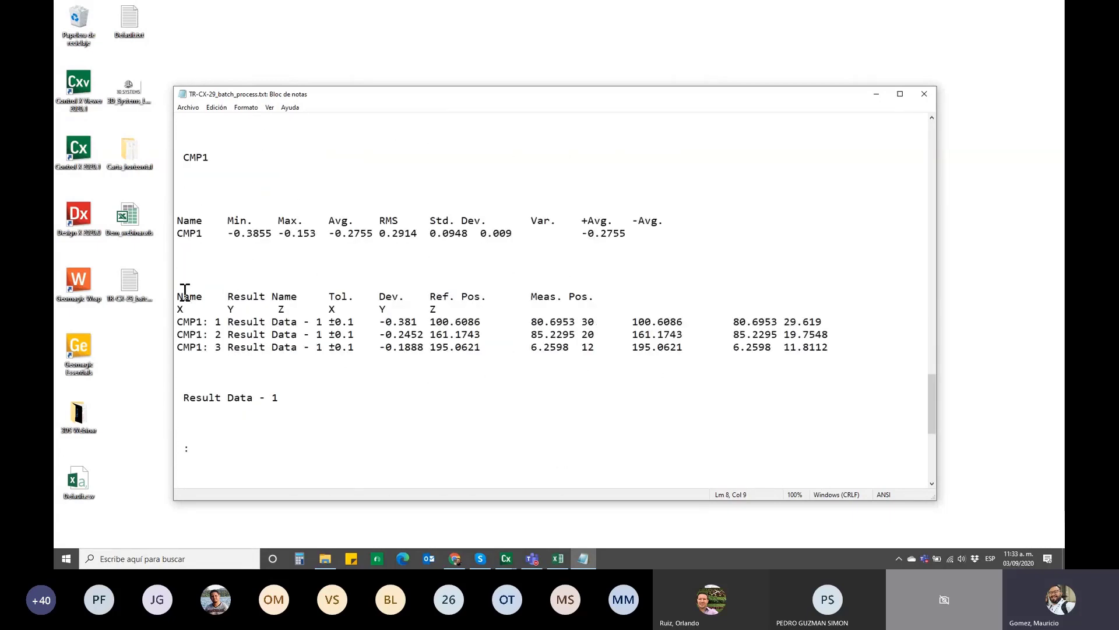
left_click_drag(178, 293, 872, 348)
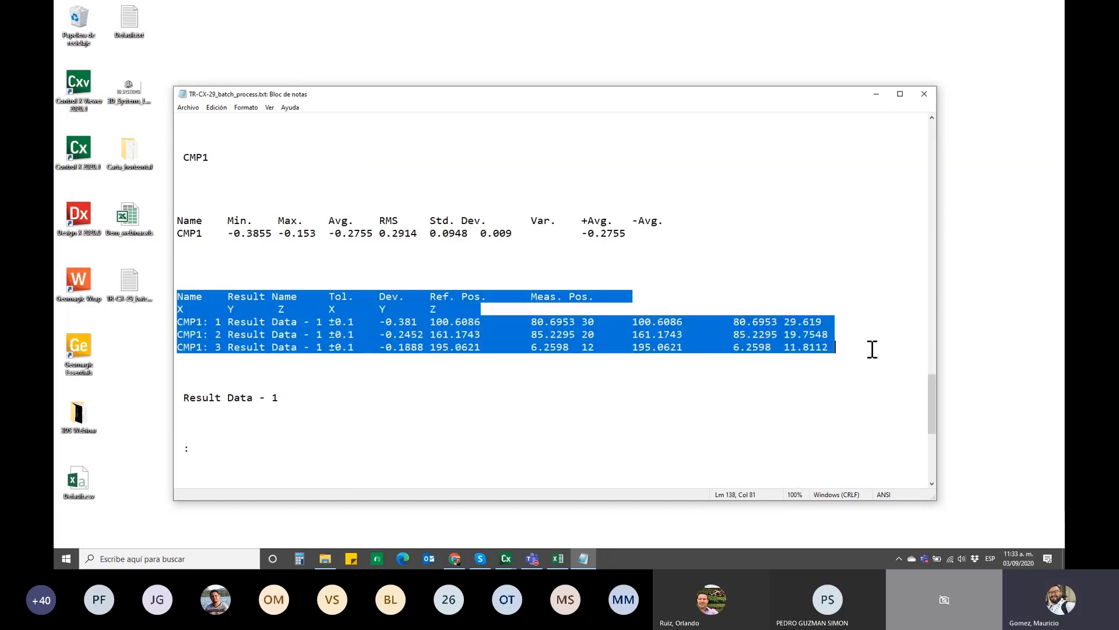
left_click(700, 360)
scroll(420, 391, "down", 5)
scroll(419, 385, "down", 2)
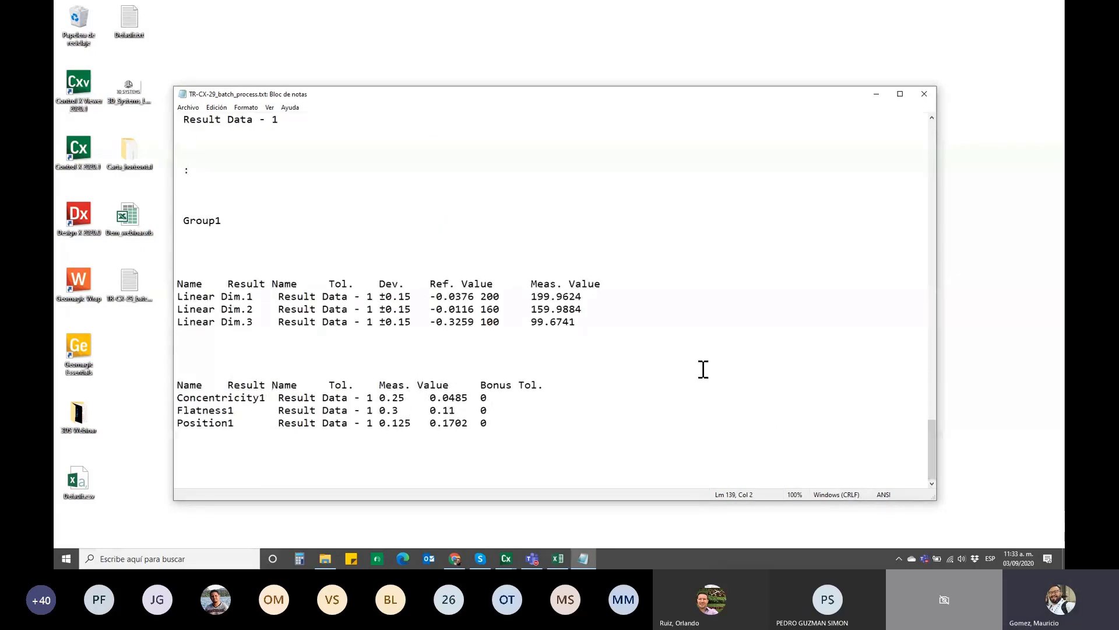
- Switch Control X to the blade sample project and zoom in on the Airfoil1 section callouts
left_click(506, 558)
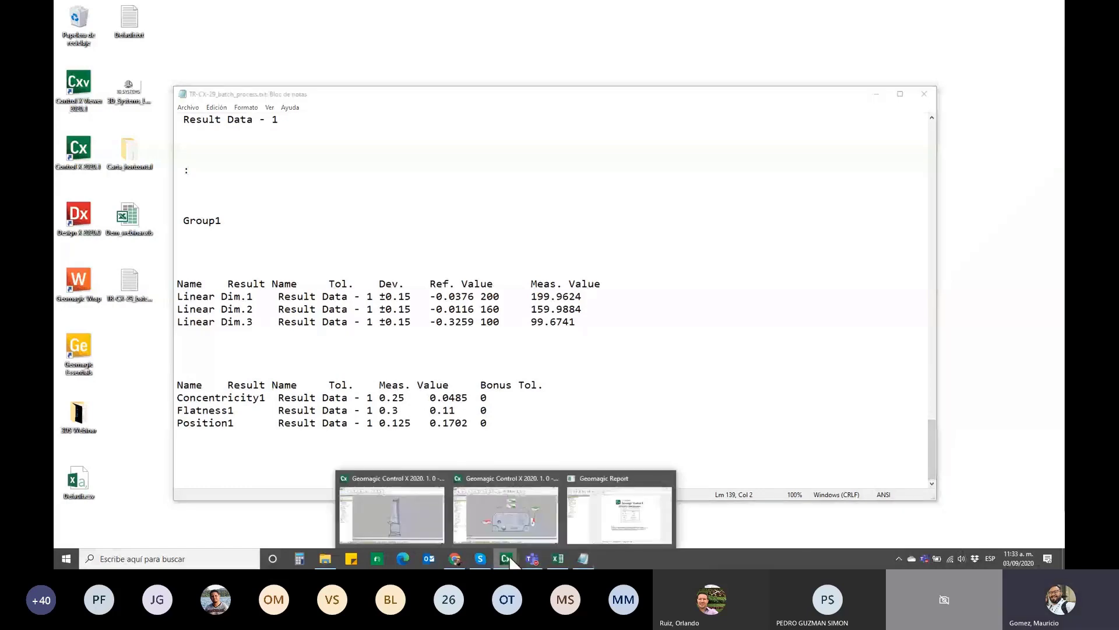
left_click(539, 519)
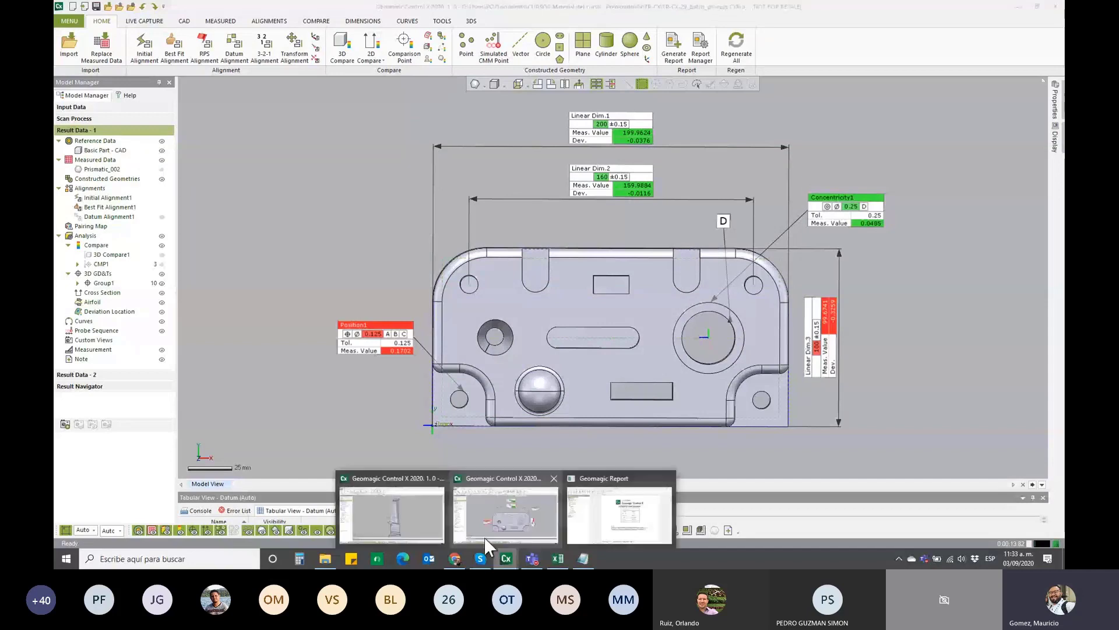
left_click(422, 502)
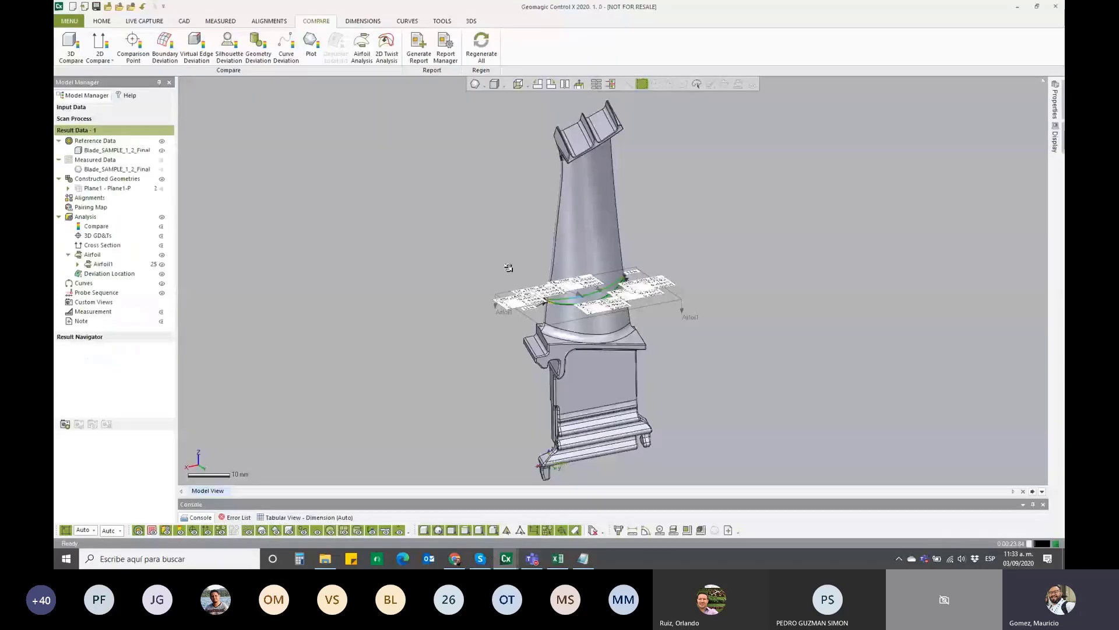
mouse_move(509, 267)
right_mouse_down()
mouse_move(626, 405)
mouse_move(682, 423)
mouse_move(919, 371)
mouse_move(914, 407)
right_mouse_up()
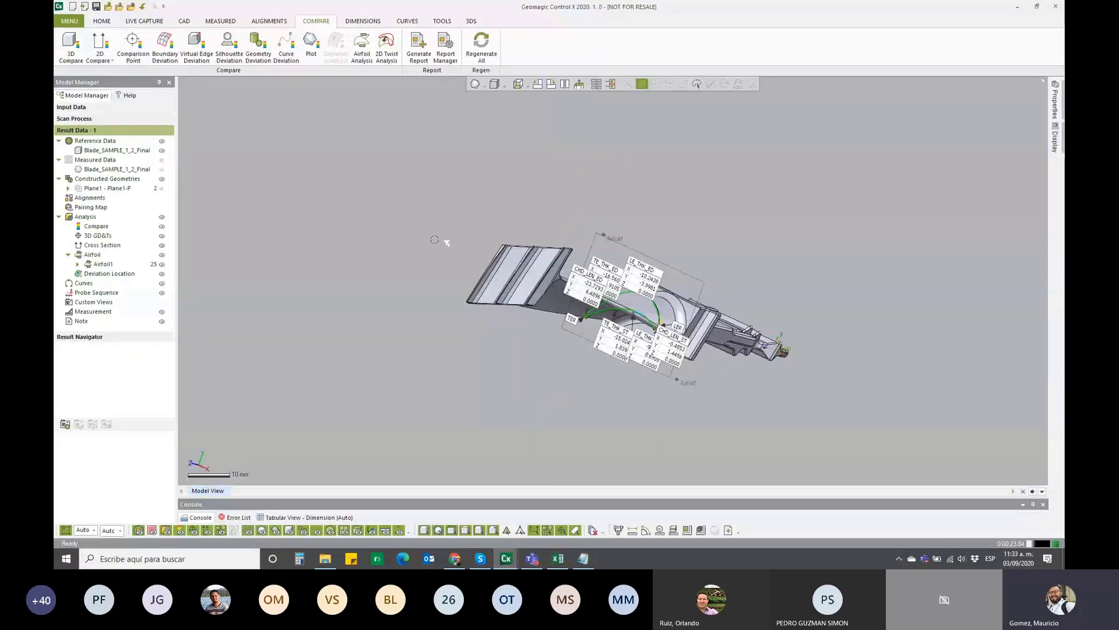
scroll(637, 324, "up", 3)
scroll(637, 325, "up", 2)
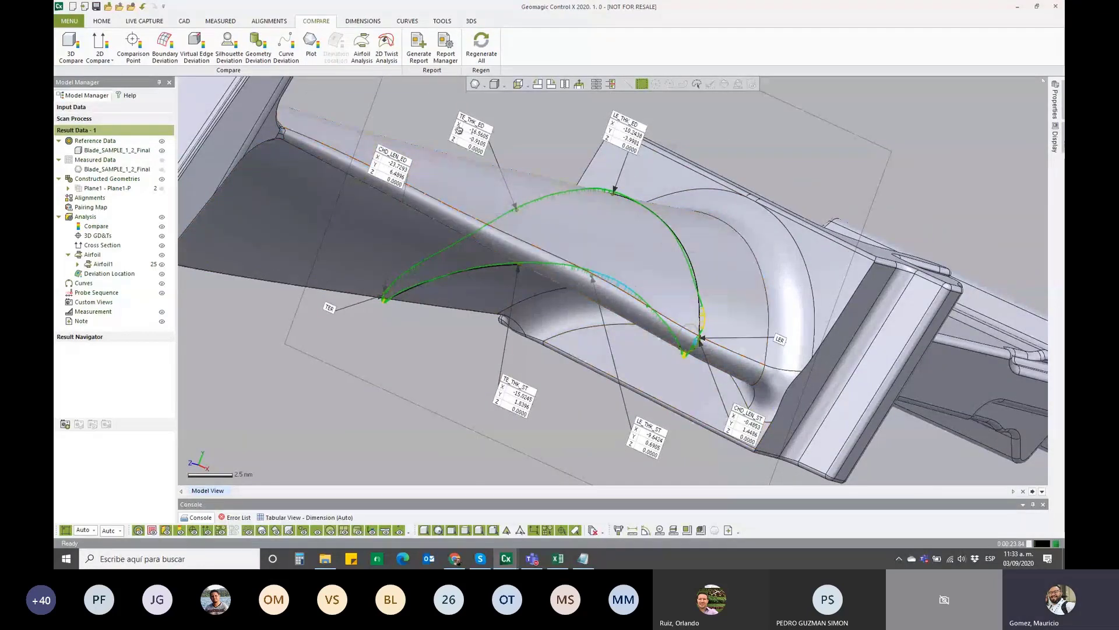
- Generate a blade report using a template chosen from the Template dropdown
left_click(422, 48)
left_click(489, 127)
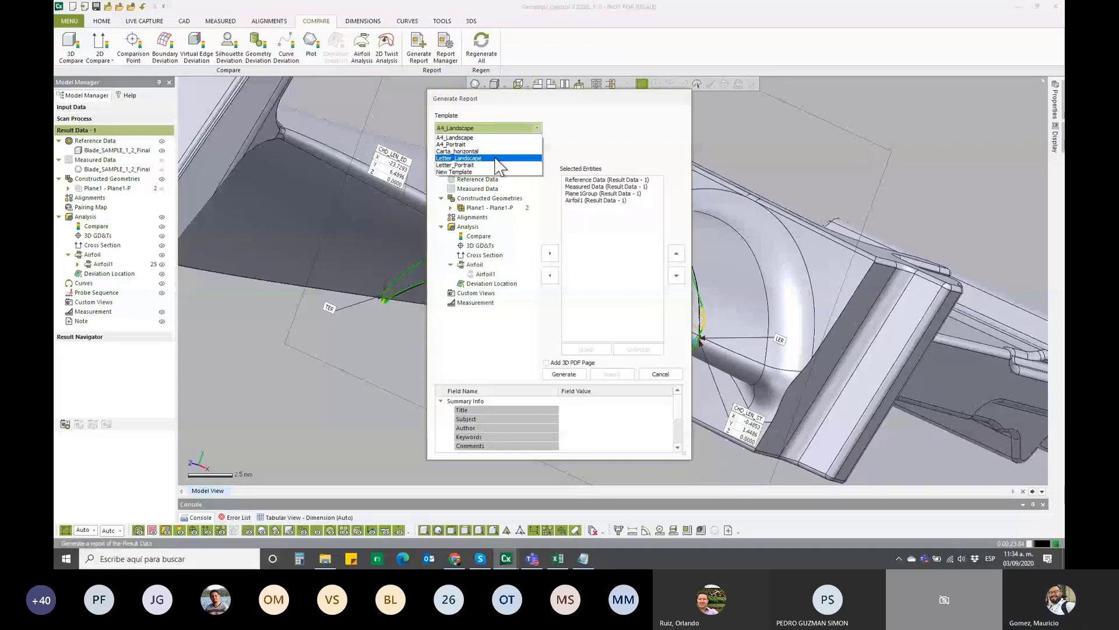
left_click(496, 158)
left_click(565, 374)
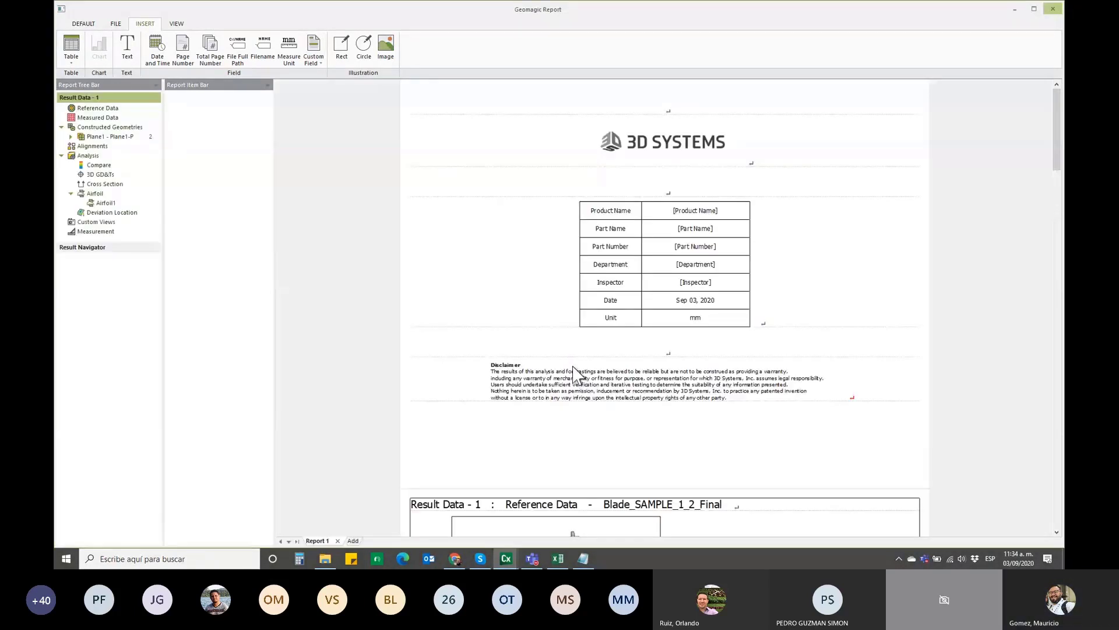
- Scroll through the four-view pages and Plane Group table to the Airfoil1 results page
scroll(439, 230, "down", 6)
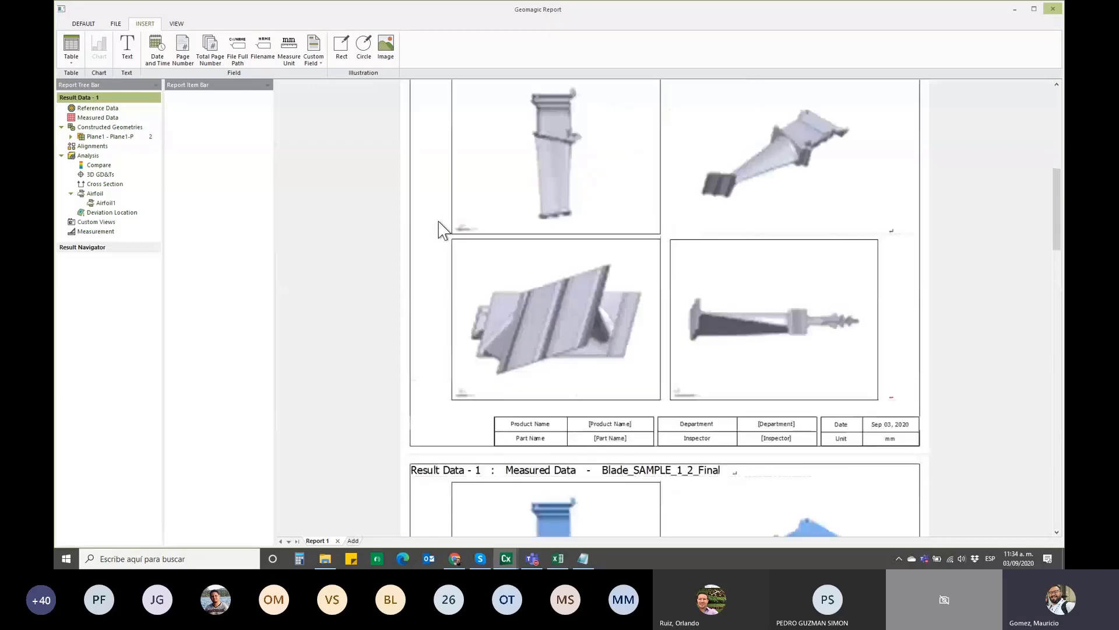
scroll(439, 230, "down", 3)
scroll(439, 230, "down", 3)
scroll(440, 230, "down", 3)
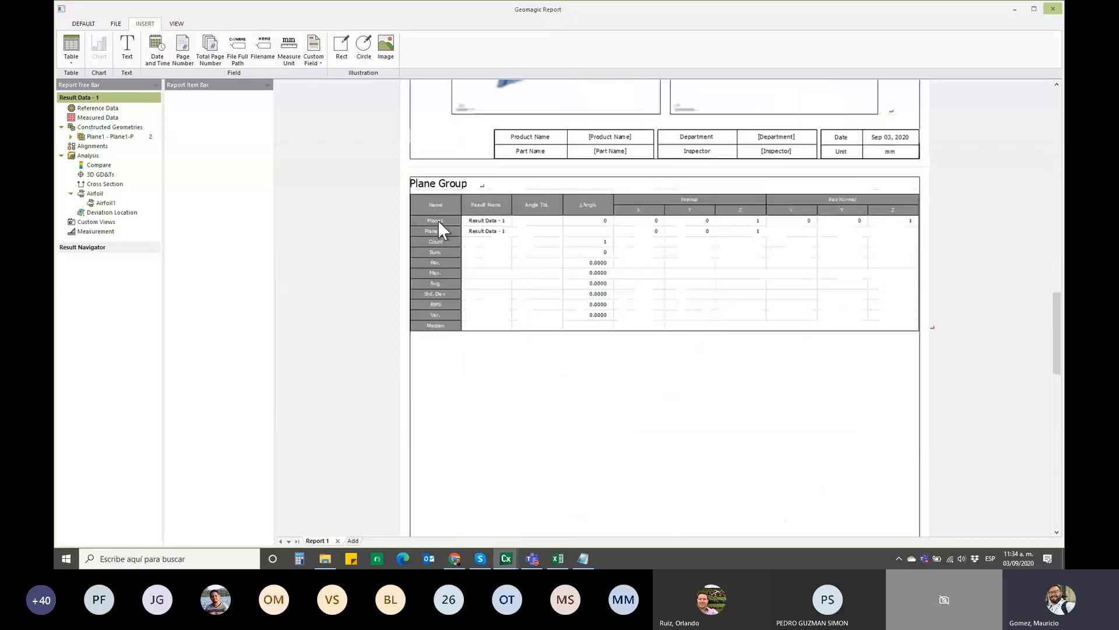
scroll(439, 230, "down", 1)
scroll(440, 229, "down", 4)
scroll(461, 262, "down", 3)
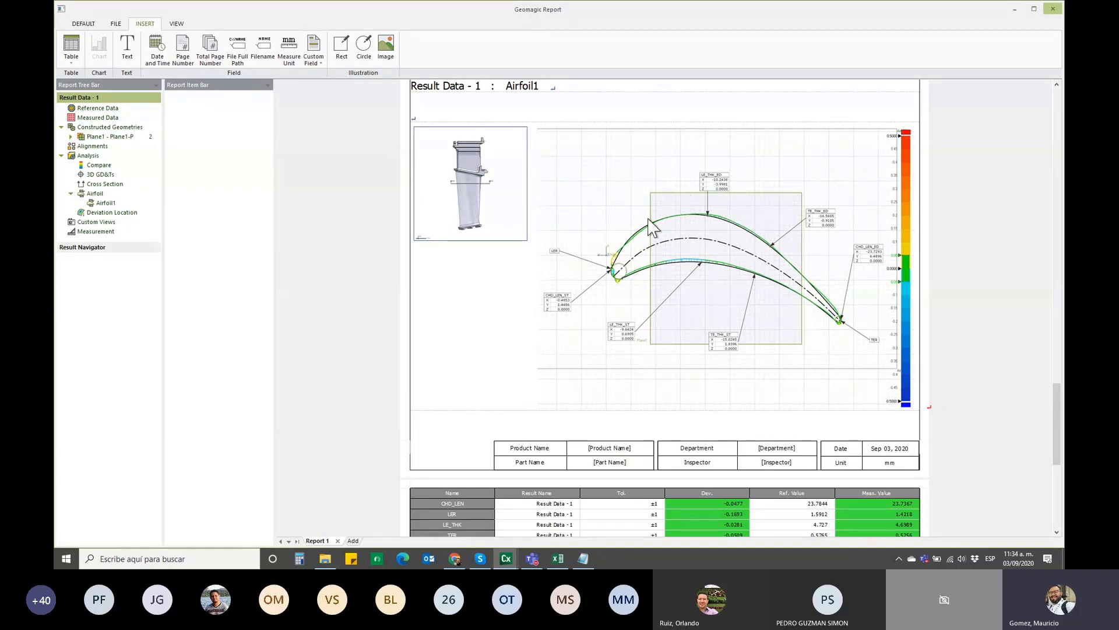
scroll(621, 266, "down", 3)
scroll(620, 265, "down", 1)
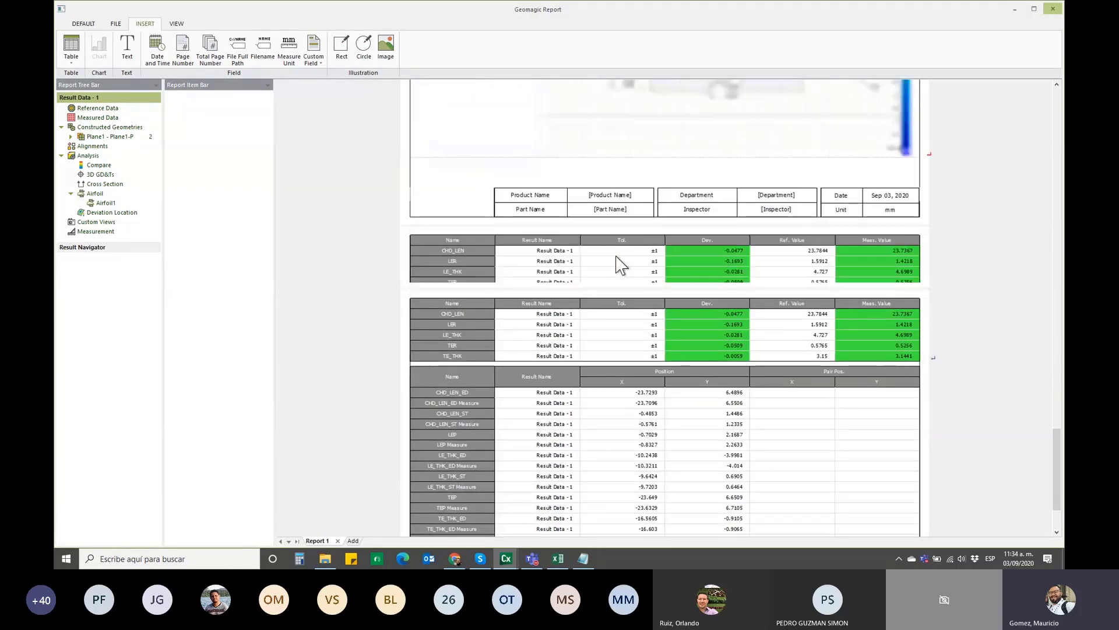
scroll(618, 263, "down", 2)
scroll(599, 266, "up", 4)
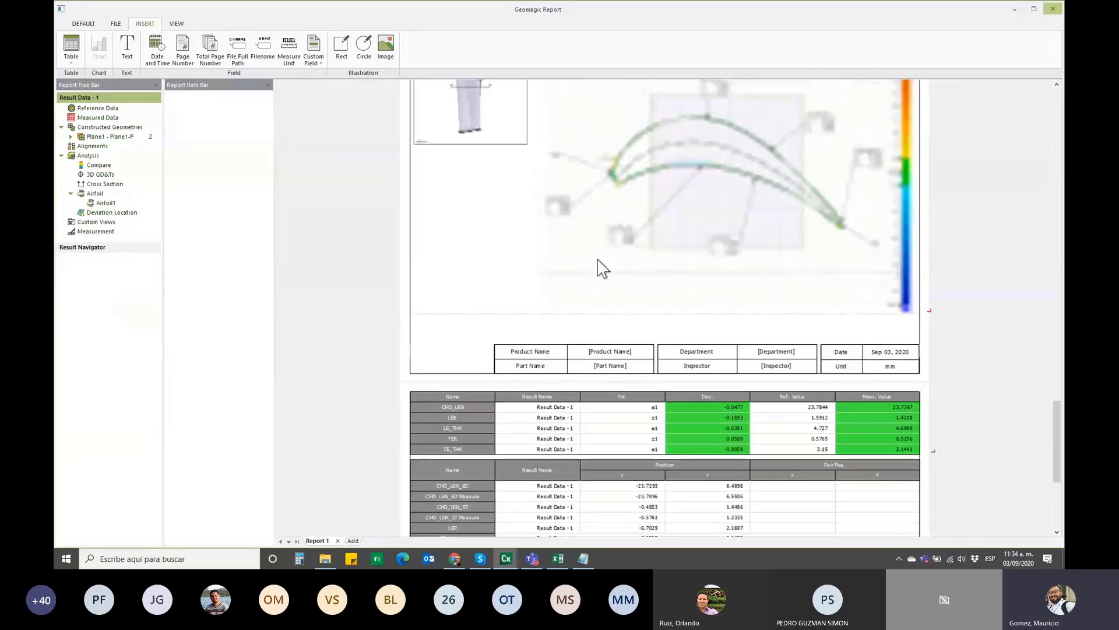
scroll(586, 264, "up", 2)
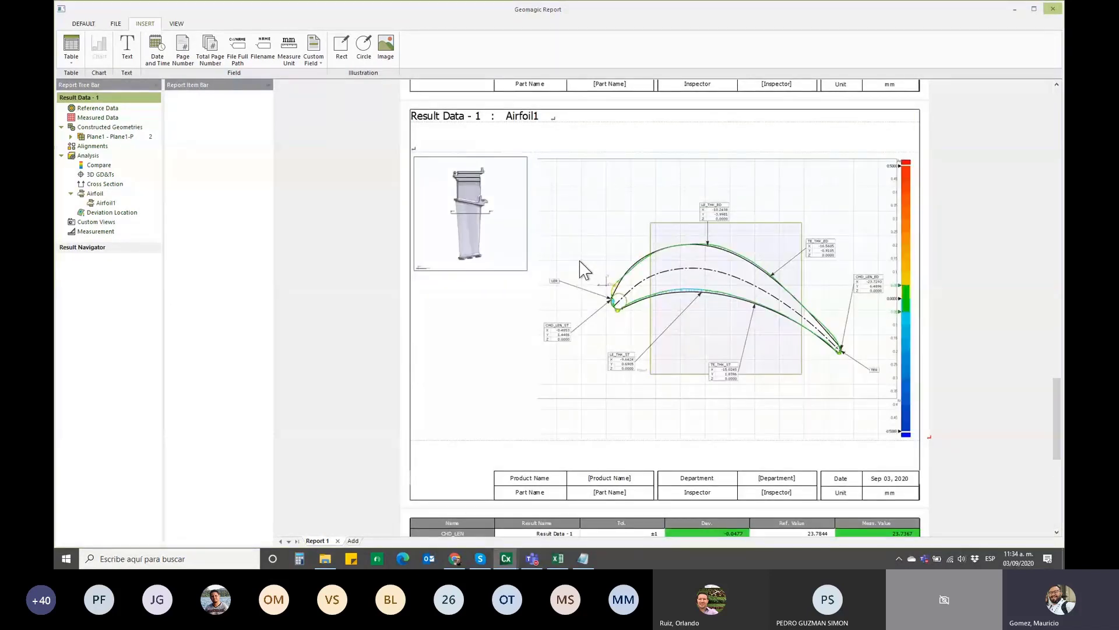
- Export the blade report to PowerPoint under the name blade
left_click(118, 24)
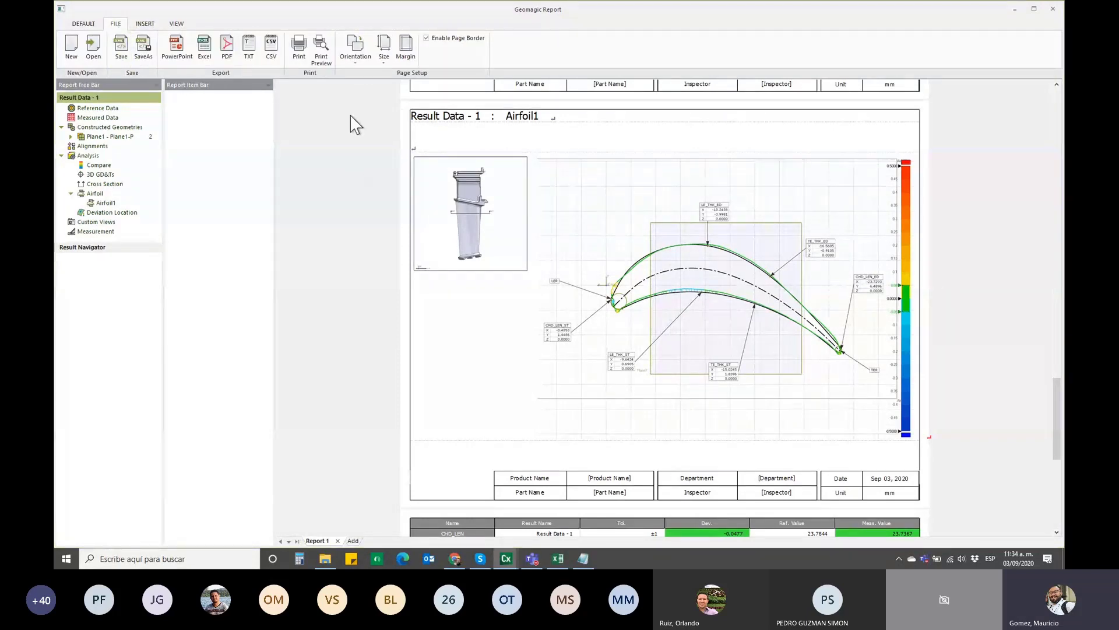
left_click(177, 48)
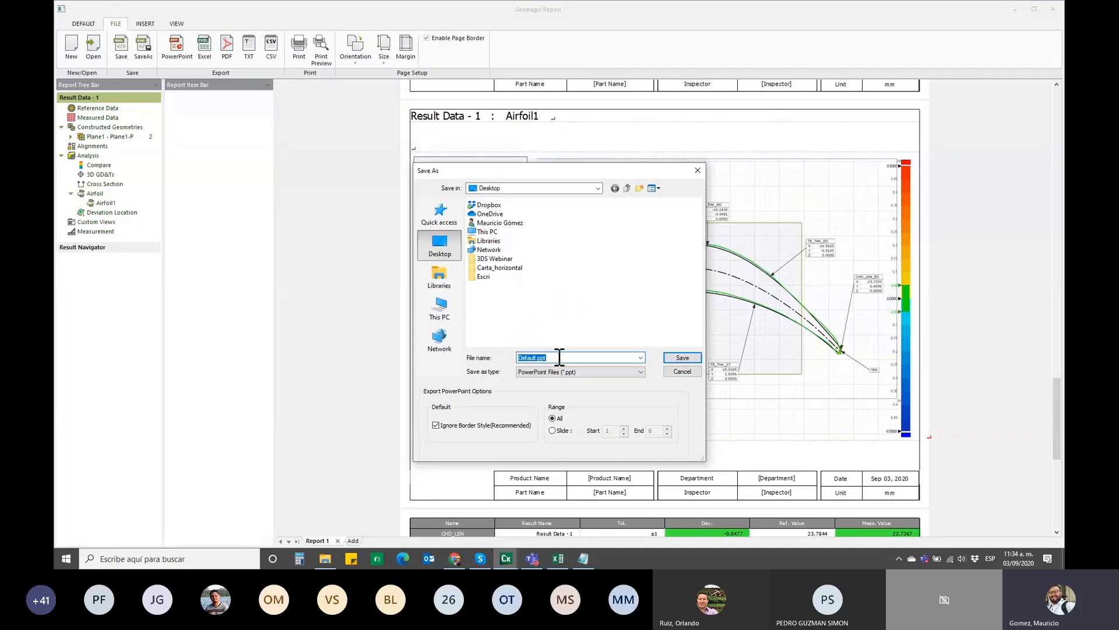
type("blade")
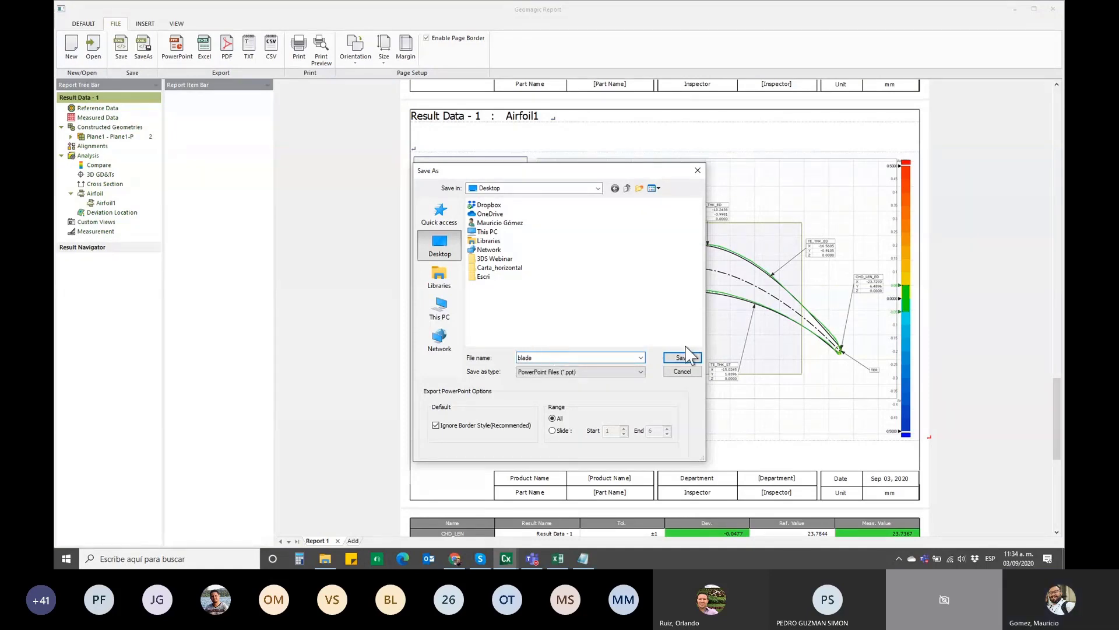
left_click(683, 358)
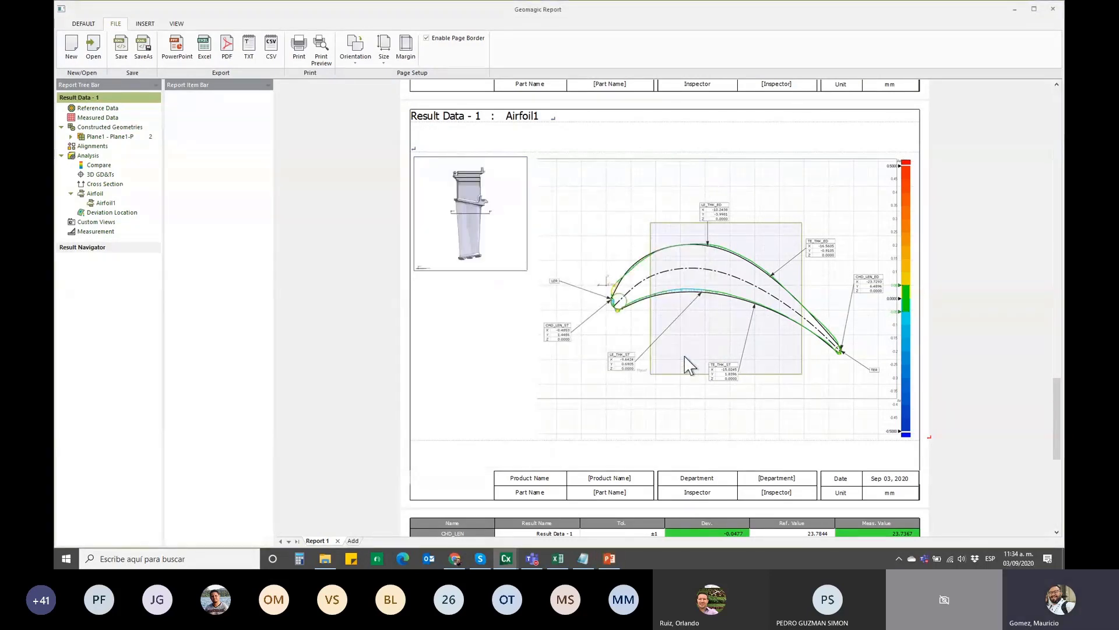
- Browse the blade.ppt slides in PowerPoint back to the cover, then return to Geomagic Report
left_click(611, 559)
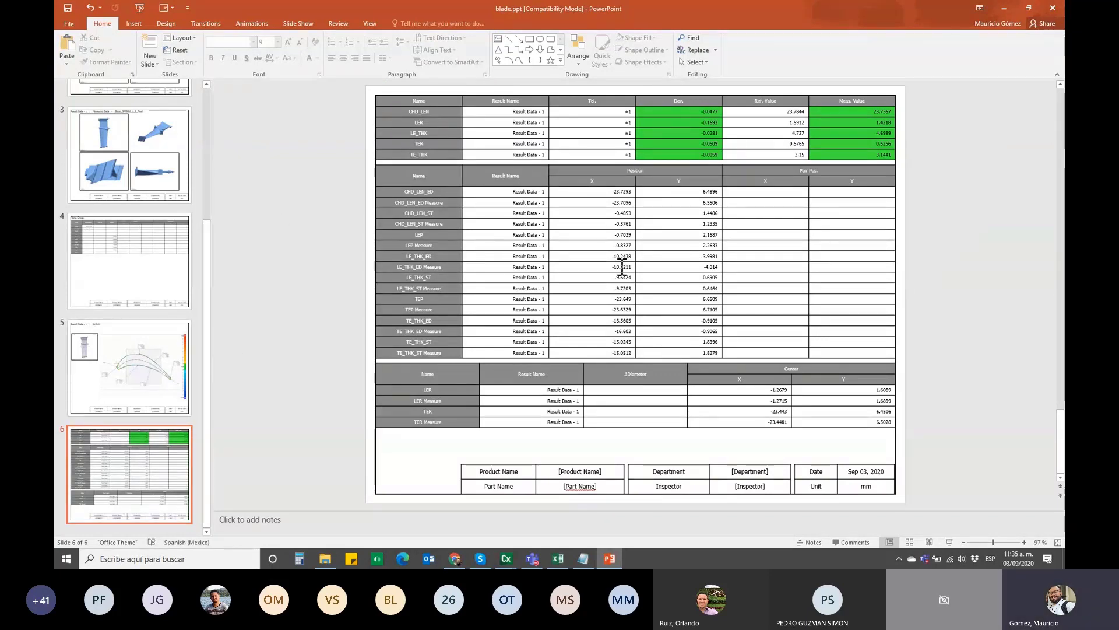
left_click(178, 357)
key("Up")
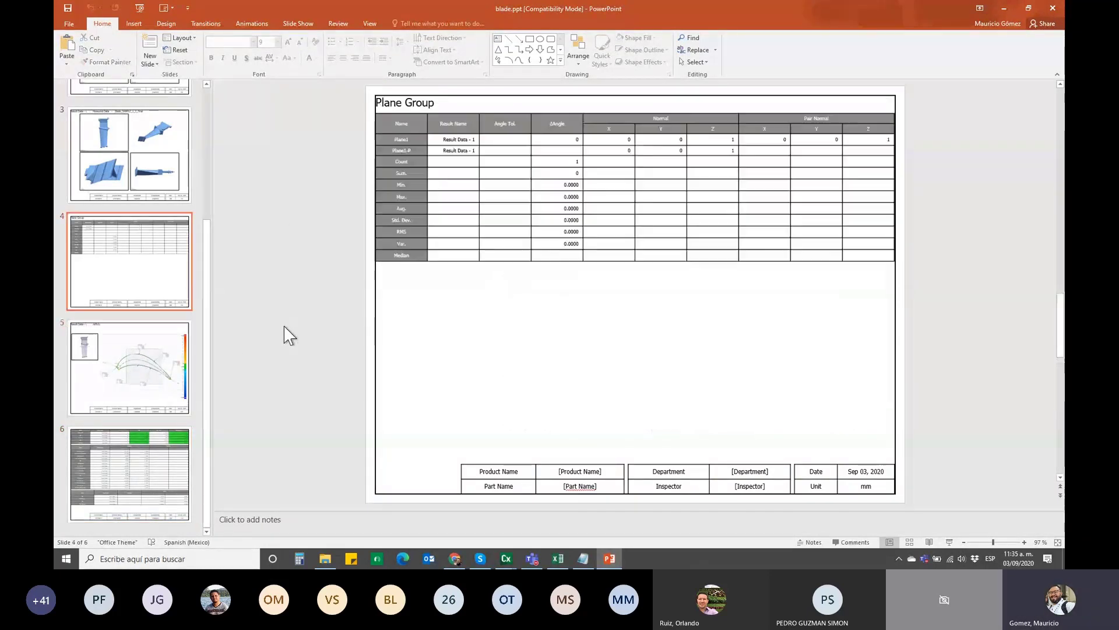
key("Down")
key("Down")
key("Up")
key("Up")
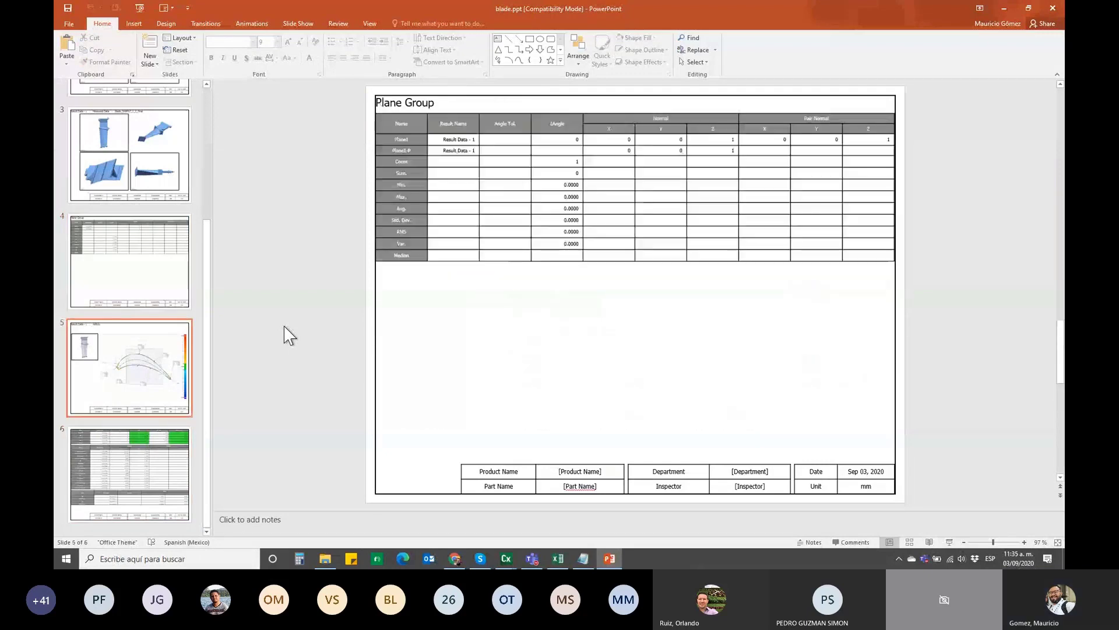
key("Up")
key("Up")
key("Up")
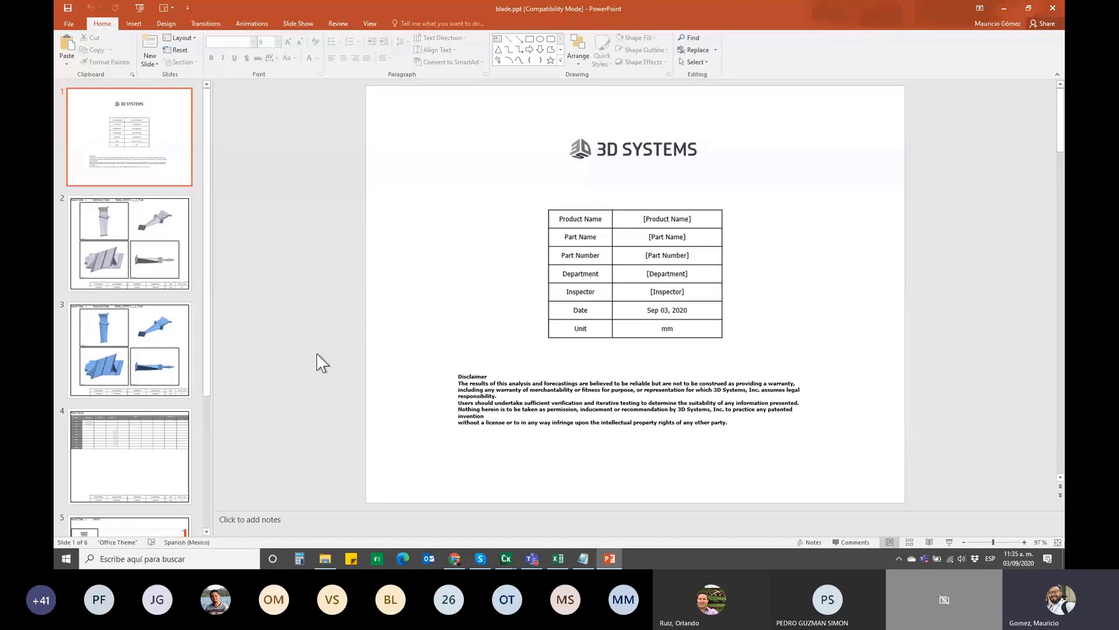
left_click(583, 558)
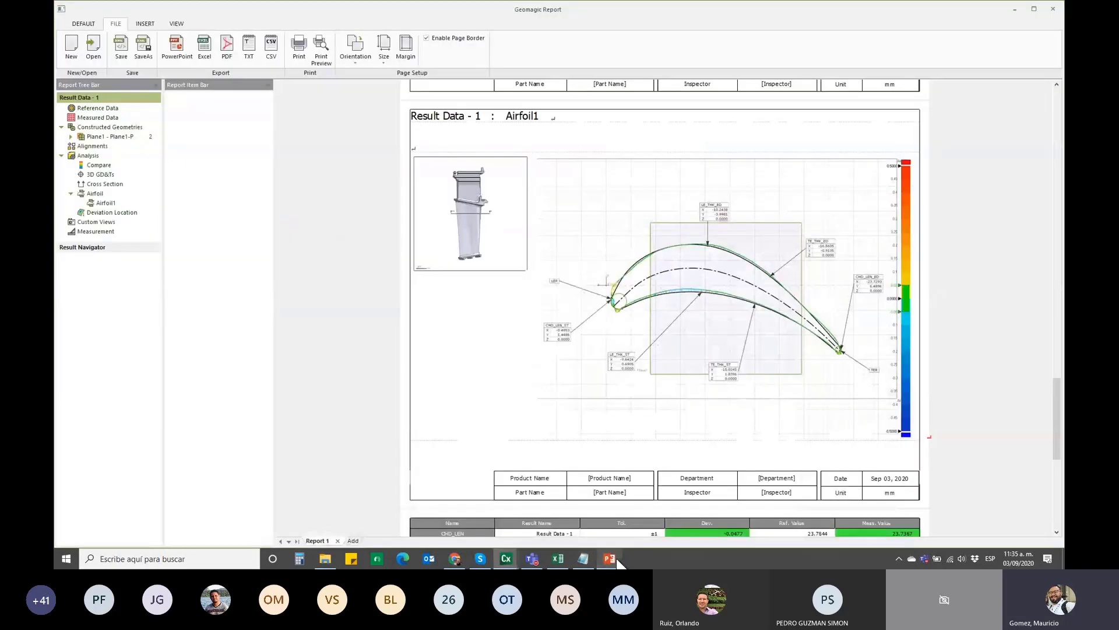
- View the Datum Alignment1 page in Excel, then switch back to the dimensioned plate part in Control X
left_click(558, 558)
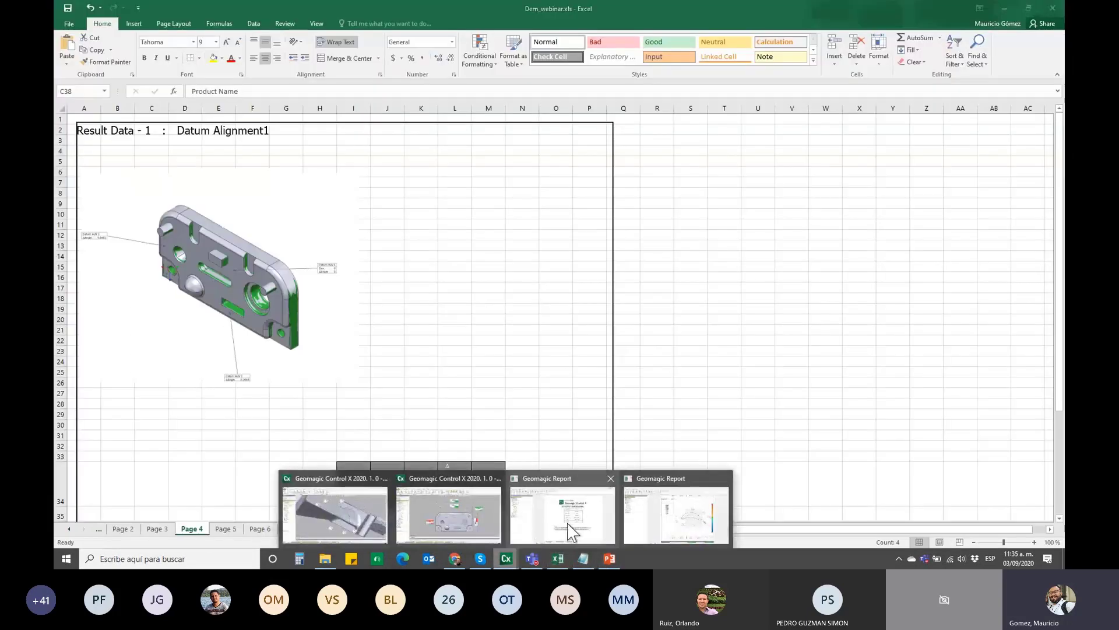
left_click(432, 505)
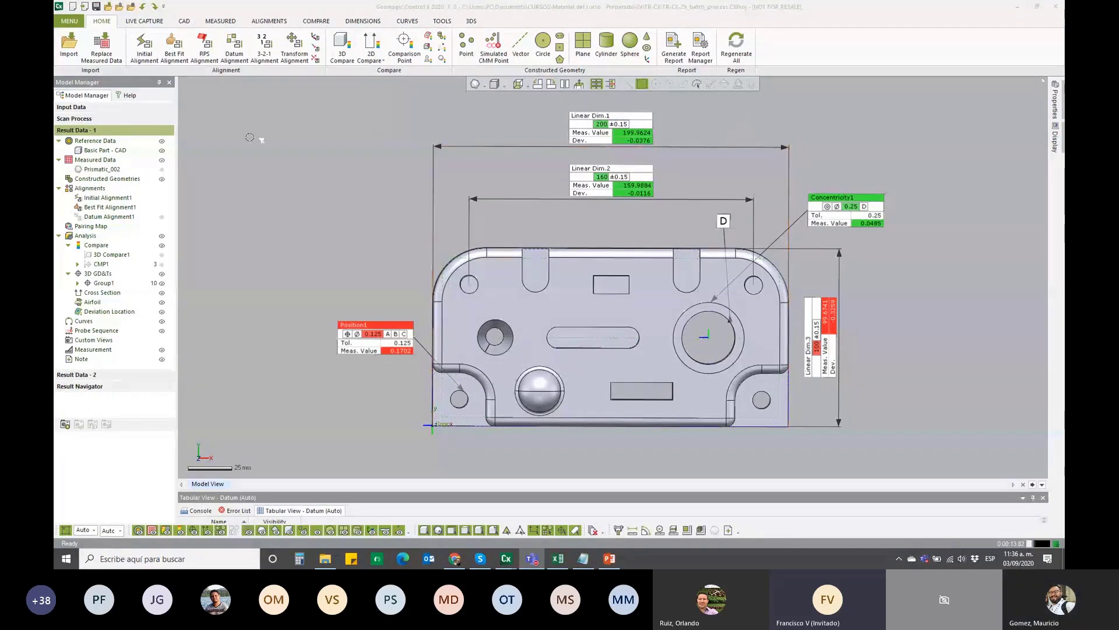
- Activate 3D Compare1 in the Model Manager and open Geomagic Report on the REPORTE DIMENSIONAL report
left_click(115, 256)
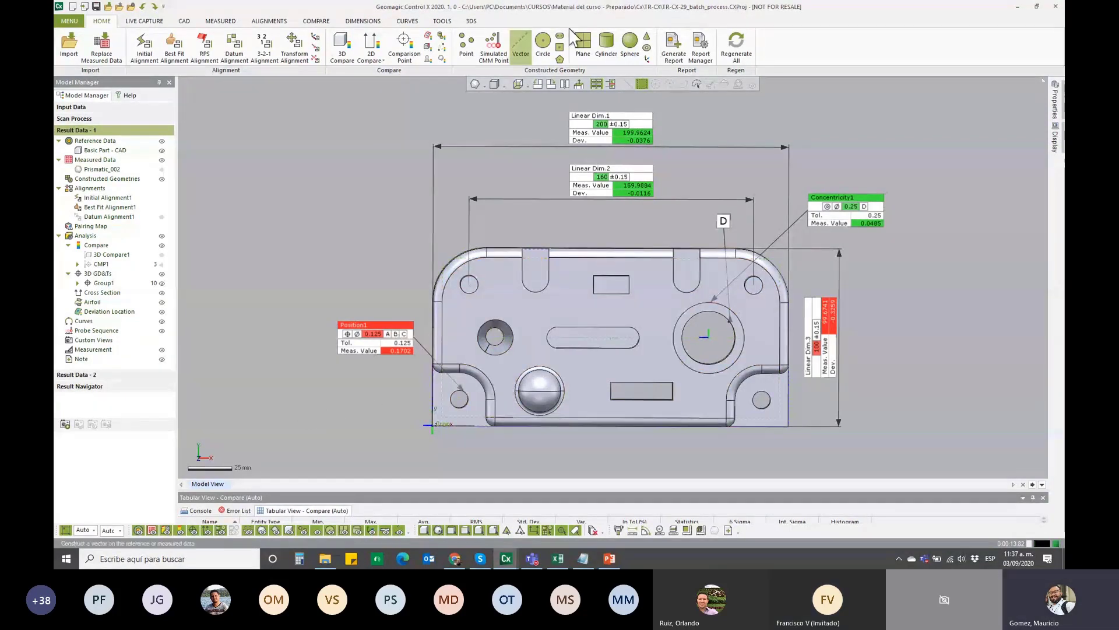
left_click(703, 47)
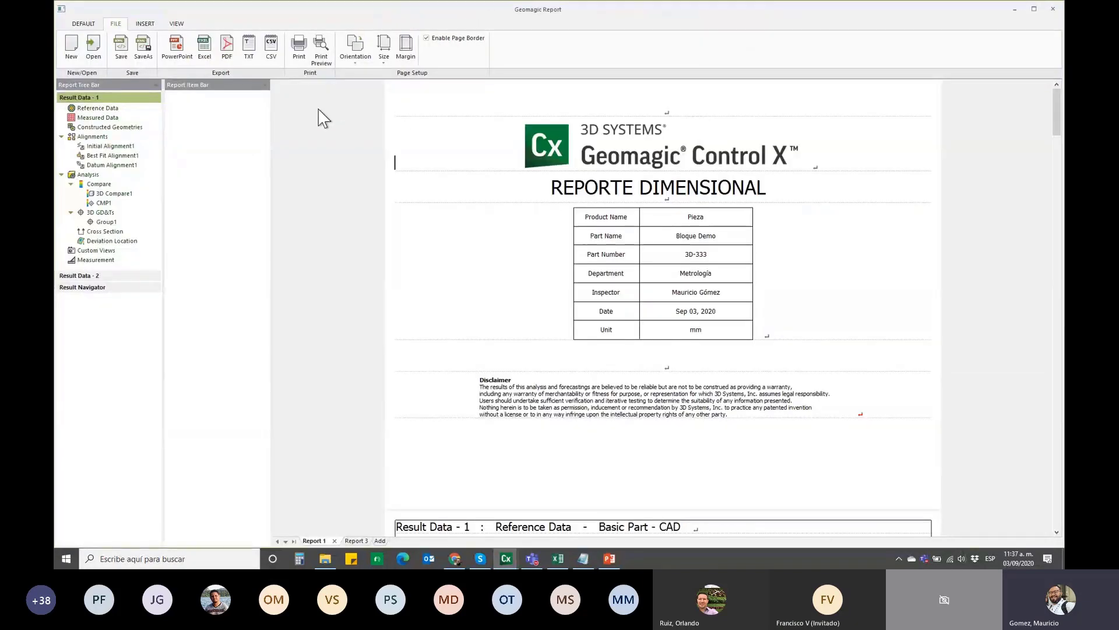
- Load the Carta_horizontal template in layout editing and select the 3D Compare page's Entity Viewpoint image
left_click(84, 24)
left_click(175, 46)
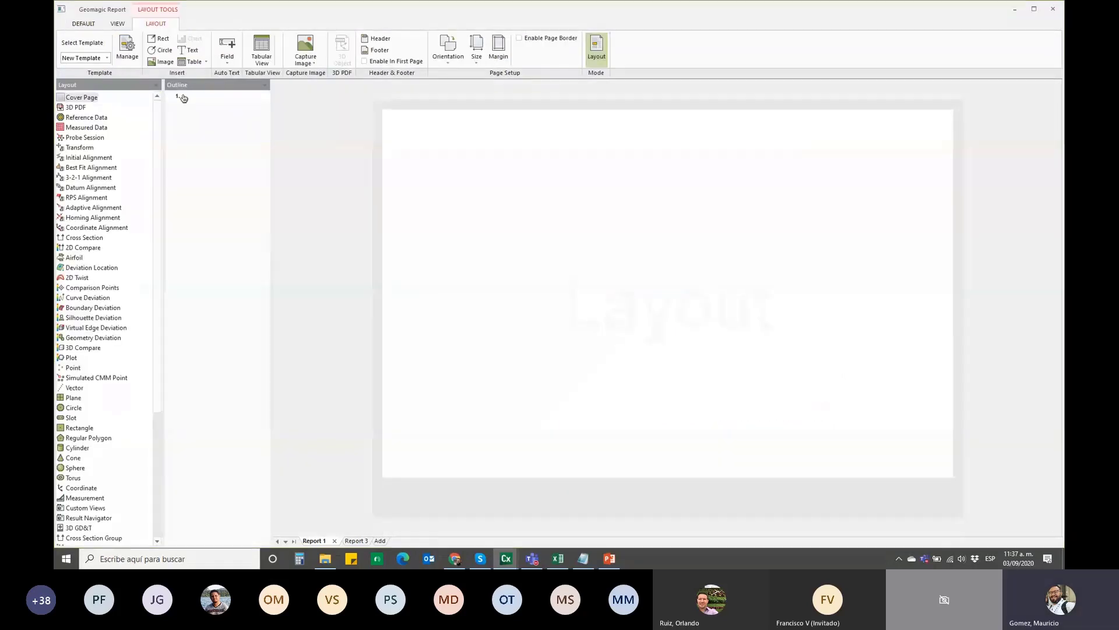
left_click(95, 59)
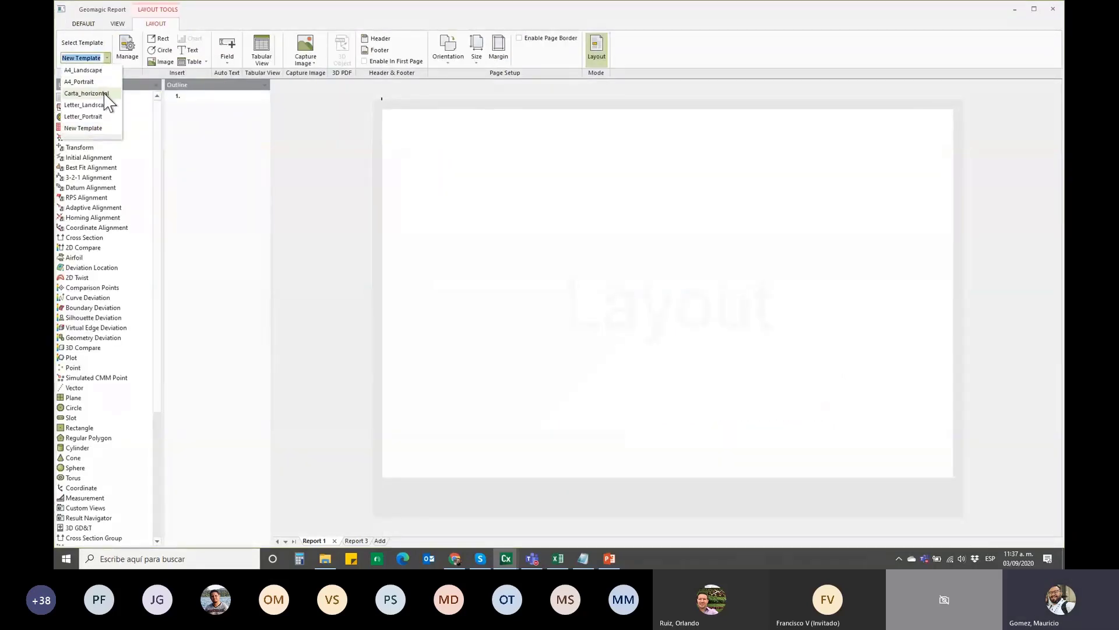
left_click(89, 73)
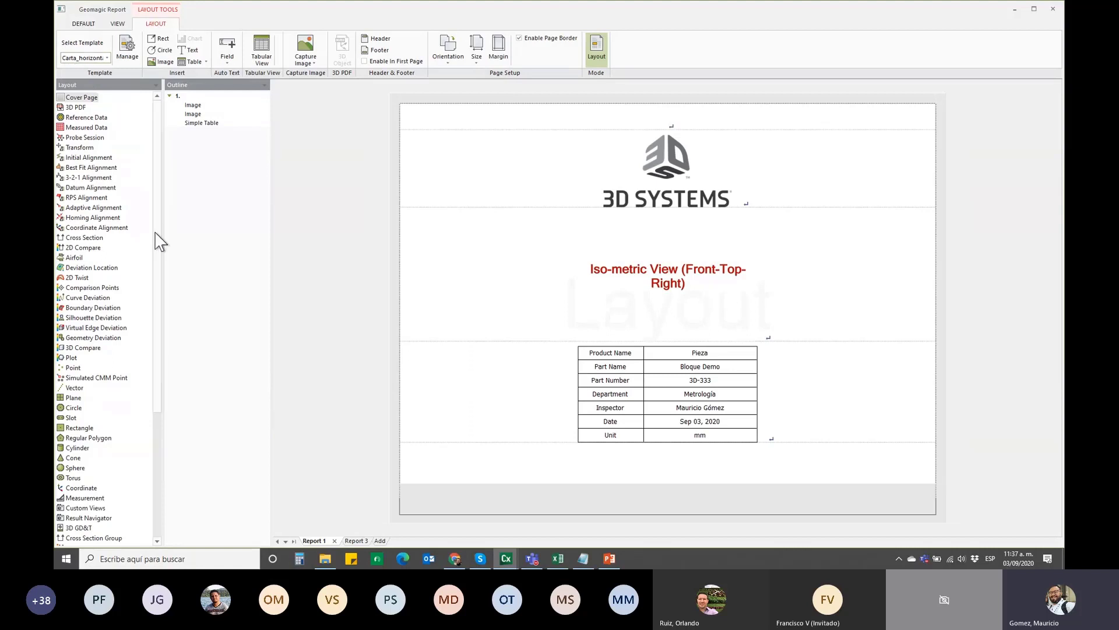
left_click_drag(157, 243, 158, 269)
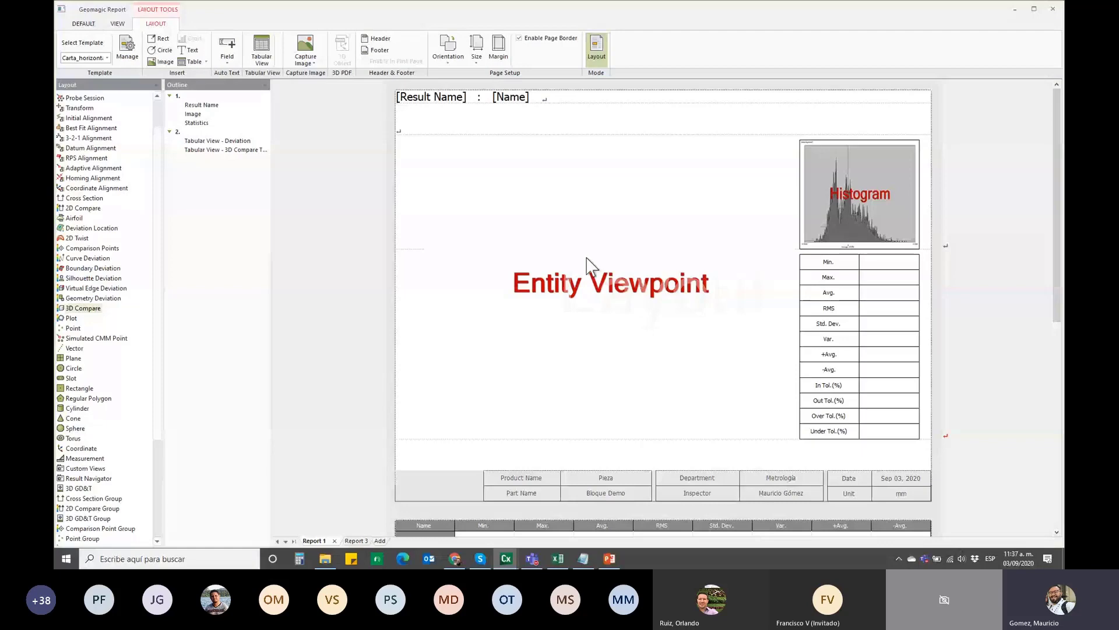
left_click(621, 291)
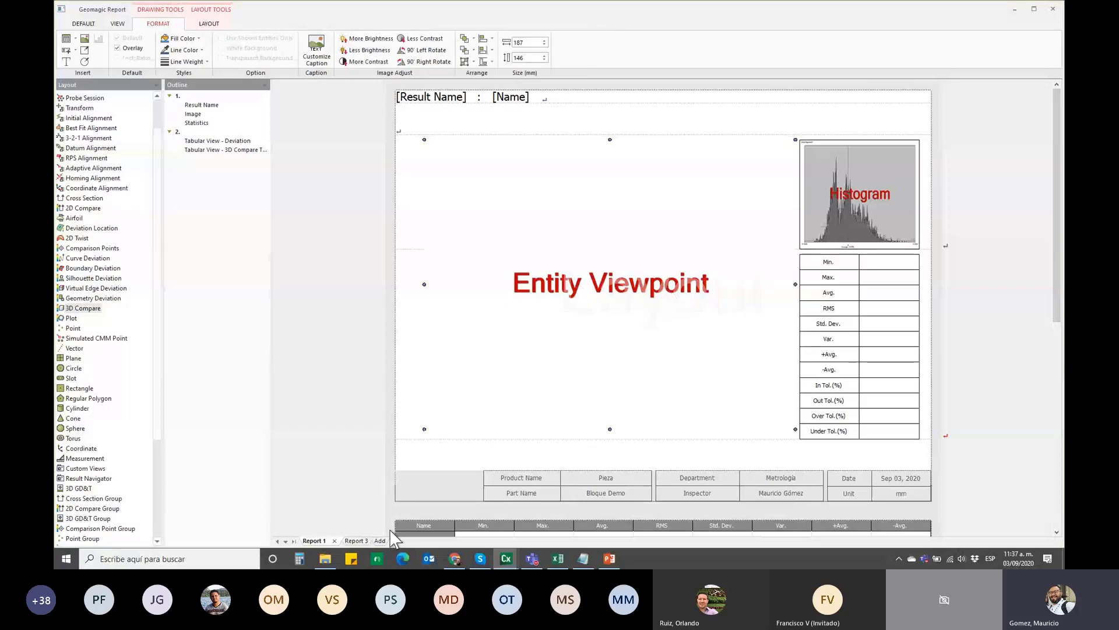
left_click(506, 558)
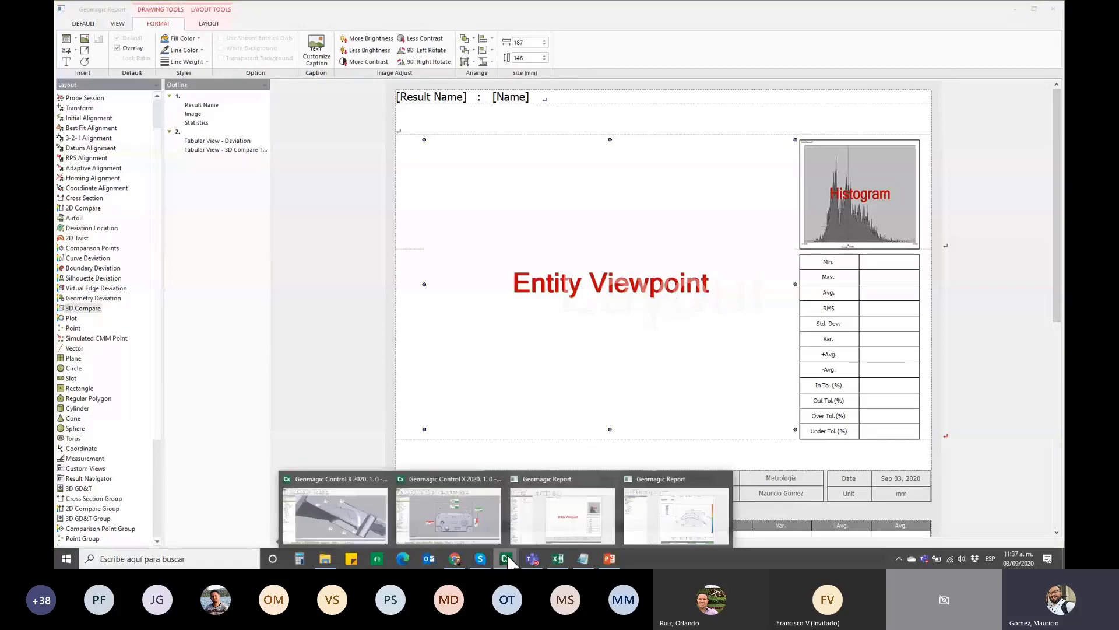
- Orbit the 3D Compare1 part to a tilted view, save it as Custom View1, and return to Report
left_click(435, 512)
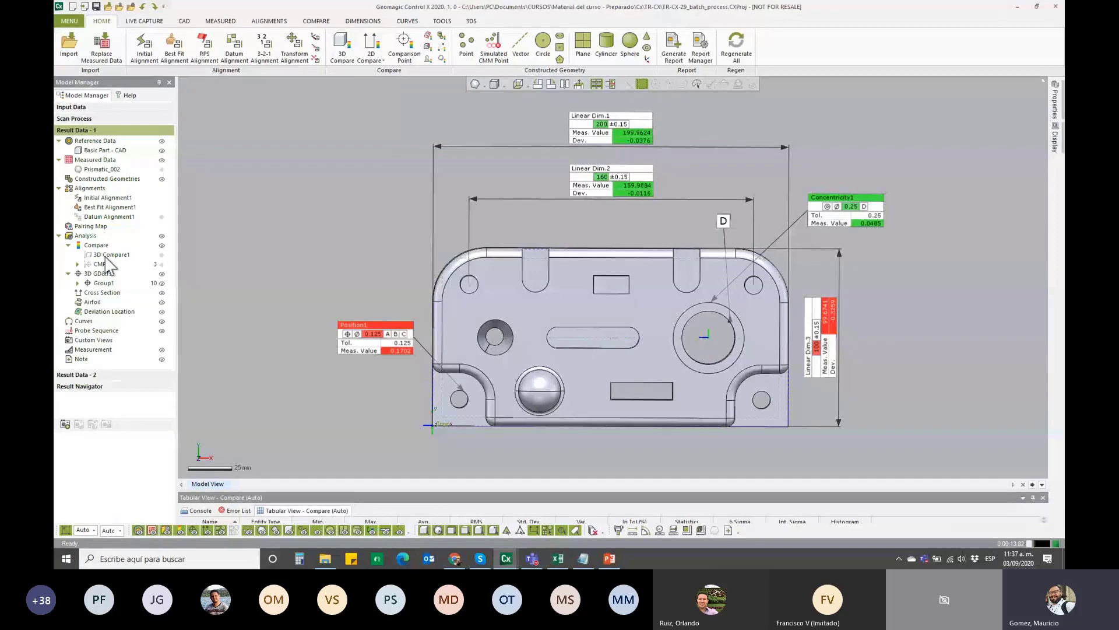
left_click(106, 256)
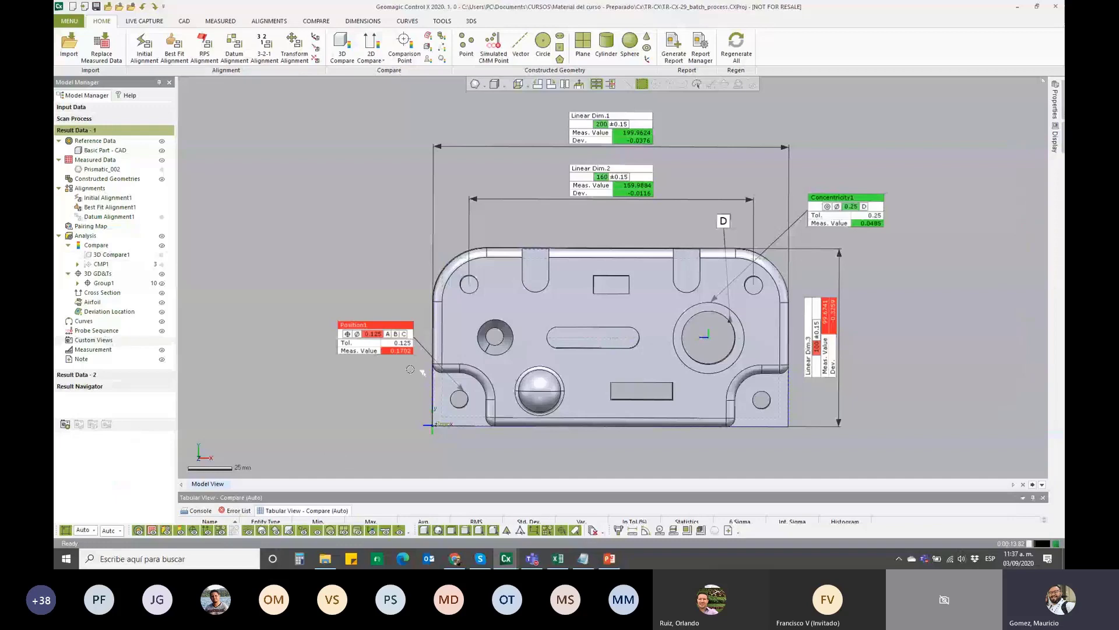
right_click_drag(410, 368, 620, 119)
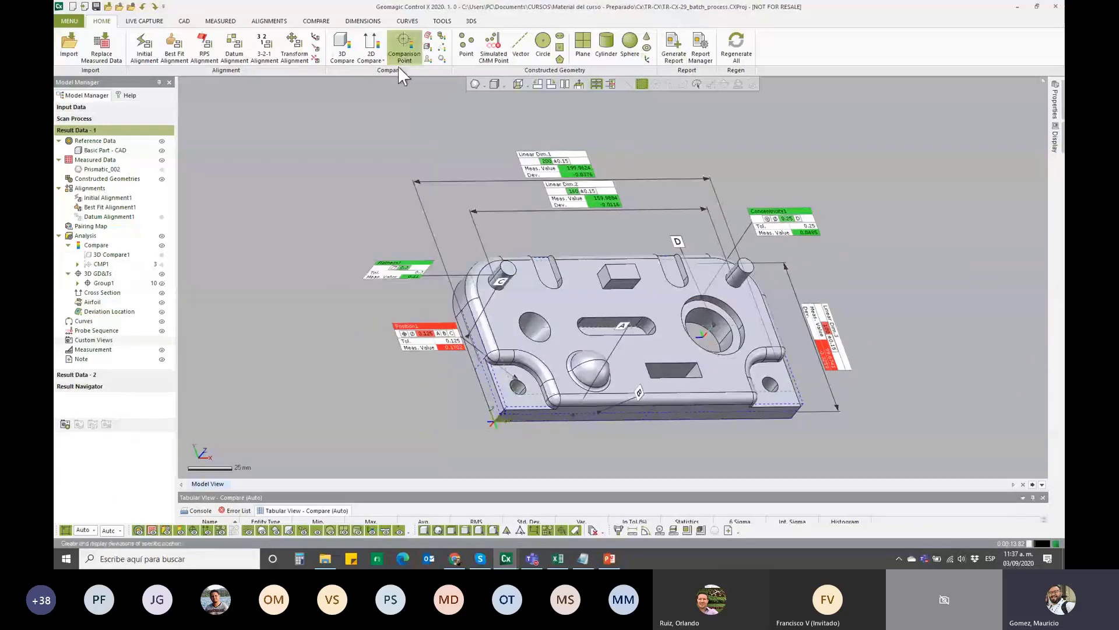
left_click(64, 424)
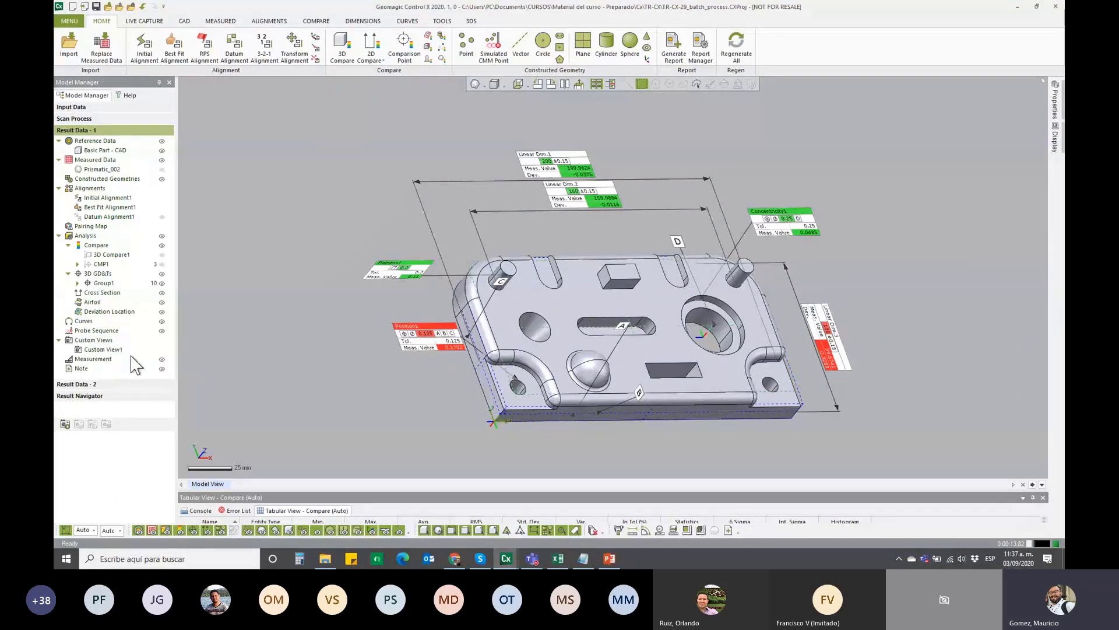
left_click(507, 557)
left_click(568, 531)
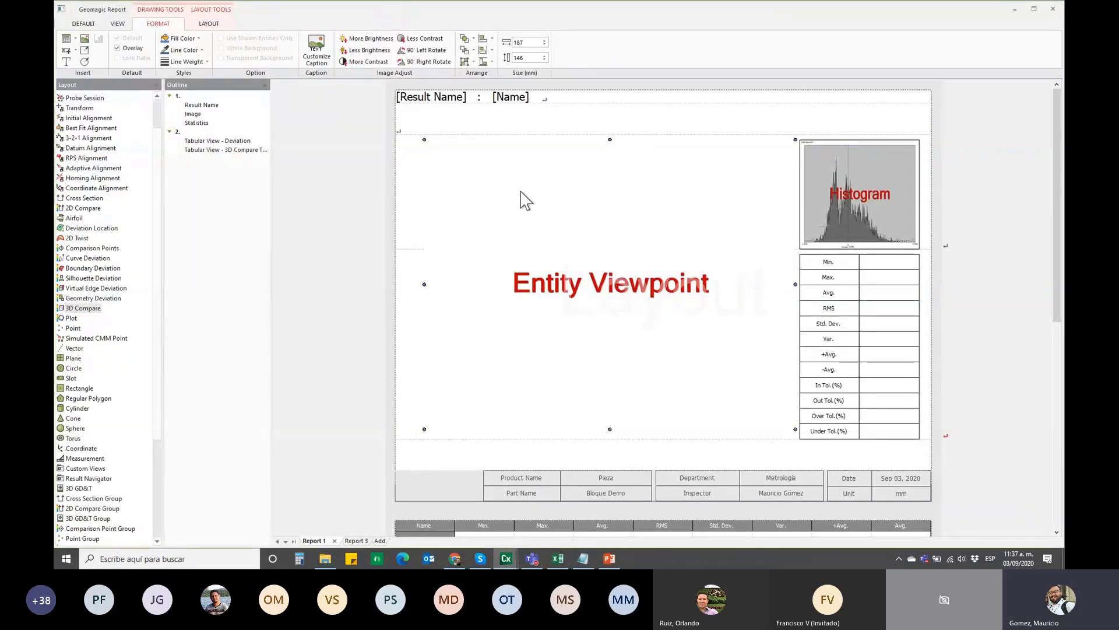
- Delete the Entity Viewpoint image from the 3D Compare page layout
left_click(210, 25)
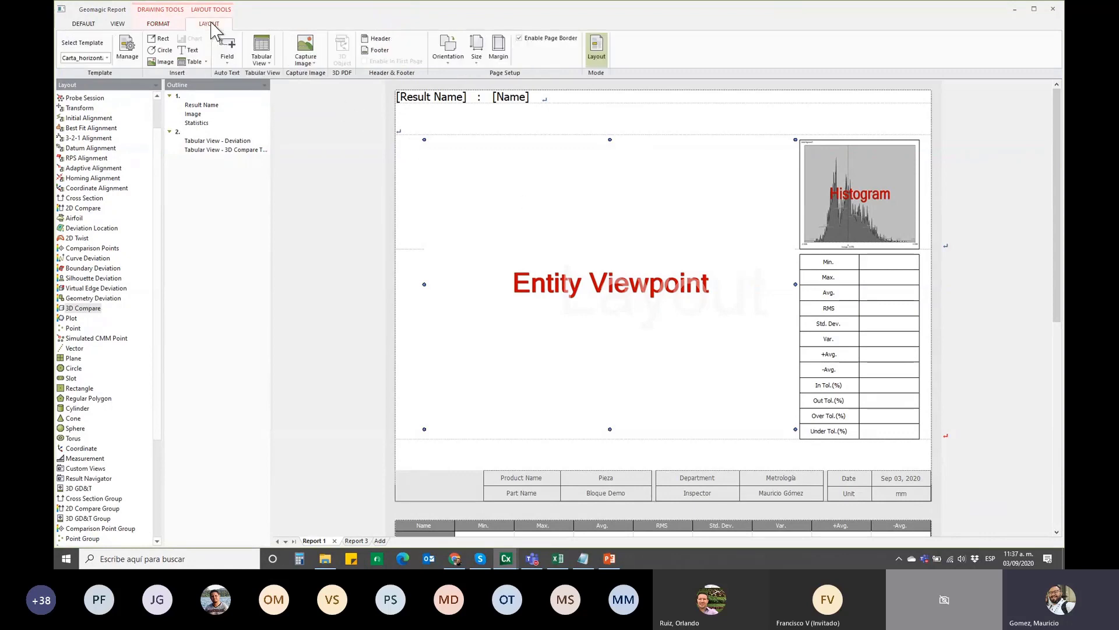
left_click(305, 58)
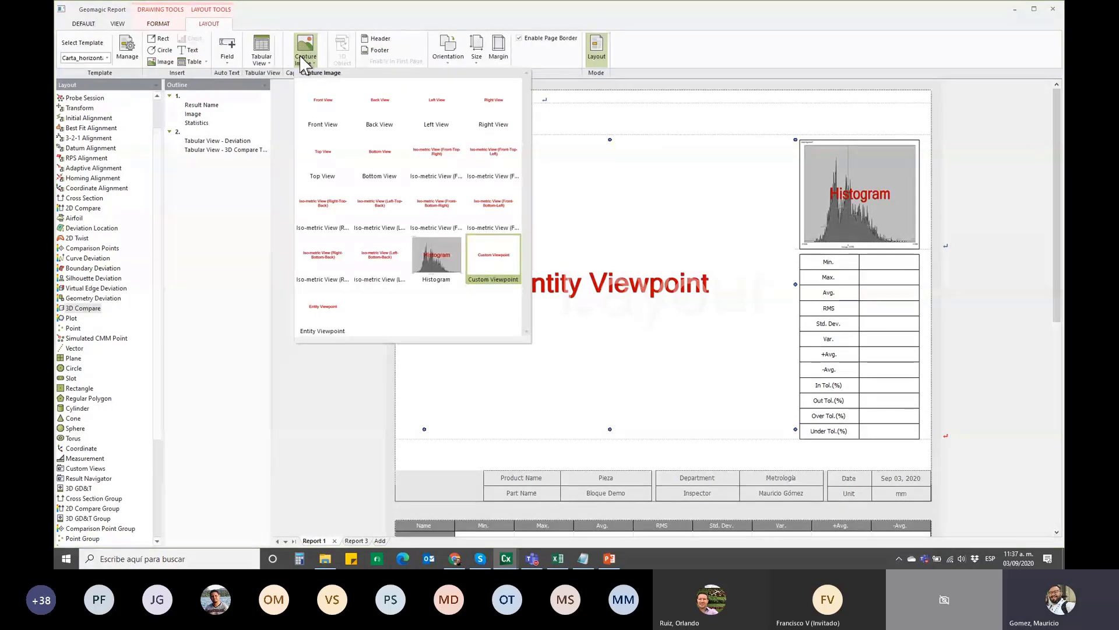
left_click(302, 58)
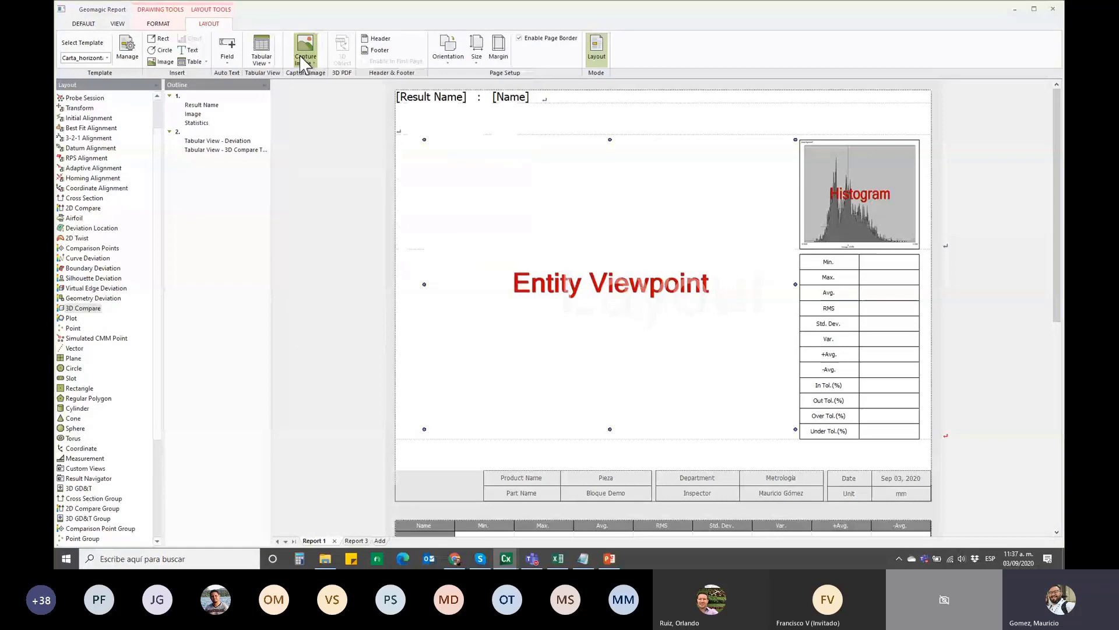
left_click(577, 257)
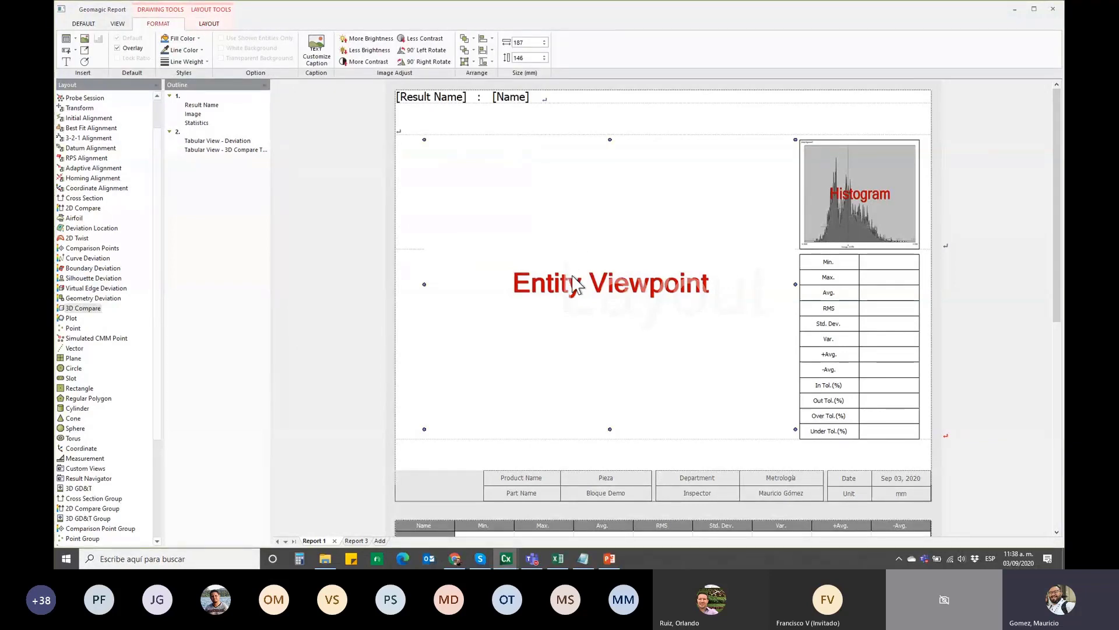
key("Delete")
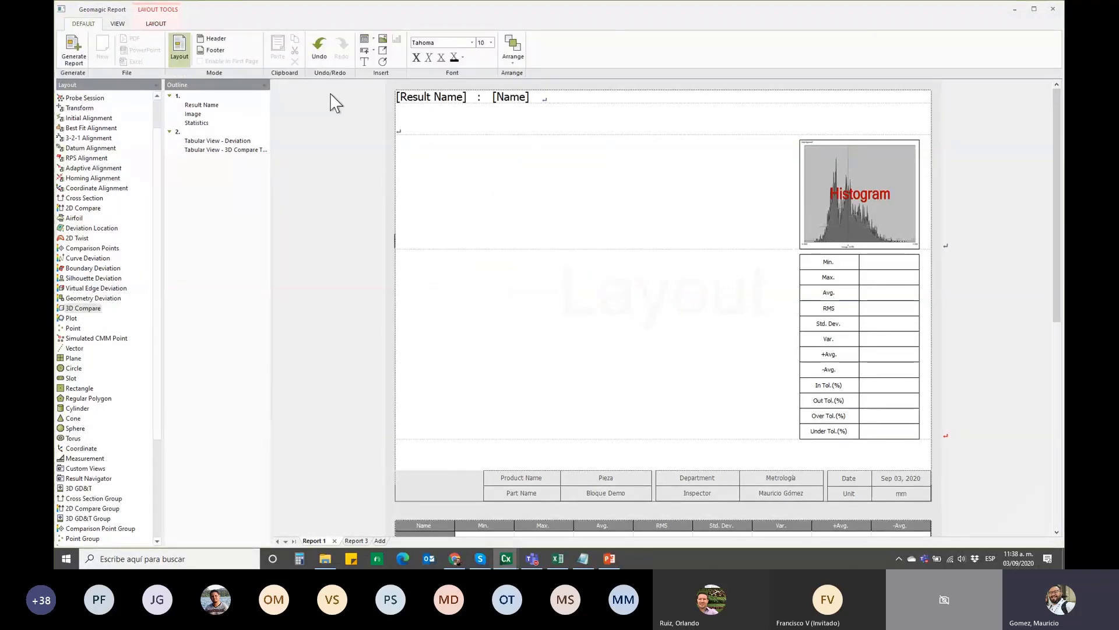
- Insert a Custom Viewpoint image from the Capture Image gallery
left_click(189, 47)
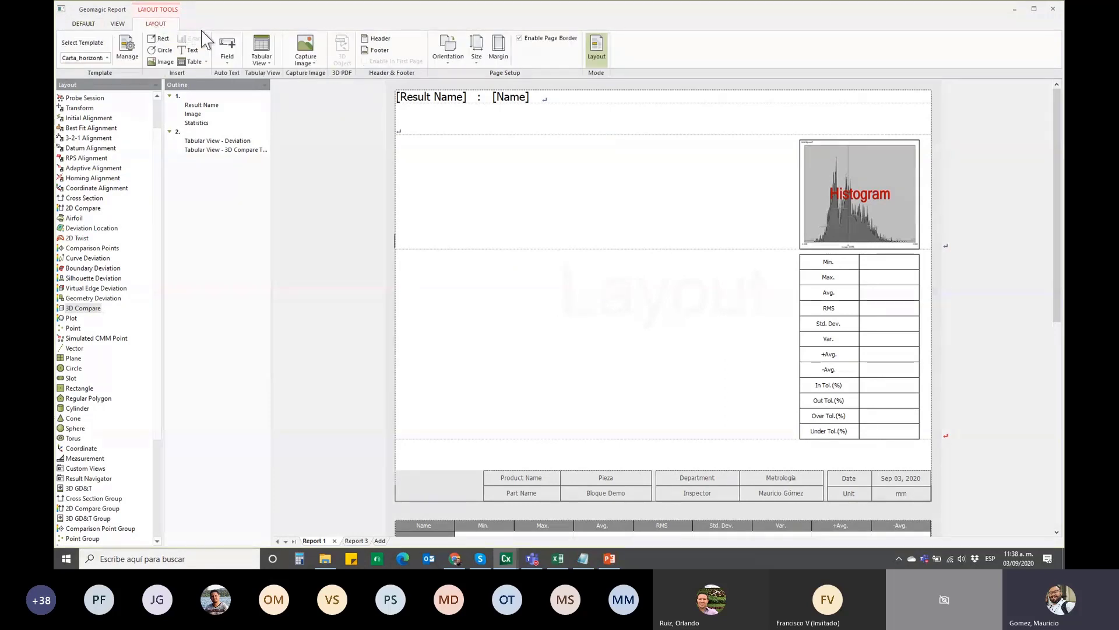
left_click(308, 61)
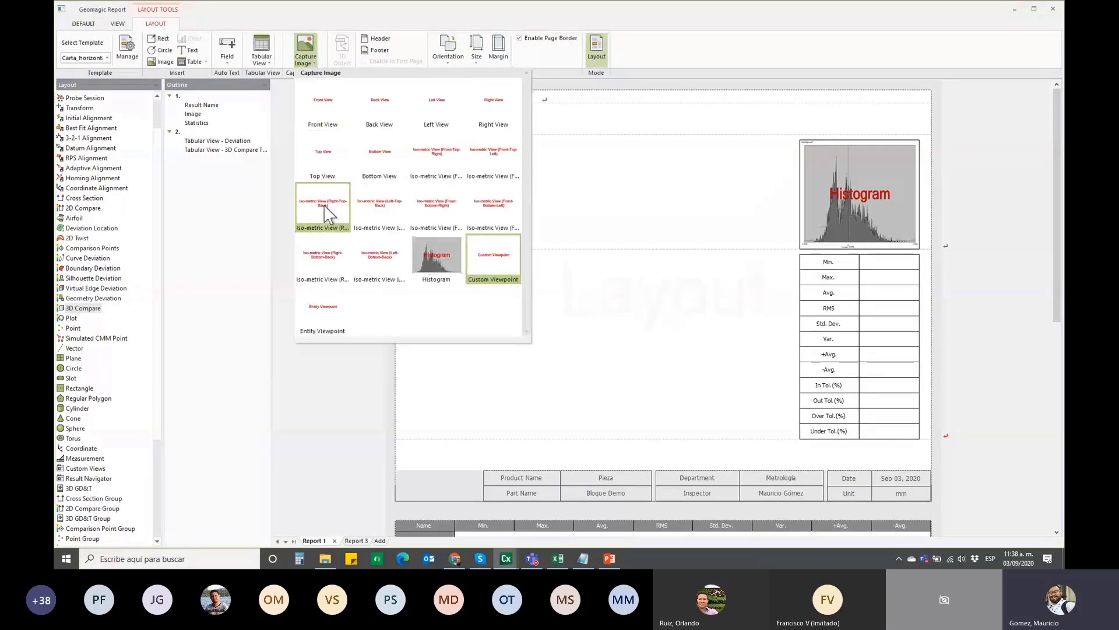
left_click(496, 263)
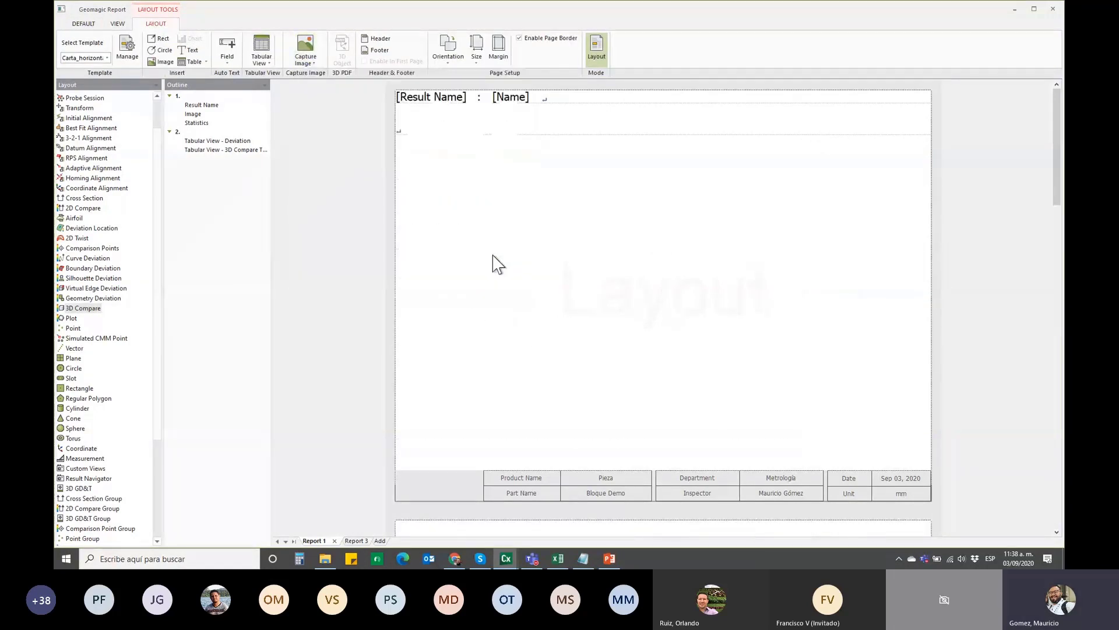
scroll(583, 332, "down", 2)
scroll(586, 335, "down", 4)
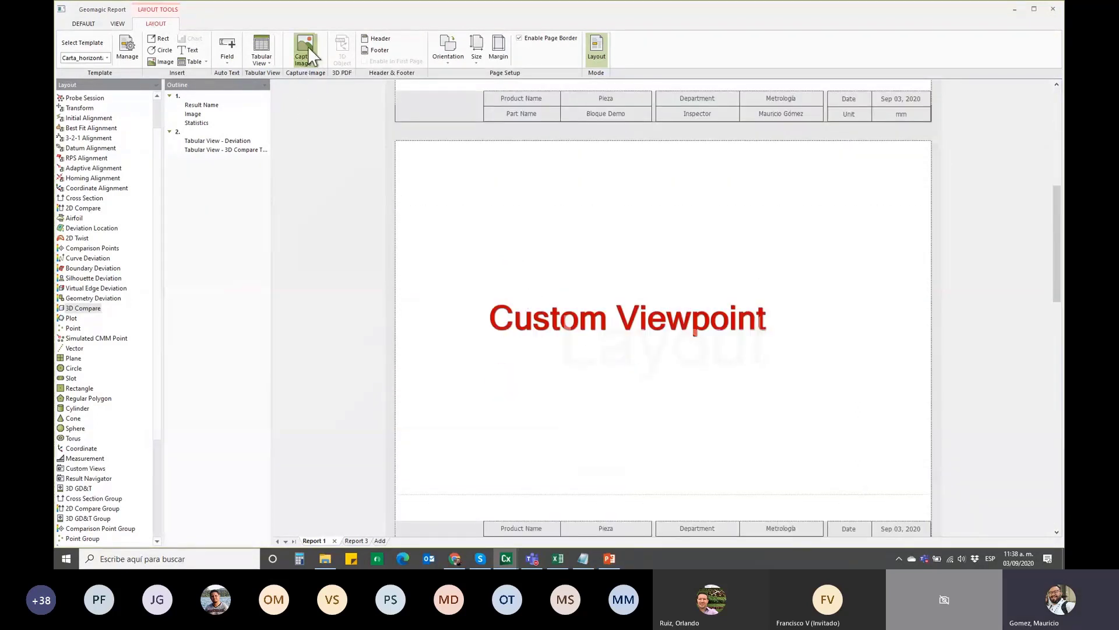
scroll(557, 310, "down", 3)
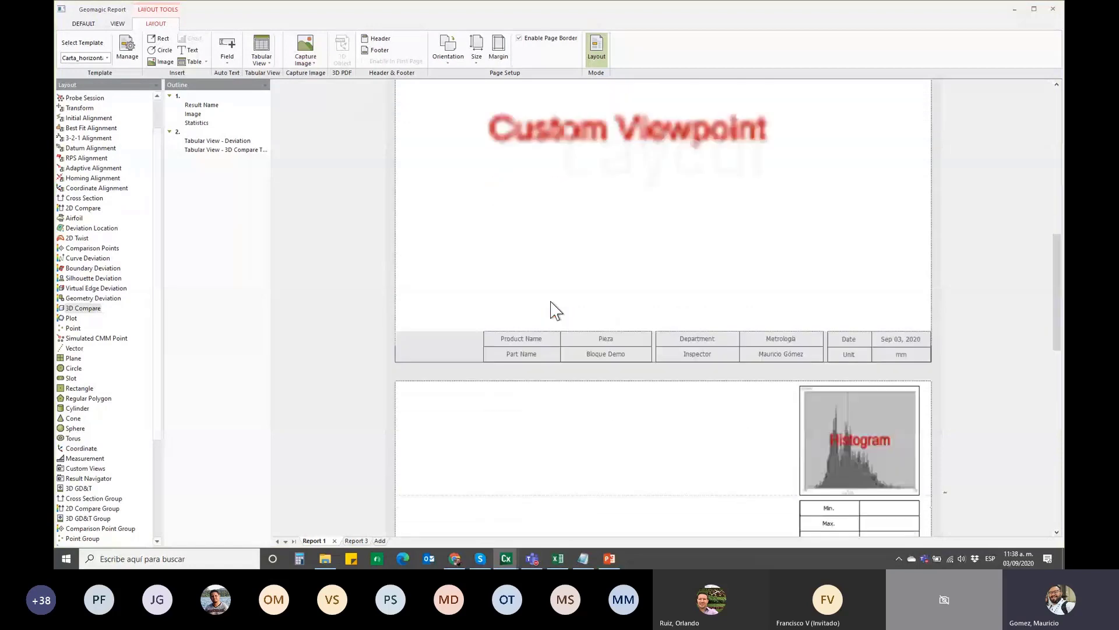
scroll(557, 310, "up", 3)
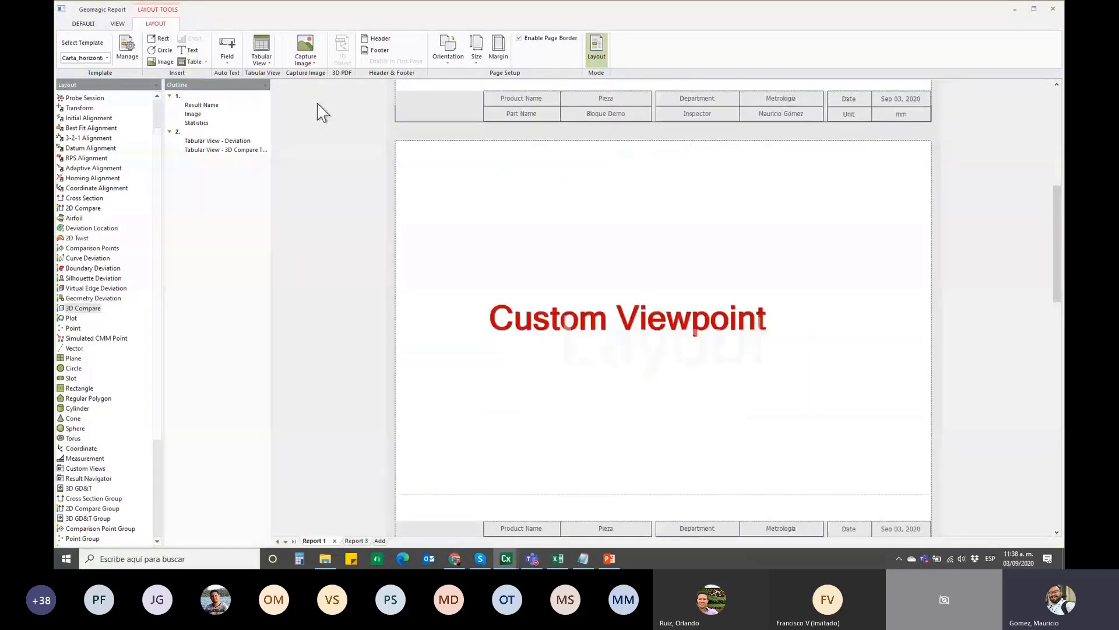
- Shrink the Custom Viewpoint image from its corner handle to sit beside the histogram
left_click(527, 276)
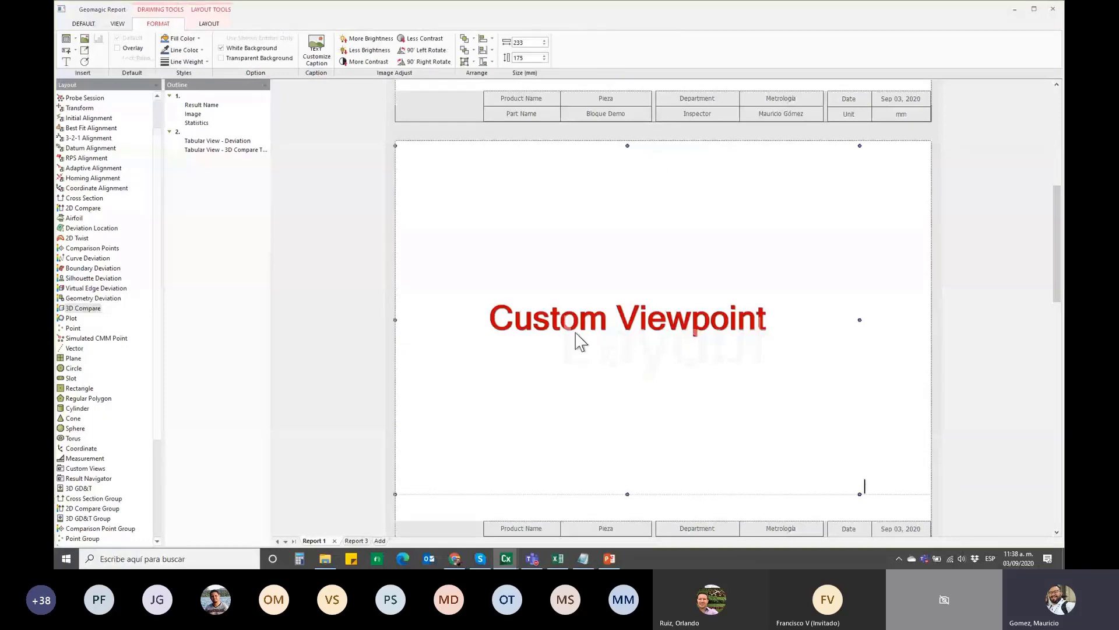
scroll(694, 359, "down", 5)
scroll(702, 360, "down", 1)
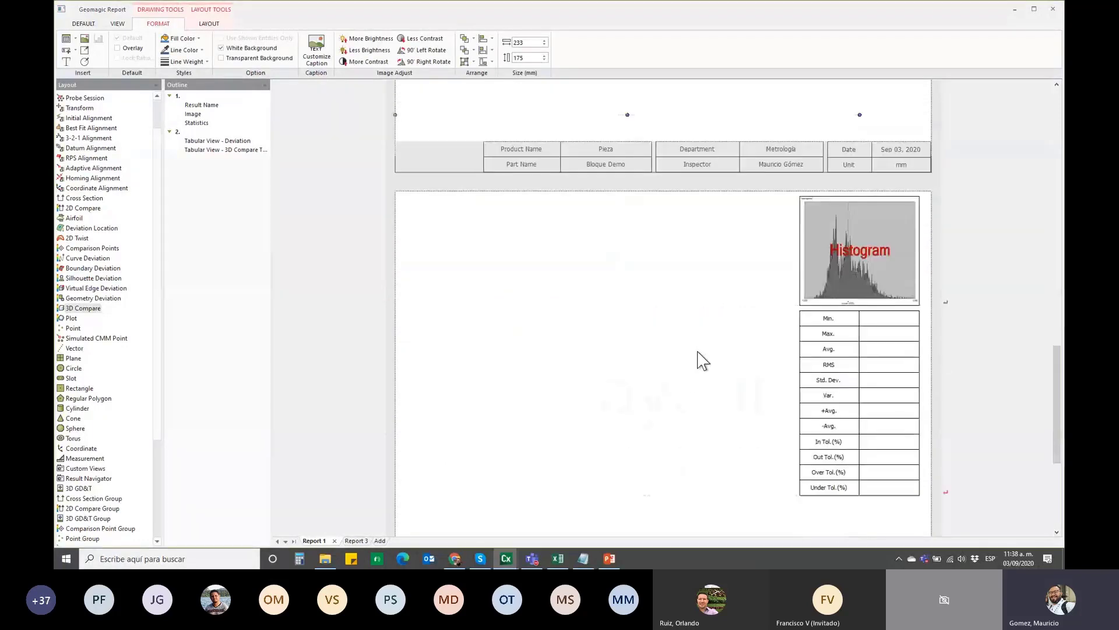
scroll(702, 360, "down", 5)
scroll(702, 360, "up", 5)
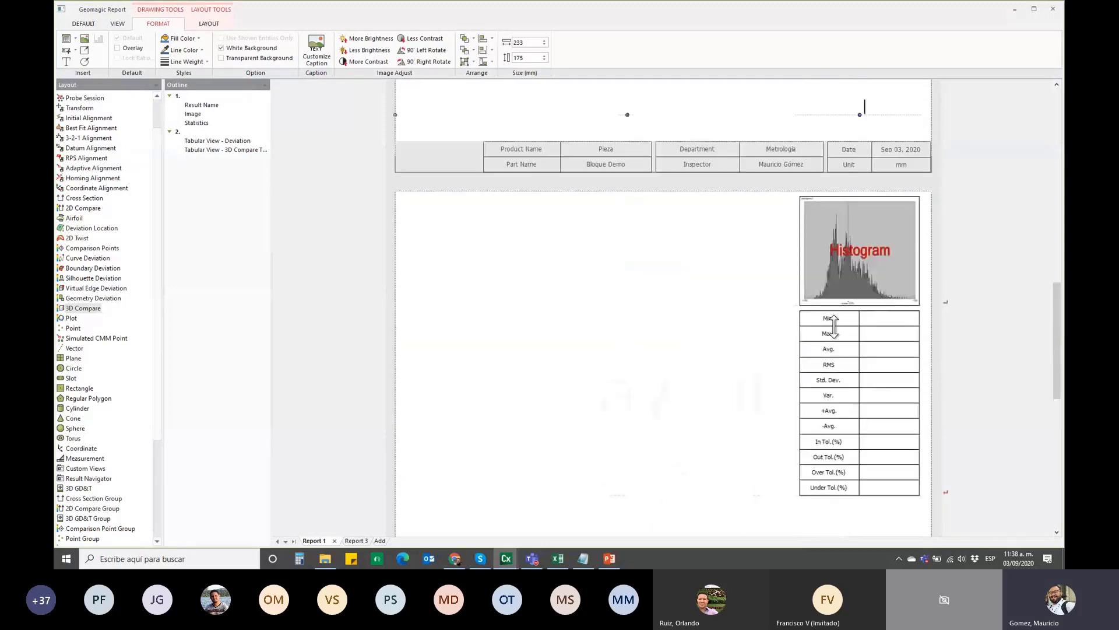
scroll(726, 335, "down", 2)
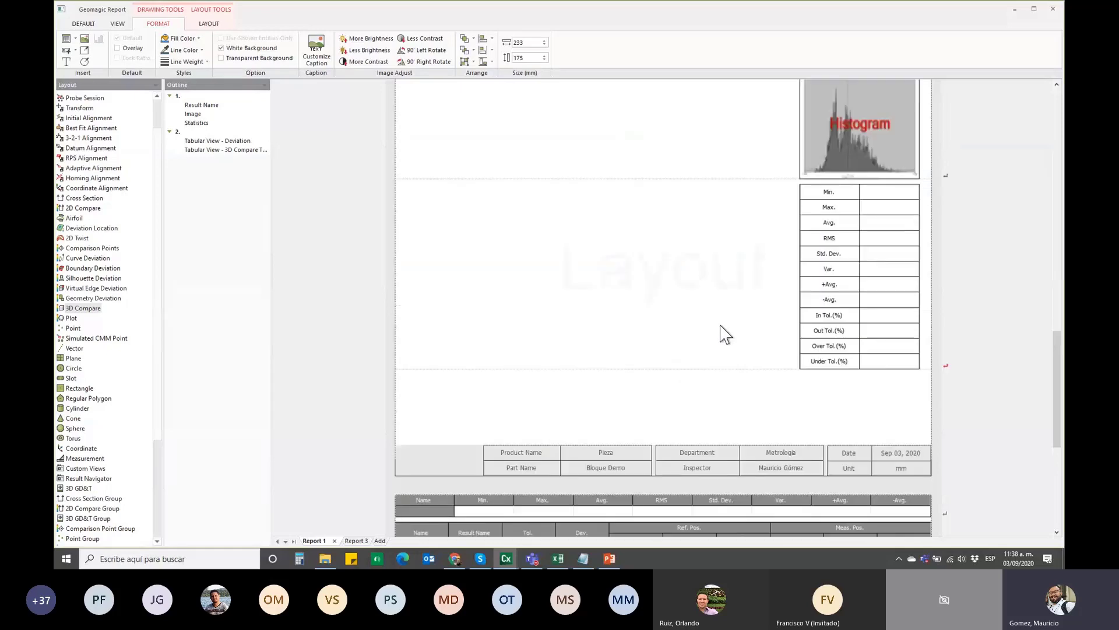
scroll(726, 335, "down", 1)
scroll(726, 335, "up", 5)
scroll(725, 336, "down", 3)
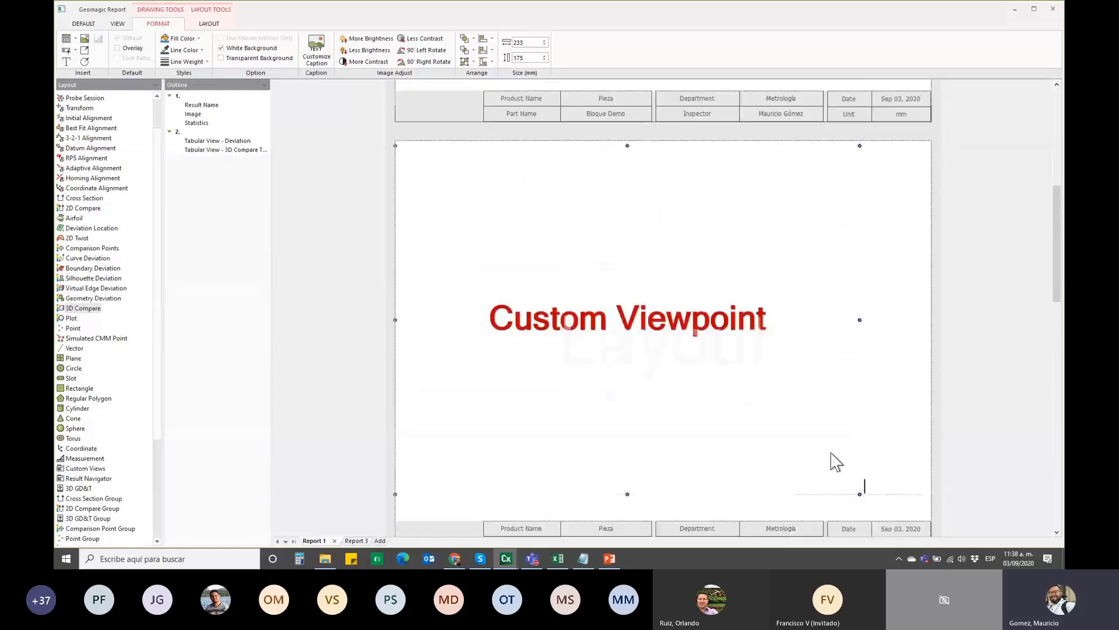
left_click_drag(862, 493, 644, 297)
scroll(658, 317, "up", 1)
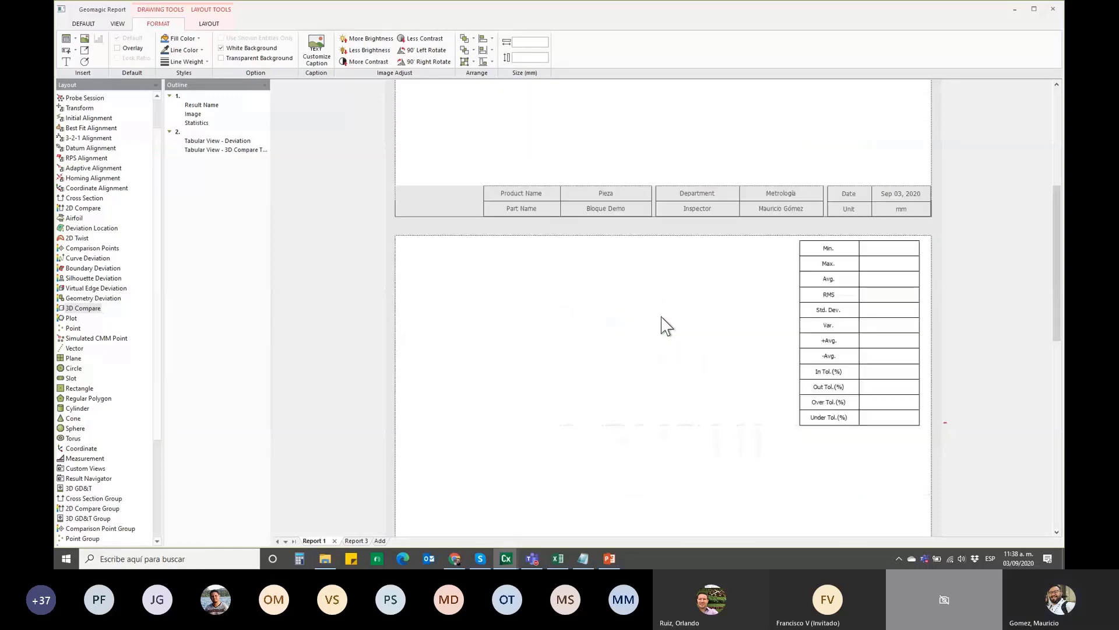
scroll(680, 382, "up", 1)
scroll(688, 377, "up", 3)
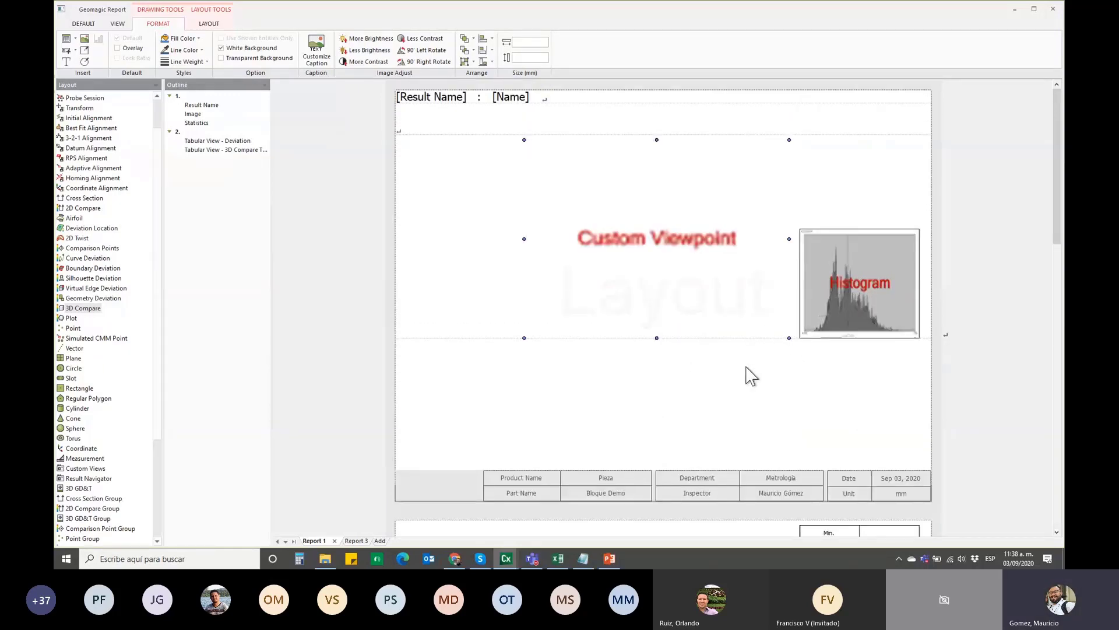
- Turn on Overlay so the statistics table sits beneath the histogram
scroll(749, 376, "down", 2)
scroll(751, 379, "up", 2)
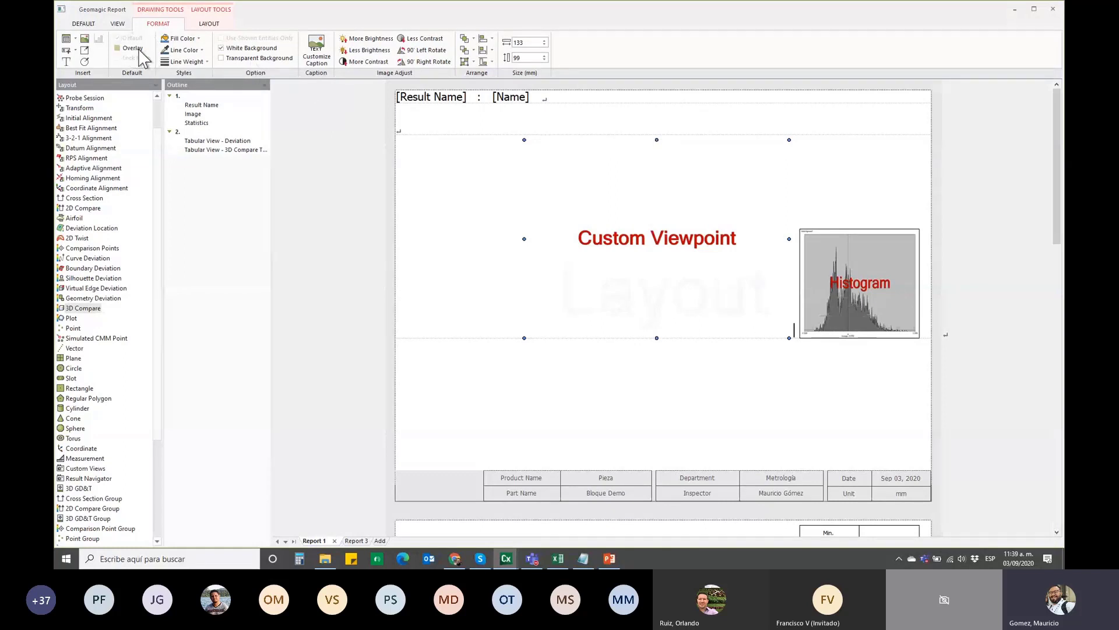
left_click(138, 50)
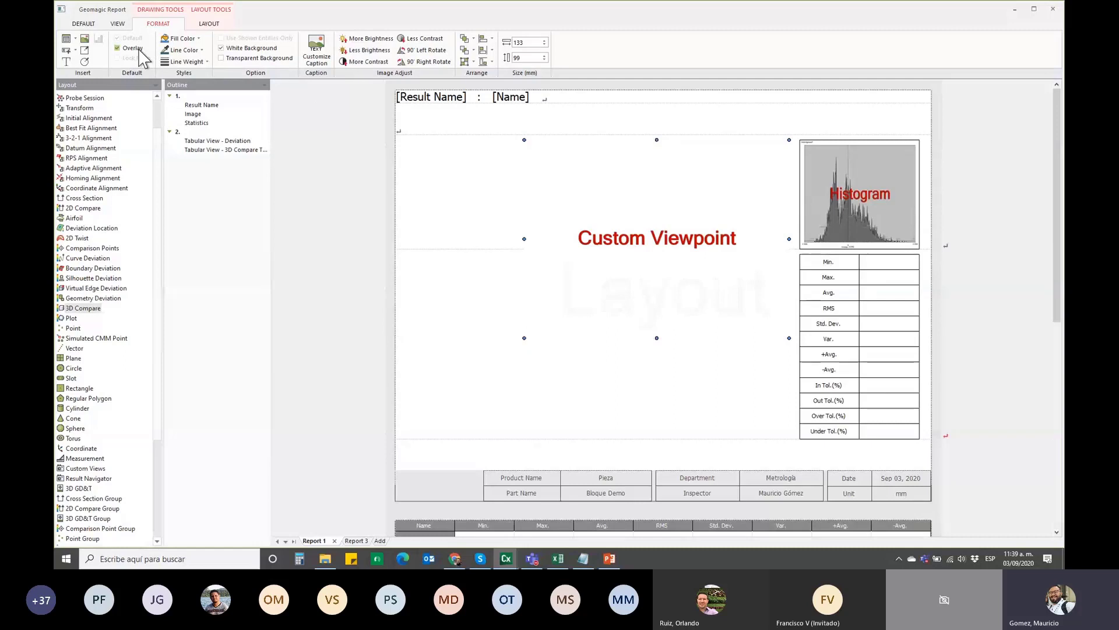
- Move the Custom Viewpoint image lower-left and enlarge it to fill the area beside the histogram
mouse_move(636, 187)
left_mouse_down()
mouse_move(548, 224)
mouse_move(558, 232)
left_mouse_up()
mouse_move(588, 308)
left_mouse_down()
mouse_move(657, 244)
mouse_move(523, 197)
left_mouse_up()
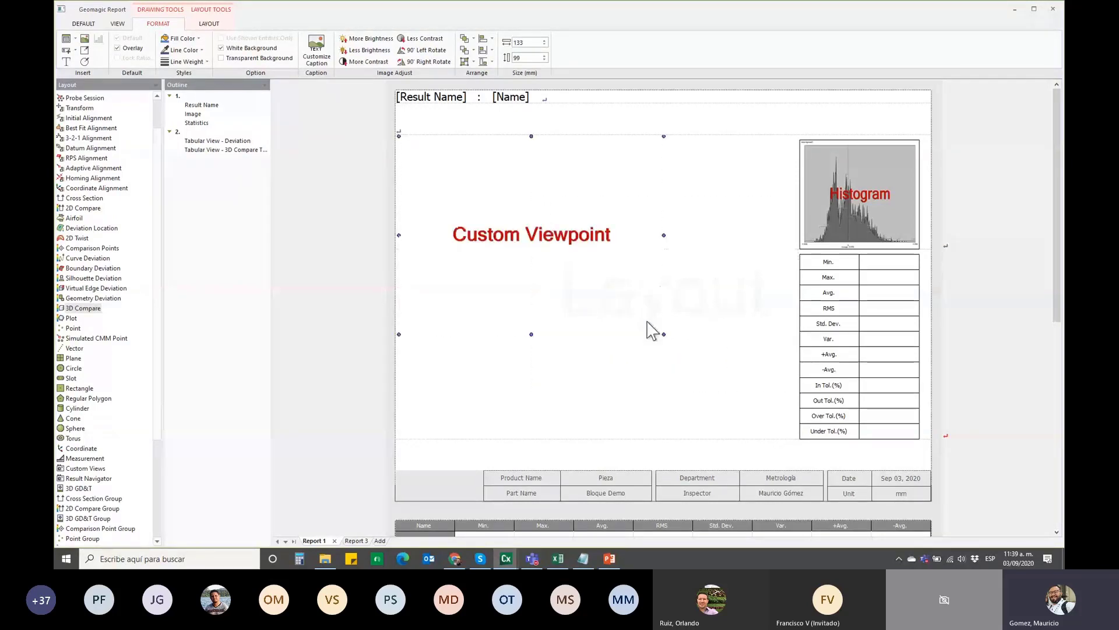
left_click_drag(663, 334, 791, 435)
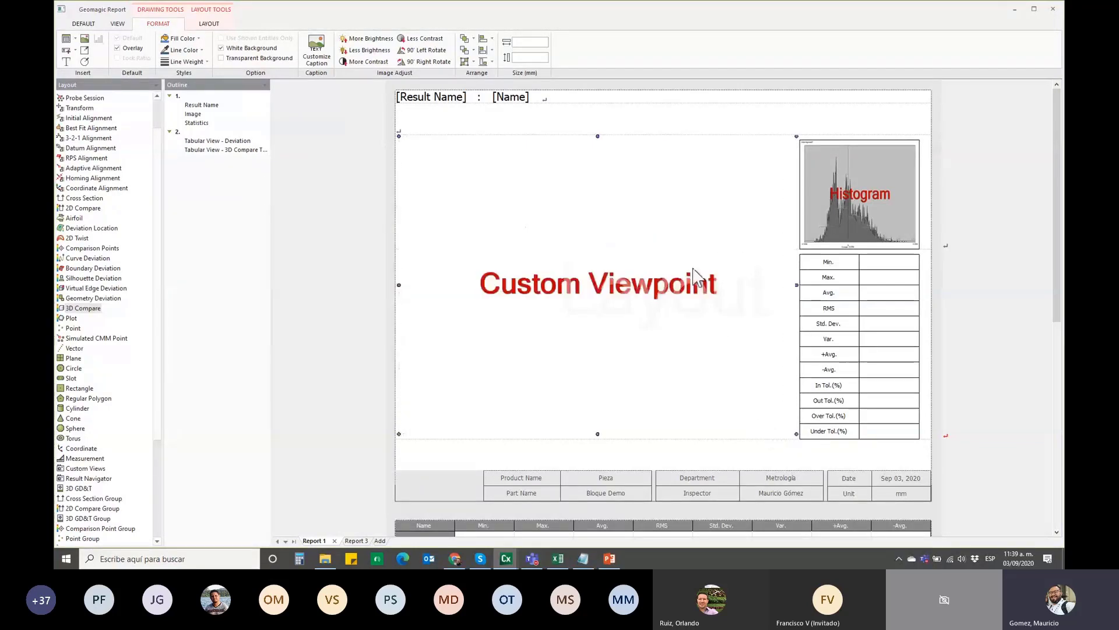
left_click(350, 242)
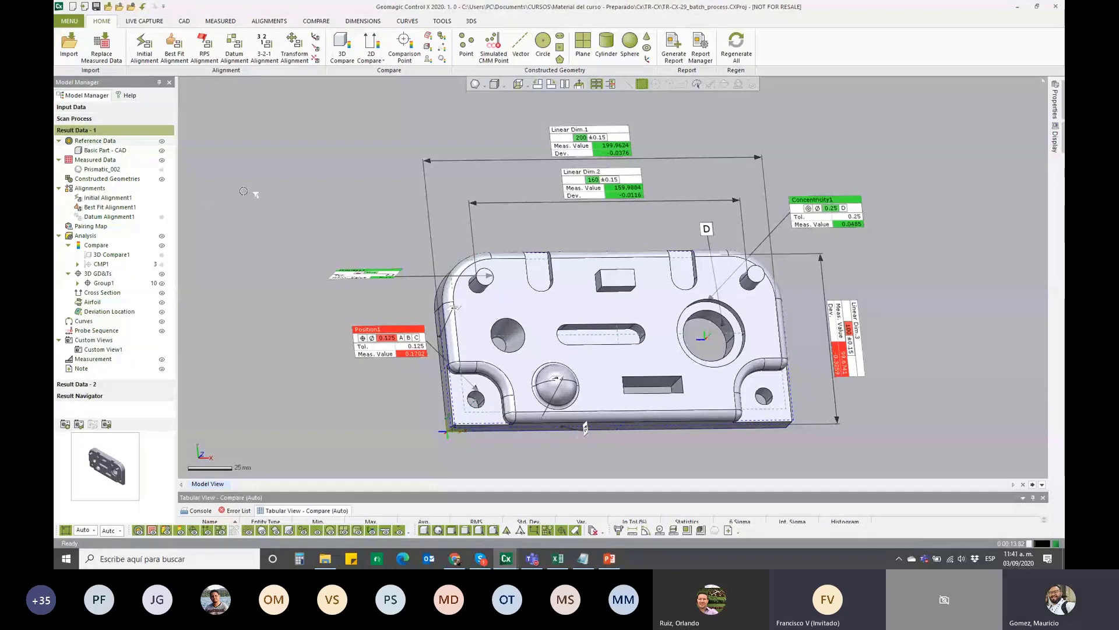
- Open the four-view layout (Top, Entity Viewpoint, Front, Right) and list the Capture Image view presets
left_click(690, 55)
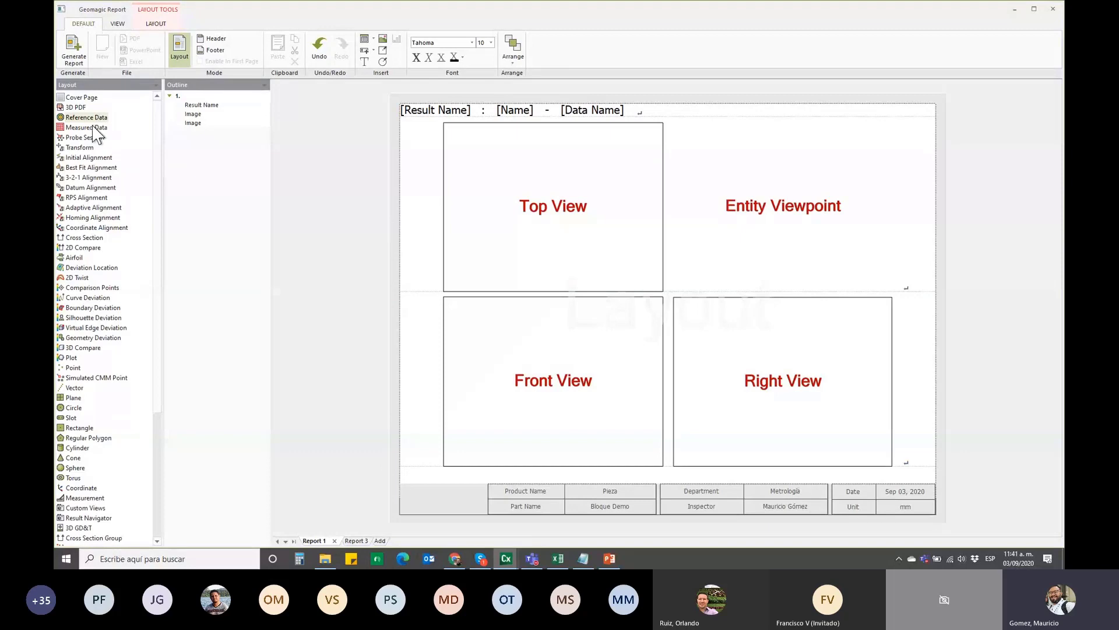
left_click(609, 221)
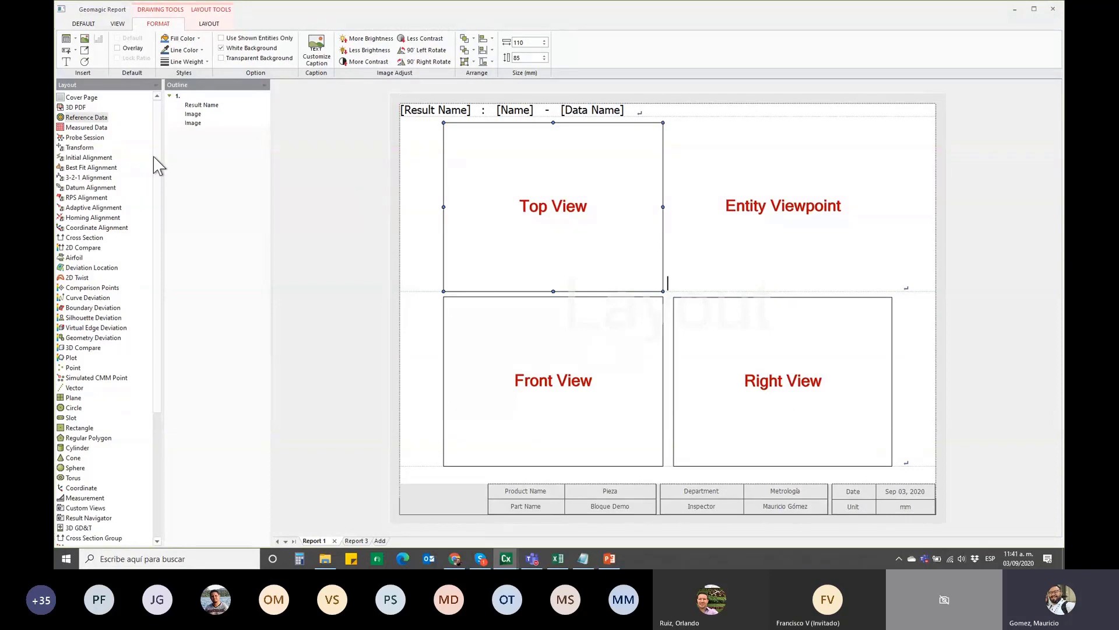
key("Escape")
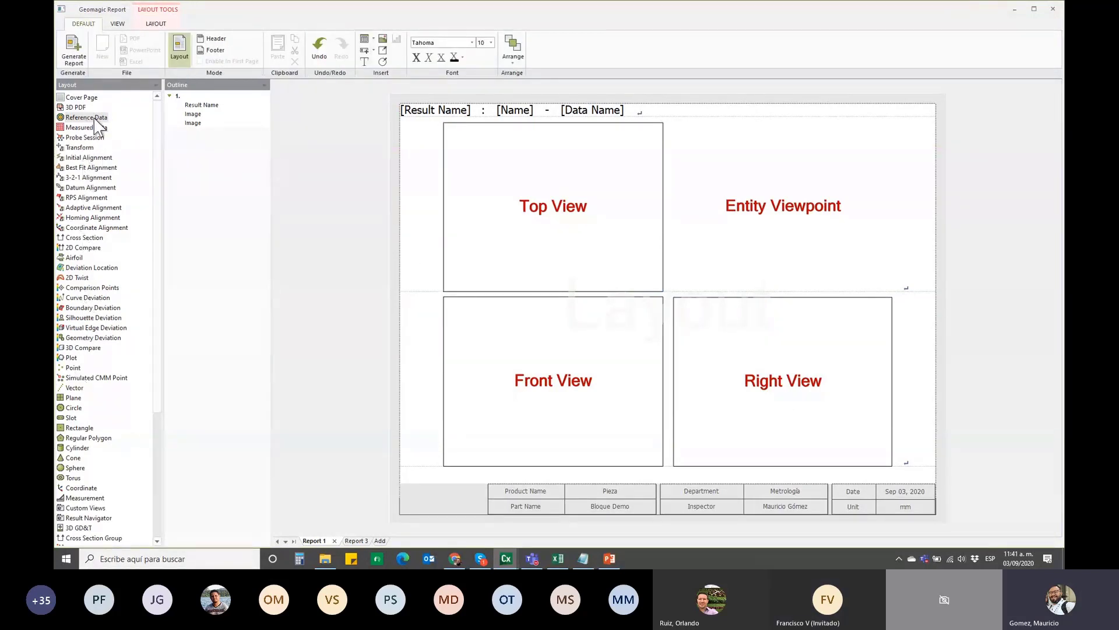
left_click(155, 23)
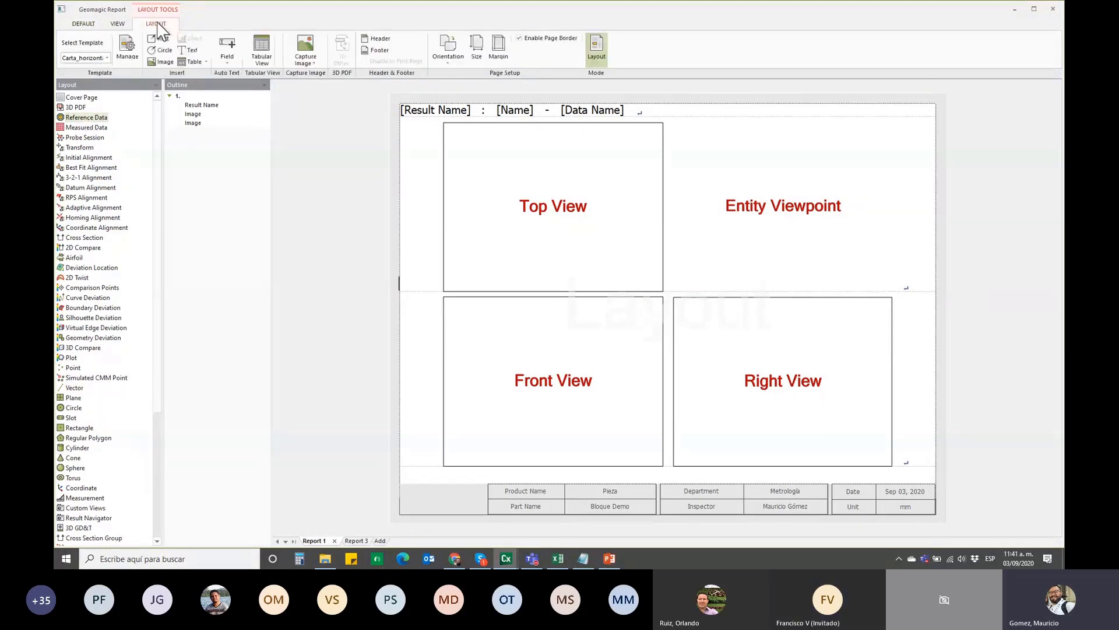
left_click(315, 67)
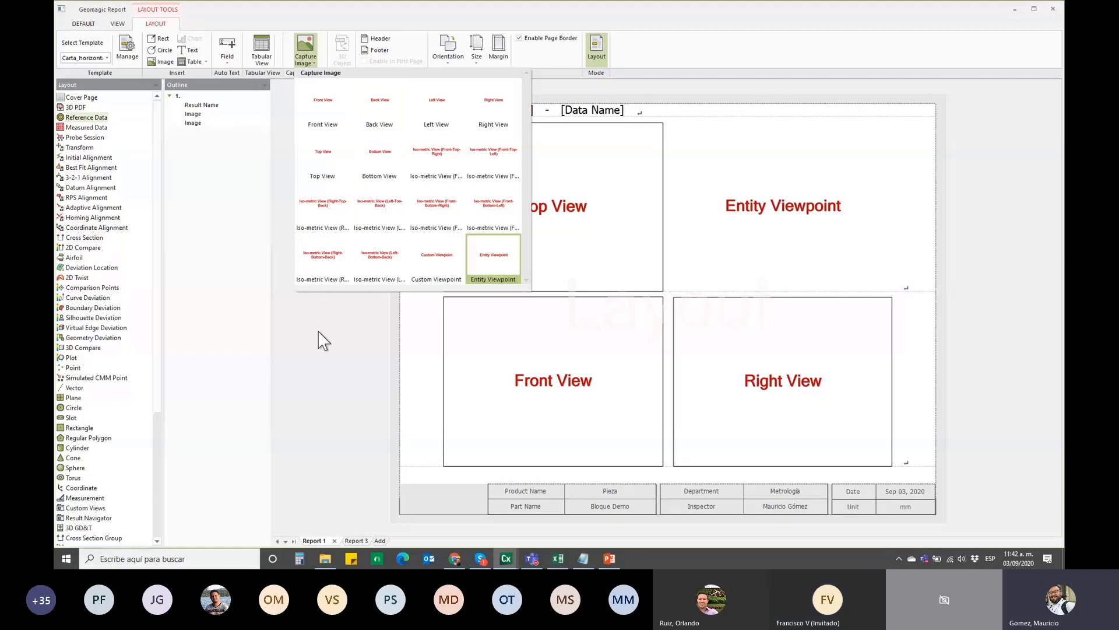
left_click(507, 560)
left_click(471, 525)
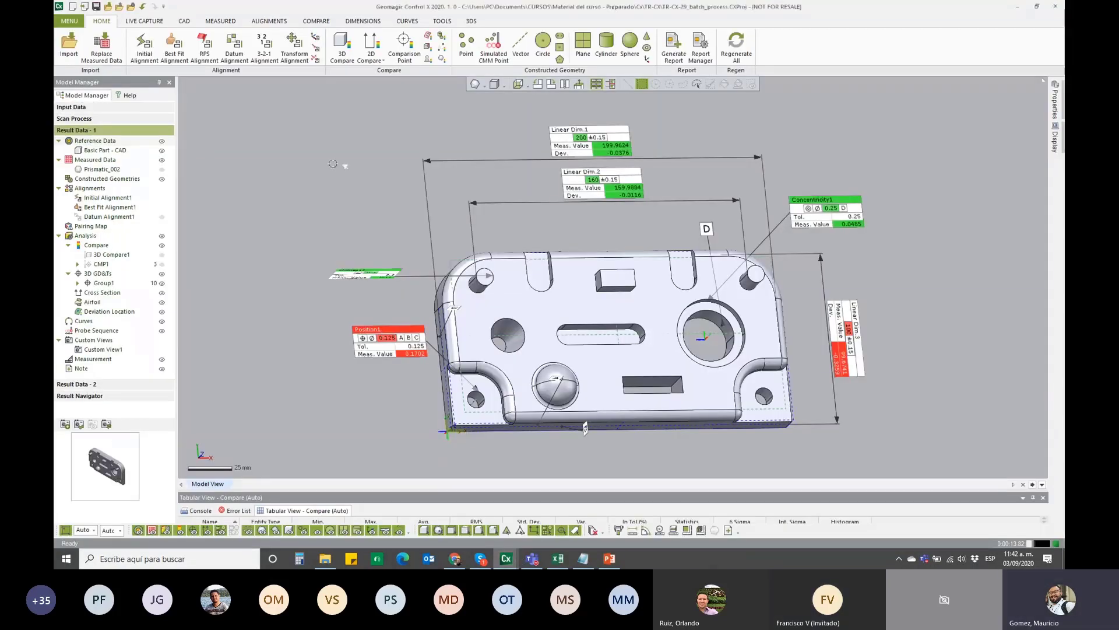
left_click(520, 83)
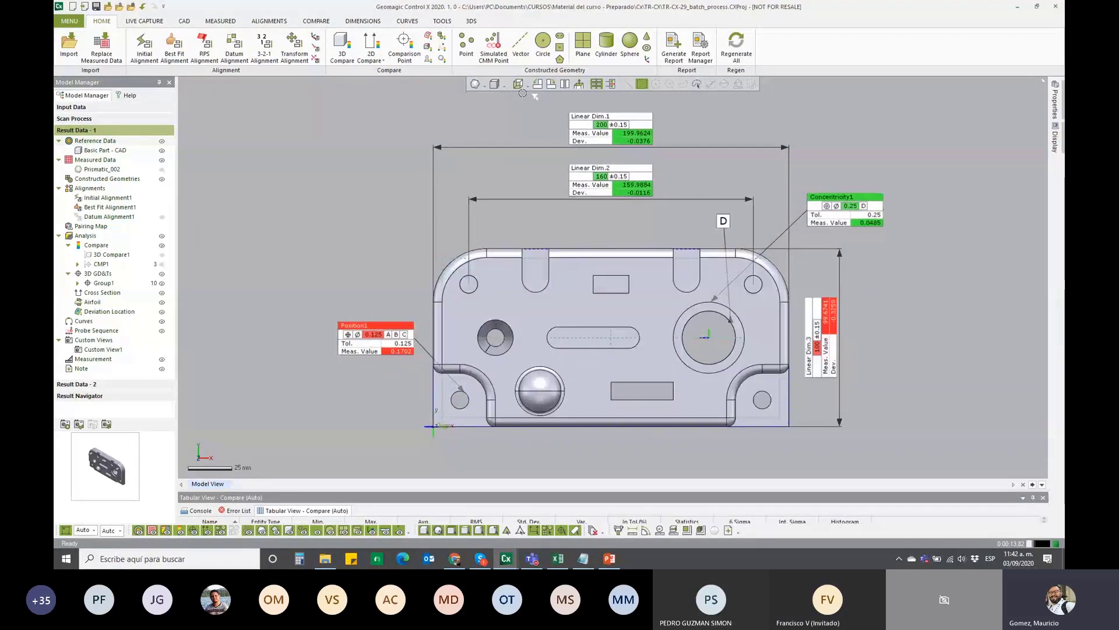
left_click(527, 83)
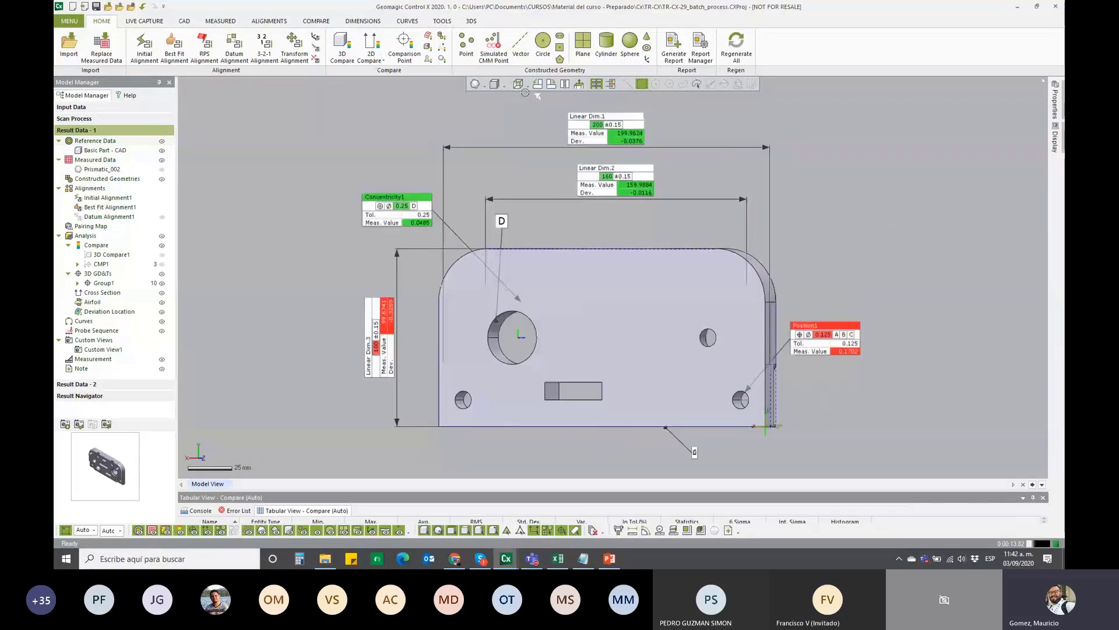
left_click(526, 83)
left_click(520, 122)
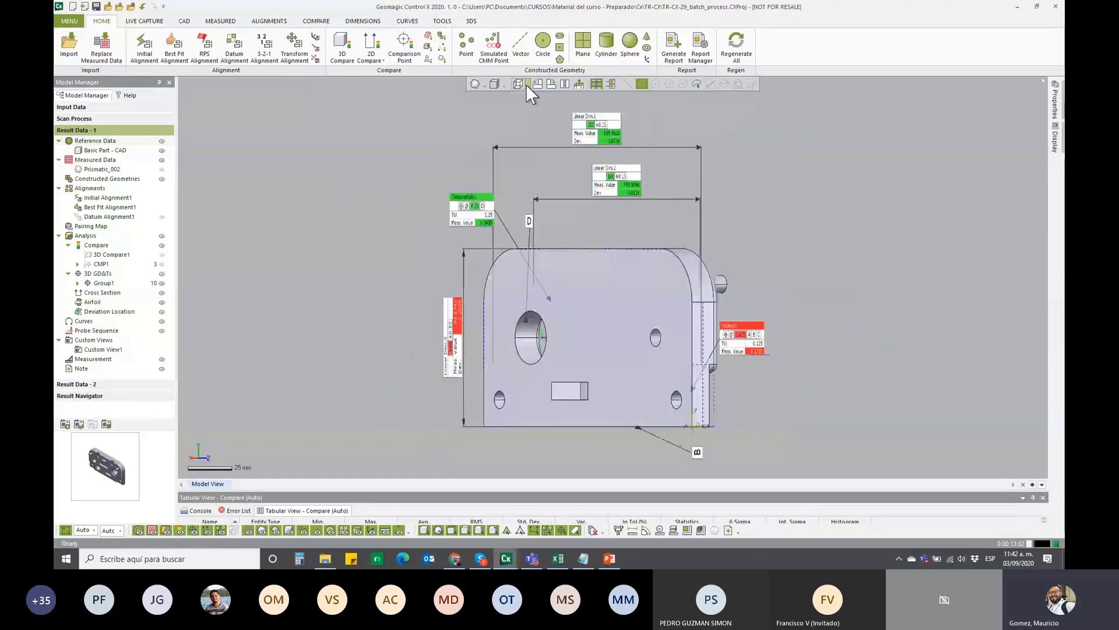
left_click(526, 83)
left_click(519, 133)
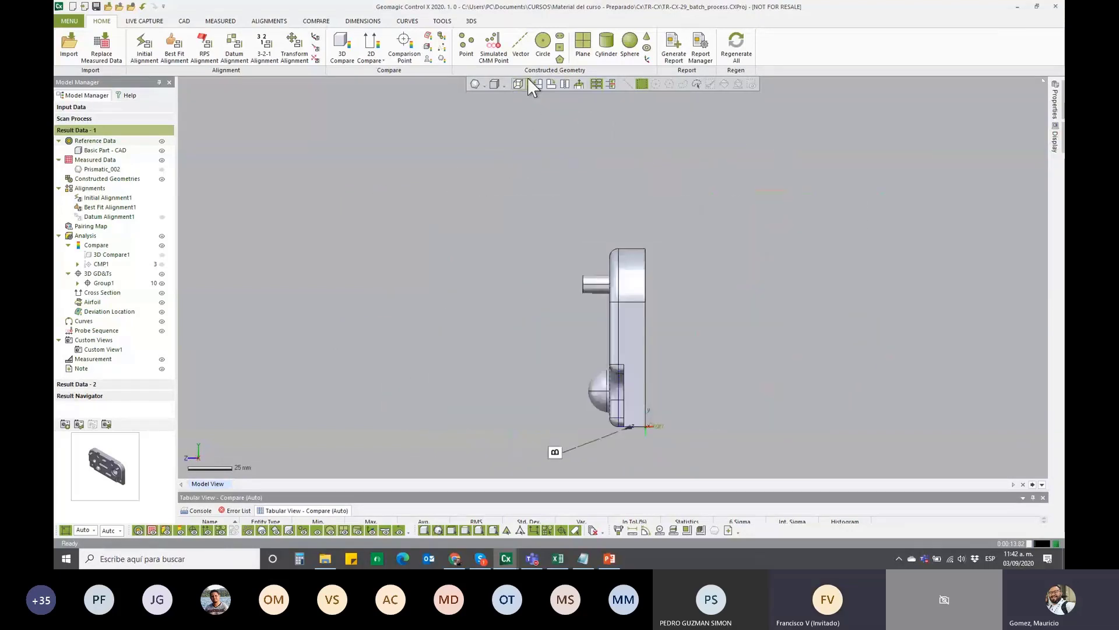
left_click(526, 83)
left_click(518, 145)
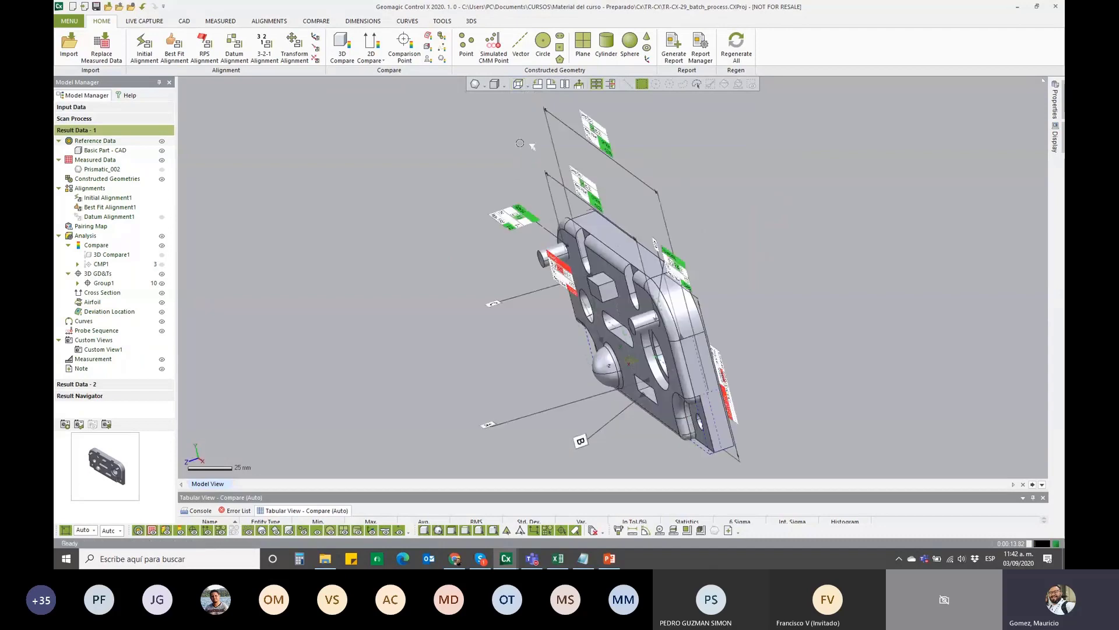
left_click(527, 82)
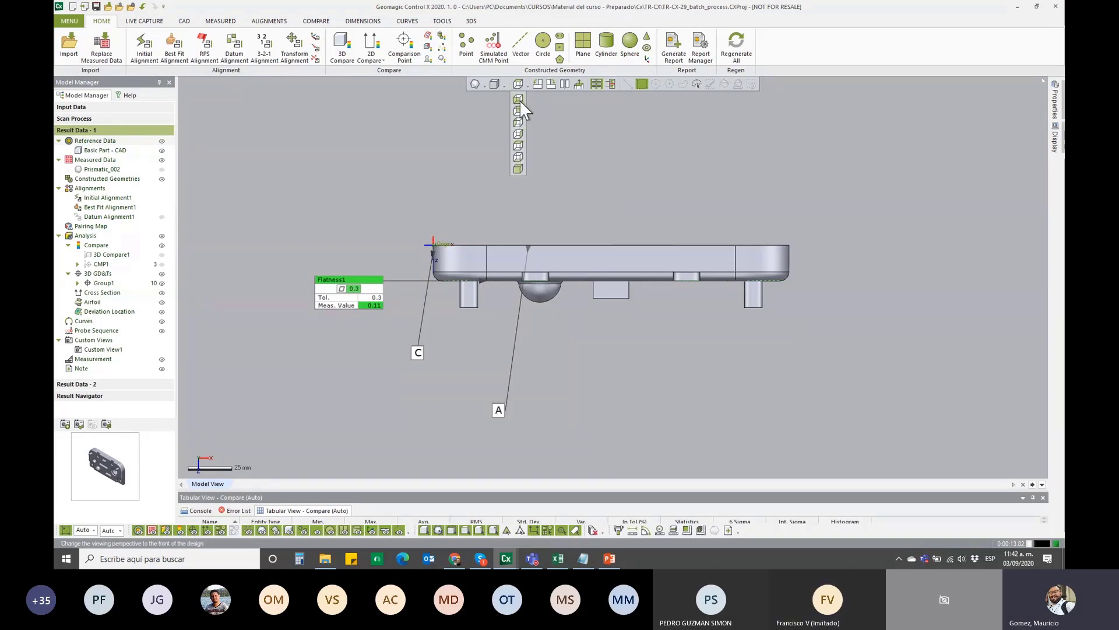
left_click(519, 169)
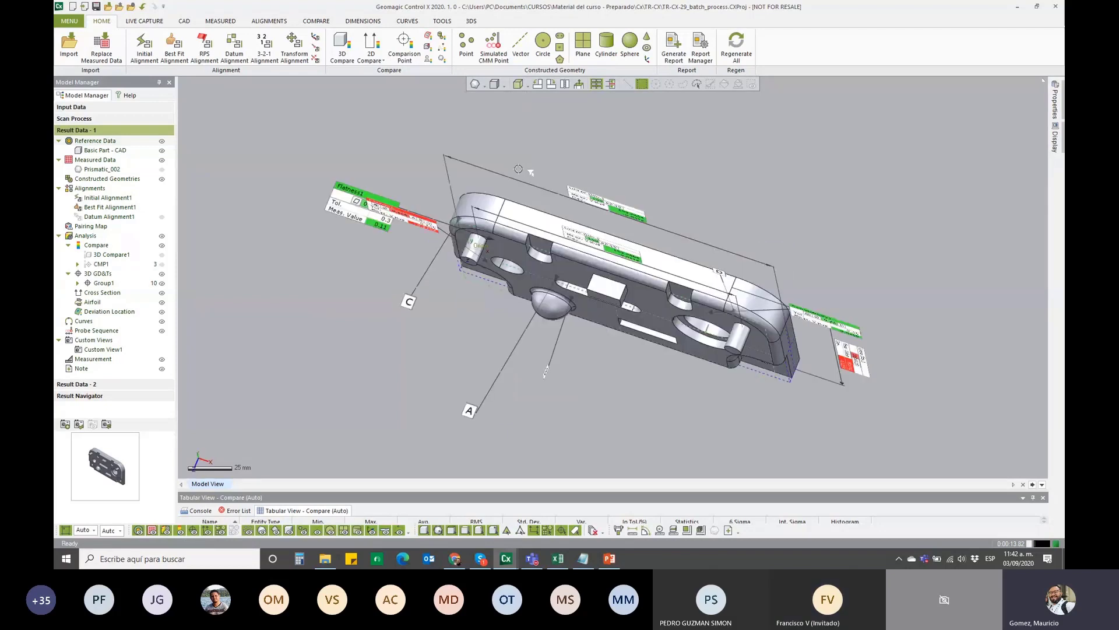
right_click_drag(518, 169, 384, 245)
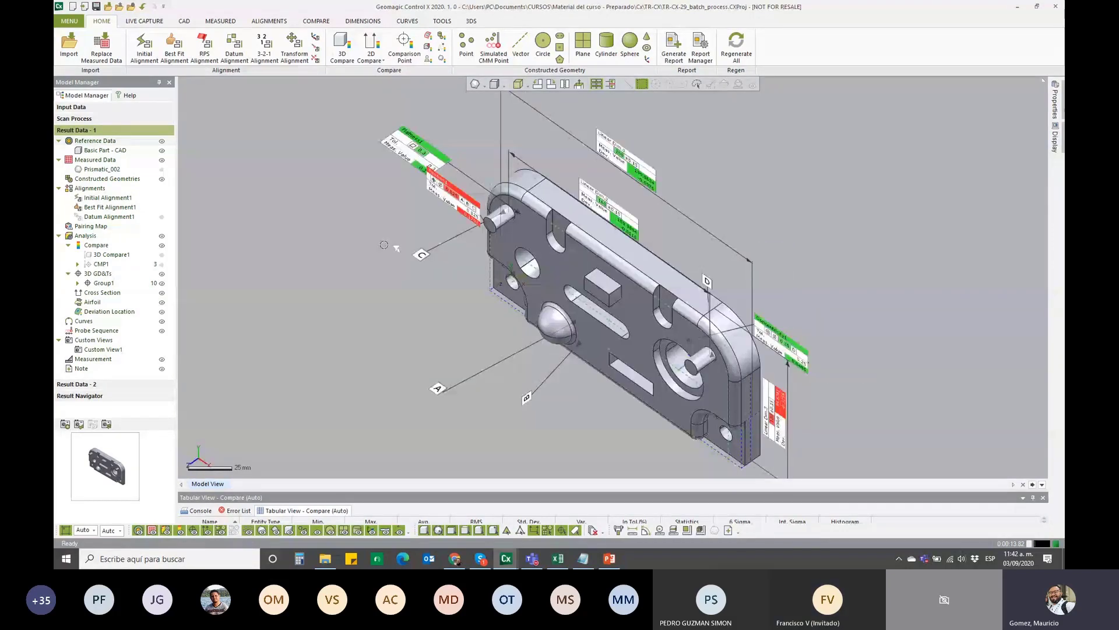
left_click(518, 85)
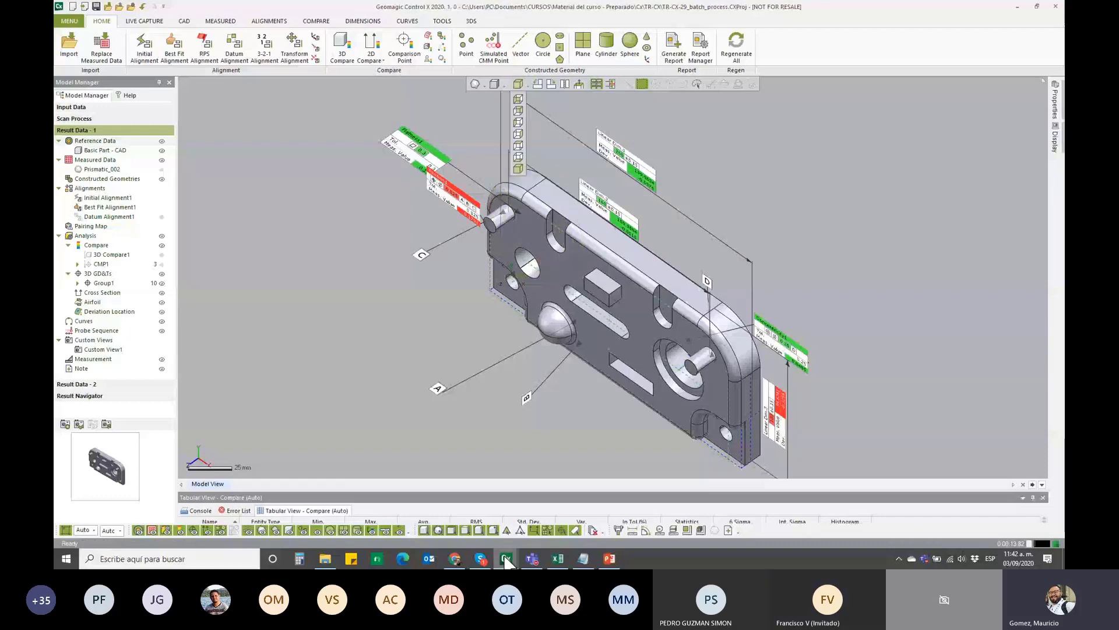
left_click(506, 557)
left_click(305, 49)
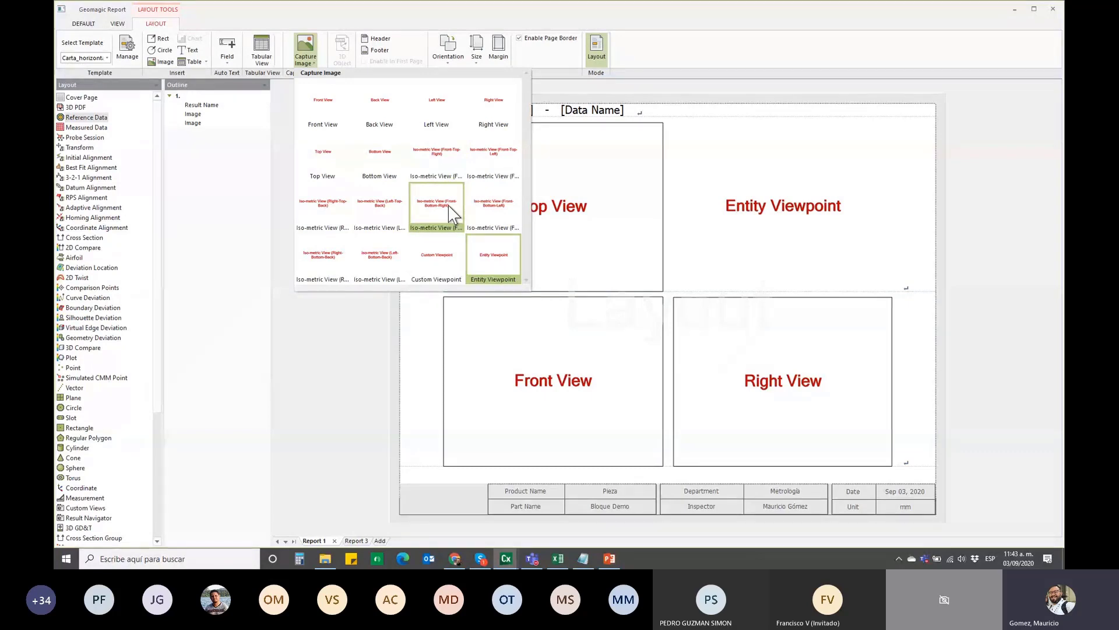
- Check the Front View caption and capture options without changes, then switch back to Control X
left_click(325, 349)
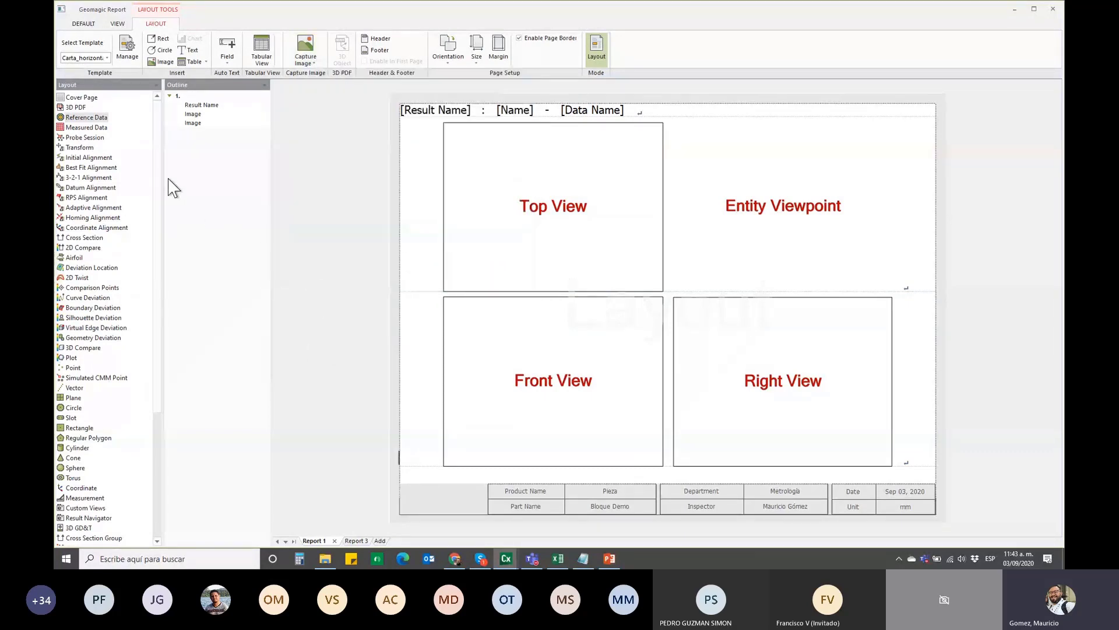
left_click(564, 349)
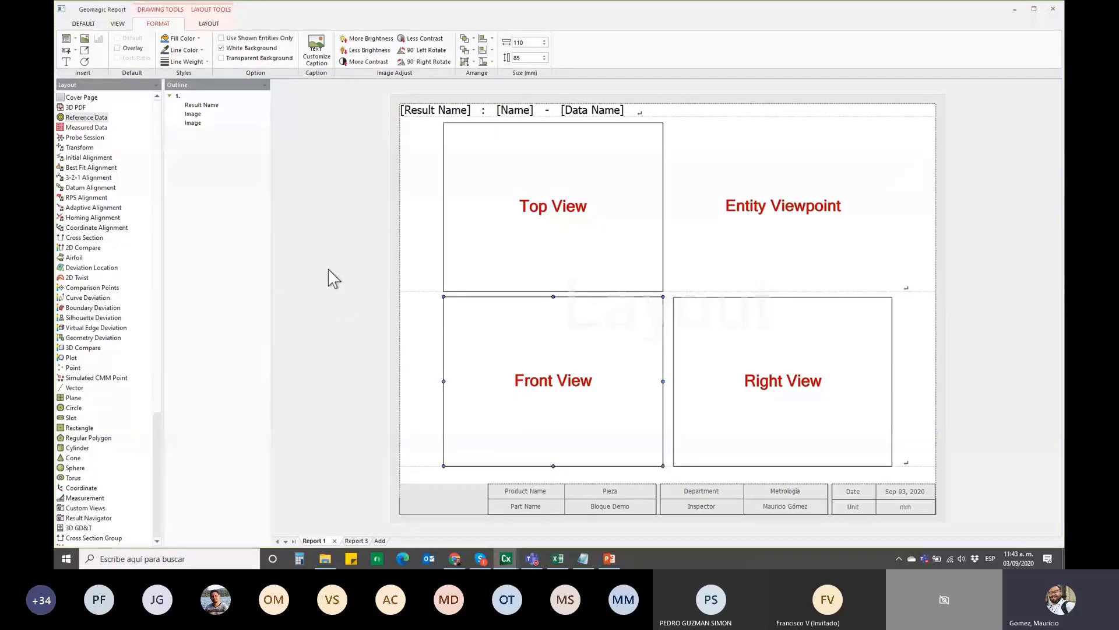
left_click(315, 49)
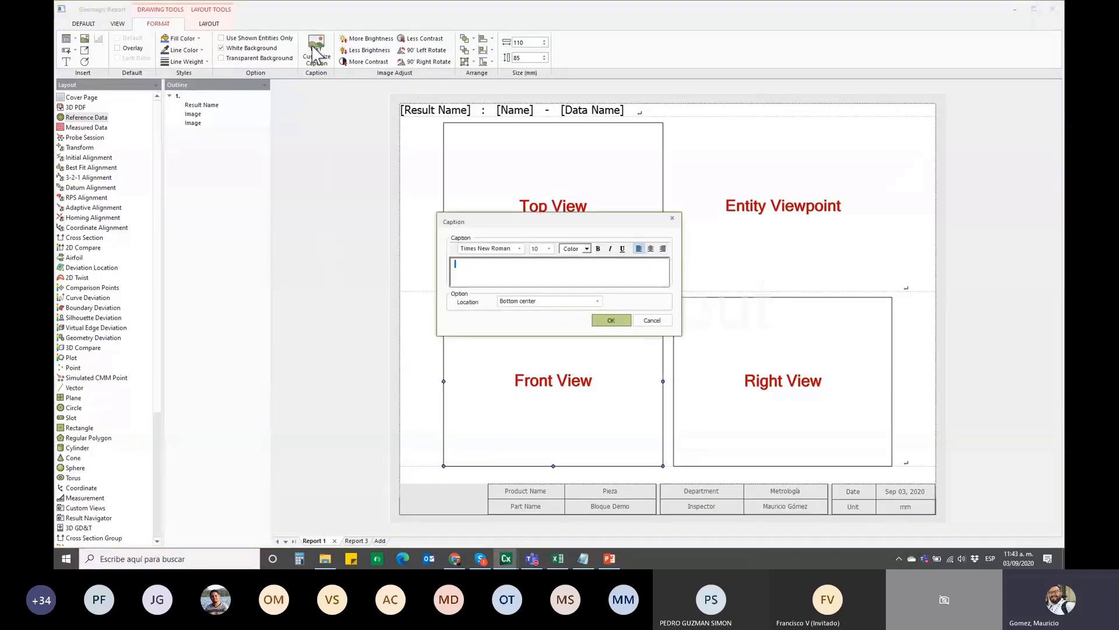
left_click(652, 320)
left_click(224, 24)
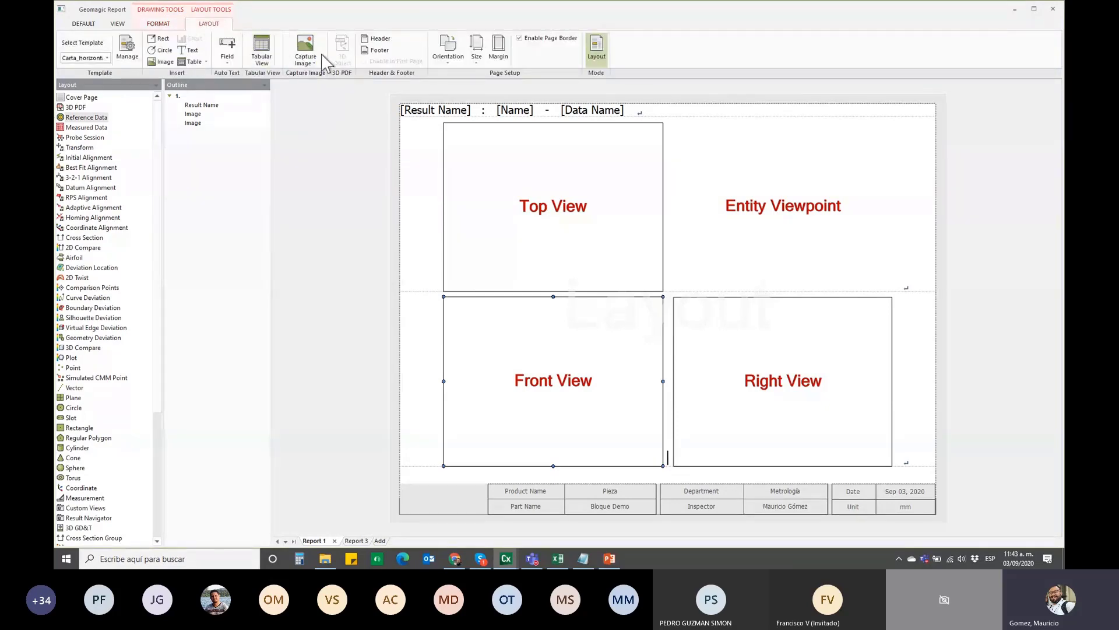
left_click(308, 58)
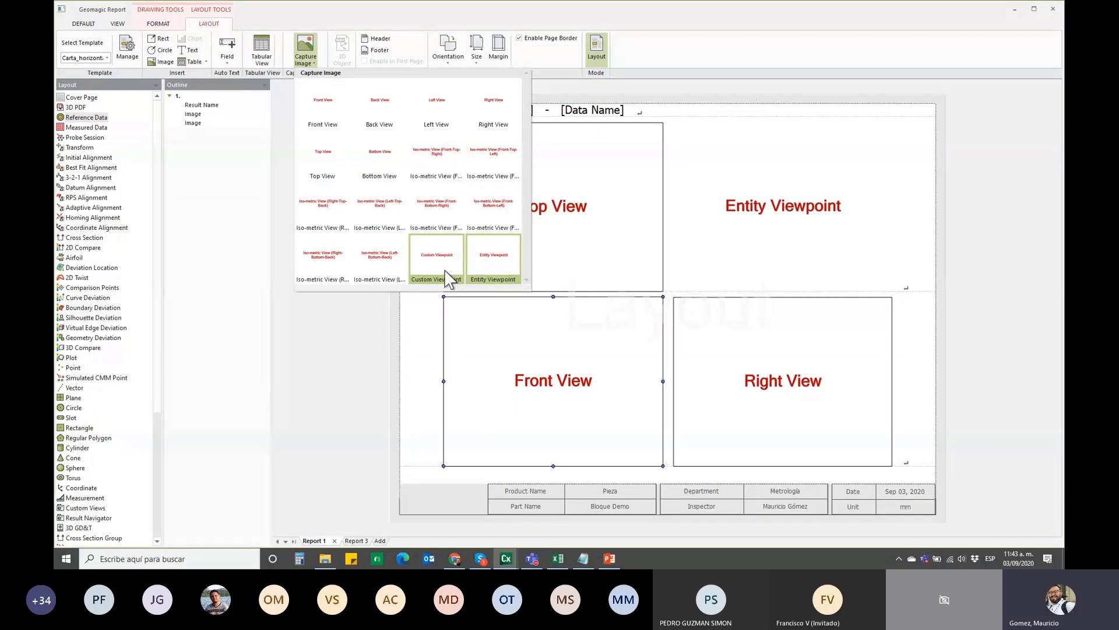
left_click(385, 331)
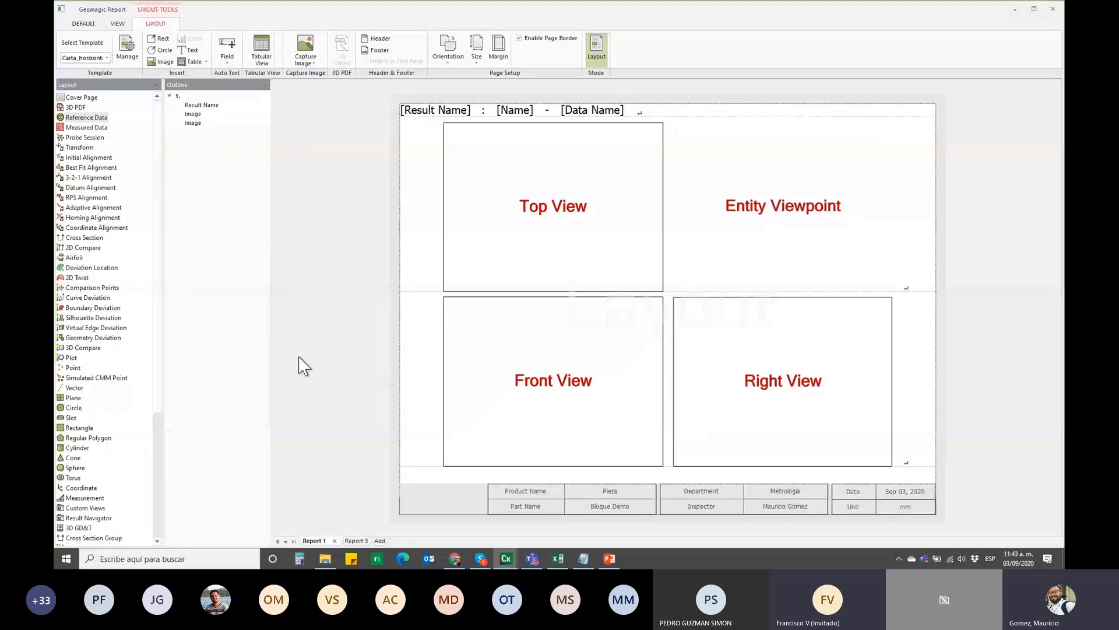
key("alt+Tab")
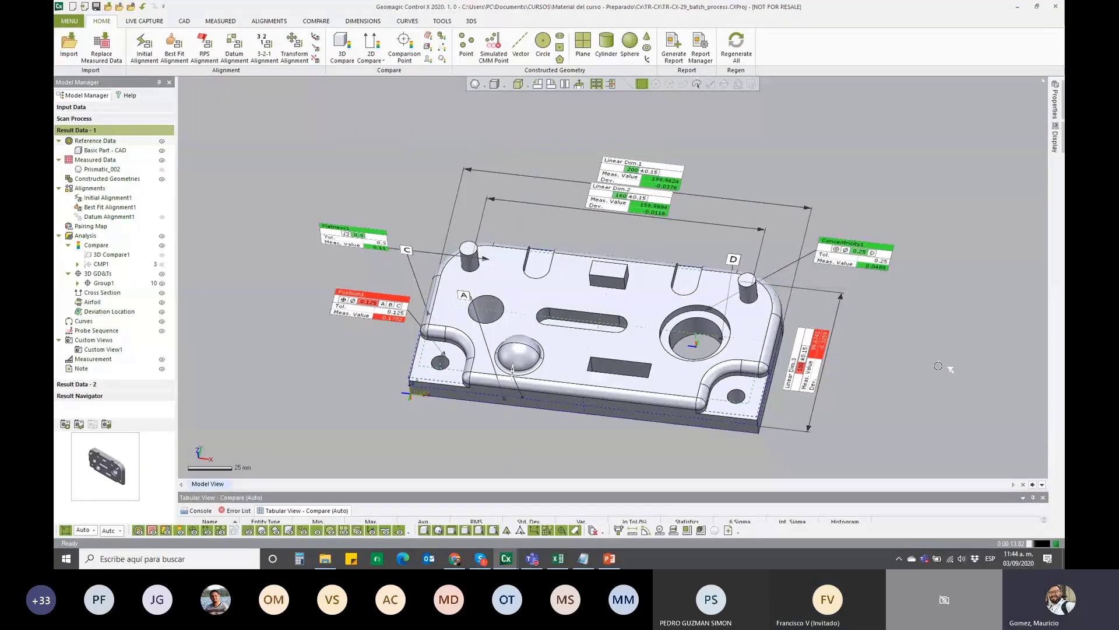